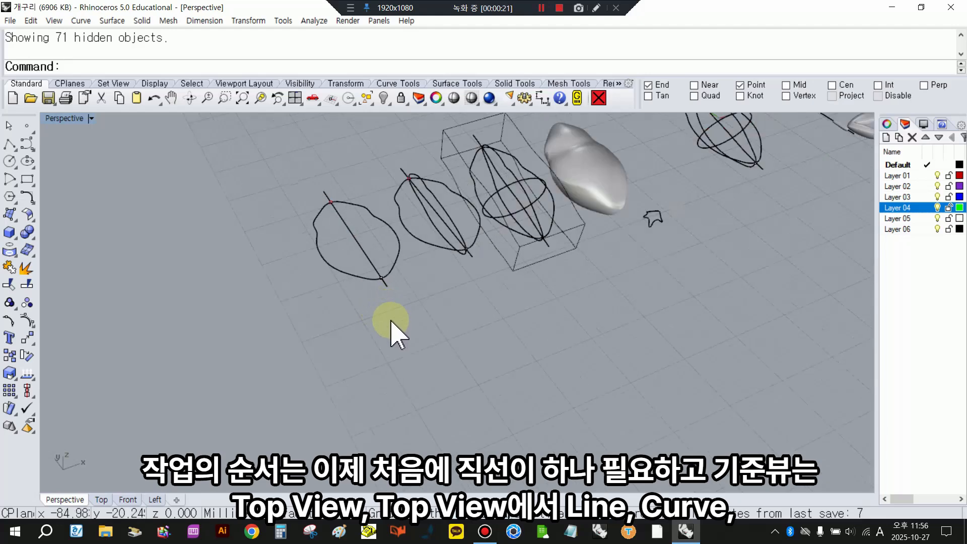
Step: Select the straight centre line of the first body outline and examine it in the maximized Top view
scroll(345, 248, up, 5)
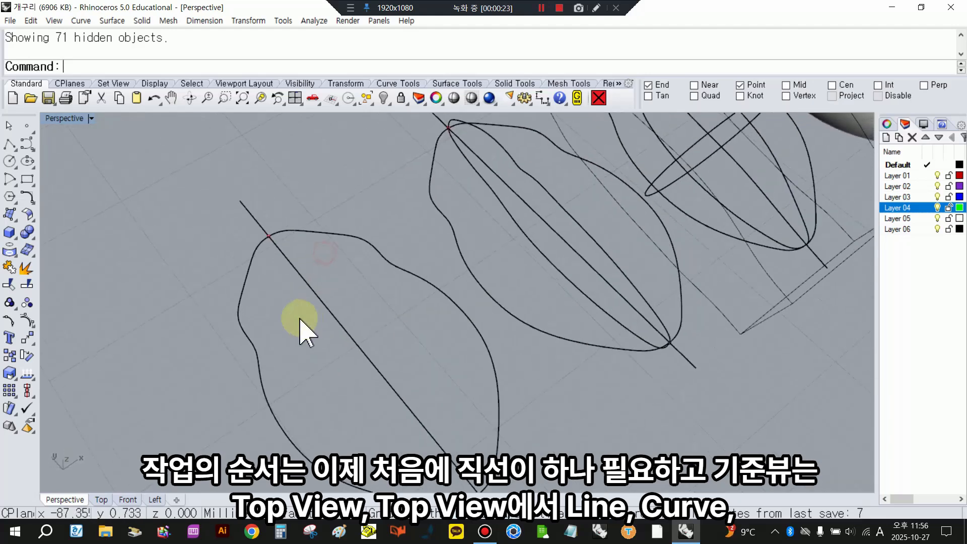
click(242, 291)
click(302, 268)
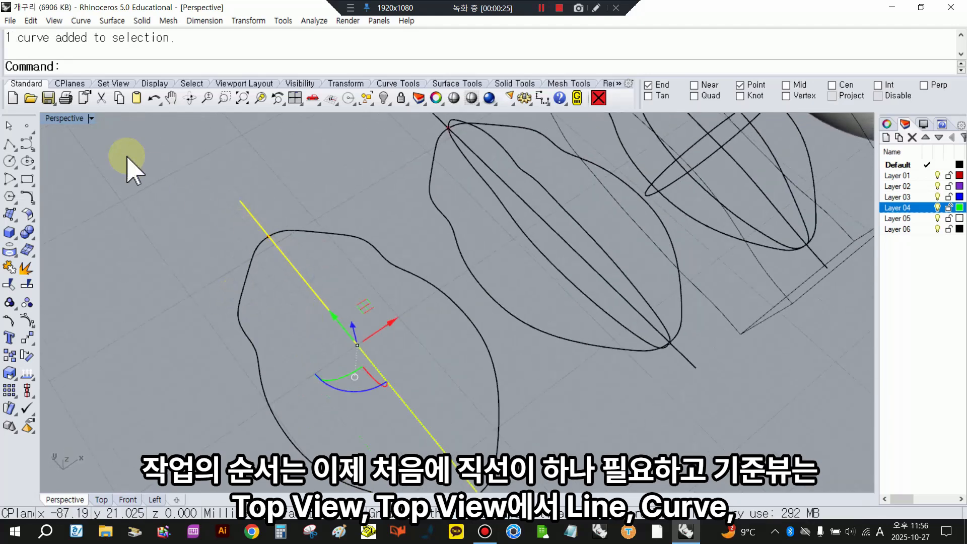
double_click(78, 119)
double_click(61, 117)
scroll(504, 217, down, 13)
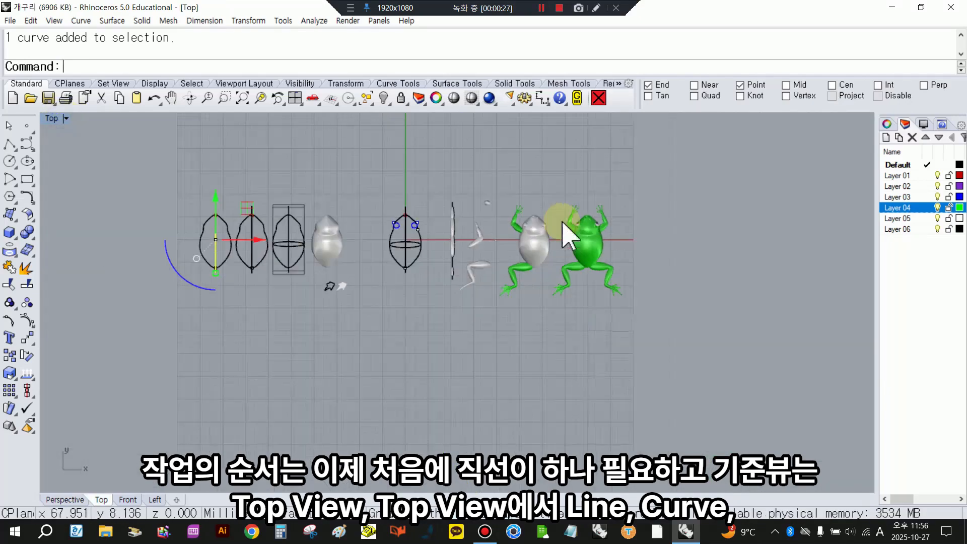
scroll(322, 230, up, 13)
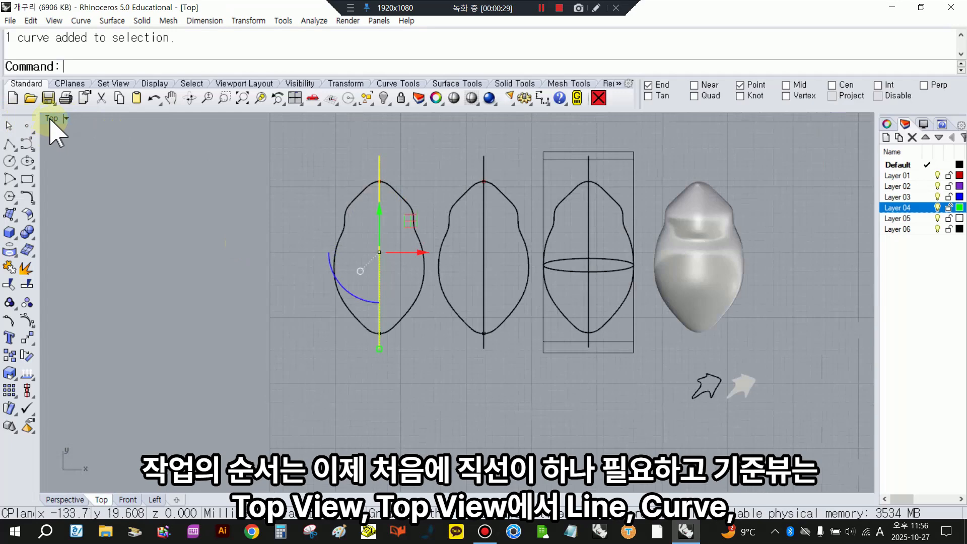
scroll(410, 177, up, 8)
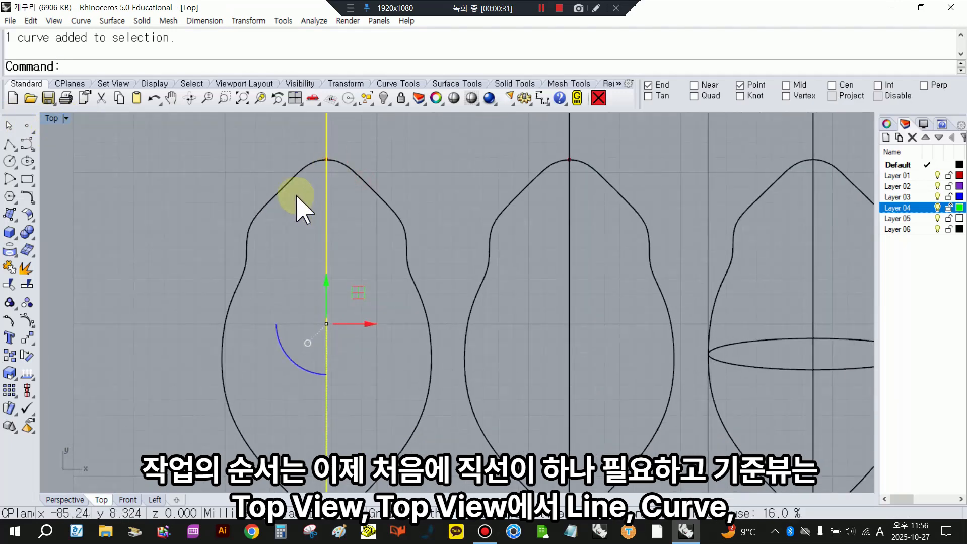
Step: Examine the two mirrored half curves of the first body outline in the Top view
click(291, 182)
click(361, 182)
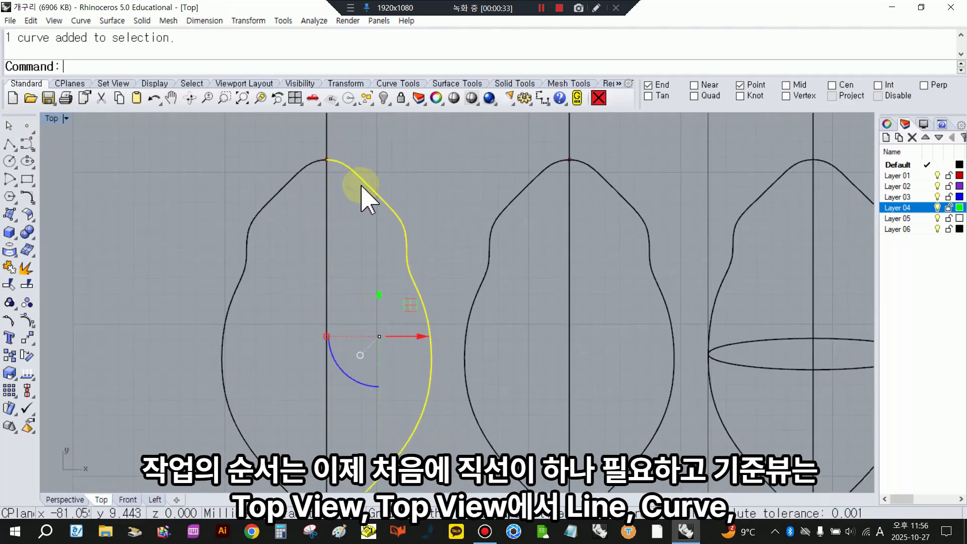
scroll(296, 191, down, 3)
click(295, 184)
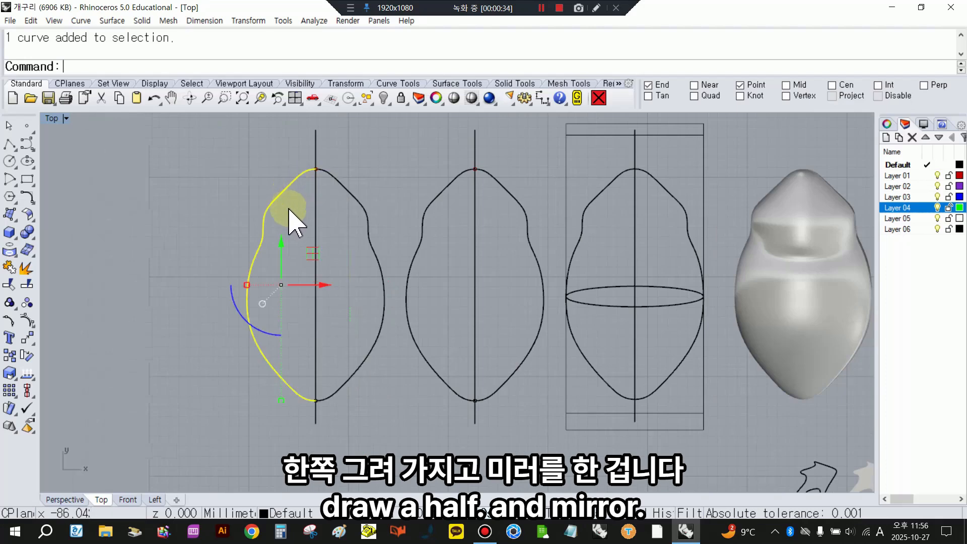
click(356, 195)
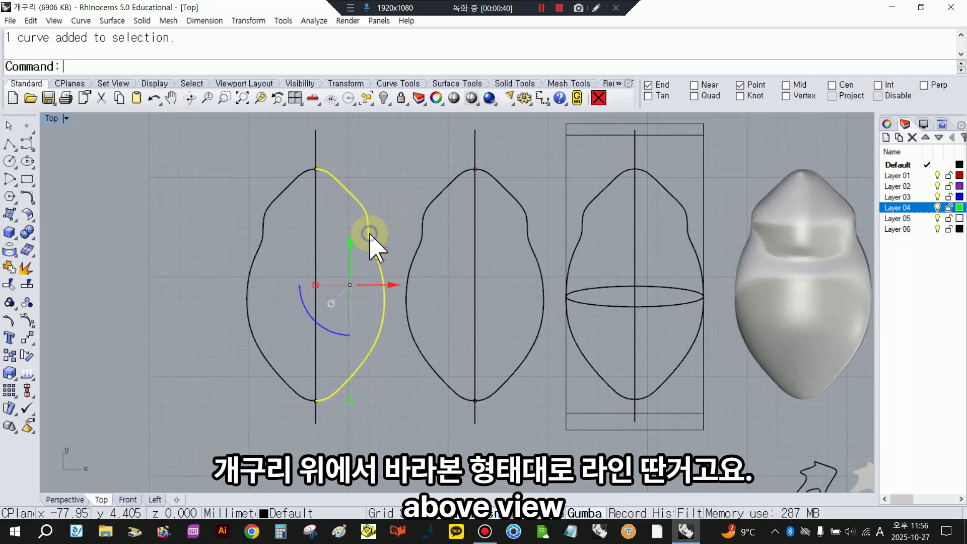
click(263, 234)
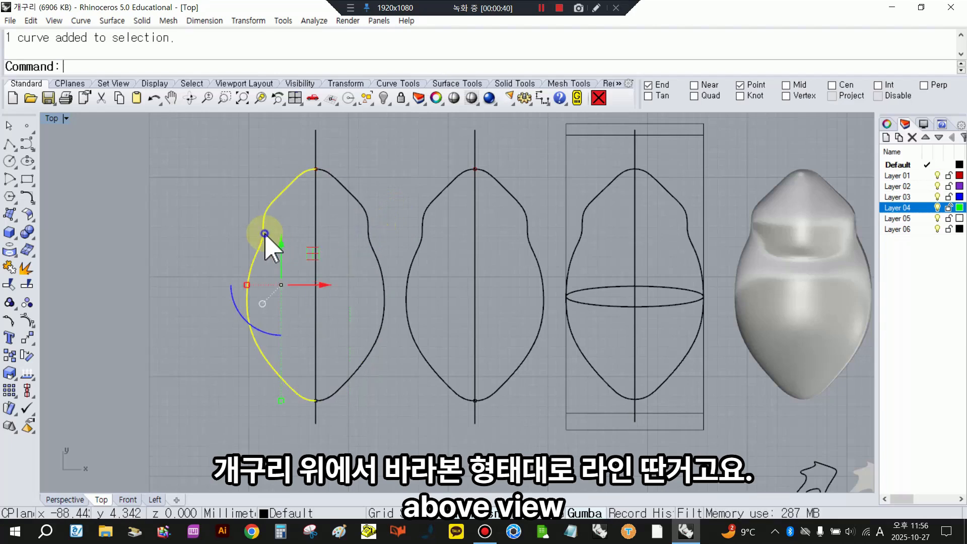
click(380, 199)
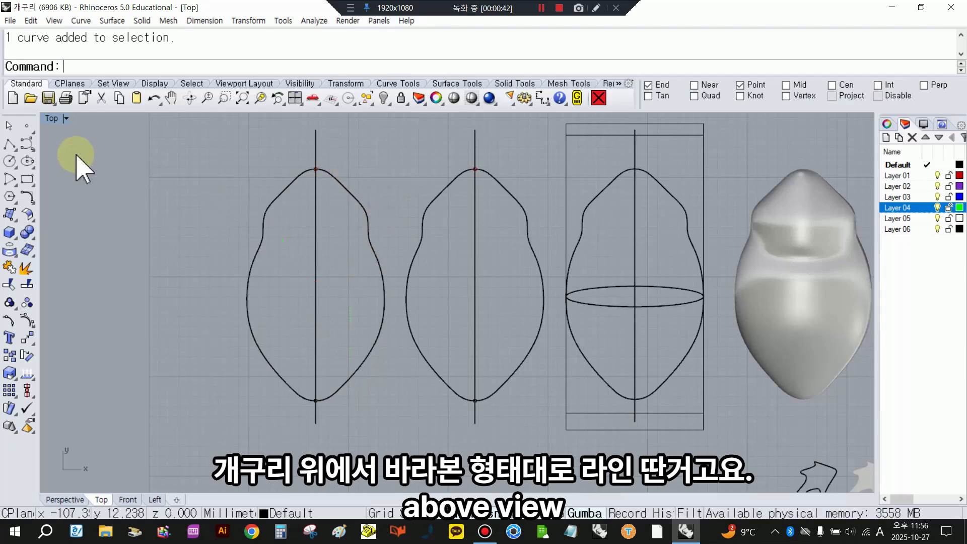
Step: Maximize the Perspective view and inspect the side profile curves of the second body outline in 3D
double_click(51, 118)
double_click(474, 119)
right_drag(474, 129, 422, 174)
scroll(563, 181, up, 5)
scroll(506, 194, up, 4)
scroll(494, 176, up, 5)
click(445, 192)
right_drag(459, 235, 425, 292)
click(453, 247)
scroll(429, 238, down, 5)
right_drag(430, 239, 406, 268)
Step: Isolate the second body curve set and inspect its upper and lower side profiles in the Left view
drag(384, 160, 504, 411)
click(372, 102)
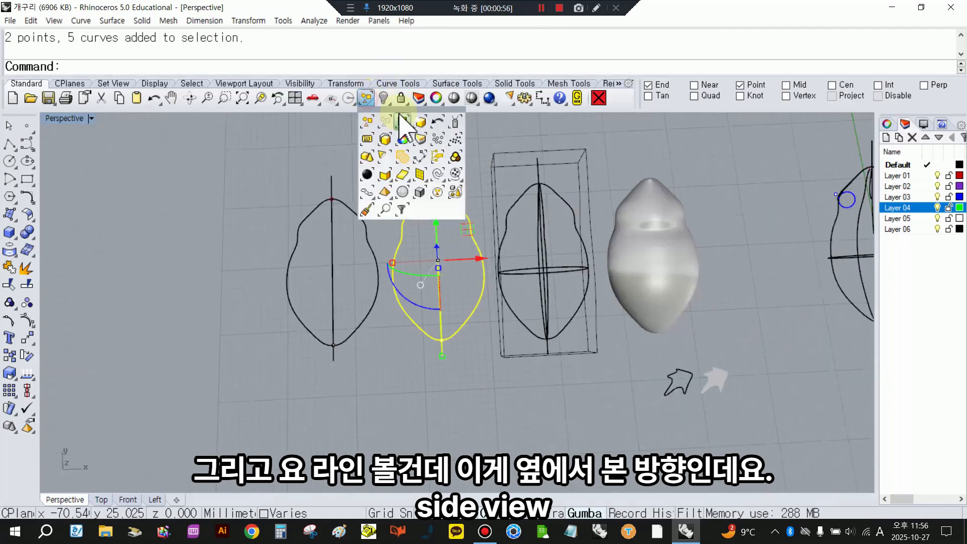
scroll(564, 365, up, 3)
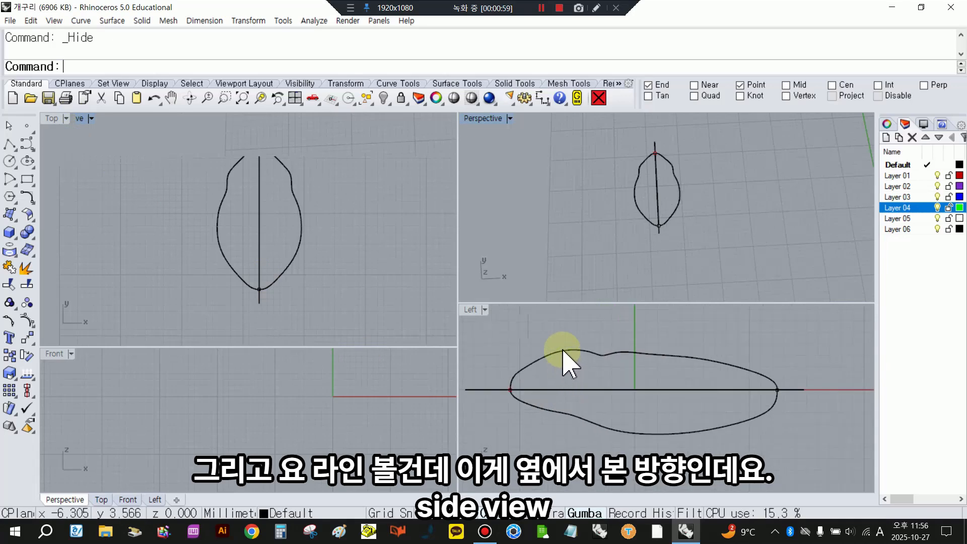
click(563, 350)
click(583, 421)
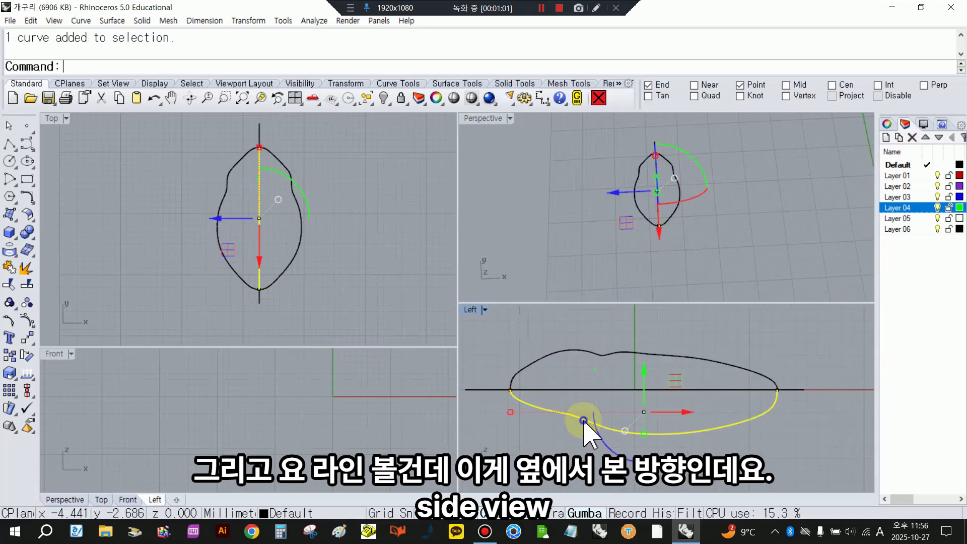
click(580, 479)
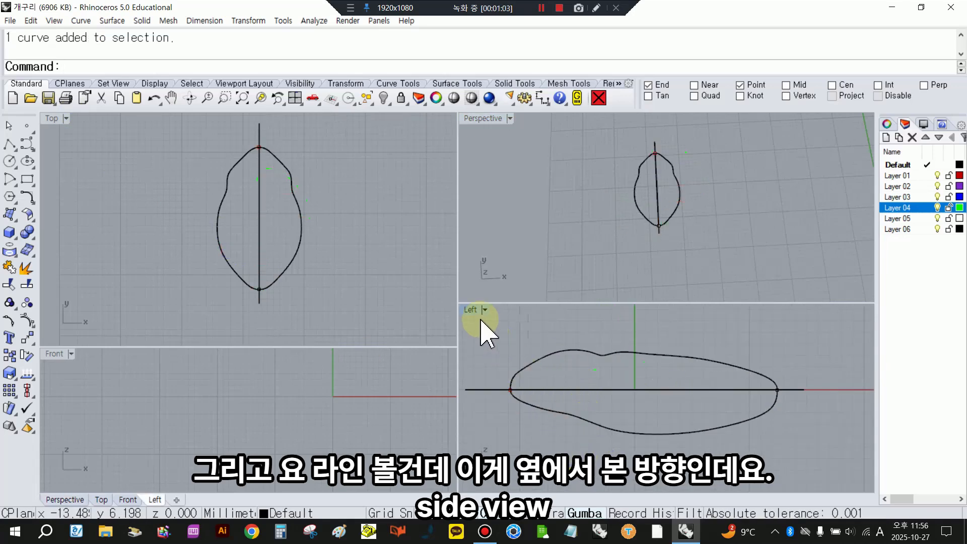
Step: Locate the red point marking the head end of the body in the Top and Left views
scroll(544, 390, up, 2)
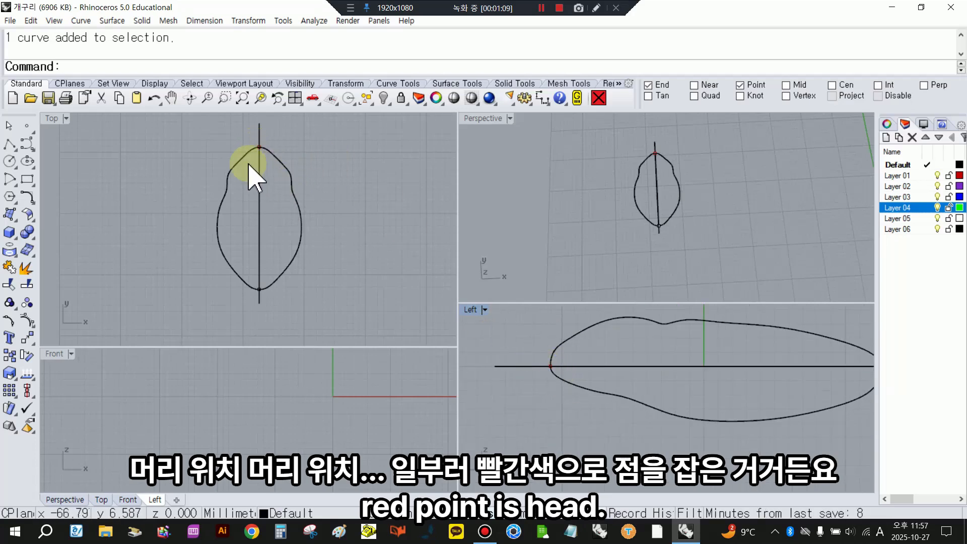
scroll(259, 149, up, 4)
scroll(254, 171, up, 1)
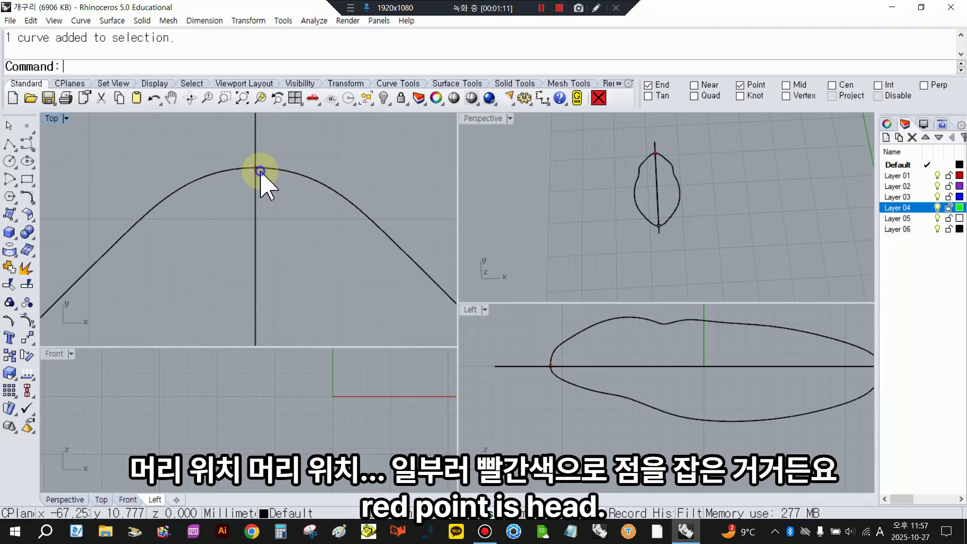
click(255, 170)
scroll(272, 183, down, 1)
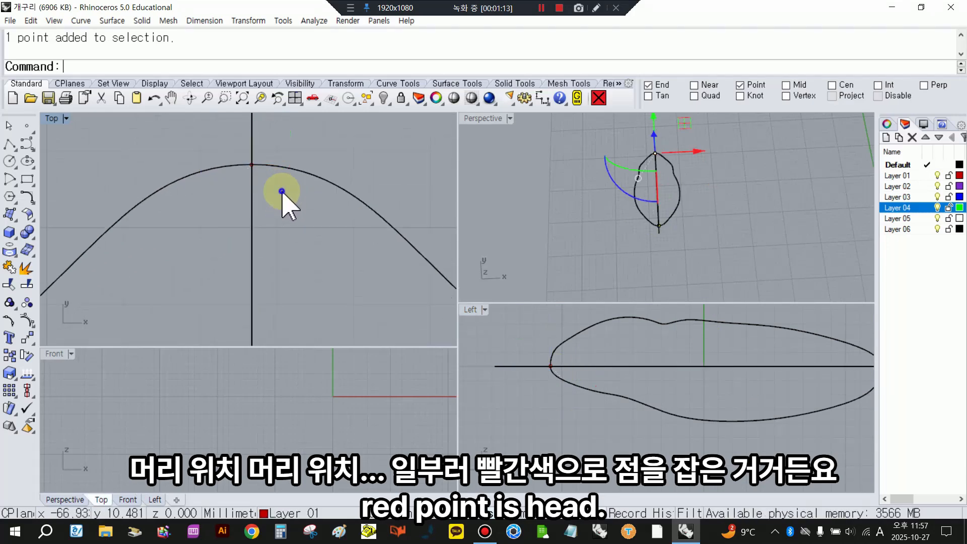
click(552, 370)
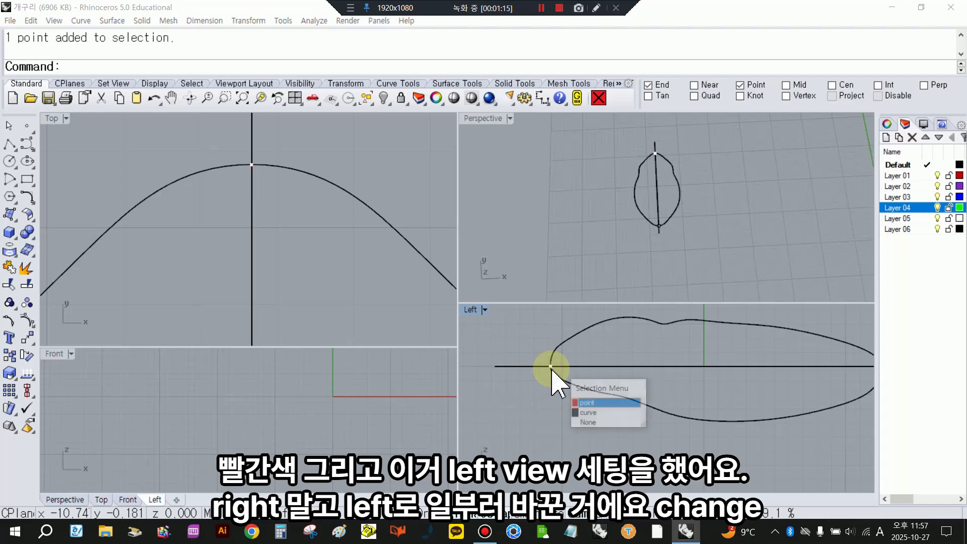
Step: Look up the Left orientation among the side viewport's preset views
click(485, 310)
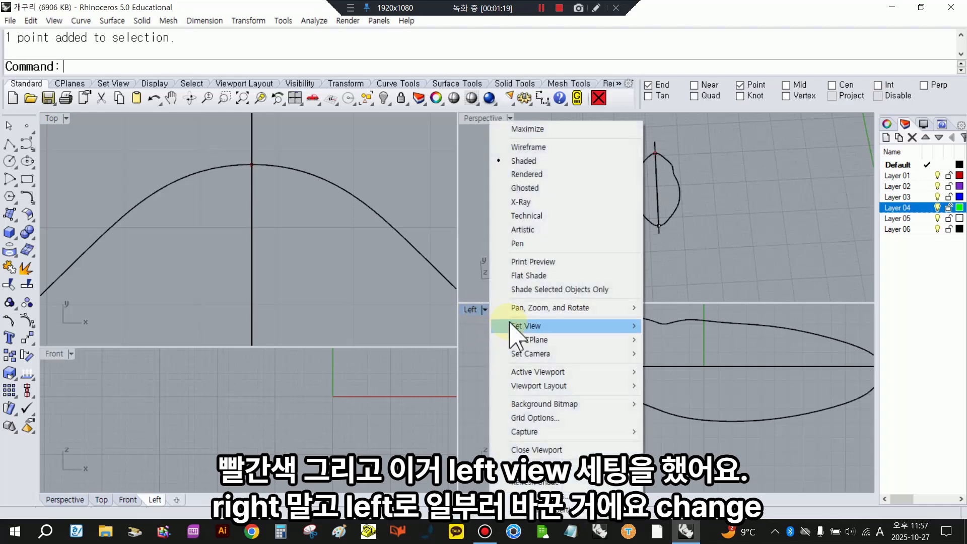
mouse_move(629, 327)
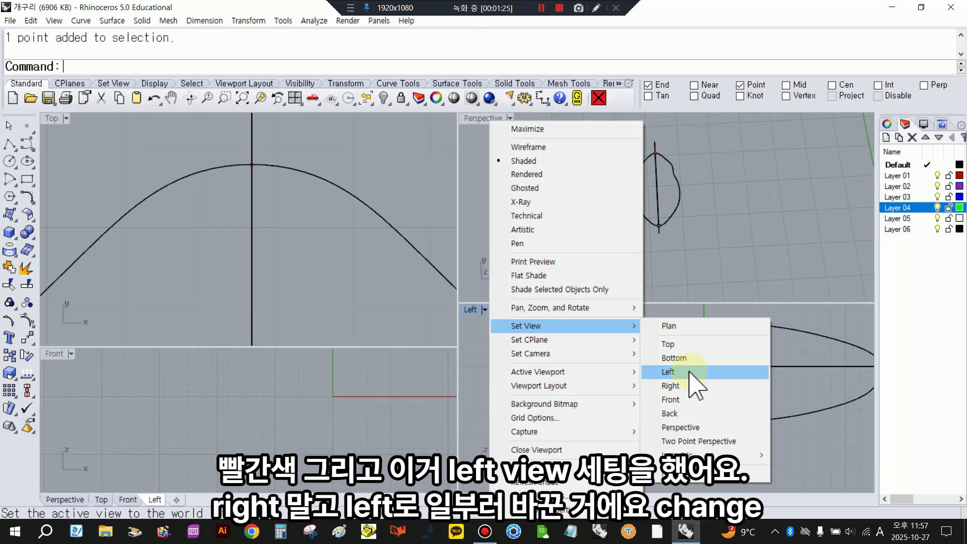
click(812, 357)
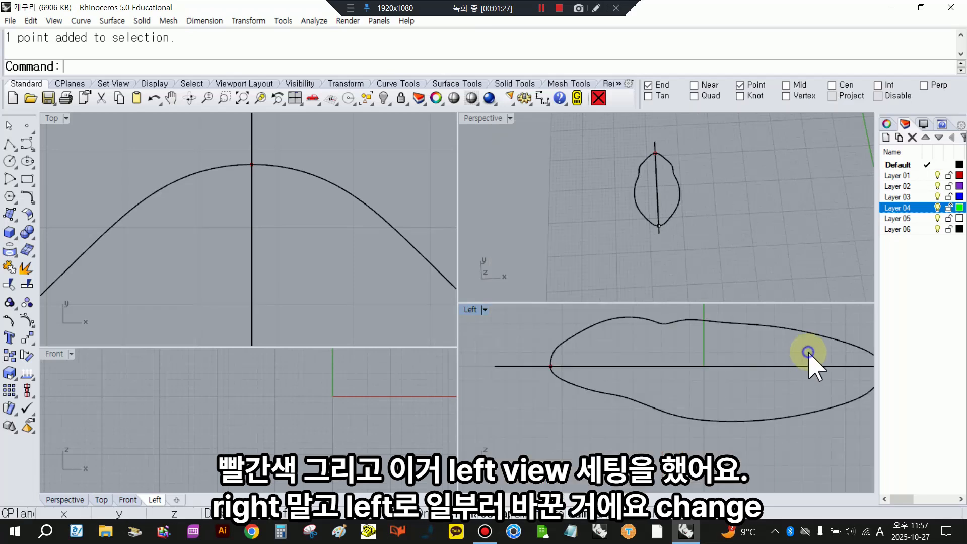
Step: Select the red head point in the Left view and check how the side profile curves meet there
click(551, 367)
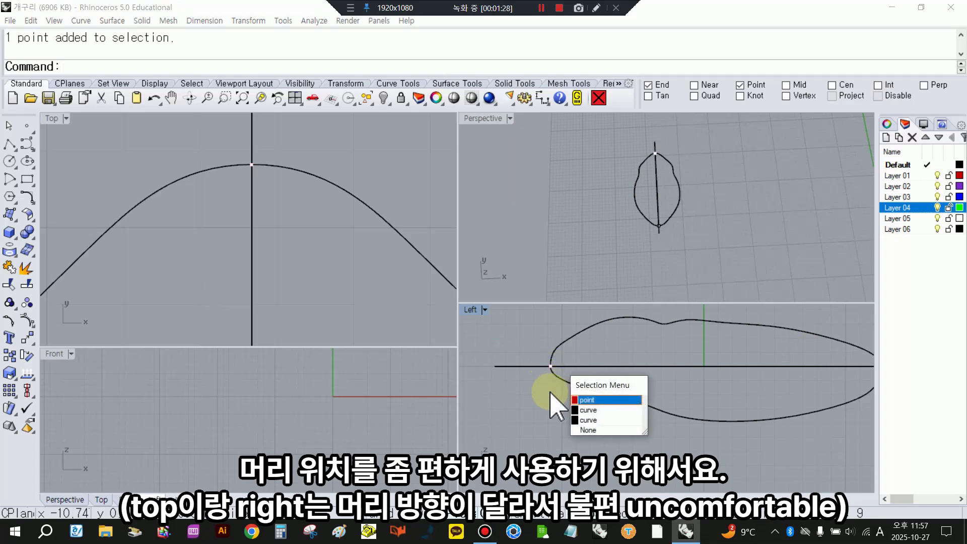
click(549, 390)
scroll(668, 422, down, 3)
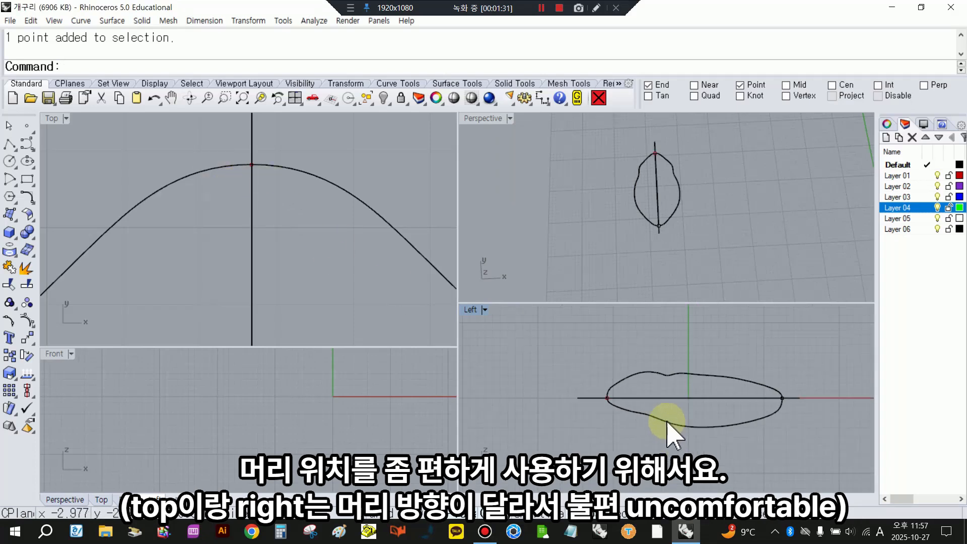
scroll(634, 389, up, 3)
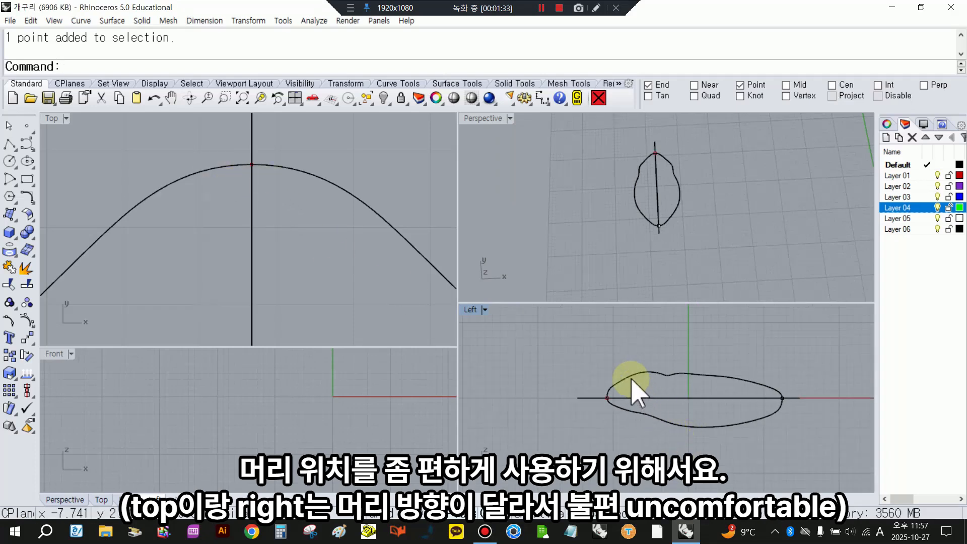
click(633, 387)
key(Escape)
scroll(588, 410, up, 5)
click(566, 393)
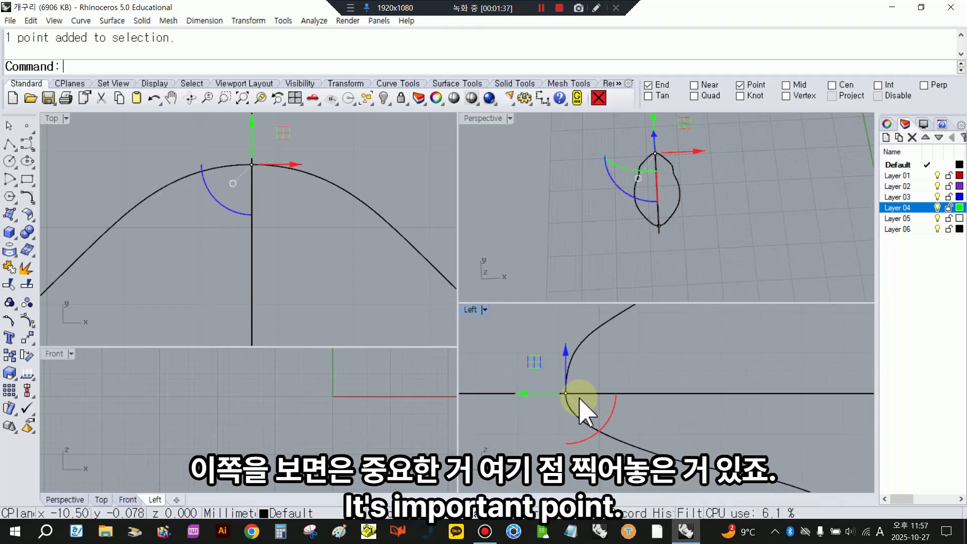
scroll(562, 395, down, 3)
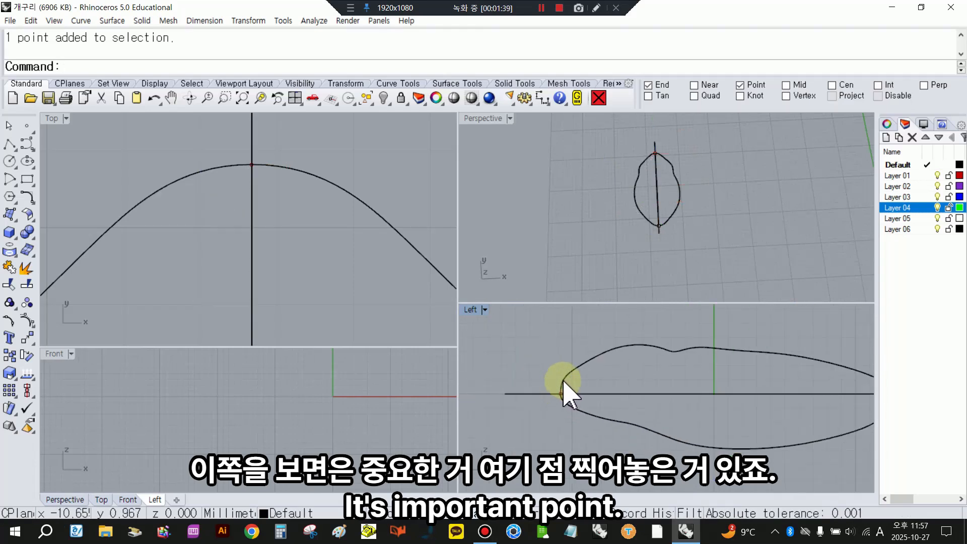
Step: Try deleting the side profile curves to compare the red head point across views, and undo the deletion
click(563, 394)
key(Delete)
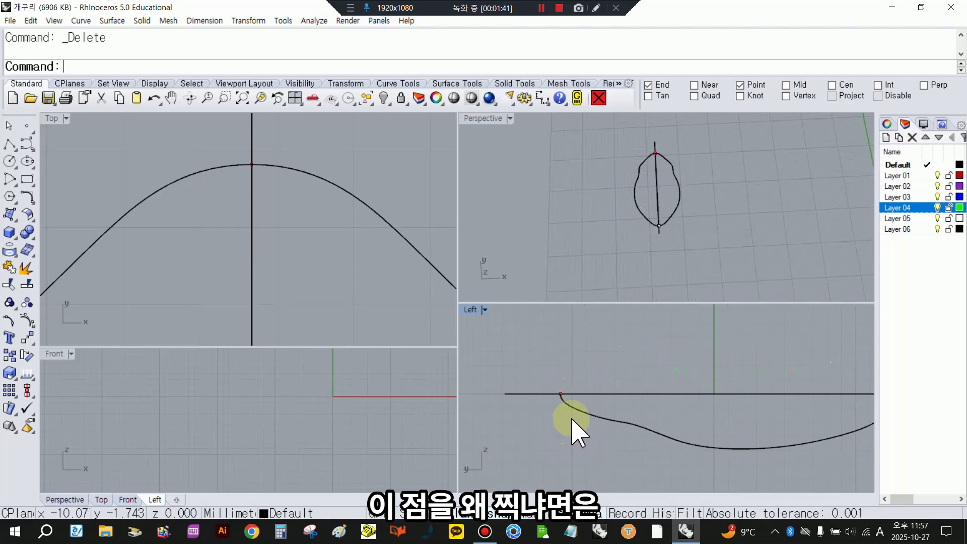
click(201, 177)
click(243, 164)
click(274, 201)
click(249, 163)
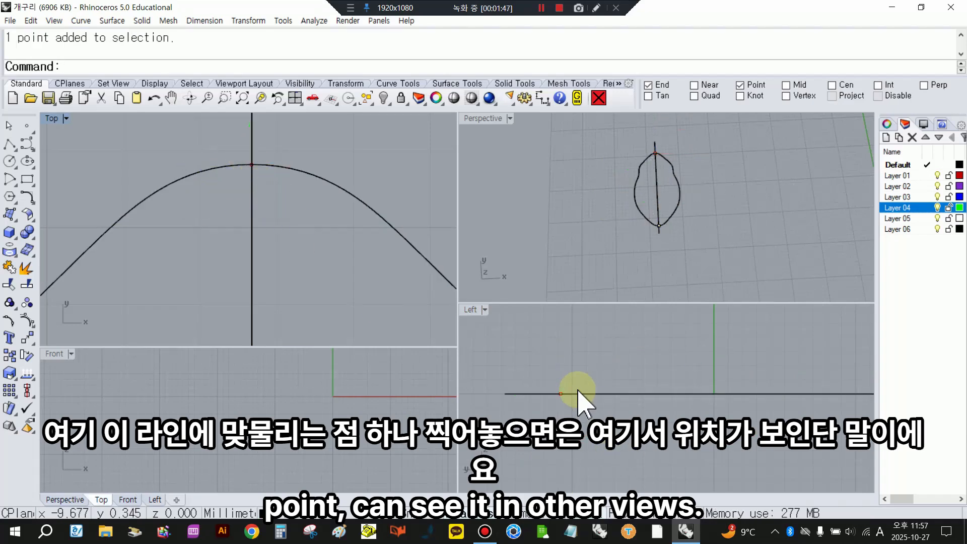
right_drag(596, 418, 555, 398)
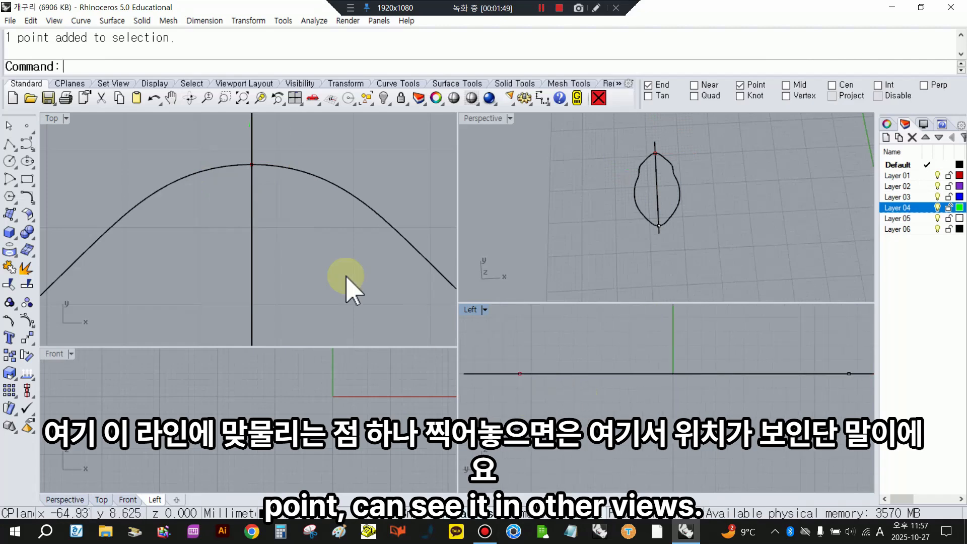
click(154, 98)
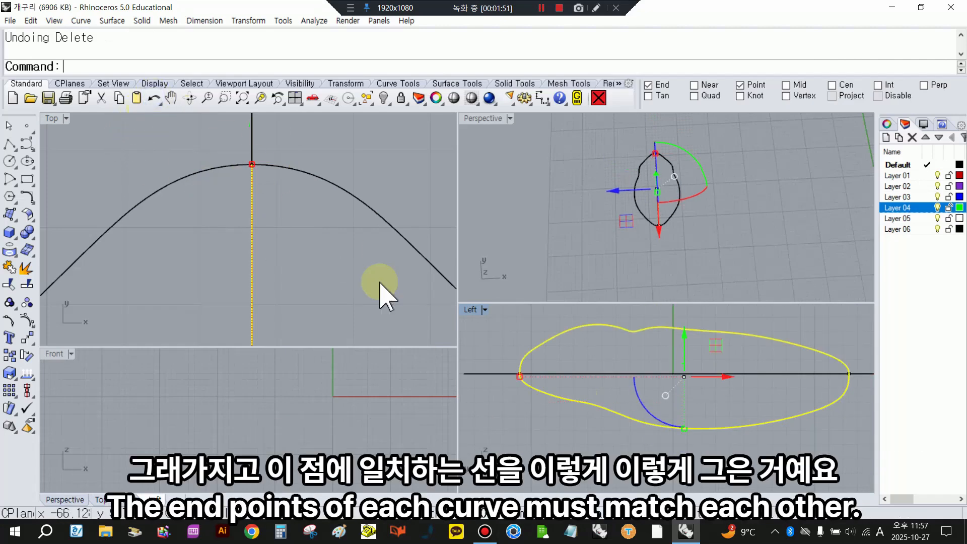
Step: Examine the upper and lower side profile curves running from the red head point in the Left view
click(522, 399)
click(534, 393)
click(533, 368)
click(549, 410)
click(550, 419)
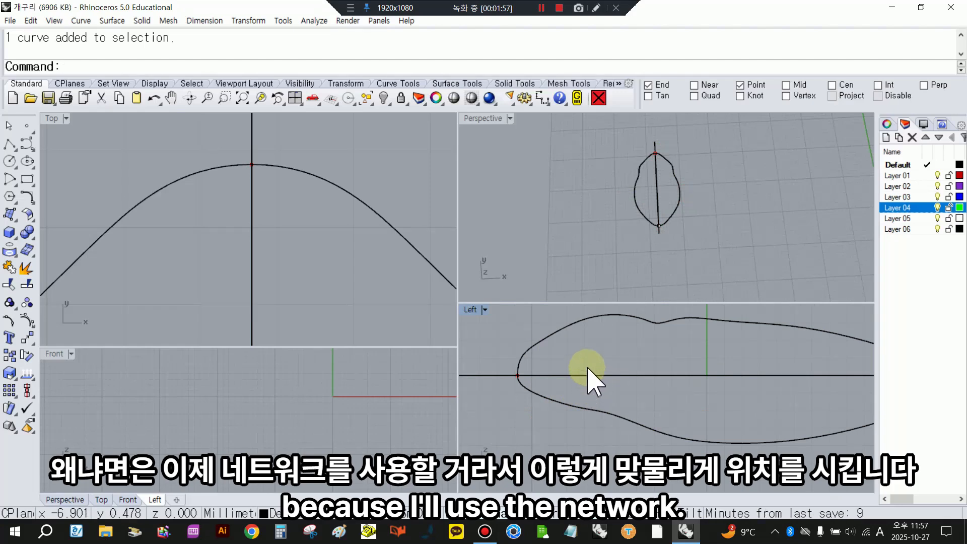
scroll(588, 371, down, 1)
click(615, 328)
click(605, 404)
click(592, 437)
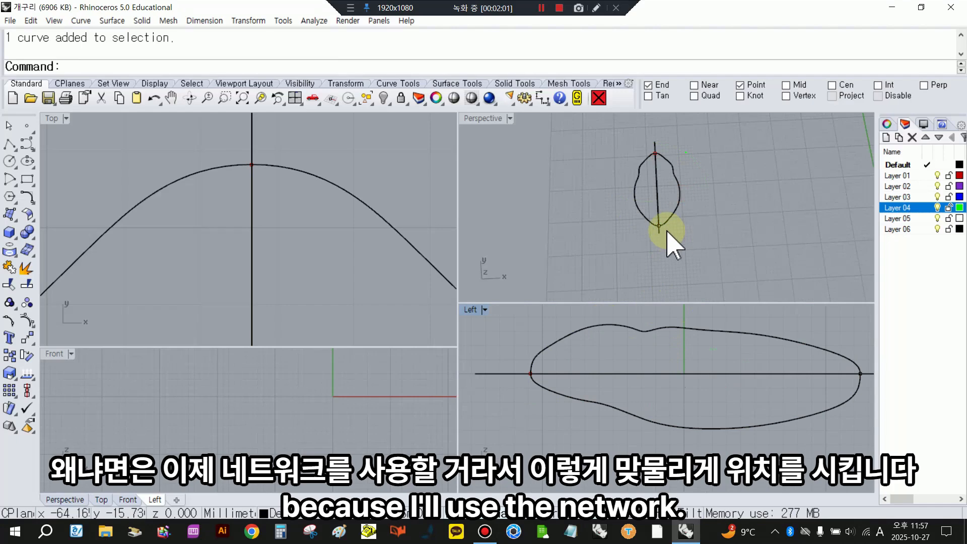
Step: Show all hidden objects and inspect the grey body surface in the Perspective view
click(384, 98)
right_drag(593, 169, 668, 276)
right_drag(621, 242, 717, 246)
click(593, 203)
right_drag(645, 200, 720, 232)
click(616, 250)
right_drag(616, 252, 837, 243)
scroll(529, 183, up, 5)
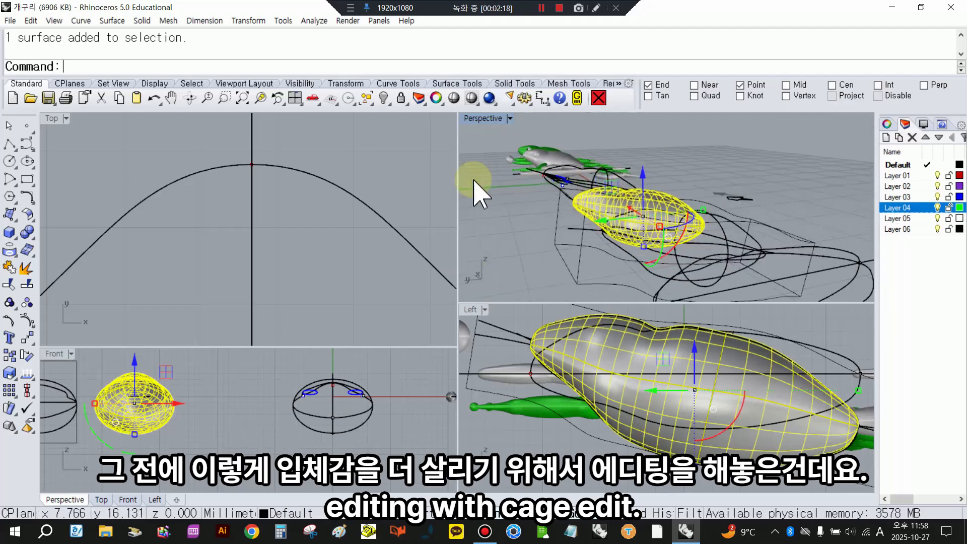
Step: Select the control cage around the third body curve set and inspect it in the Perspective view
right_drag(757, 231, 621, 229)
click(611, 204)
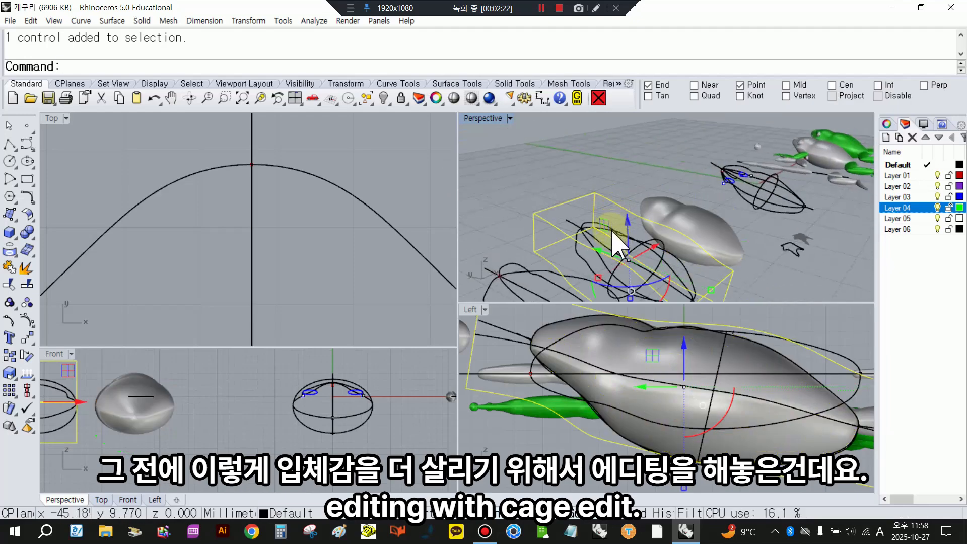
scroll(607, 186, down, 4)
right_drag(609, 187, 577, 230)
click(511, 221)
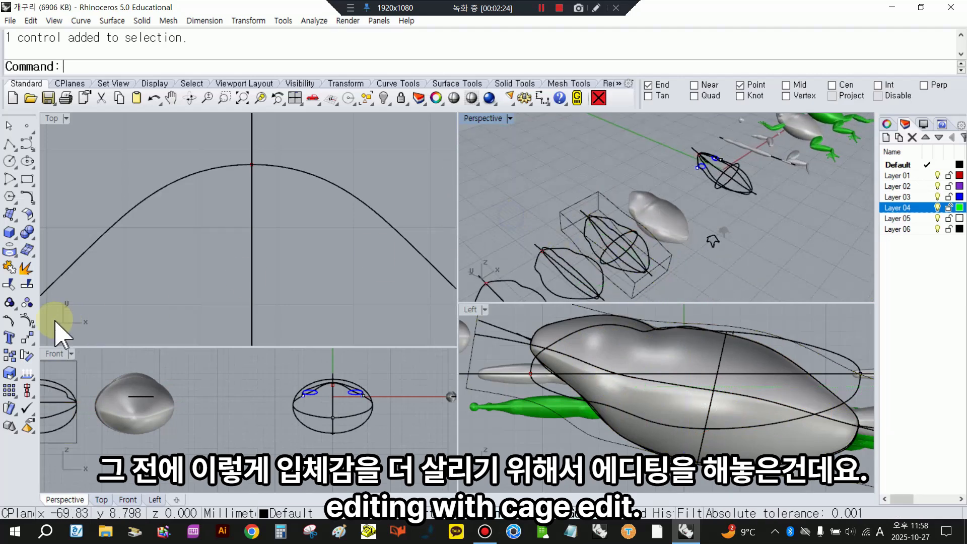
Step: Float the Transform tools and turn on the control points of the cage around the third body curve set in the Perspective view
click(29, 341)
drag(43, 331, 78, 228)
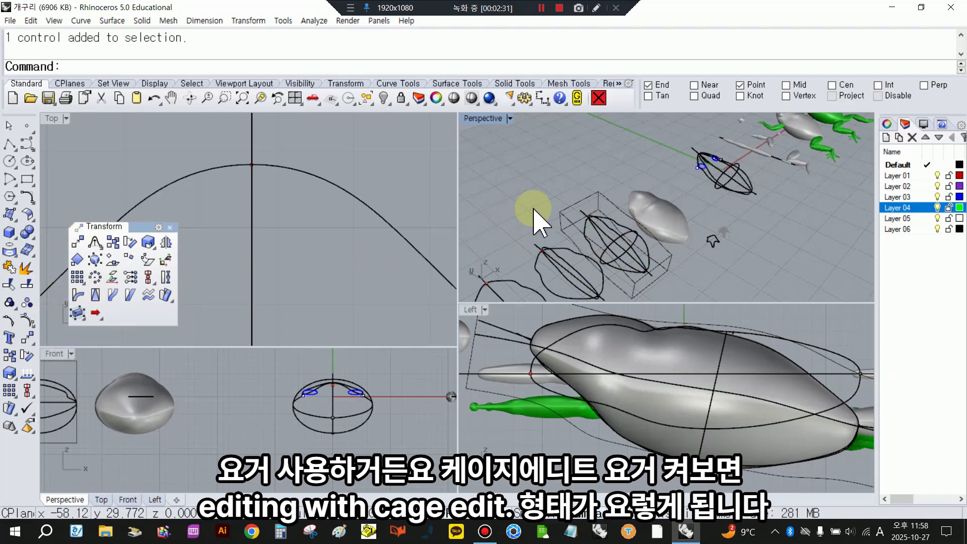
double_click(486, 119)
click(369, 254)
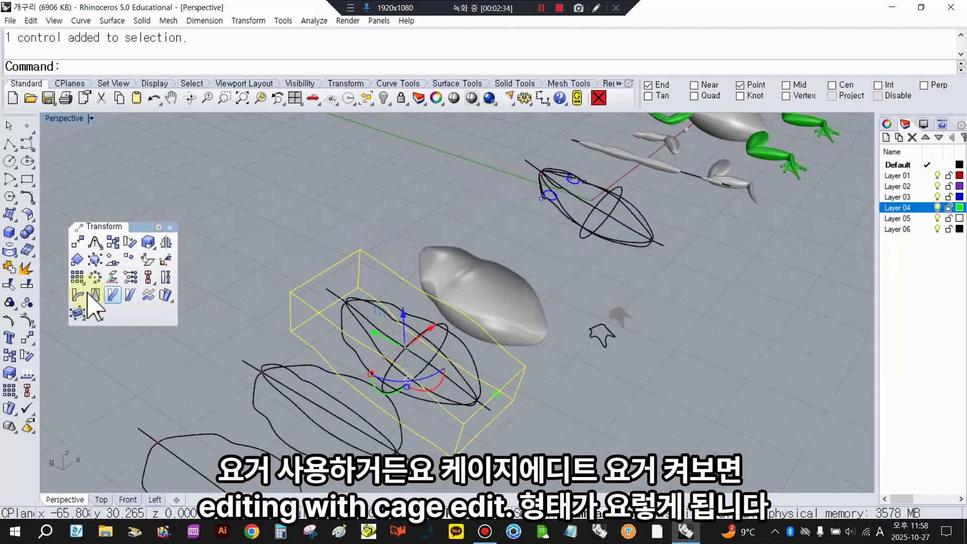
click(26, 321)
Step: Isolate the third body curve set with its control cage by hiding all other objects
right_drag(345, 302, 524, 247)
drag(509, 190, 668, 419)
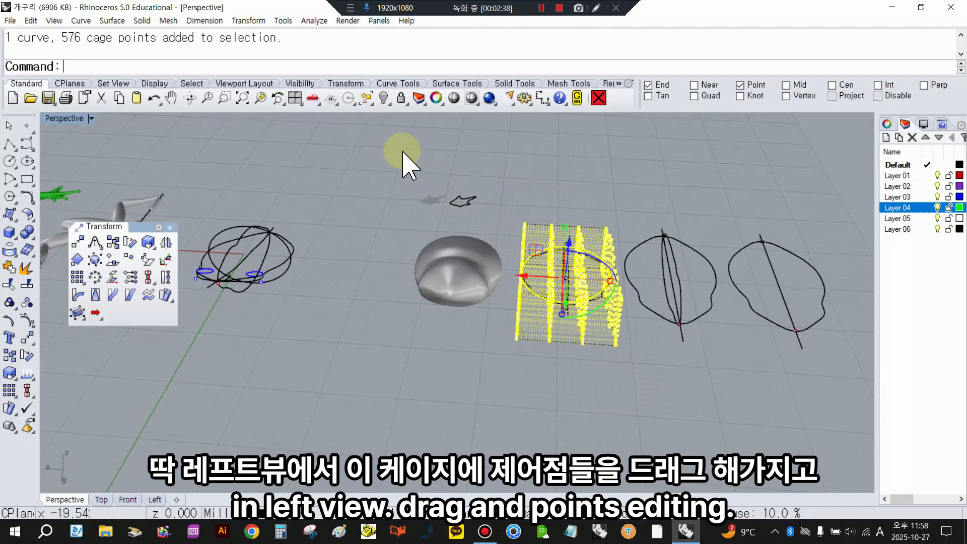
click(371, 104)
click(406, 123)
click(385, 100)
right_drag(565, 230, 388, 229)
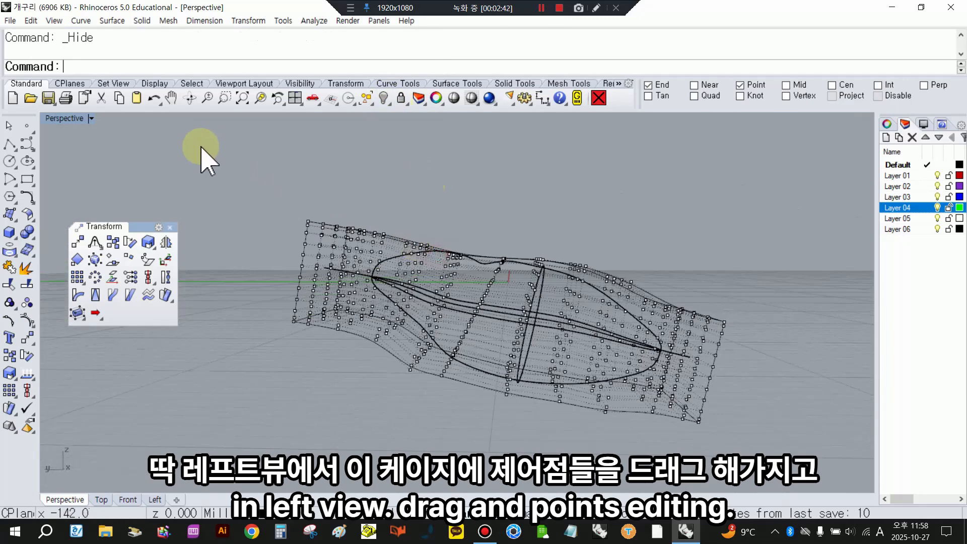
Step: Examine the layout of the cage's control points around the body curves in the Top and Left views
double_click(74, 121)
right_drag(685, 227, 604, 226)
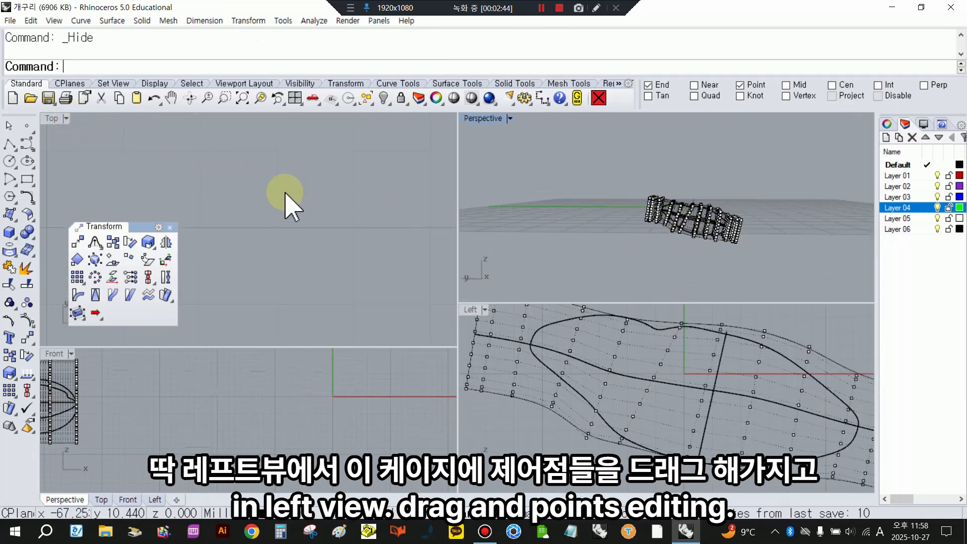
scroll(393, 221, down, 2)
right_drag(388, 223, 283, 198)
right_drag(379, 202, 354, 192)
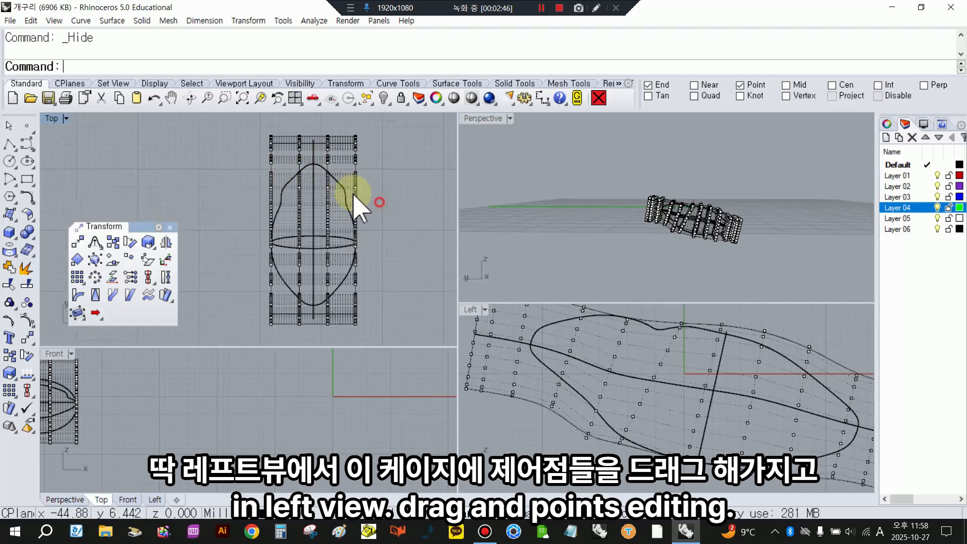
right_drag(704, 466, 683, 468)
scroll(675, 454, down, 6)
right_drag(654, 406, 654, 380)
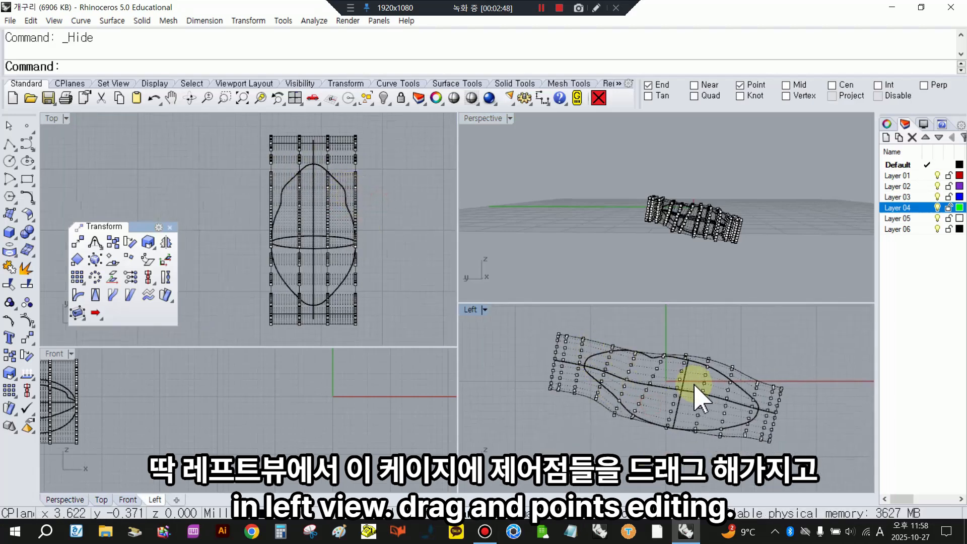
scroll(579, 359, up, 5)
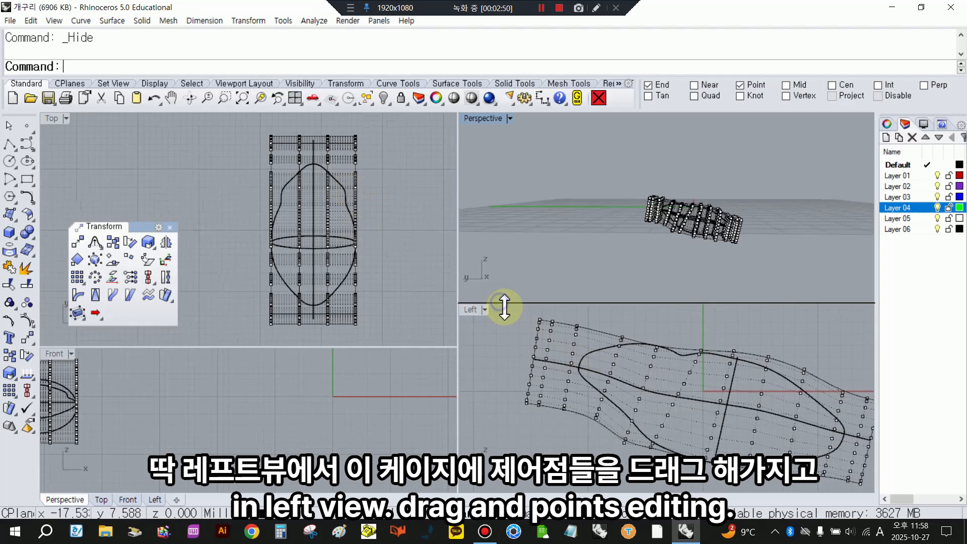
double_click(473, 309)
right_drag(416, 297, 588, 302)
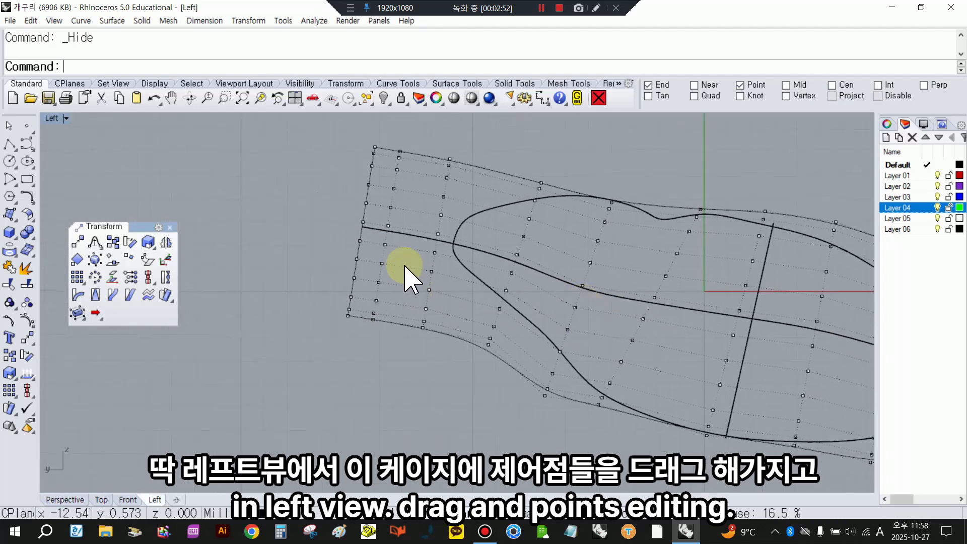
Step: Rotate the three columns of cage points at the head end slightly with the gumball in the Left view
scroll(395, 255, down, 4)
drag(310, 155, 433, 358)
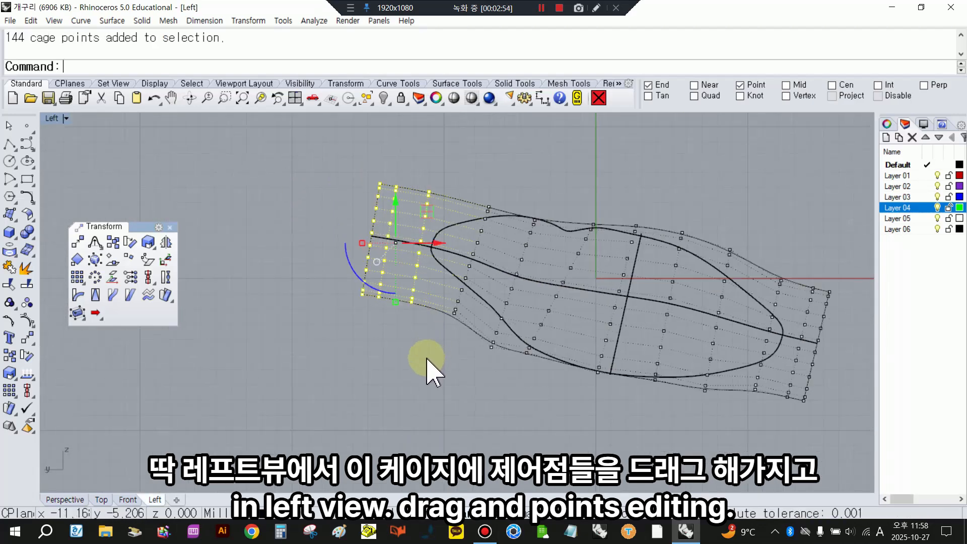
mouse_move(377, 294)
mouse_down()
mouse_move(386, 305)
mouse_move(379, 293)
mouse_up()
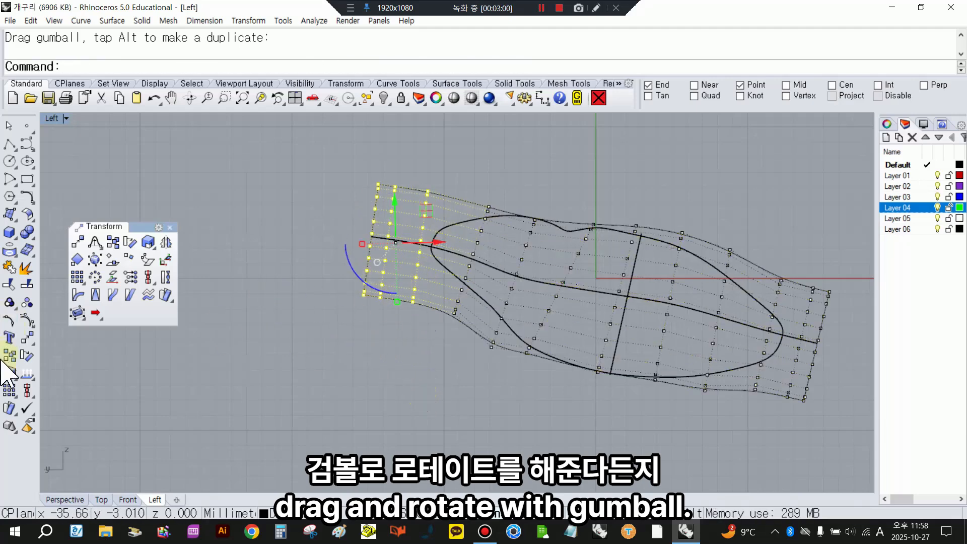
Step: Rotate the selected head-end cage points slightly about a center inside the head, using the Rotate command
click(26, 355)
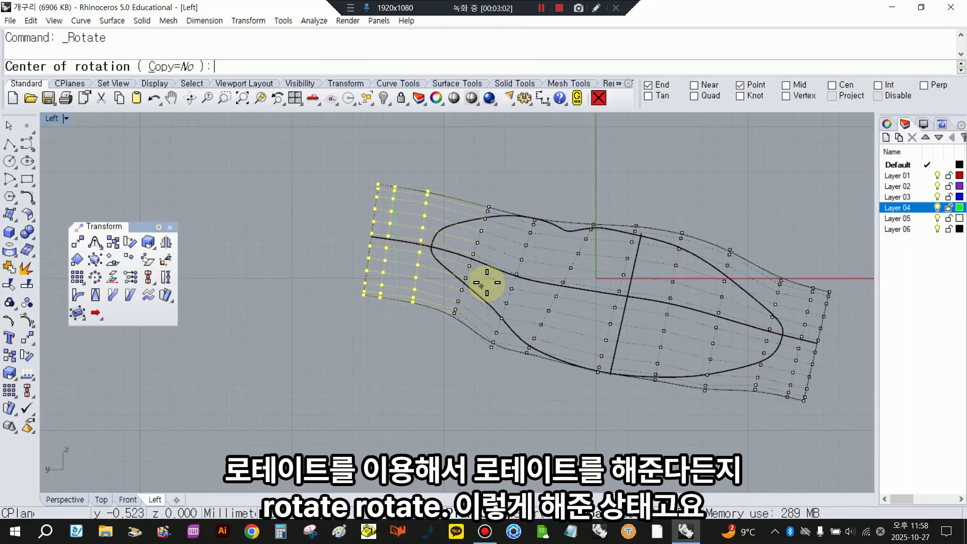
click(470, 264)
click(376, 376)
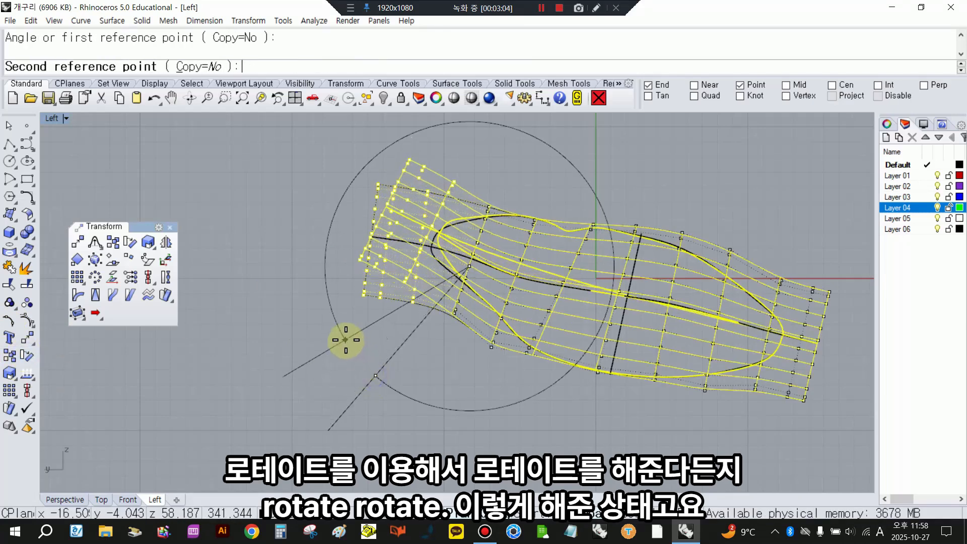
click(364, 396)
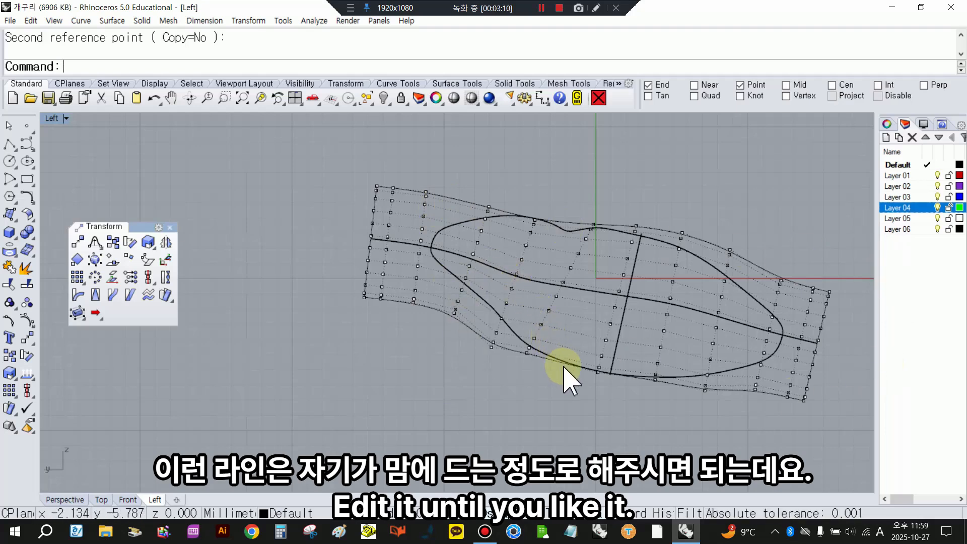
Step: Turn off the cage points and inspect the ellipse cross-section across the body curves in the Perspective view
right_drag(468, 214, 461, 285)
key(Escape)
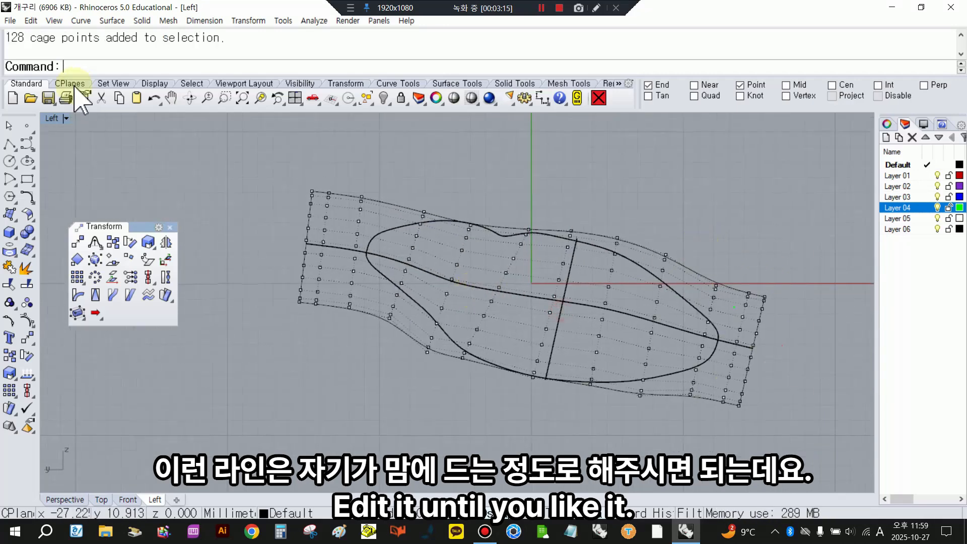
double_click(54, 118)
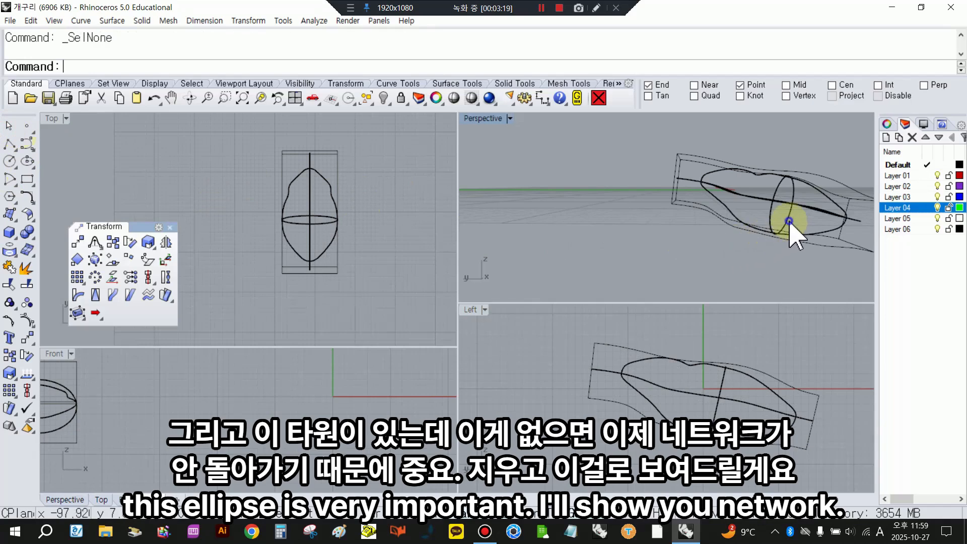
click(790, 223)
right_drag(799, 241, 793, 273)
scroll(799, 285, up, 2)
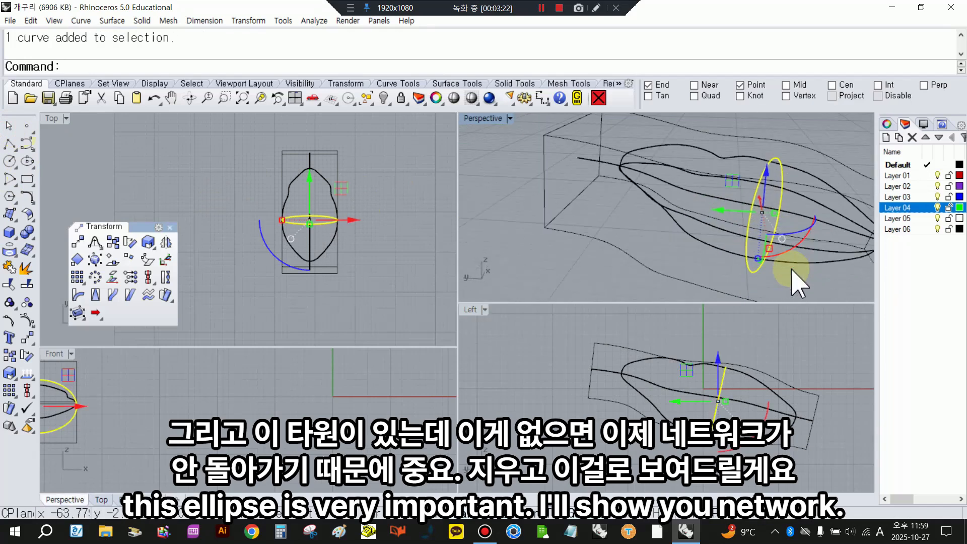
right_drag(716, 231, 816, 209)
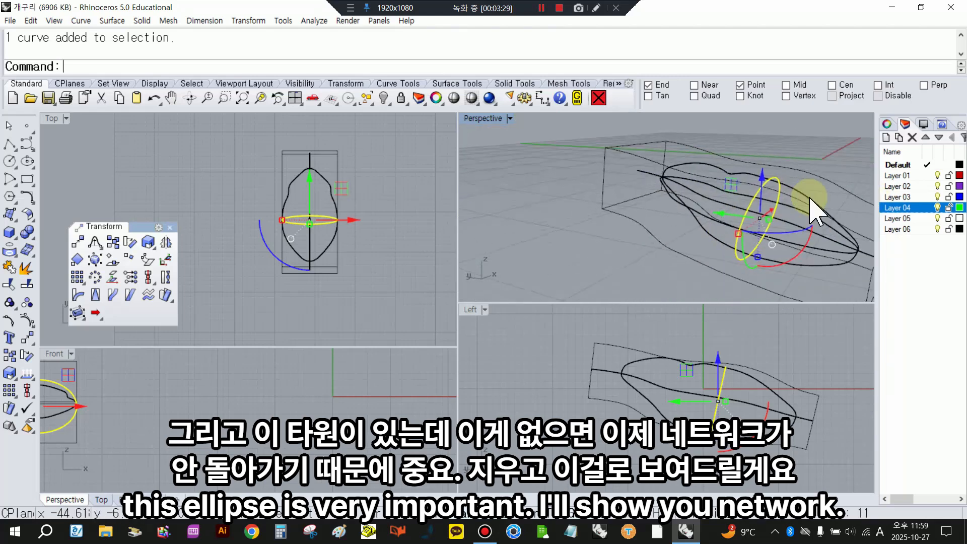
click(575, 242)
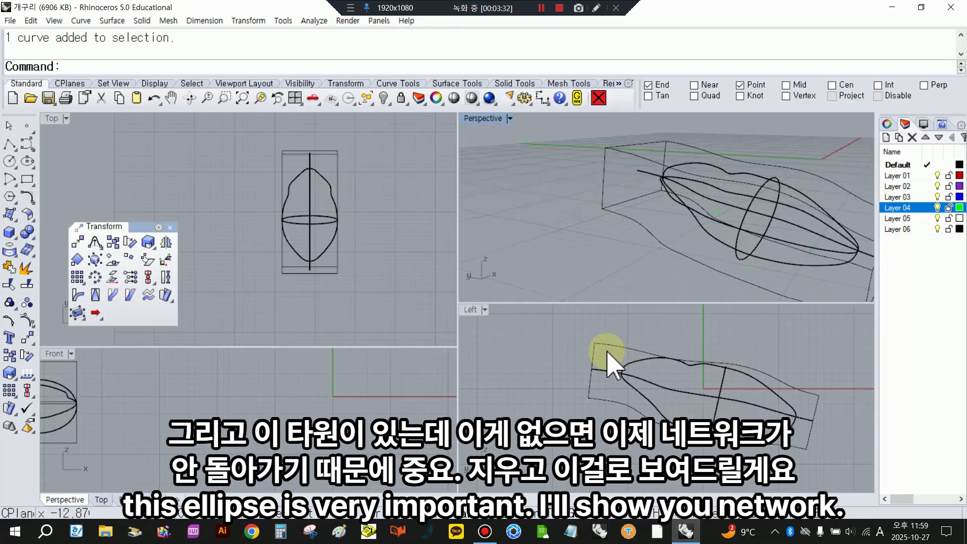
Step: Delete the caged third body curve set together with its control cage
scroll(588, 212, down, 2)
drag(265, 136, 380, 342)
key(Delete)
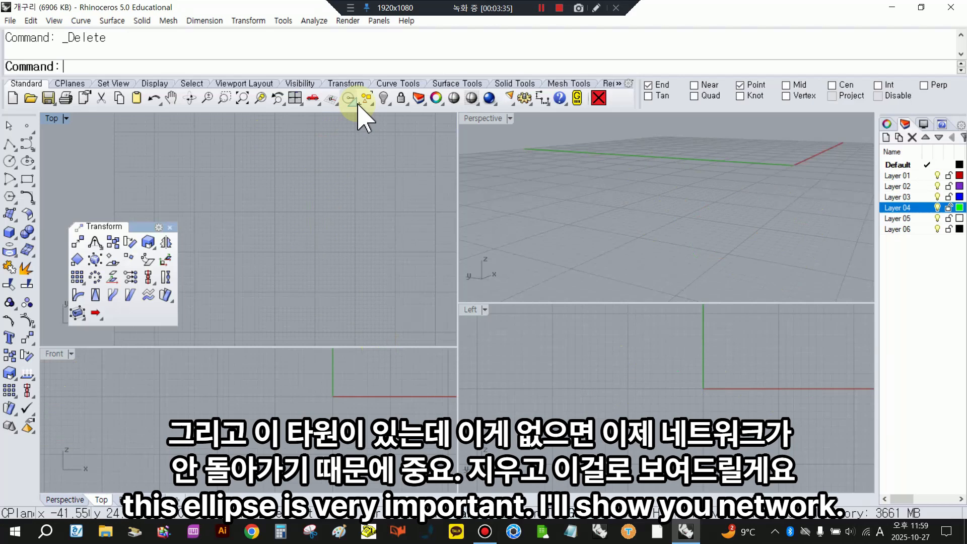
Step: Show all hidden objects and isolate the neighbouring body curve set without an ellipse by hiding everything else
click(384, 99)
drag(321, 144, 423, 333)
click(368, 103)
click(373, 114)
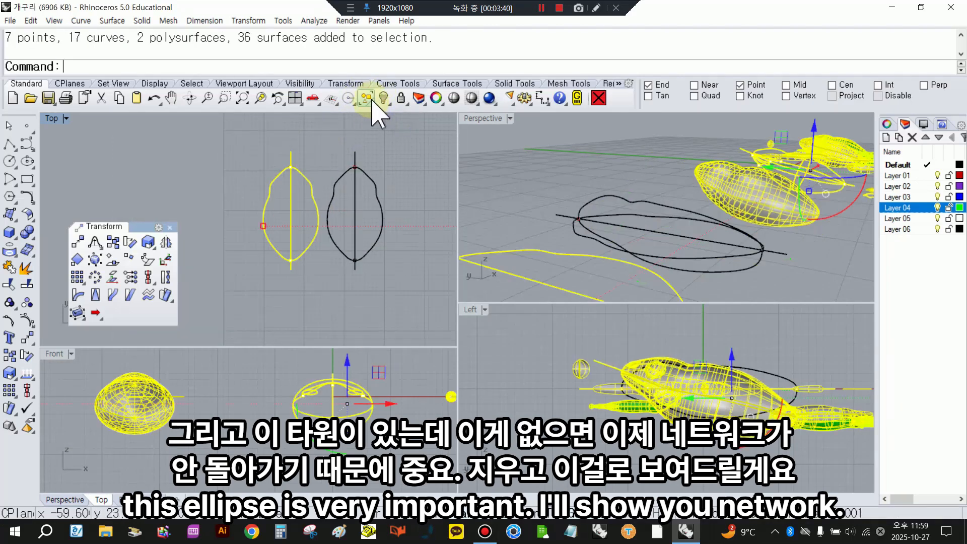
click(384, 99)
Step: Turn on the upper side profile's control points in the Left view and adjust the height of the second point behind the notch
double_click(472, 309)
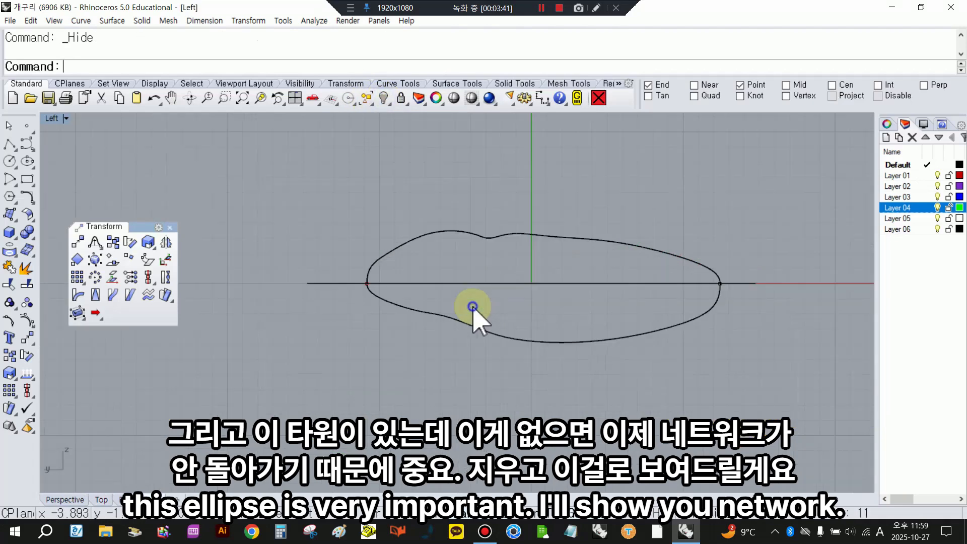
click(504, 185)
scroll(523, 199, up, 2)
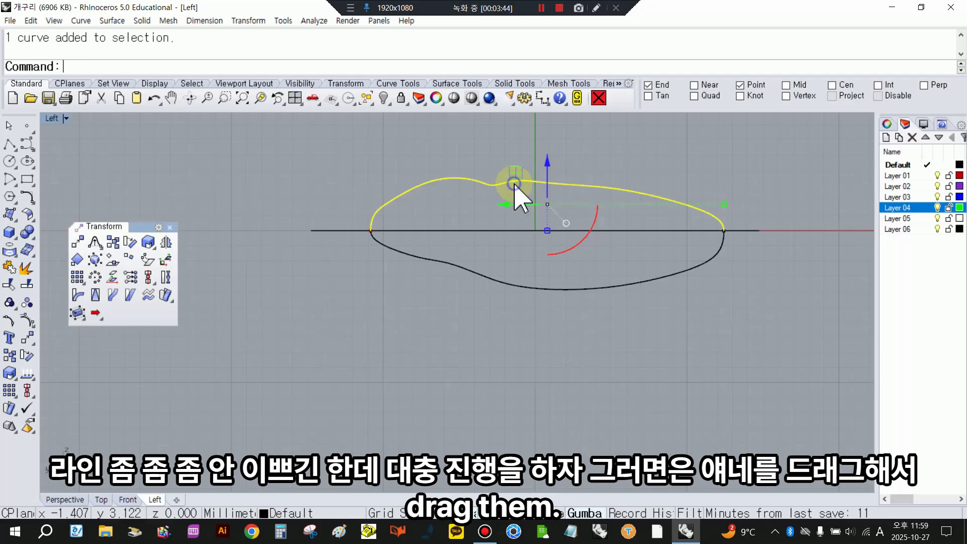
click(23, 317)
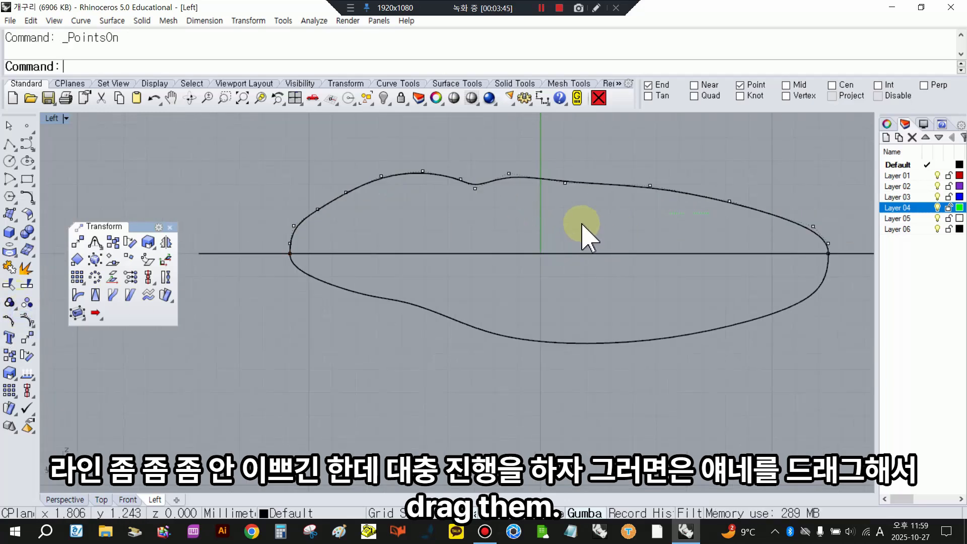
right_drag(583, 229, 607, 258)
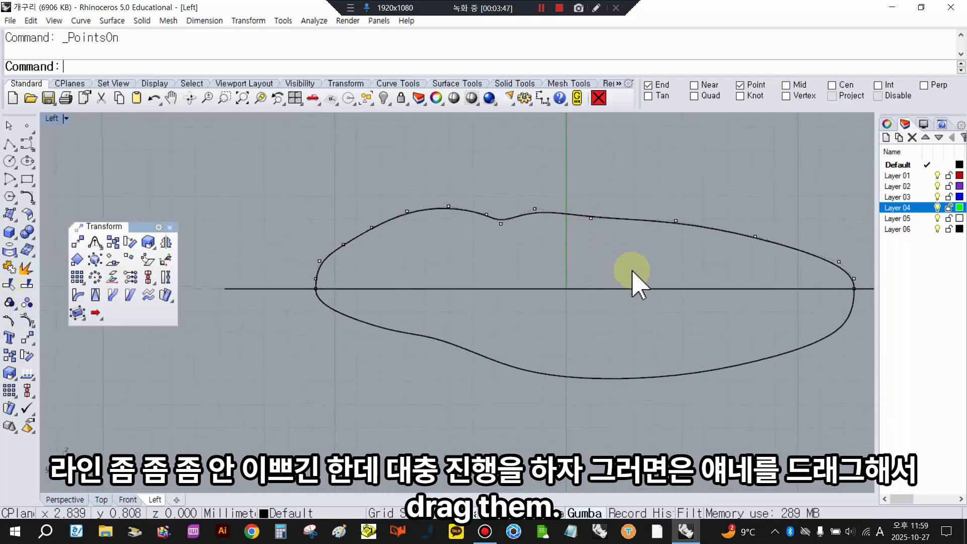
click(591, 217)
drag(590, 181, 589, 199)
click(571, 258)
click(523, 239)
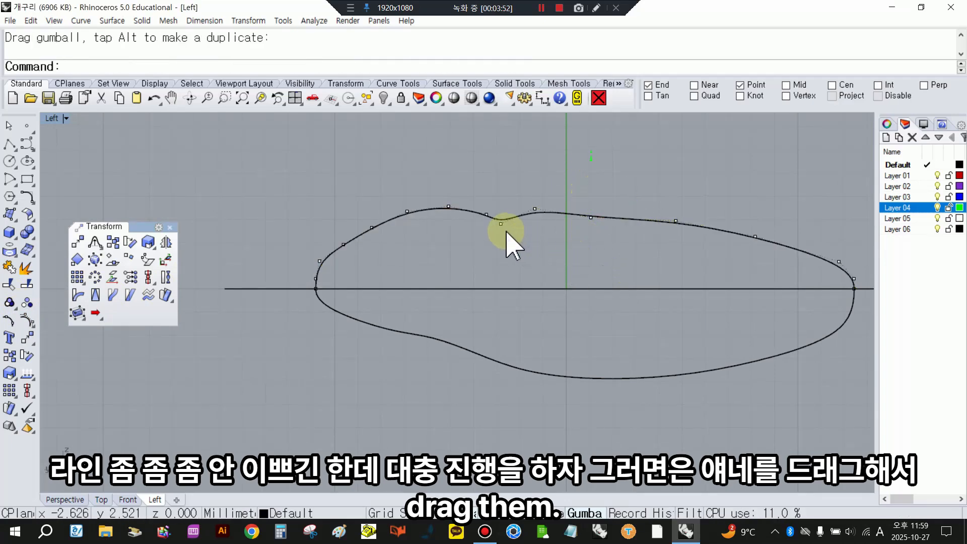
Step: Raise the control point at the upper profile's notch slightly to soften the dip, and turn off the control points
scroll(506, 232, up, 3)
click(501, 225)
drag(503, 201, 503, 194)
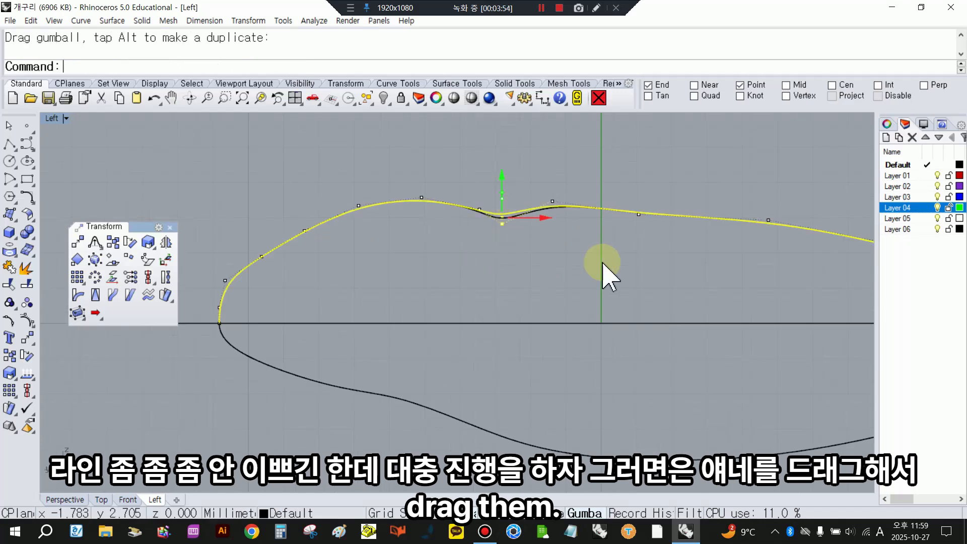
click(607, 263)
scroll(543, 225, down, 6)
right_drag(612, 247, 581, 244)
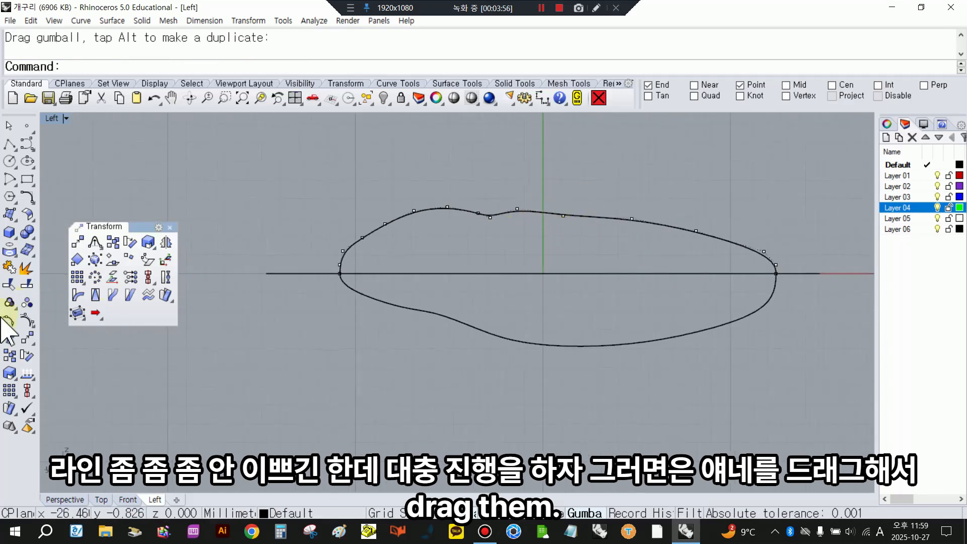
click(26, 320)
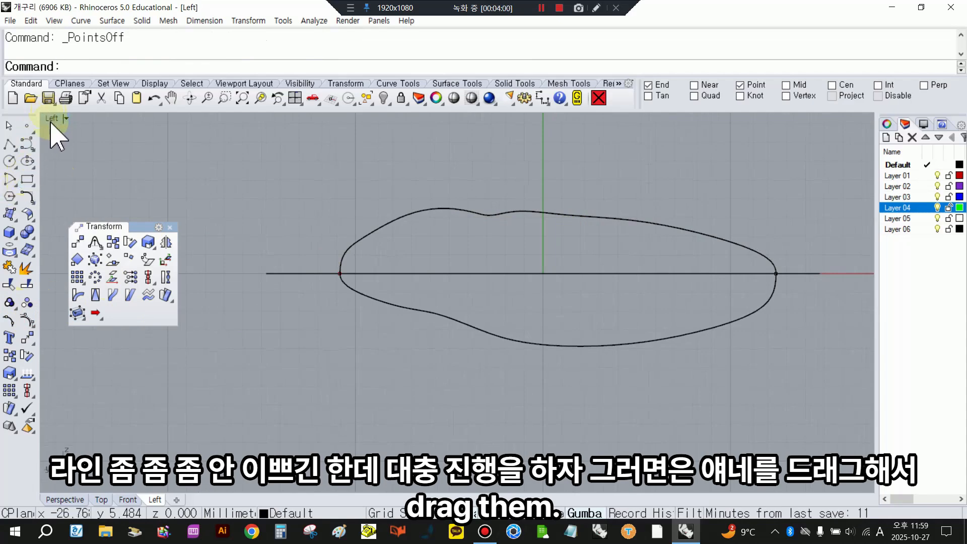
Step: Apply CageEdit to the whole body curve set with a bounding-box cage in World coordinates, 10 Y points and Global region
drag(146, 149, 650, 326)
scroll(408, 260, down, 6)
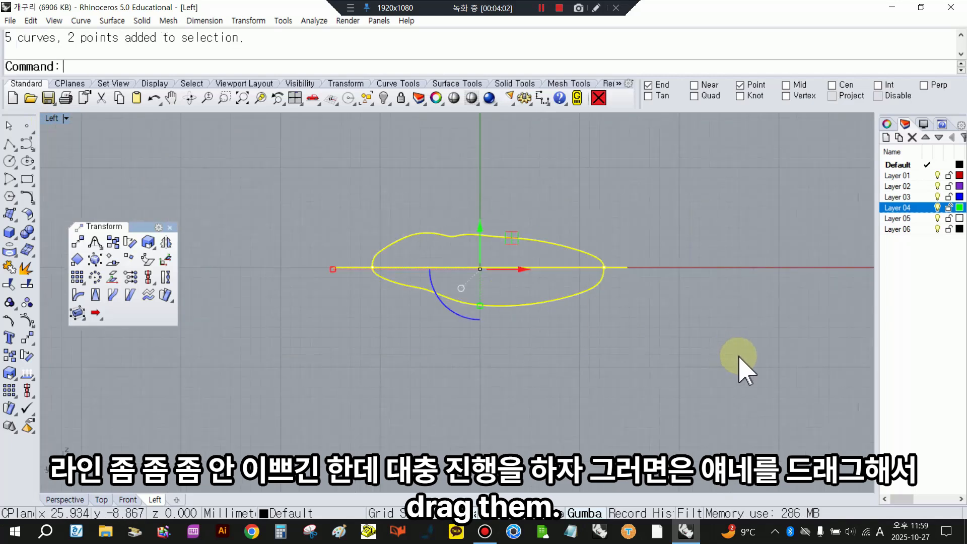
click(77, 314)
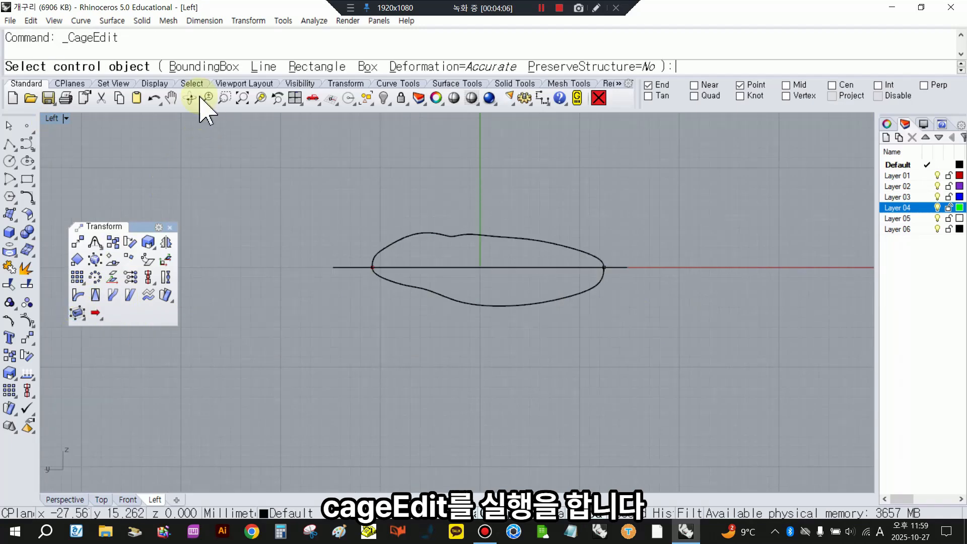
click(202, 66)
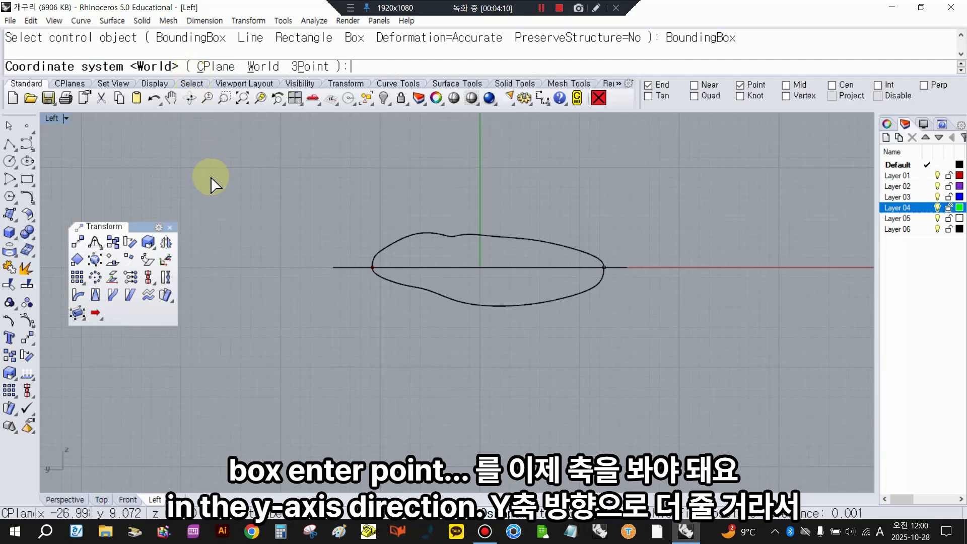
key(Return)
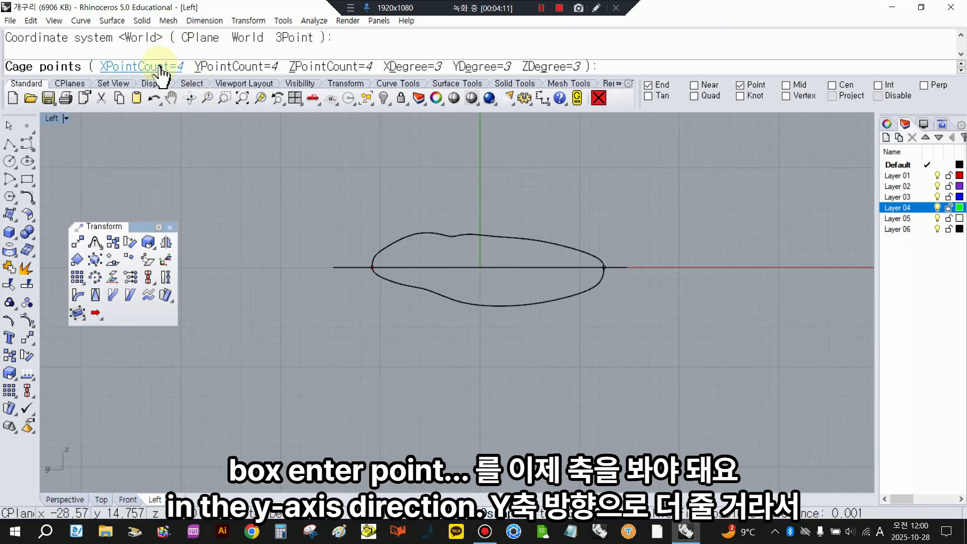
click(237, 67)
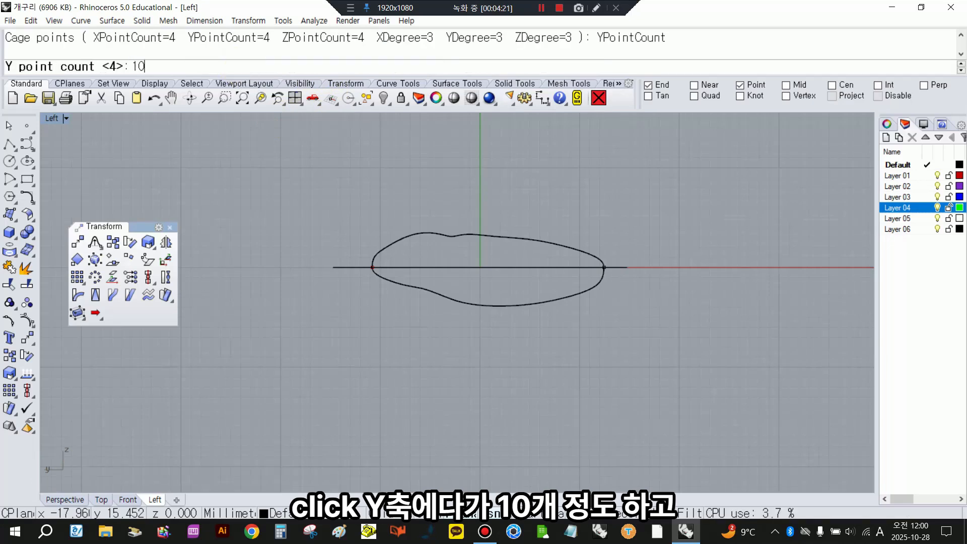
key(Return)
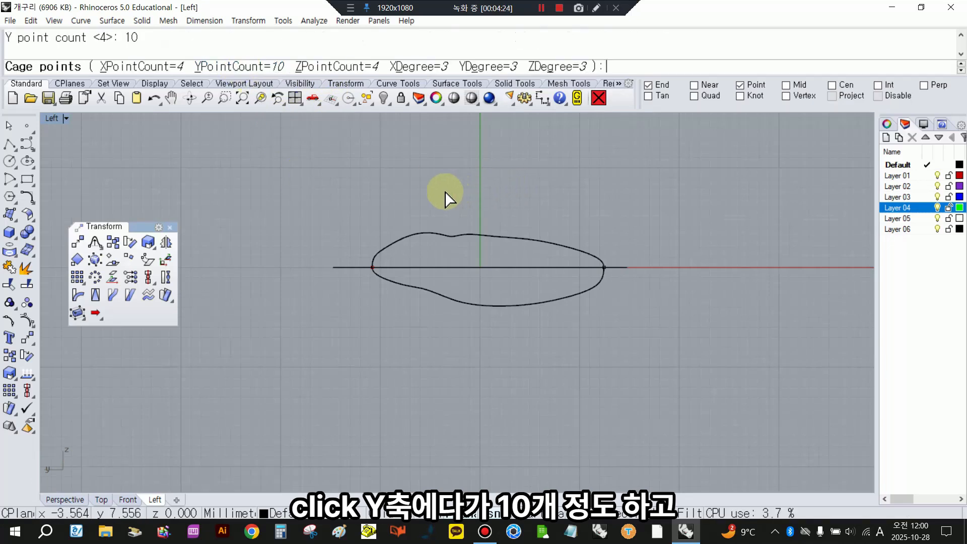
key(Return)
key(Return)
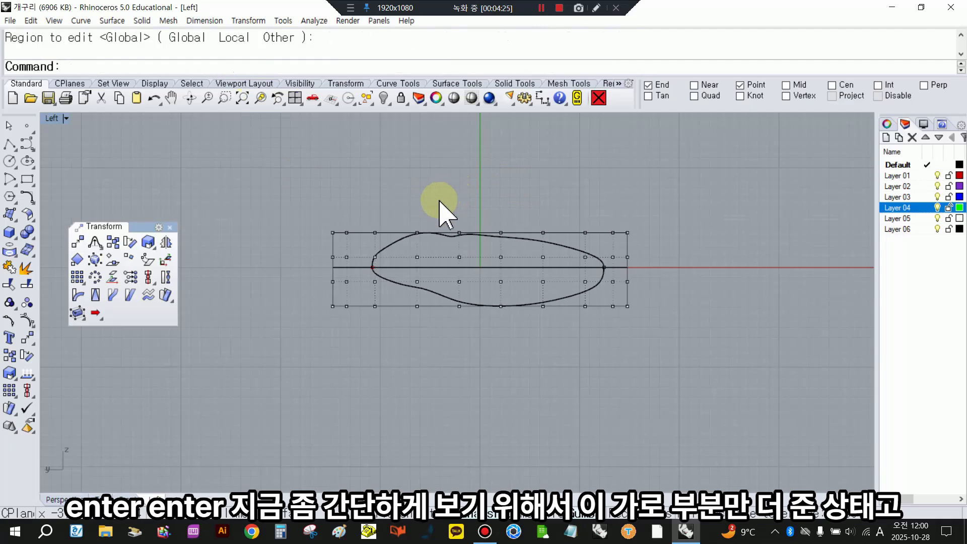
Step: Raise the three cage point columns at the head end in the Left view and rotate them to tilt the head upward
scroll(348, 272, up, 1)
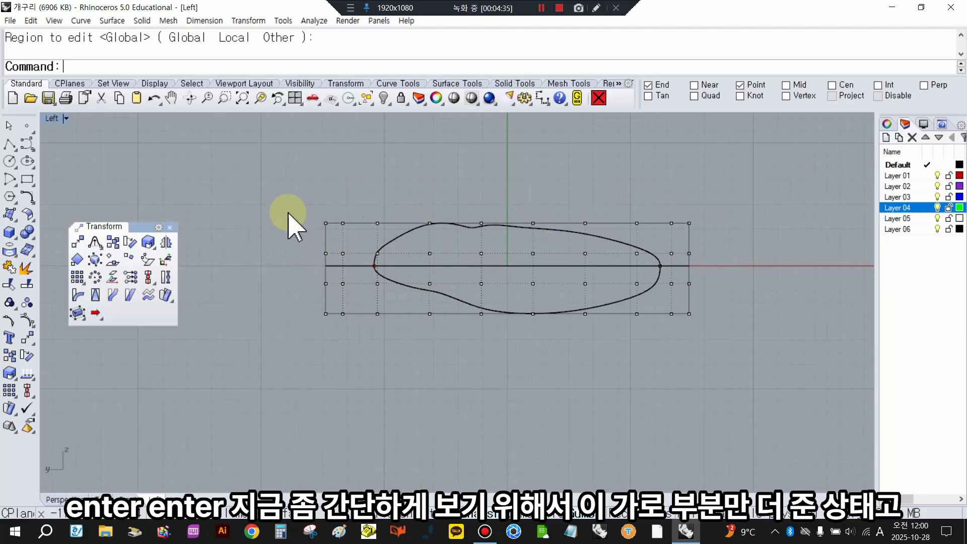
drag(296, 206, 402, 346)
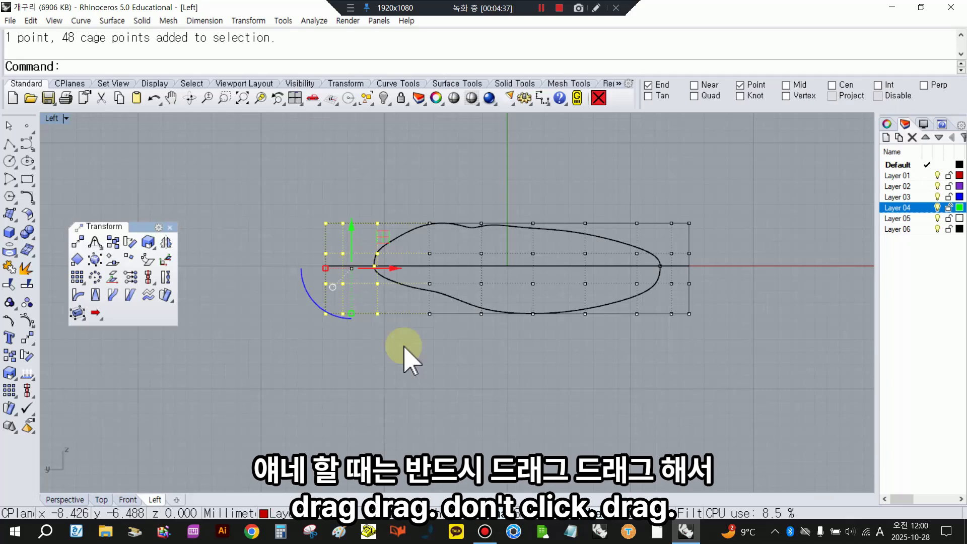
drag(282, 184, 403, 346)
drag(352, 233, 351, 213)
drag(329, 291, 317, 282)
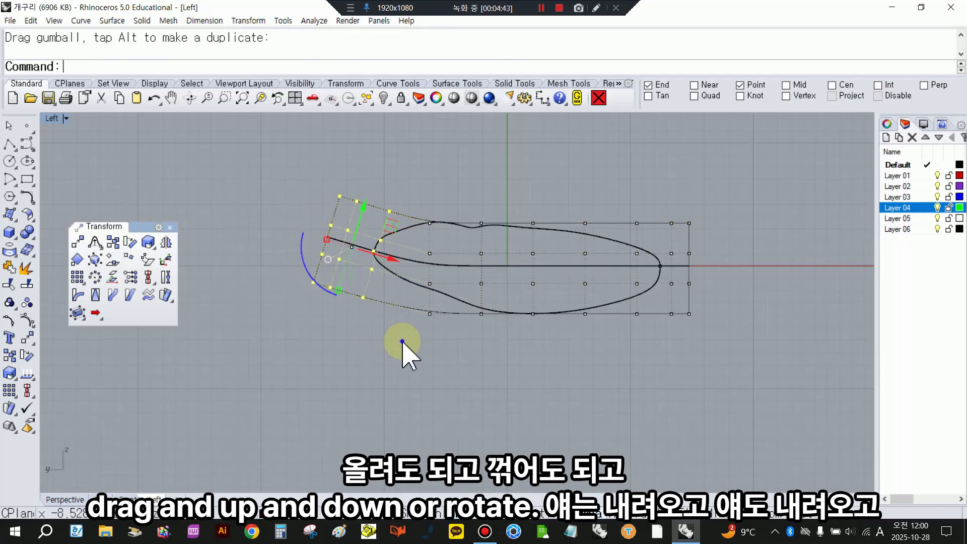
click(402, 341)
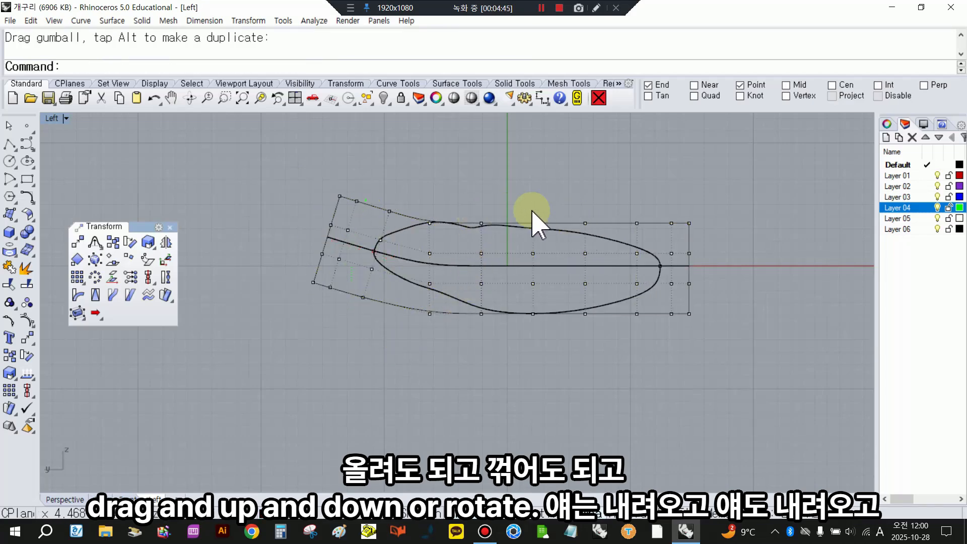
Step: Lower the three rear-end cage point columns and bring the neighbouring column down to follow them
drag(620, 268, 778, 410)
drag(668, 226, 670, 253)
drag(577, 209, 626, 348)
drag(594, 244, 589, 268)
click(755, 226)
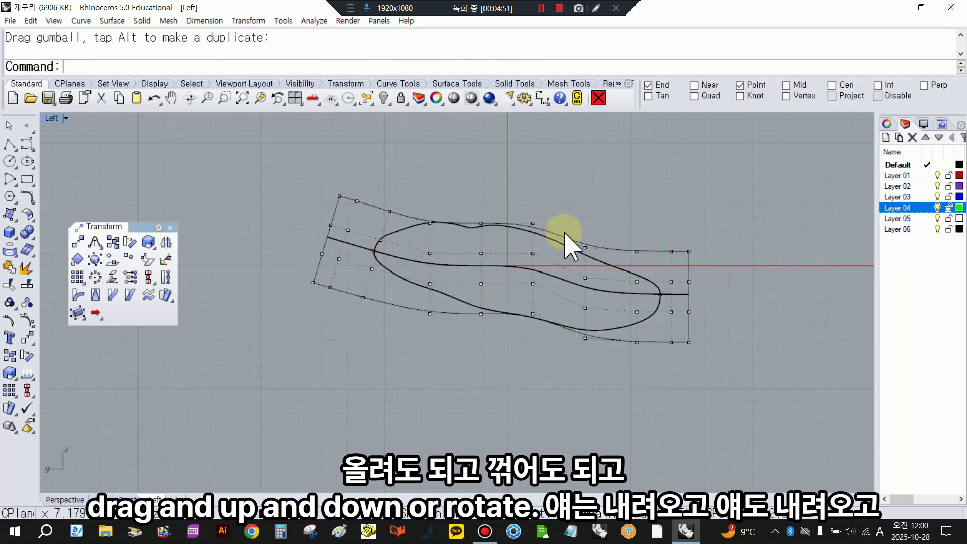
Step: Rotate the three rear-end cage point columns to slope the tail down, and tilt the neighbouring column to match
drag(621, 225, 730, 406)
drag(636, 338, 620, 361)
drag(690, 280, 685, 274)
drag(579, 226, 615, 367)
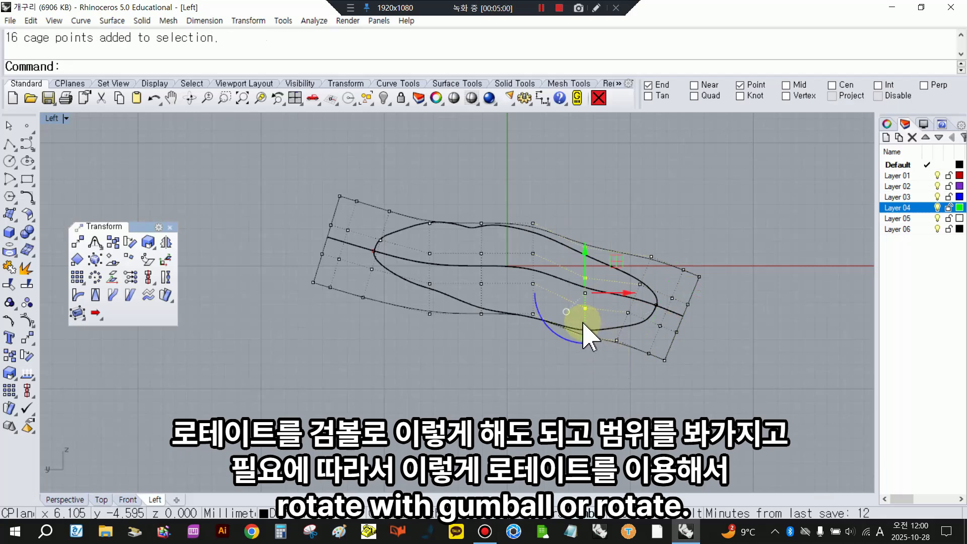
click(558, 335)
drag(548, 330, 559, 364)
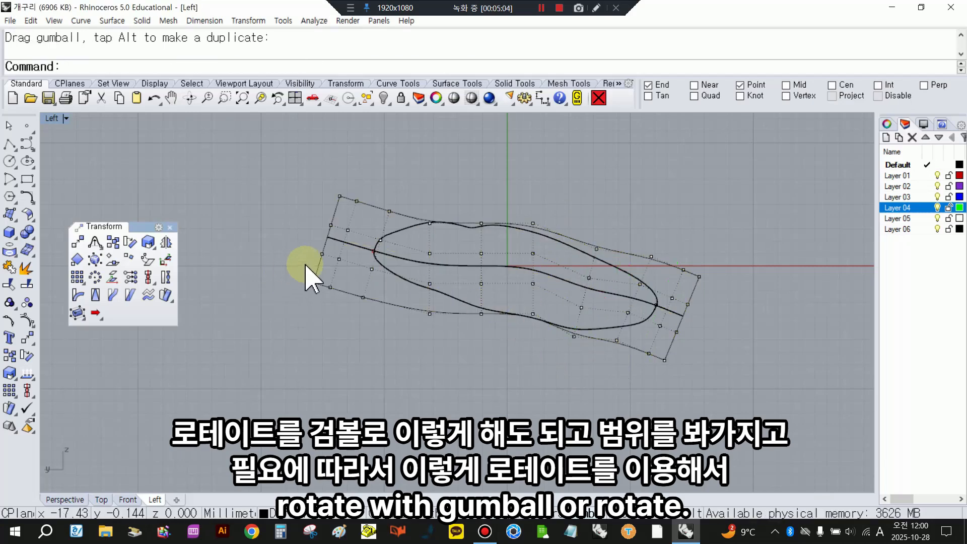
Step: Rotate the head-end cage points slightly further with the Rotate command, using a center just behind the head tip
drag(279, 180, 403, 326)
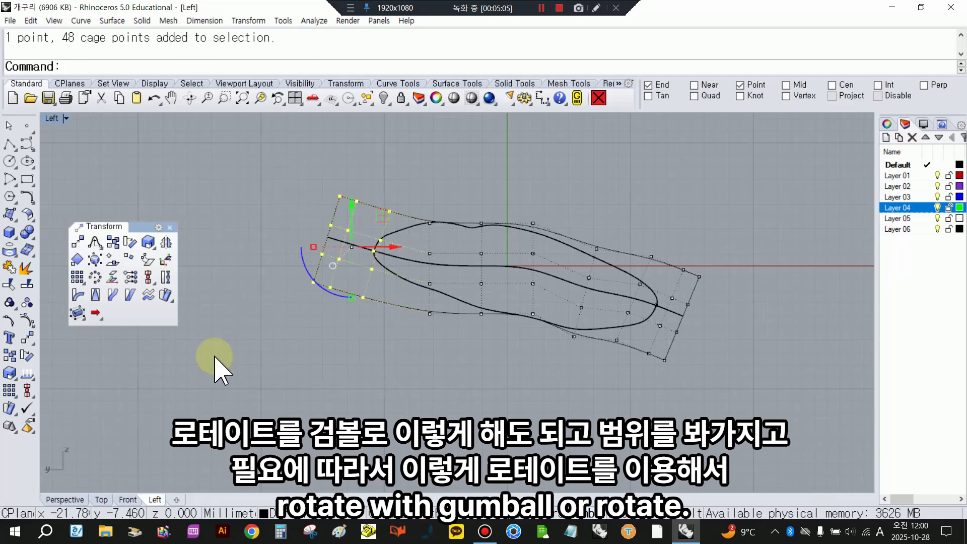
click(26, 357)
click(392, 259)
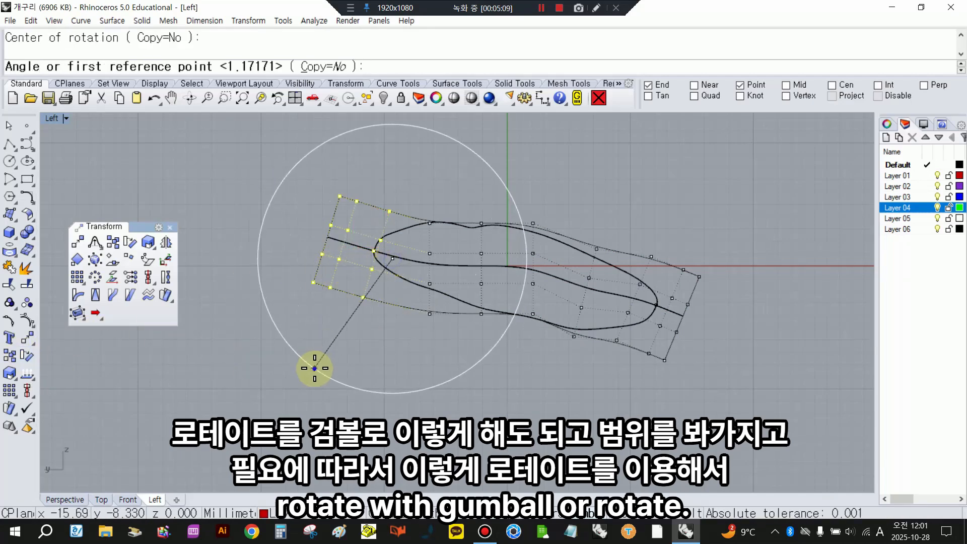
click(314, 369)
click(303, 370)
click(464, 398)
Step: Tilt the cage point column just behind the body's middle slightly to follow the downward slope
scroll(493, 285, up, 2)
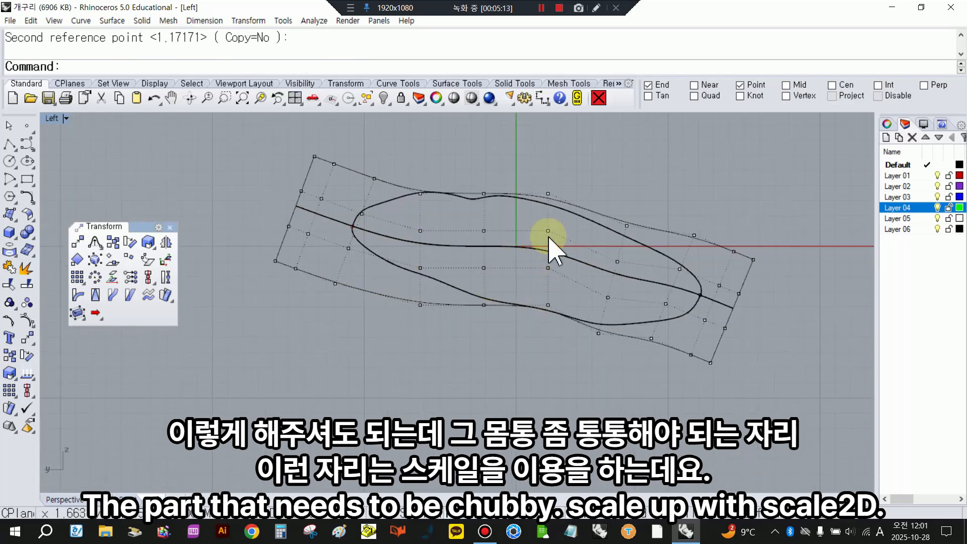
drag(533, 161, 579, 382)
drag(539, 302, 530, 299)
Step: Enlarge the cage point column just behind the middle with Scale 2-D about the body's center line to fatten the torso
click(96, 385)
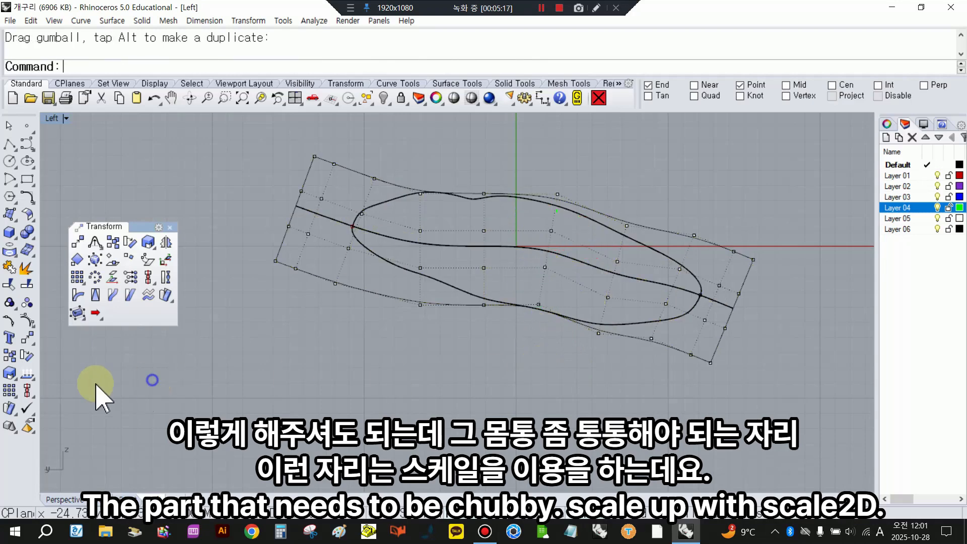
click(8, 377)
drag(38, 370, 109, 355)
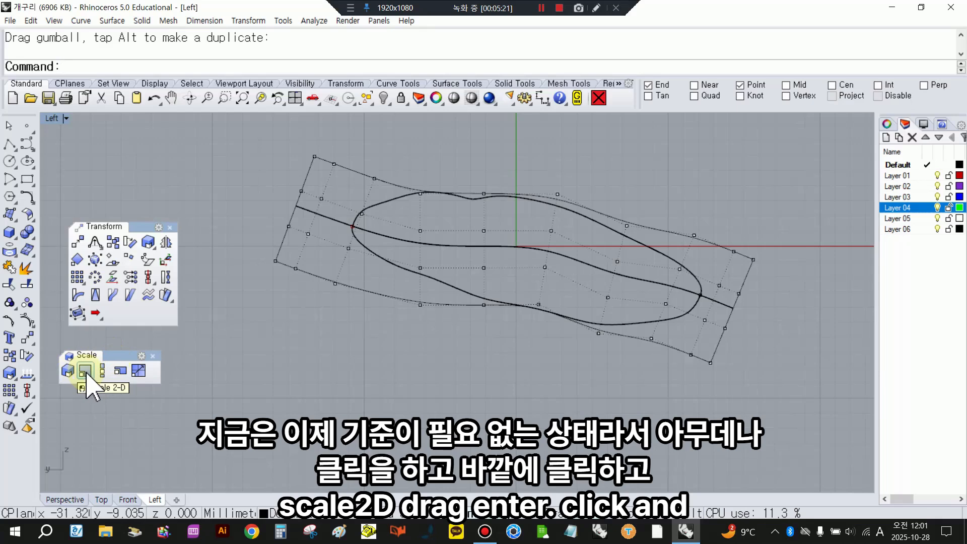
click(87, 375)
drag(502, 169, 579, 344)
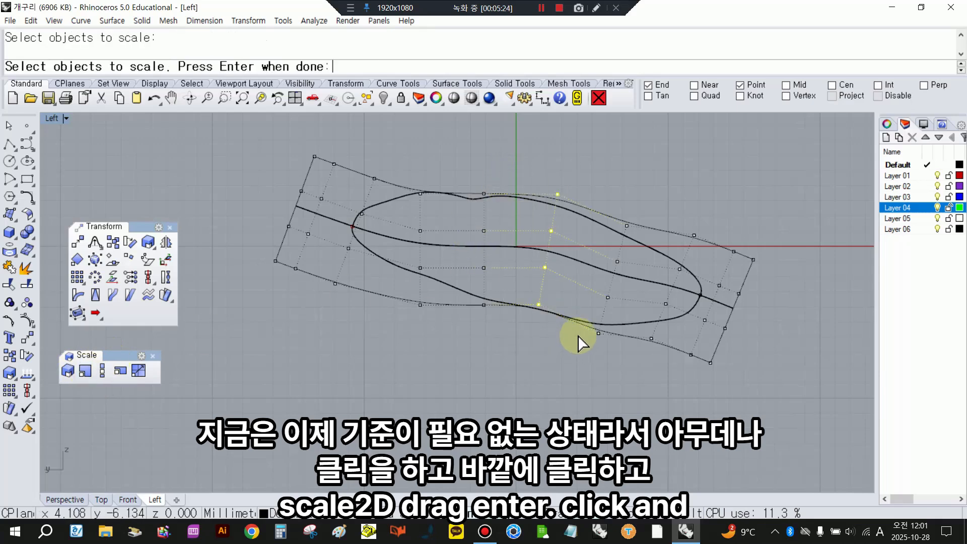
key(Return)
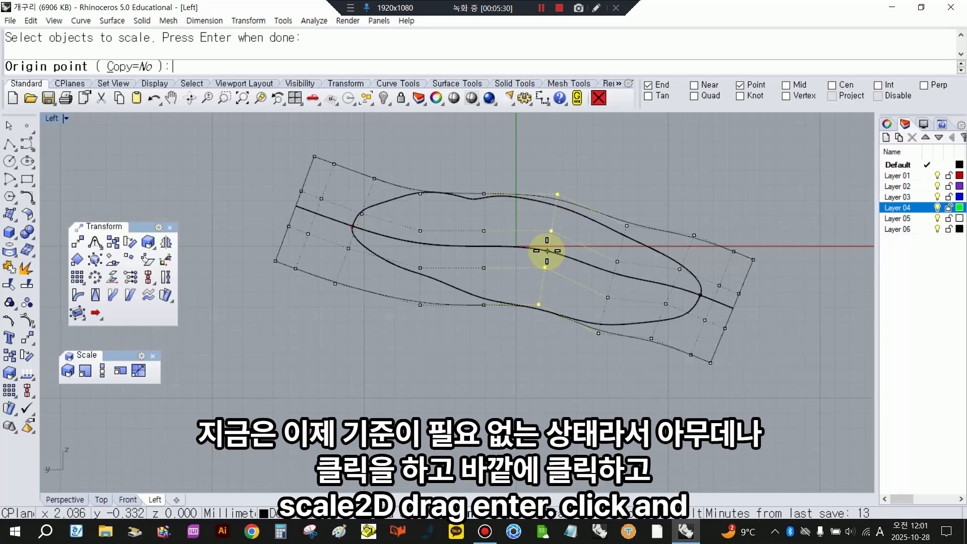
click(547, 251)
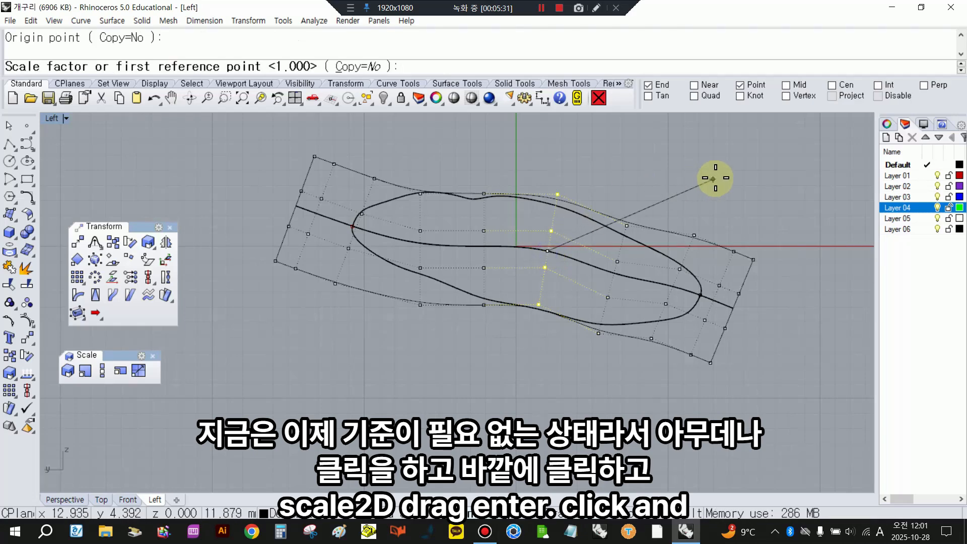
click(734, 173)
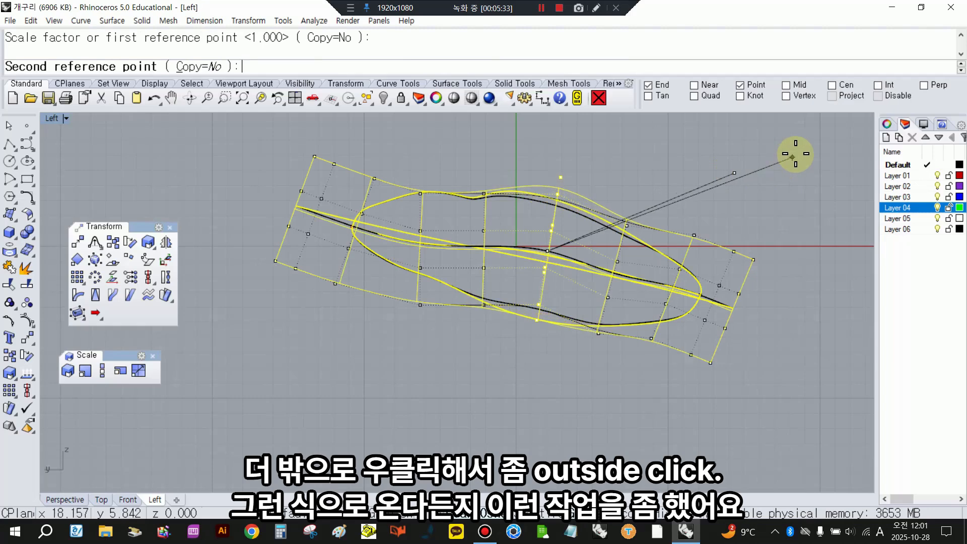
click(812, 143)
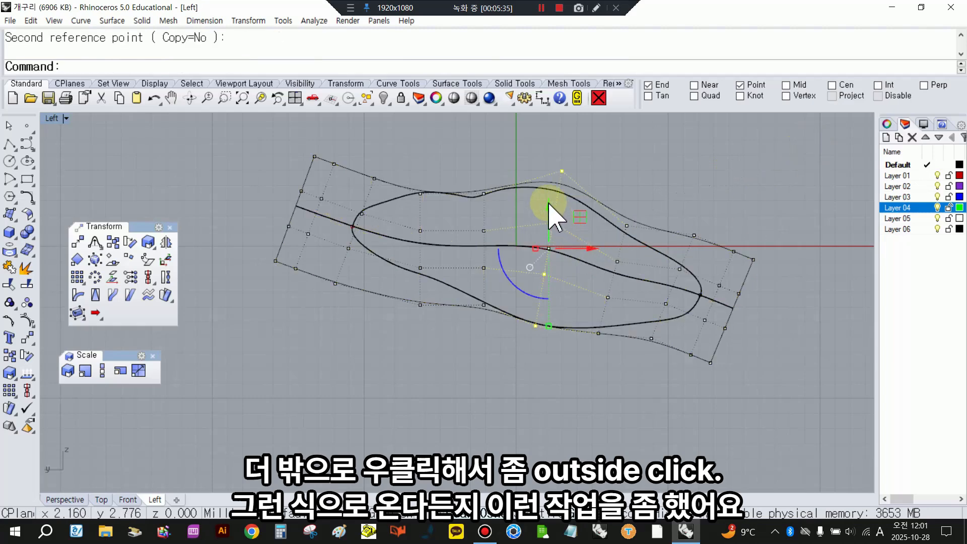
Step: Lower the enlarged cage point column, and tilt and lower the column in front of it to smooth the torso
drag(548, 203, 553, 231)
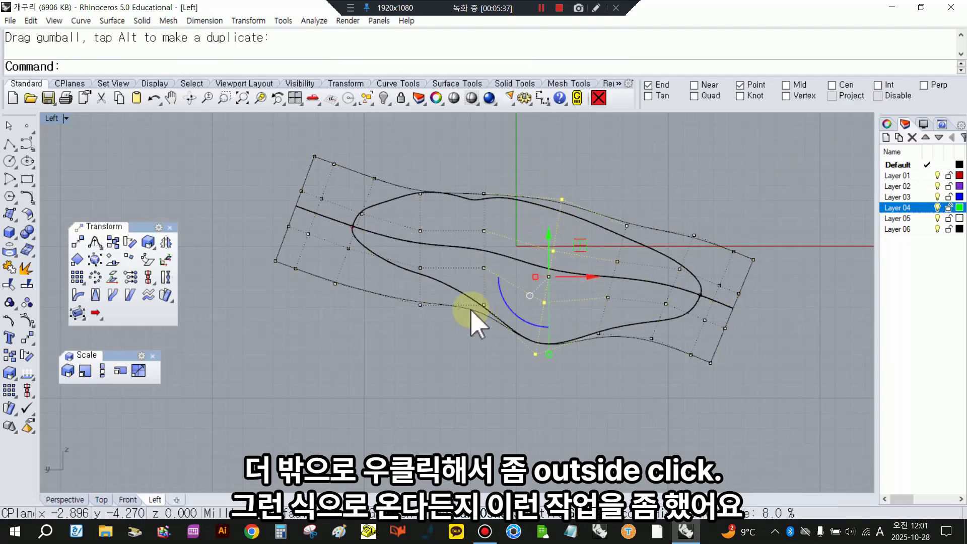
drag(460, 193, 497, 334)
drag(482, 302, 459, 295)
drag(497, 212, 495, 232)
right_click(605, 368)
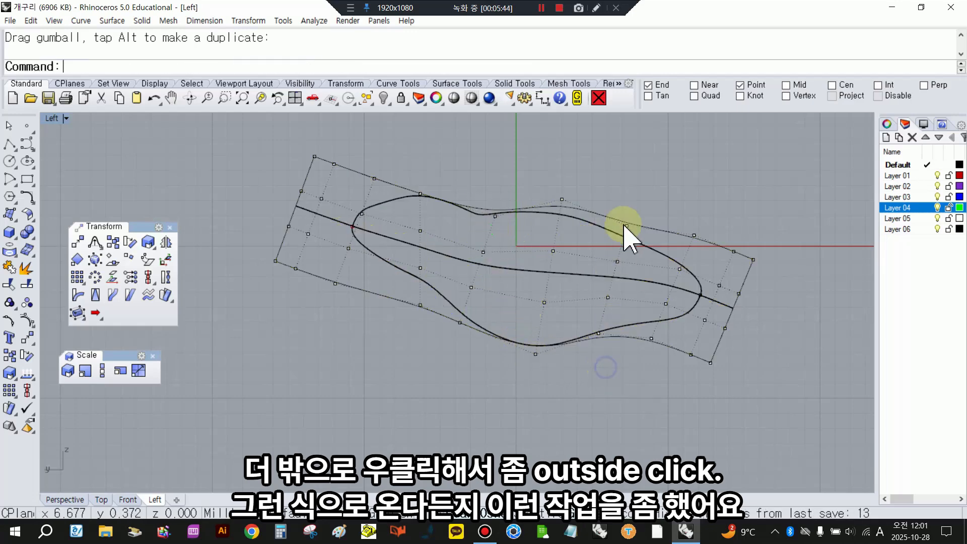
Step: Lower the cage point column behind the enlarged one, and move the three rear-end columns down to match
drag(589, 195, 643, 382)
drag(608, 238, 609, 251)
drag(638, 202, 799, 389)
drag(702, 256, 702, 273)
click(746, 218)
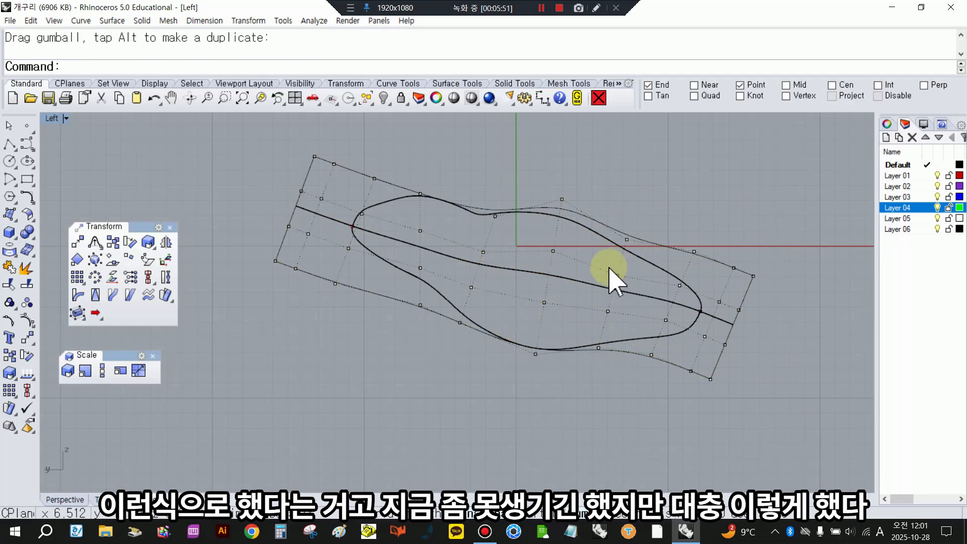
Step: Enlarge the cage point column between the belly and the rear end slightly with Scale 2-D about the center line
drag(564, 179, 655, 390)
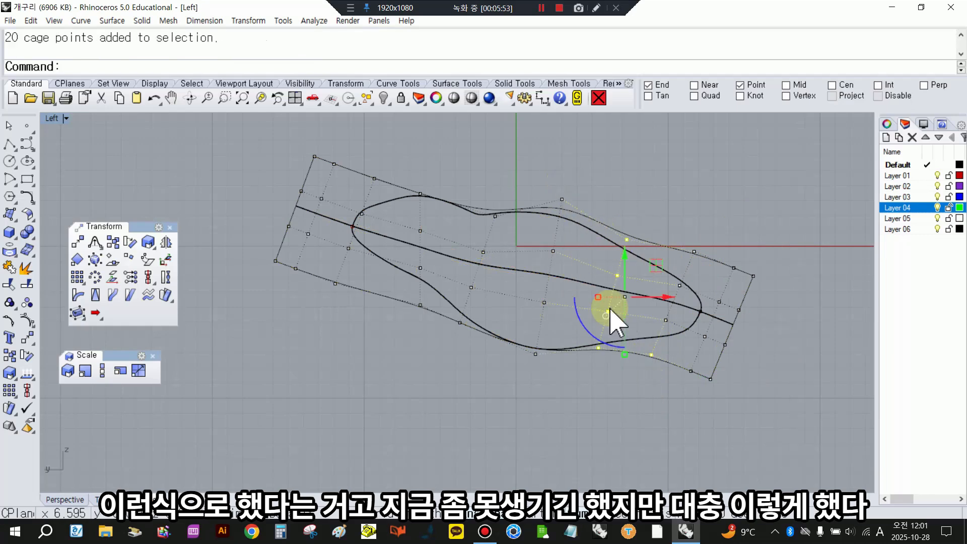
drag(596, 202, 631, 373)
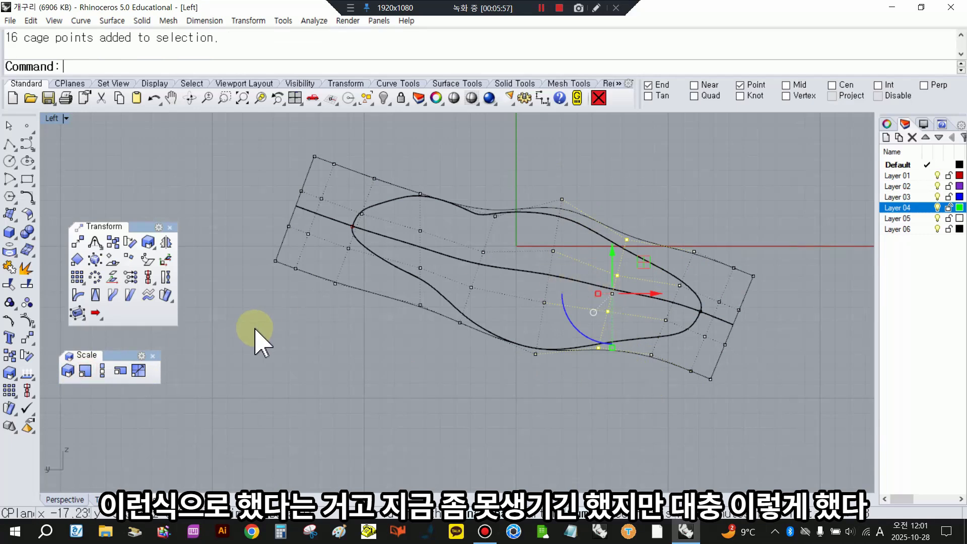
click(85, 371)
click(613, 292)
click(668, 211)
click(677, 203)
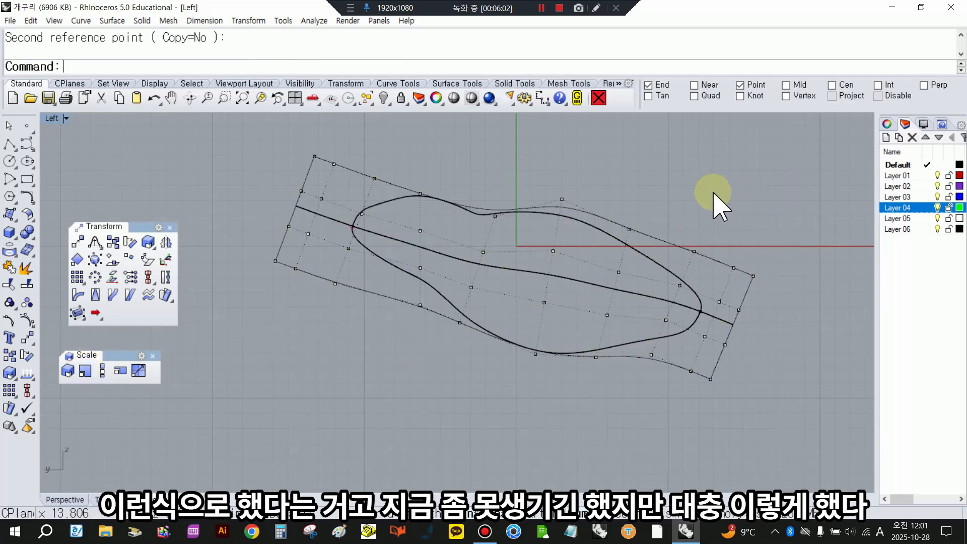
Step: Delete the control cage from the reshaped body curves and return to the four-viewport layout
click(639, 232)
key(Delete)
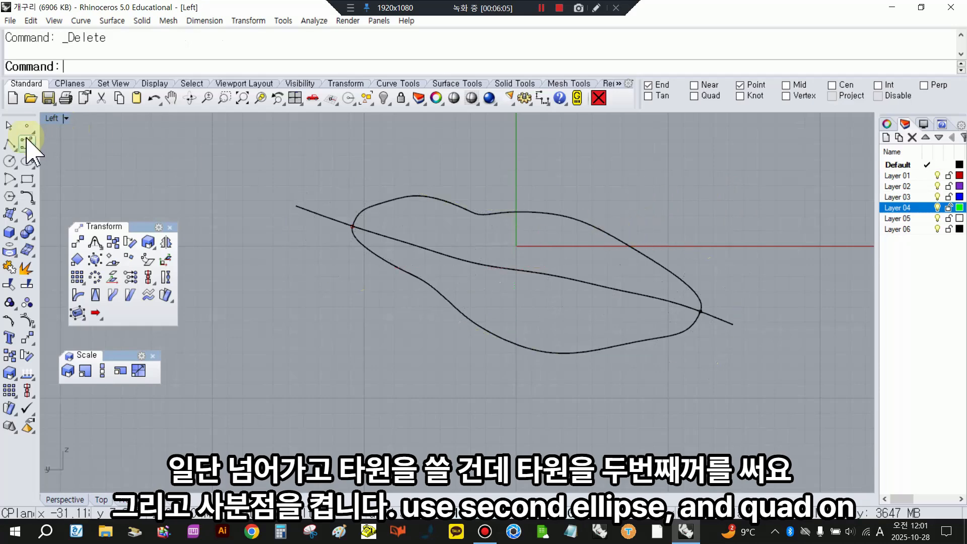
double_click(52, 119)
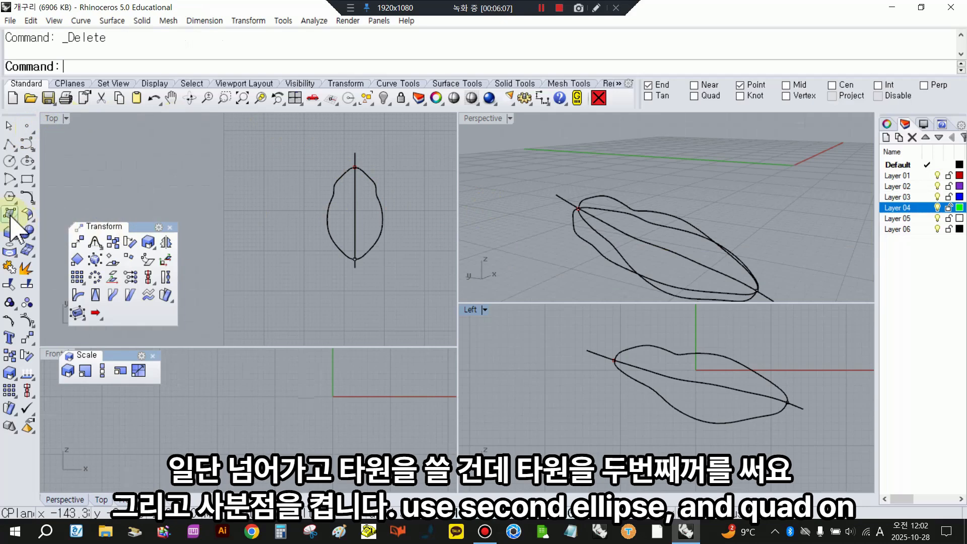
Step: Draw an ellipse by diameter across the body's widest part with Quad snap in Top, ending on the belly curve with Near snap in Left
click(15, 162)
click(20, 146)
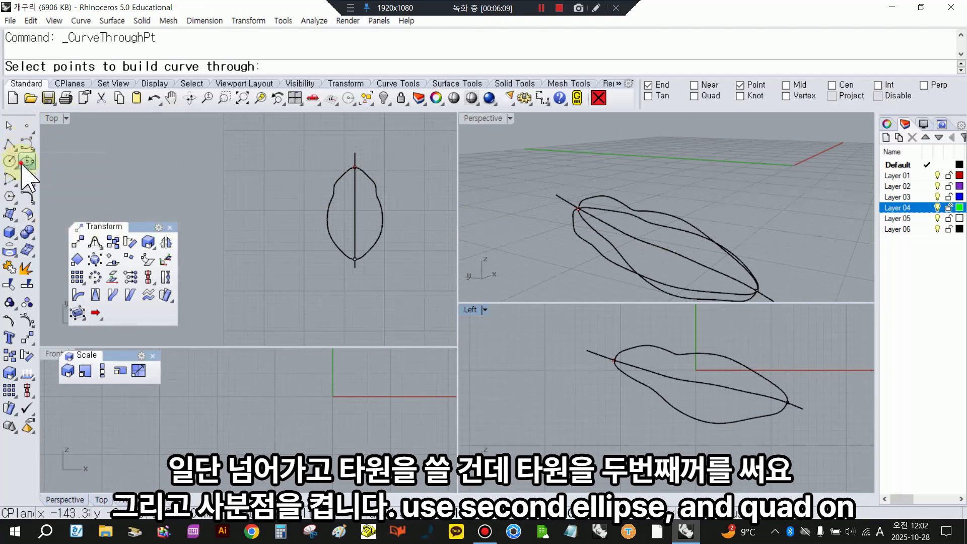
click(26, 162)
drag(48, 162, 78, 135)
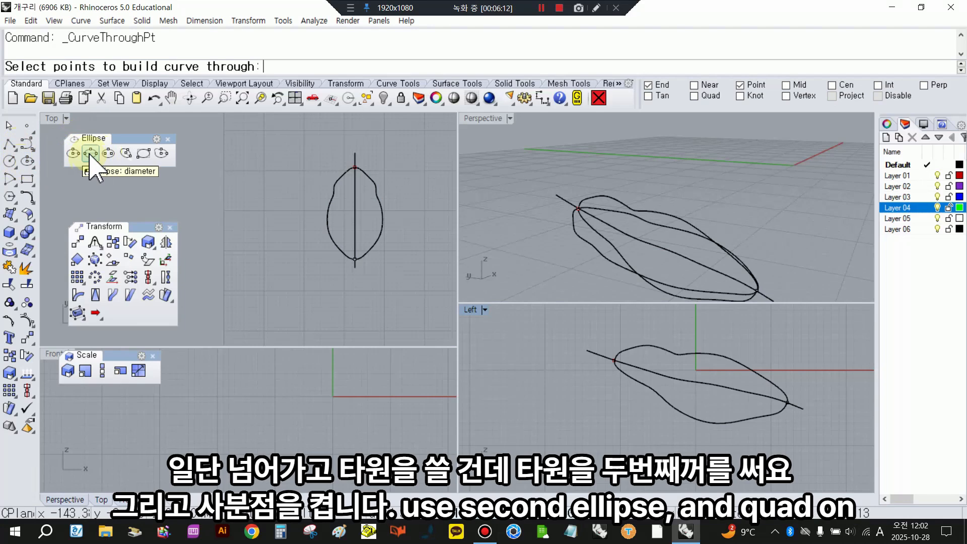
click(89, 154)
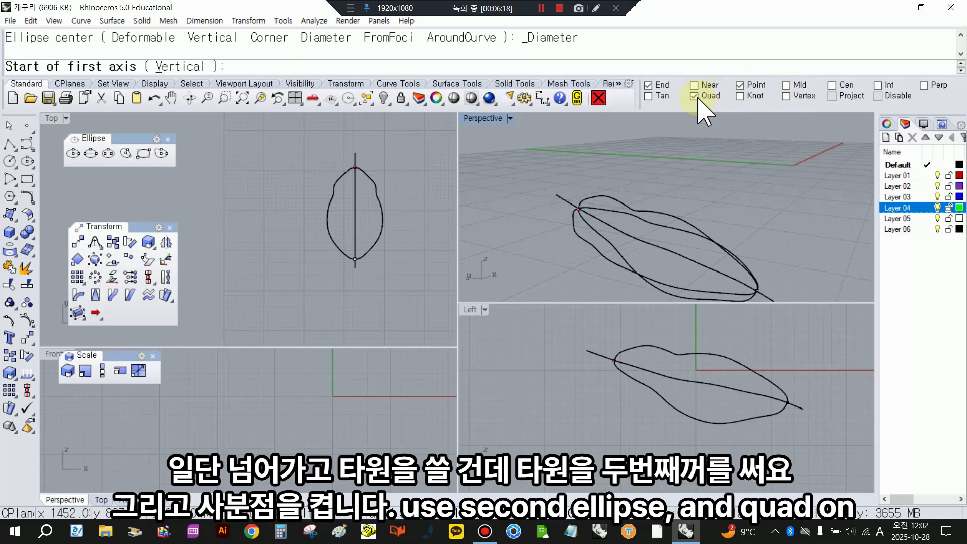
click(331, 221)
click(384, 221)
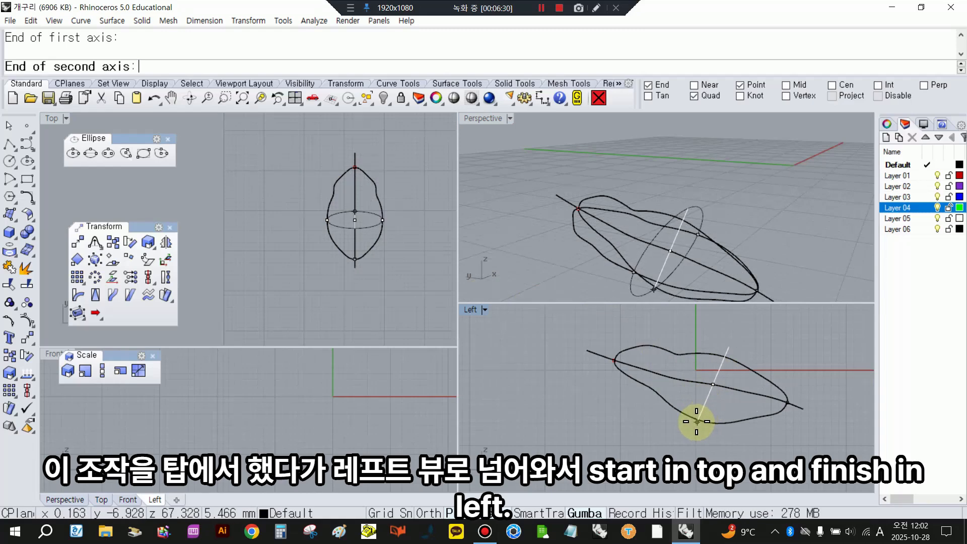
scroll(704, 407, up, 4)
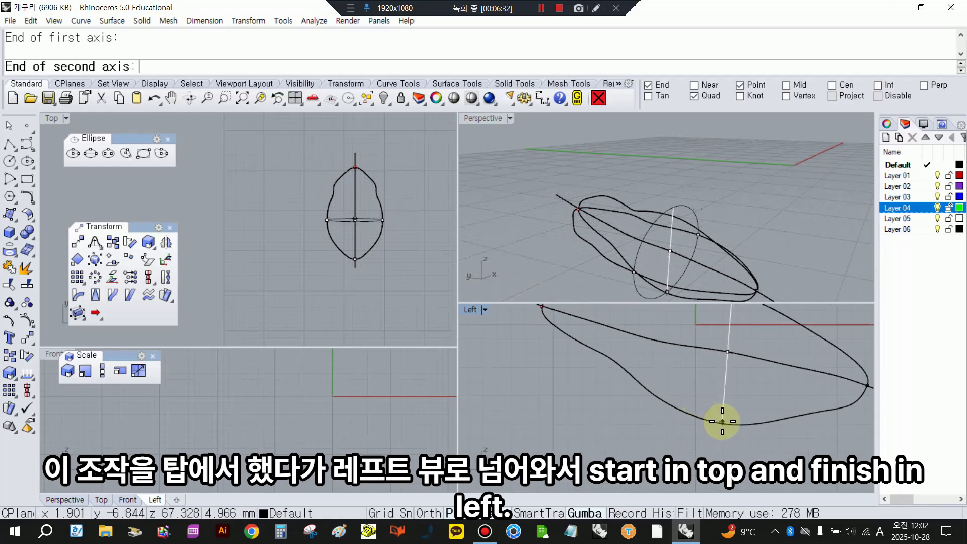
click(710, 84)
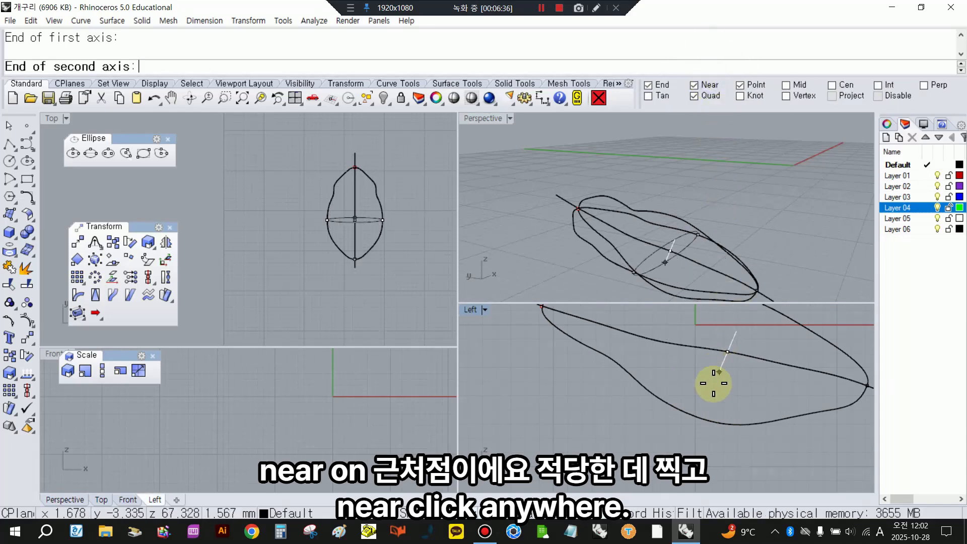
click(708, 414)
Step: Turn on the control points of the new cross-section ellipse
right_drag(670, 202, 828, 191)
scroll(733, 373, down, 6)
right_drag(725, 377, 724, 368)
scroll(725, 364, up, 4)
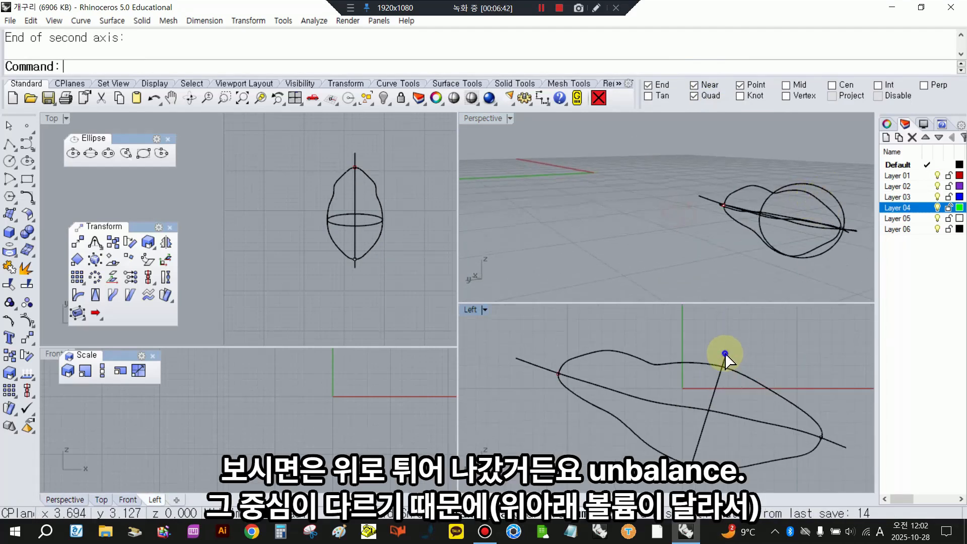
click(724, 359)
right_drag(809, 249, 708, 223)
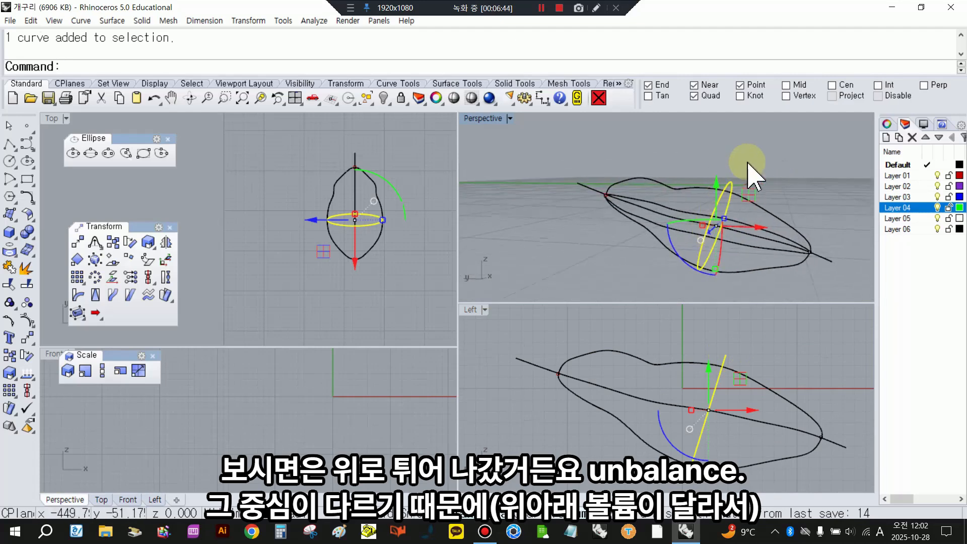
right_drag(670, 388, 661, 365)
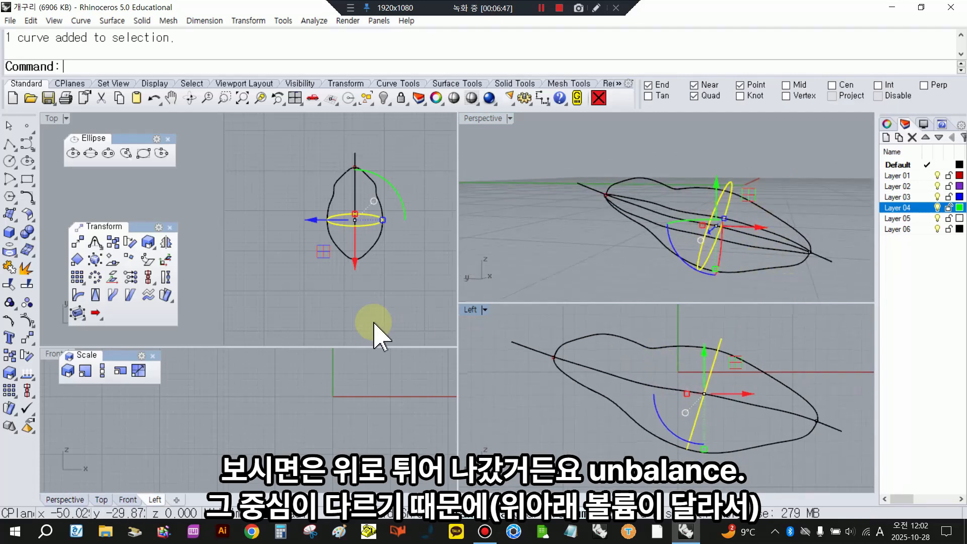
click(28, 322)
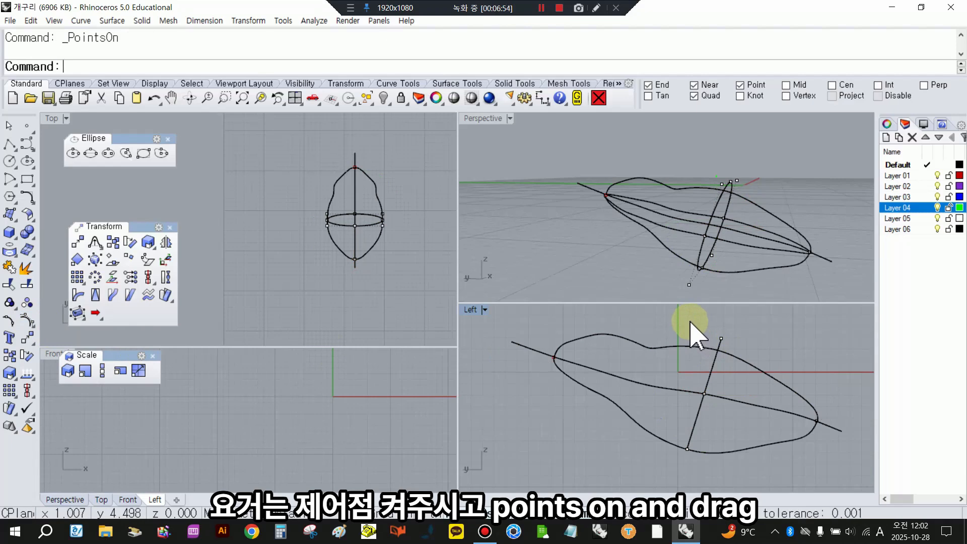
Step: Shrink the ellipse's middle and upper control points with Scale 2-D about its lowest point so its upper edge meets the back curve
right_drag(763, 232, 483, 249)
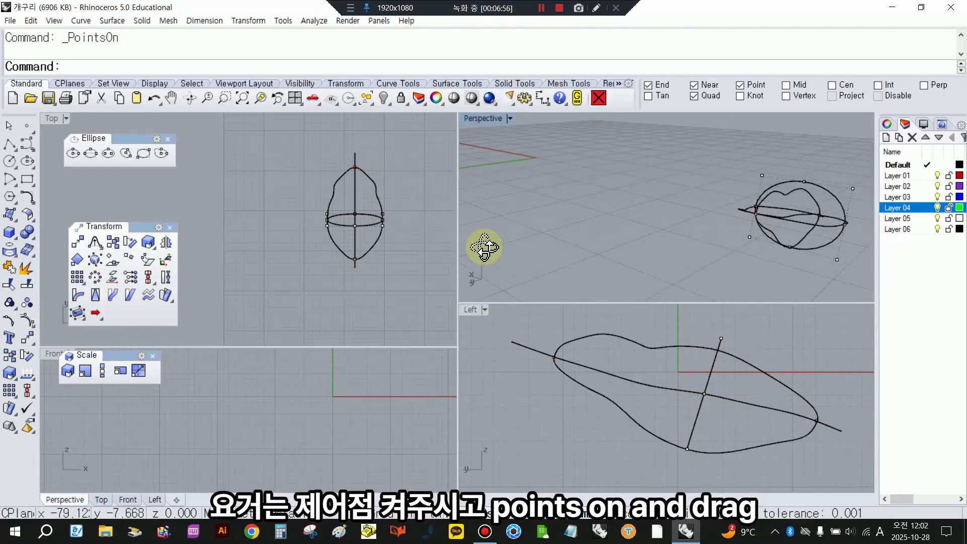
drag(675, 319, 750, 427)
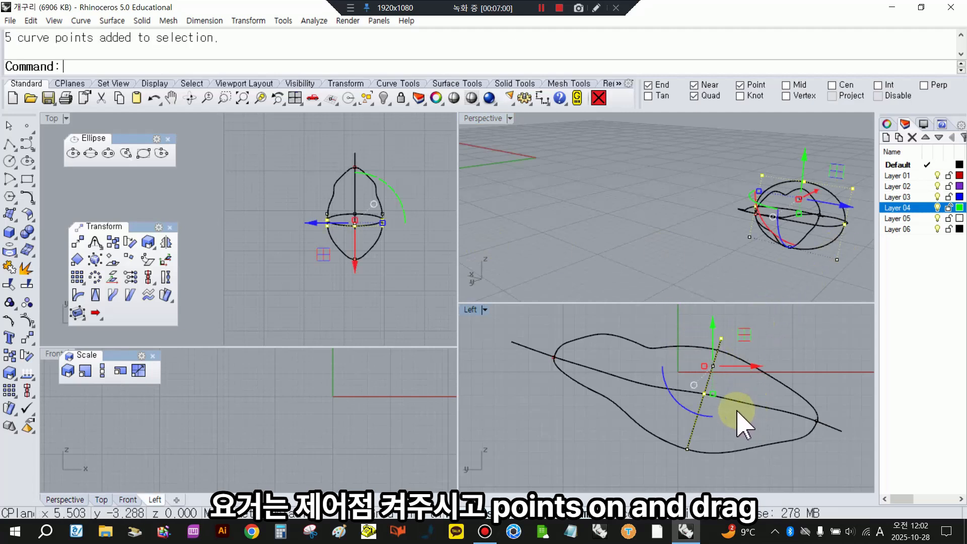
click(85, 372)
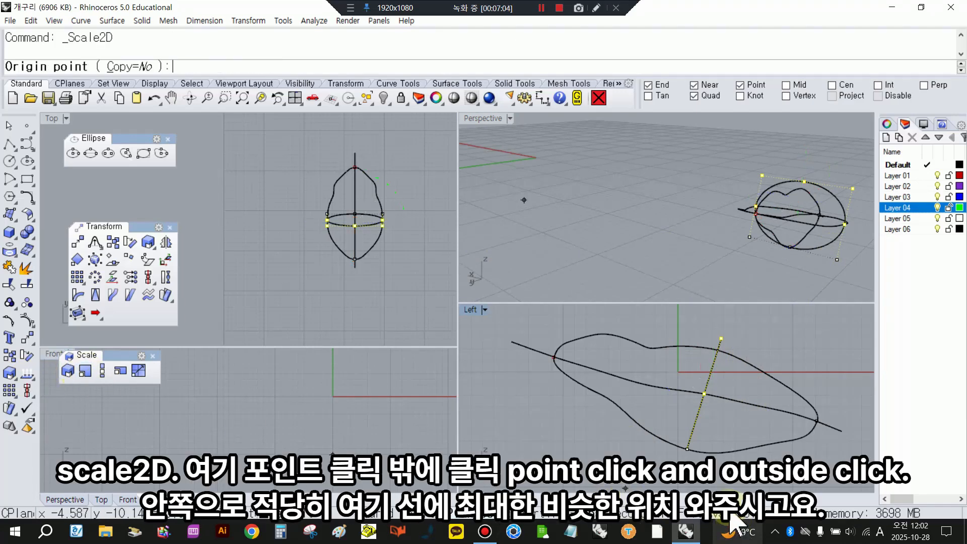
click(687, 449)
click(827, 312)
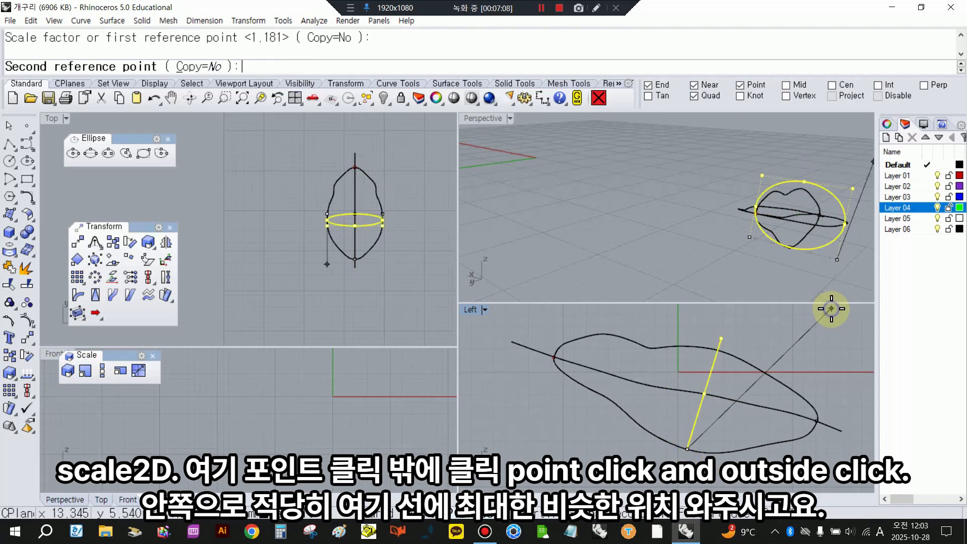
click(829, 339)
Step: Delete the straight center line running lengthwise through the body curves
right_drag(848, 276, 650, 234)
scroll(672, 207, up, 5)
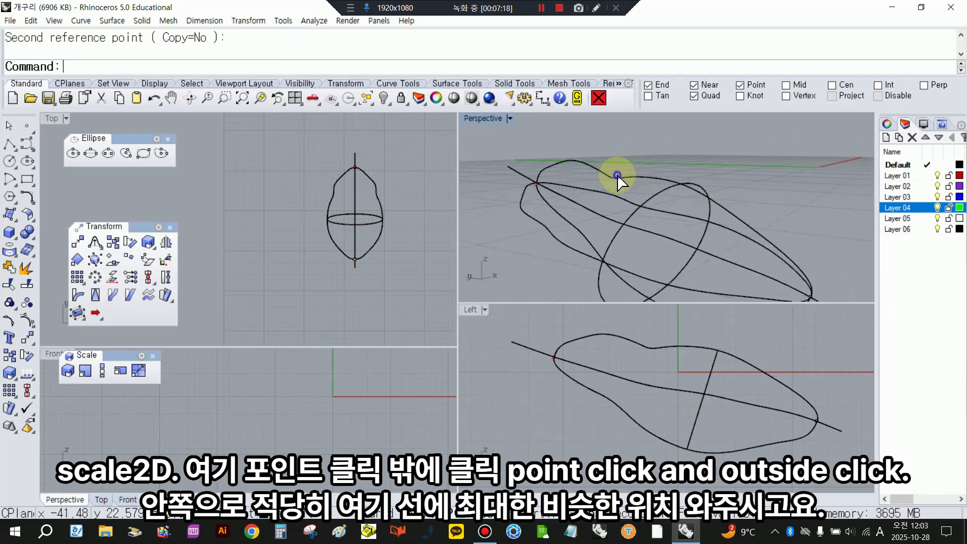
click(618, 176)
click(598, 192)
click(545, 226)
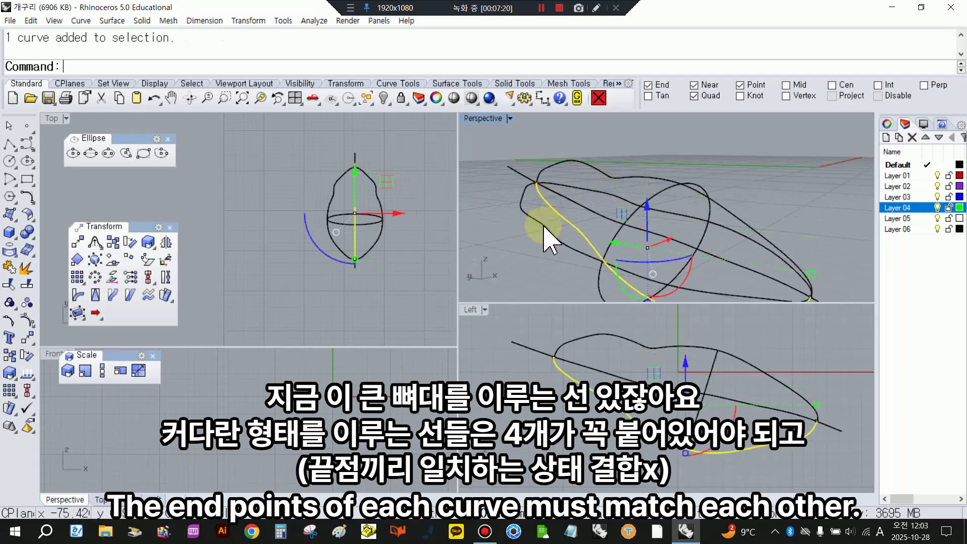
right_drag(623, 186, 622, 154)
click(641, 147)
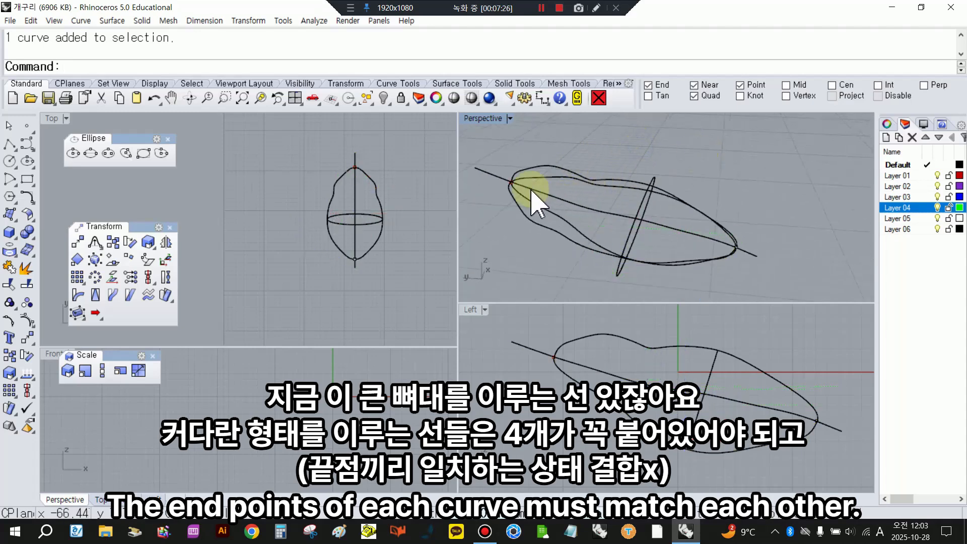
click(498, 178)
key(Delete)
Step: Check in an enlarged Perspective view whether the four body curves share their endpoints at the head and rear ends
right_drag(599, 184, 550, 226)
click(565, 194)
click(565, 193)
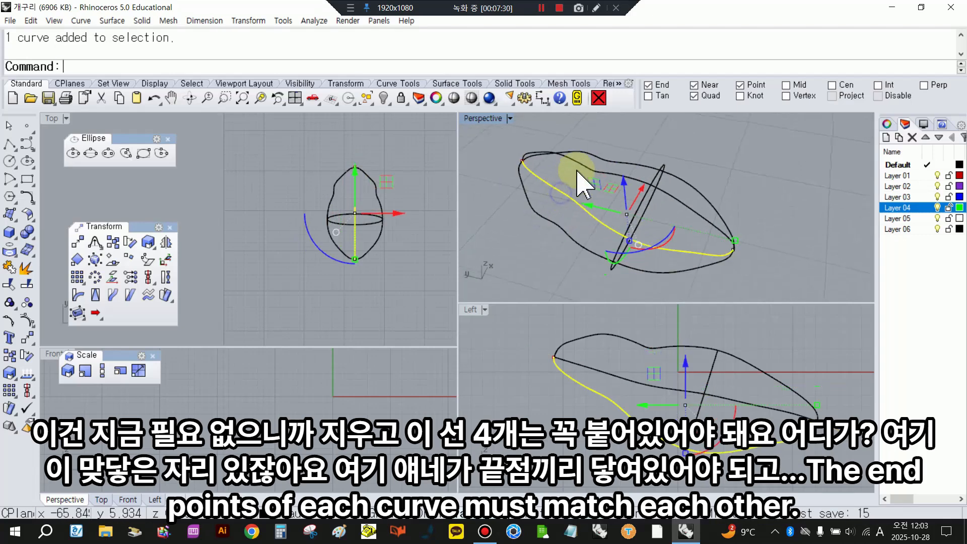
click(586, 163)
click(593, 155)
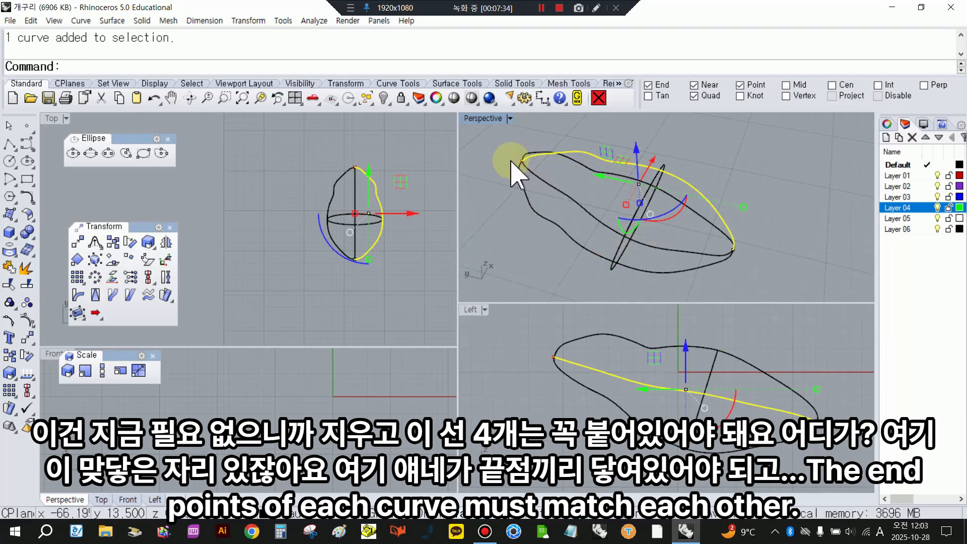
double_click(487, 119)
scroll(419, 184, down, 4)
scroll(234, 204, up, 4)
click(243, 206)
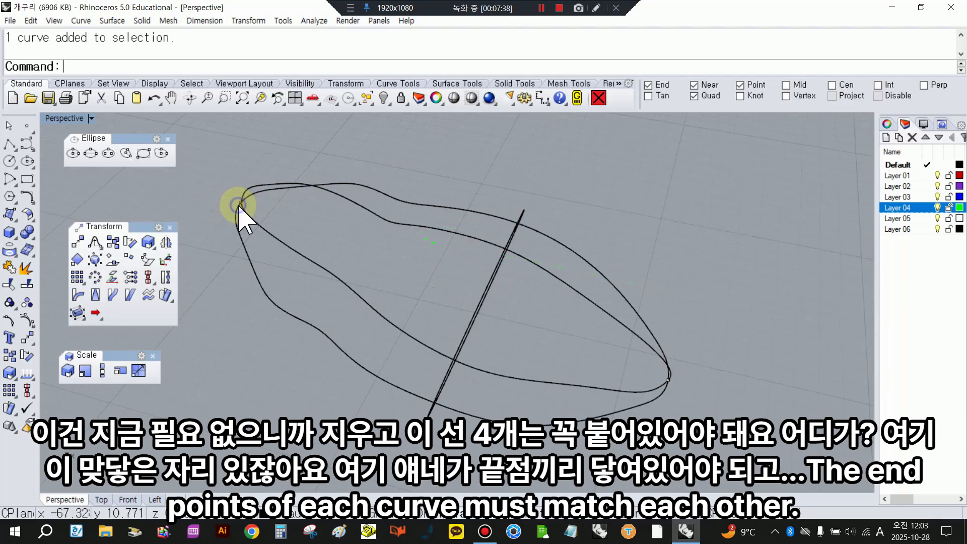
click(249, 197)
click(244, 189)
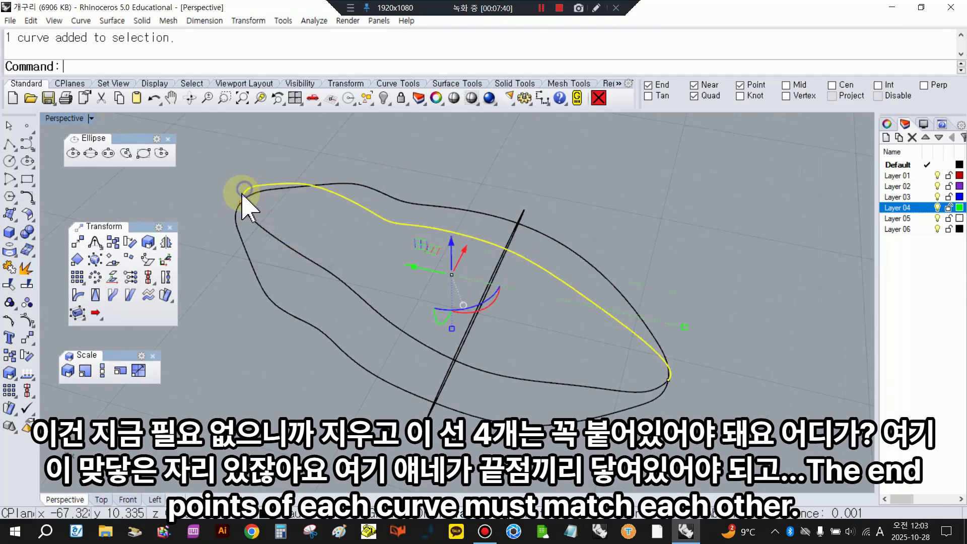
click(241, 203)
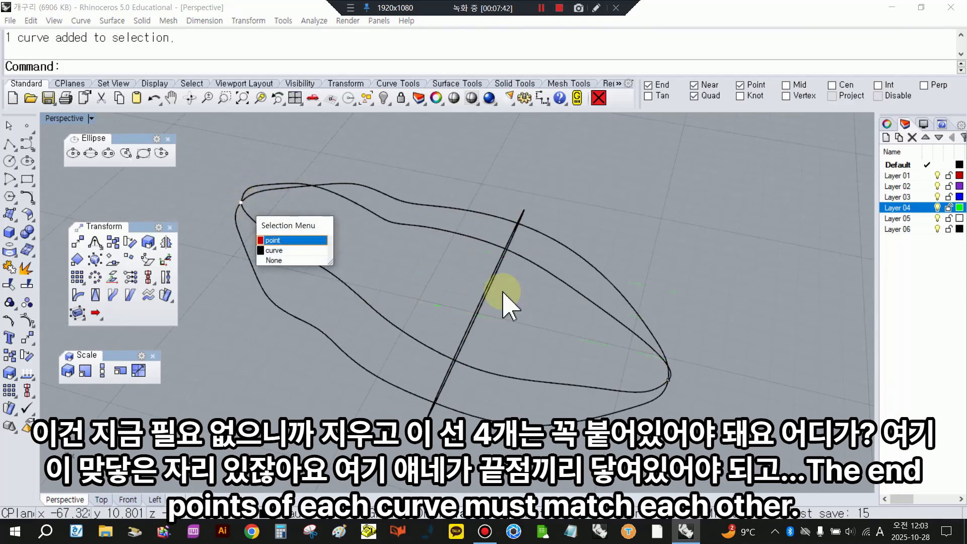
click(673, 383)
click(674, 385)
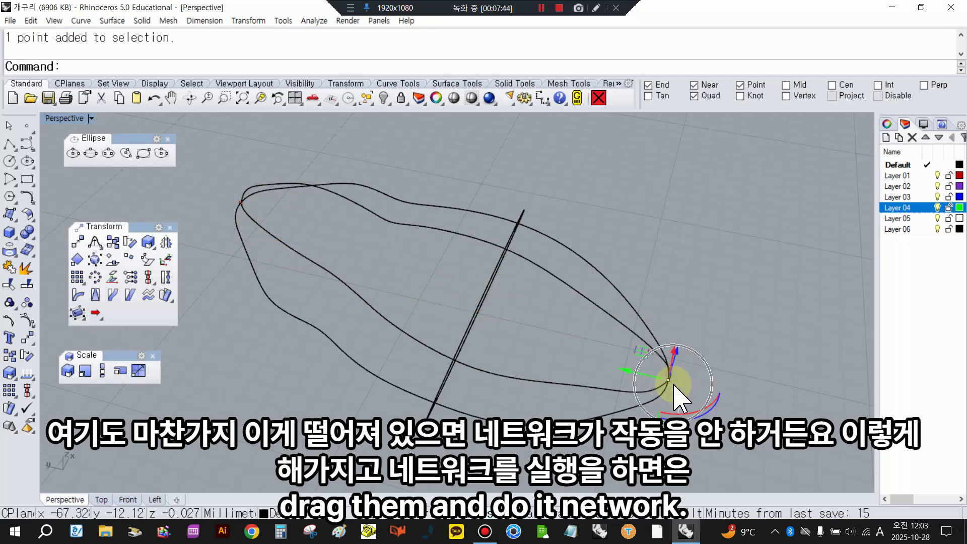
Step: Build a network surface from the four body curves and the ellipse, with tolerances of 0.001 for edge curves and 0.01 for interior curves
right_drag(605, 350, 683, 320)
drag(730, 394, 400, 201)
click(353, 250)
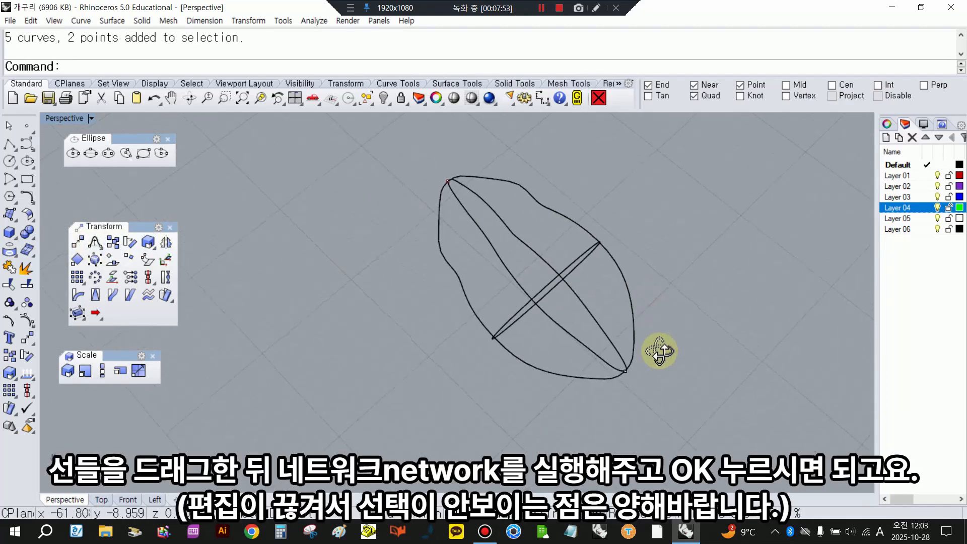
right_drag(659, 349, 711, 327)
drag(714, 332, 384, 267)
click(9, 215)
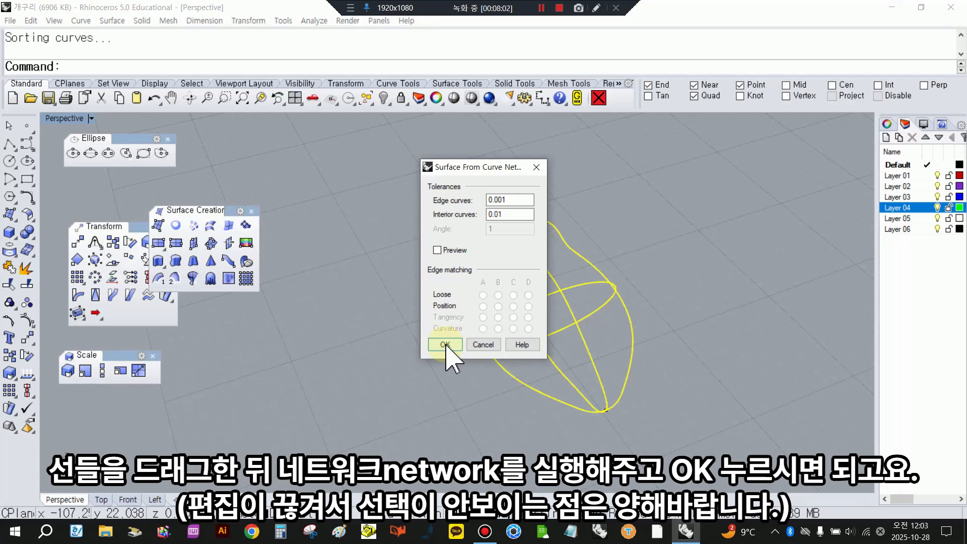
click(445, 345)
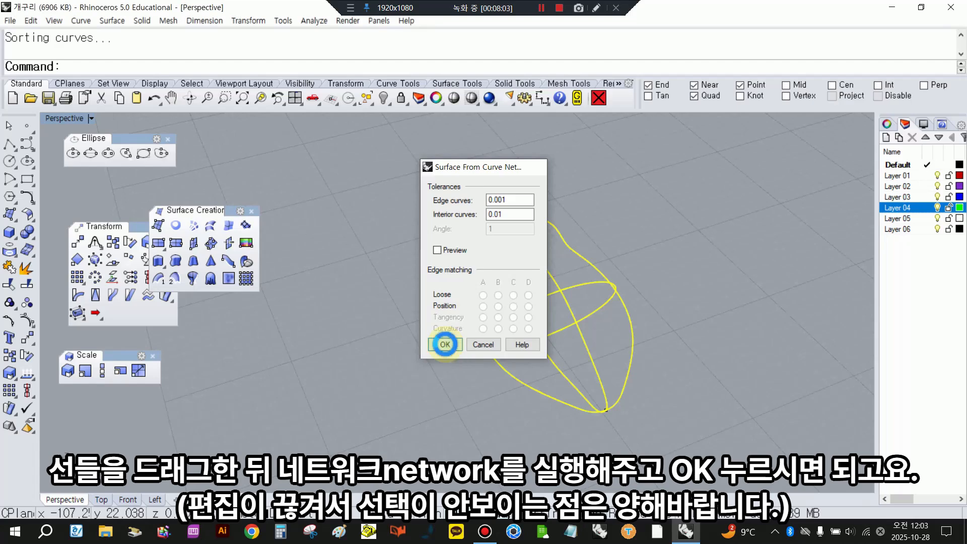
Step: Move the new body surface sideways, clear of its source curves, and inspect its shape
click(496, 314)
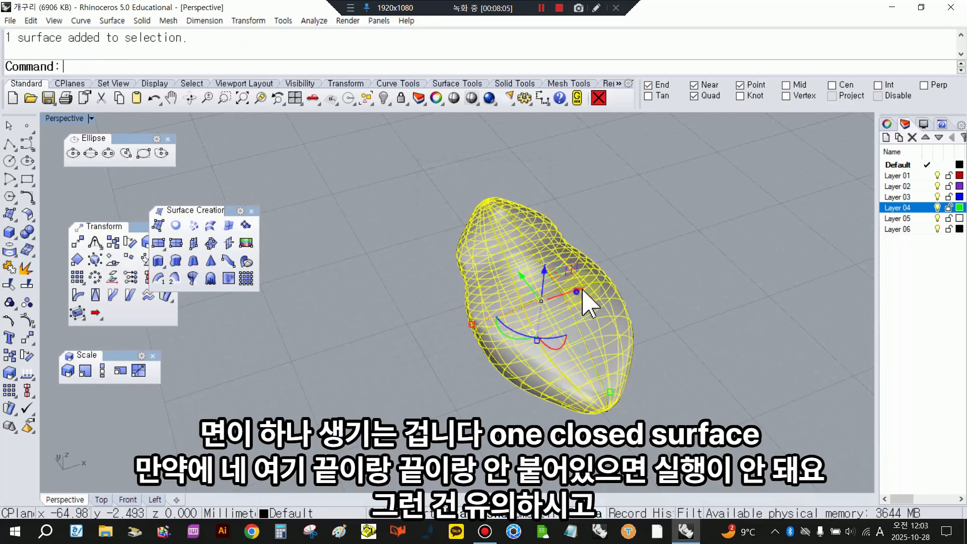
drag(578, 298, 782, 307)
click(777, 319)
click(756, 375)
click(765, 267)
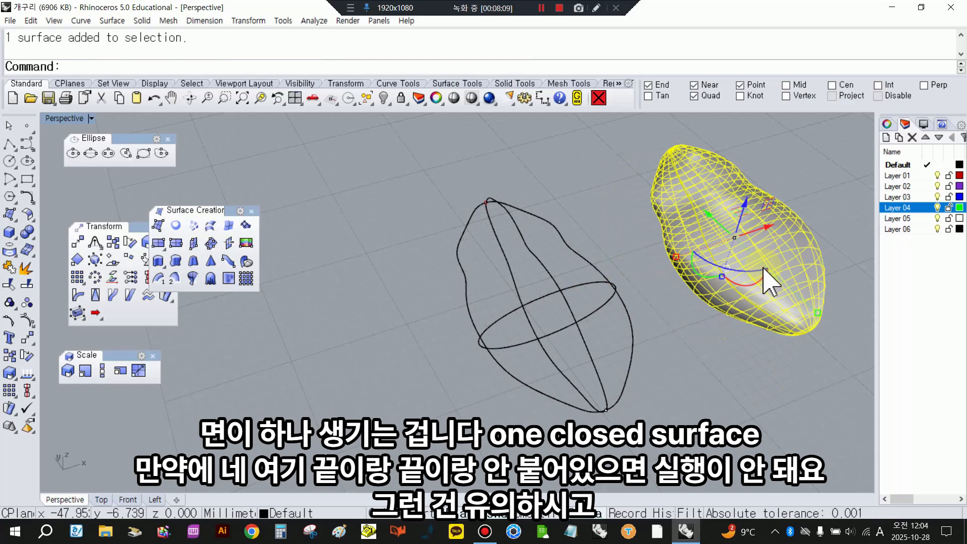
click(701, 356)
right_drag(702, 356, 495, 289)
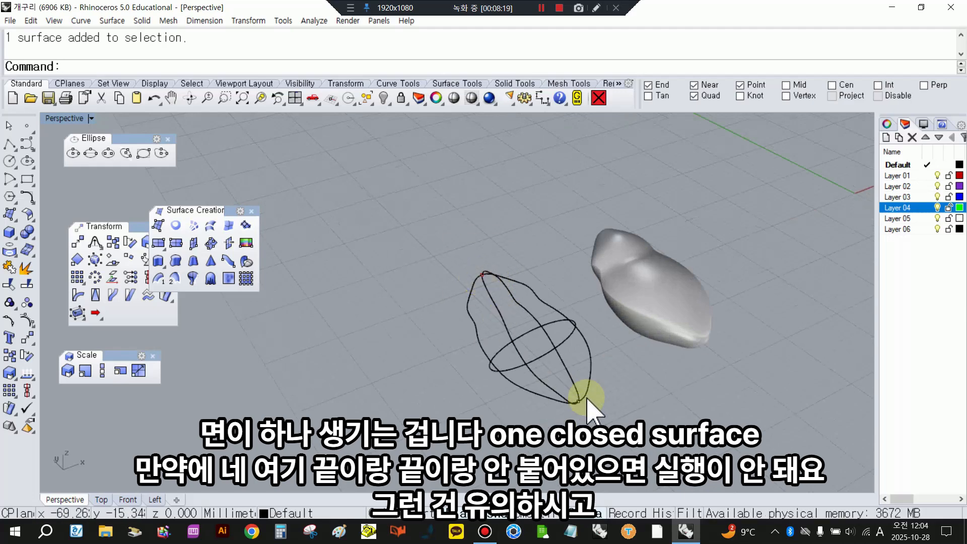
Step: Delete all the demonstration curves and the body surface, and show the hidden frog models again
right_drag(588, 398, 758, 461)
key(ctrl+a)
key(Delete)
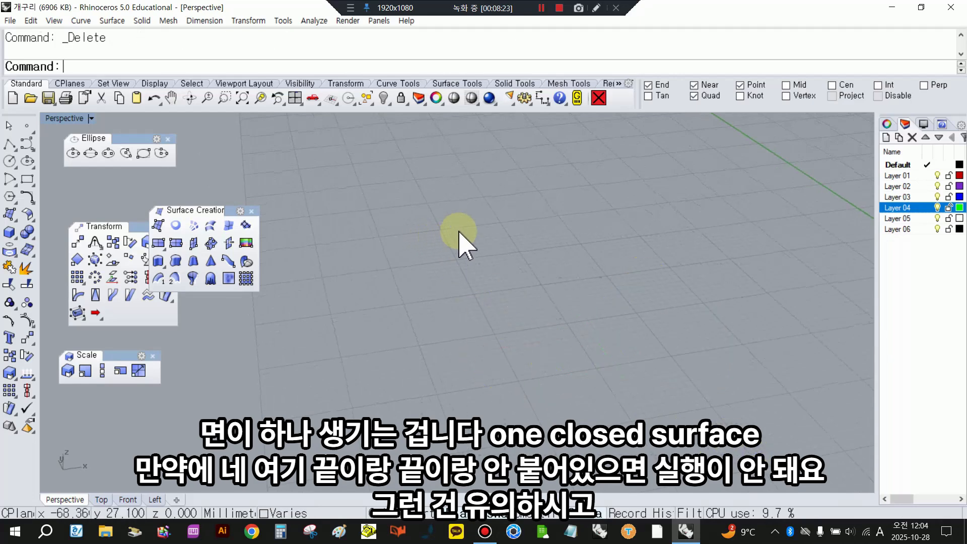
right_click(392, 96)
Step: Examine the finished frog models, their separate limb parts and the two nostril surfaces on the grey frog's head
scroll(339, 201, down, 8)
scroll(419, 240, down, 4)
right_drag(398, 342, 547, 276)
scroll(579, 240, up, 5)
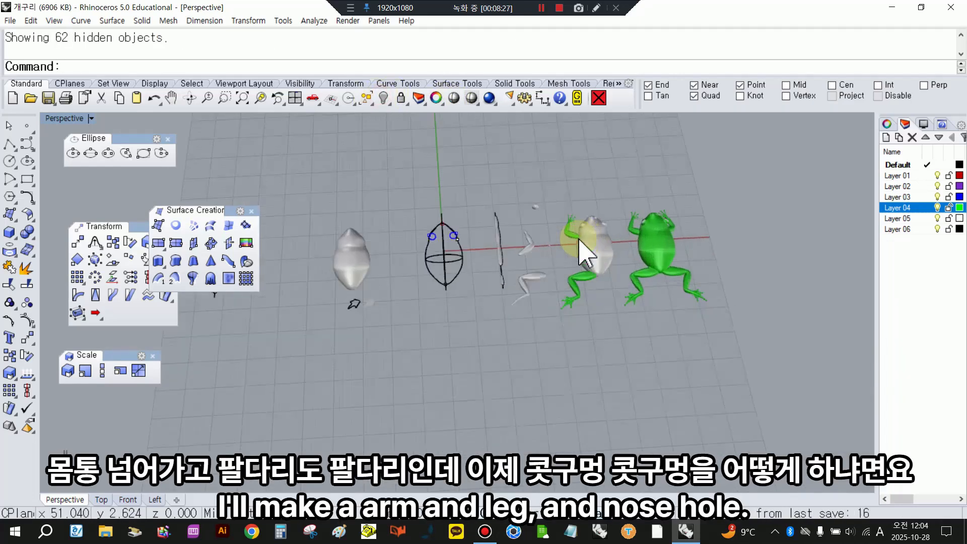
scroll(560, 243, up, 9)
right_drag(630, 279, 348, 257)
scroll(428, 280, up, 6)
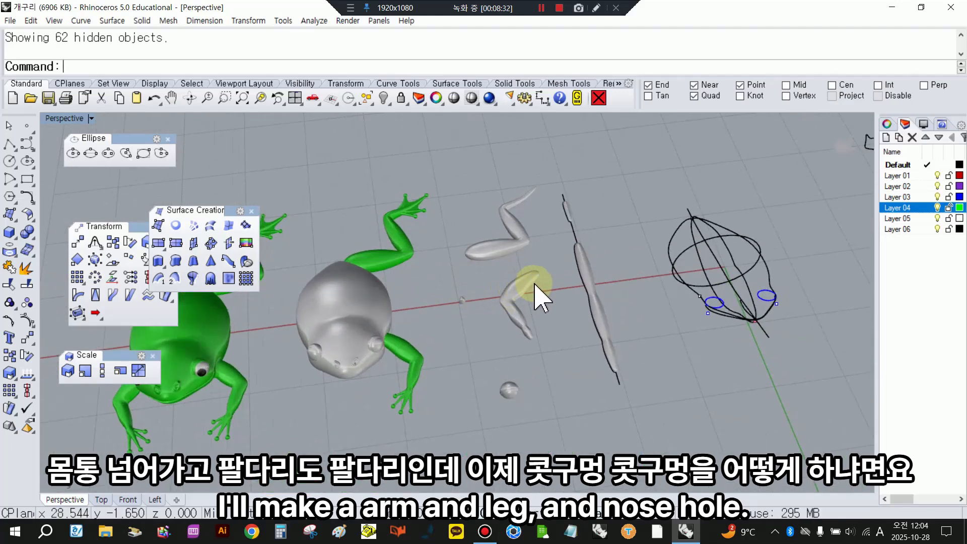
scroll(532, 299, down, 3)
scroll(418, 343, up, 8)
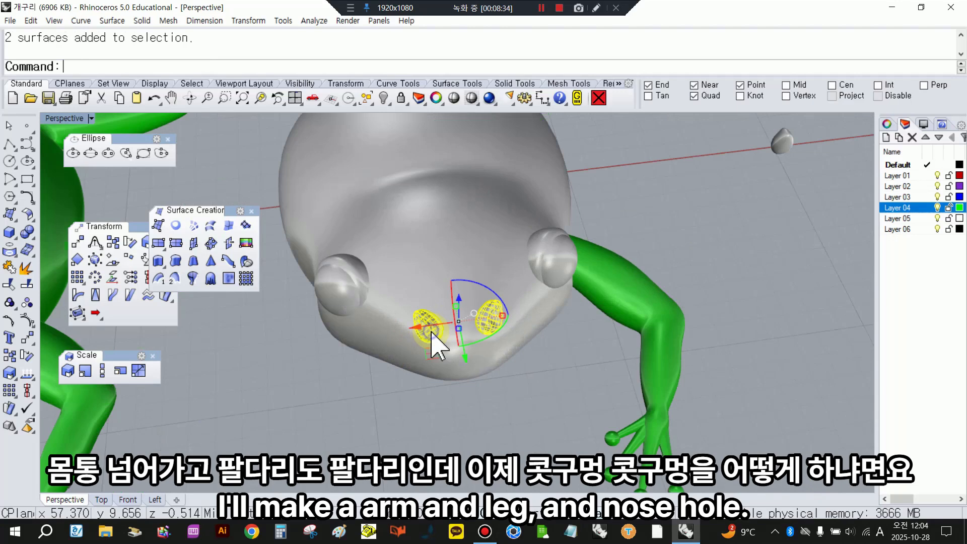
right_drag(525, 381, 500, 349)
scroll(496, 332, down, 5)
right_drag(602, 367, 459, 341)
scroll(287, 280, up, 2)
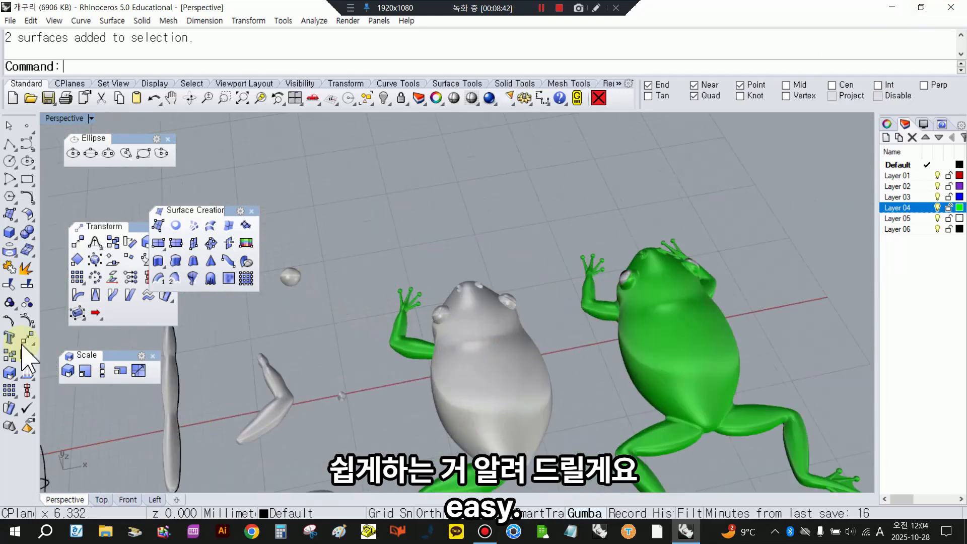
Step: Bring up the solid creation tools as a floating set, and examine the grey frog's nostrils and eye up close
click(9, 232)
click(9, 232)
drag(30, 223, 136, 221)
scroll(380, 273, down, 5)
right_drag(380, 272, 598, 343)
scroll(546, 310, up, 4)
scroll(547, 309, up, 8)
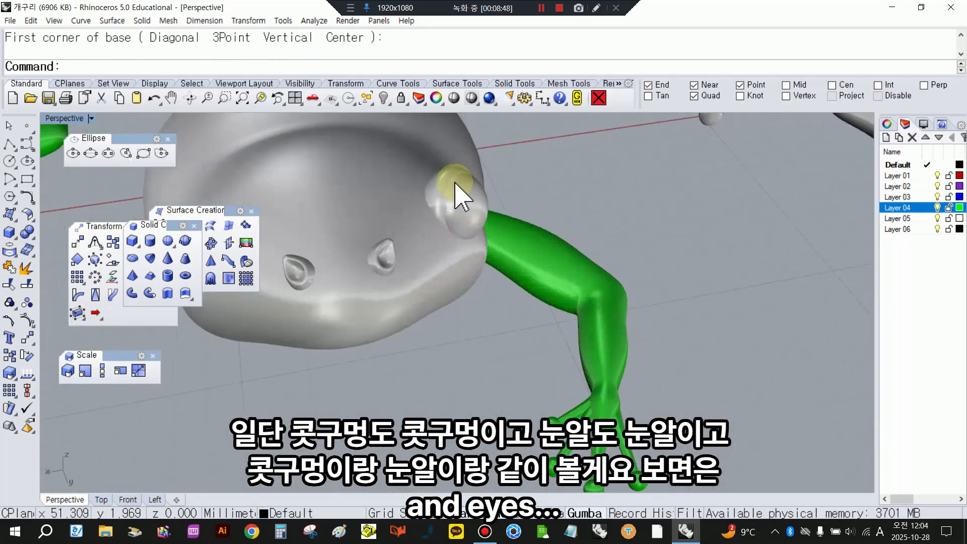
Step: Examine the eye on the frog's head and the separate nostril surface beside the frog up close
key(Escape)
click(463, 202)
key(Escape)
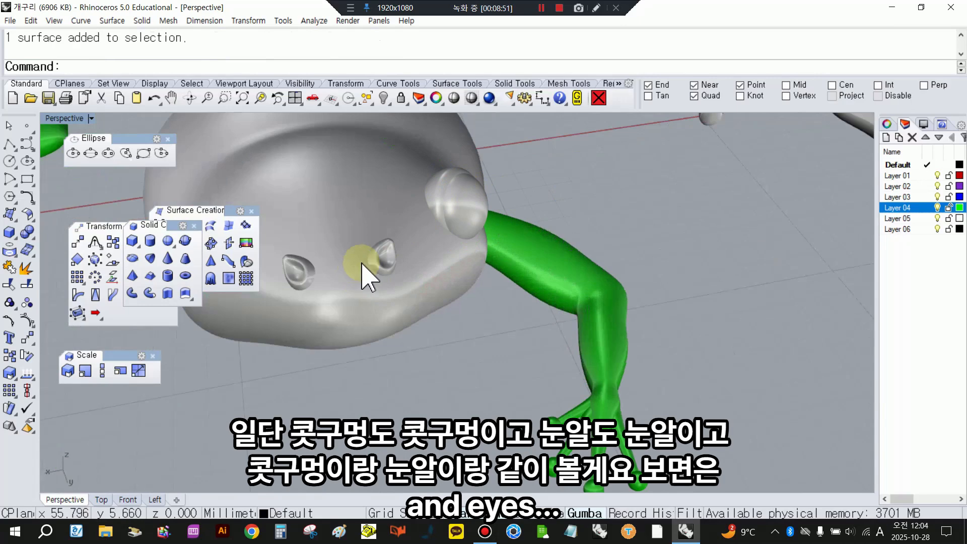
scroll(410, 289, down, 5)
scroll(411, 274, down, 4)
right_drag(637, 313, 602, 287)
scroll(641, 301, up, 2)
drag(666, 323, 481, 291)
click(594, 284)
click(552, 205)
drag(552, 223, 626, 331)
right_drag(627, 330, 322, 287)
scroll(321, 277, up, 7)
click(360, 276)
scroll(364, 280, up, 10)
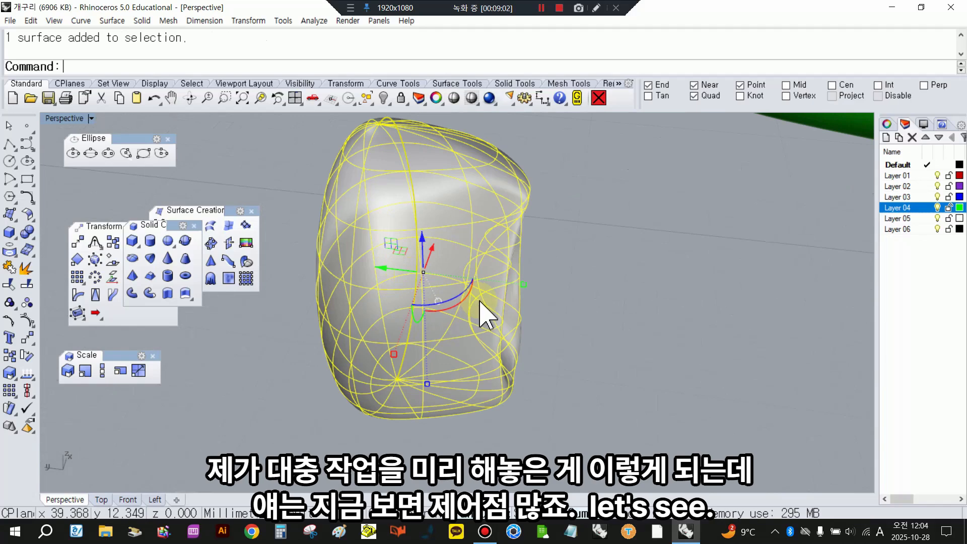
Step: Examine the separate eye model and the two spherical surfaces it is built from
scroll(496, 404, down, 4)
click(589, 391)
scroll(450, 298, down, 12)
right_drag(450, 297, 449, 270)
click(325, 244)
right_drag(325, 244, 578, 248)
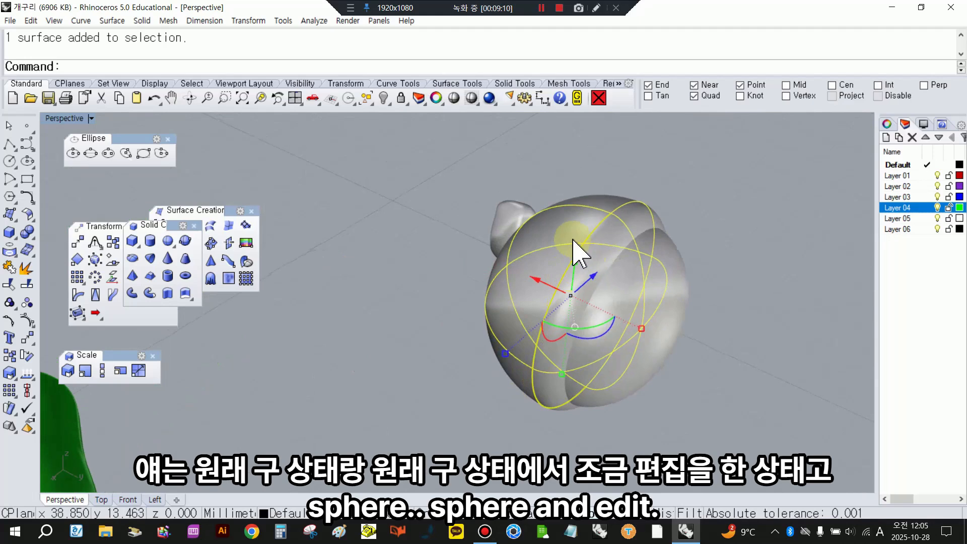
Step: Show surface isocurves in the shaded display and compare the surface flow of the separate nostril and eye
click(924, 125)
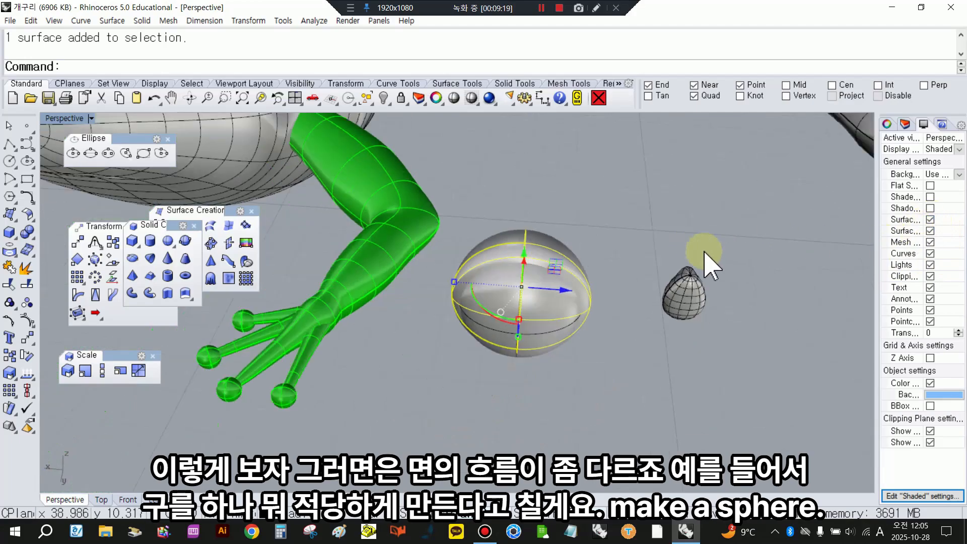
right_drag(691, 244, 652, 262)
click(652, 261)
scroll(741, 346, up, 3)
right_drag(731, 358, 389, 345)
scroll(693, 343, down, 5)
click(551, 302)
key(Escape)
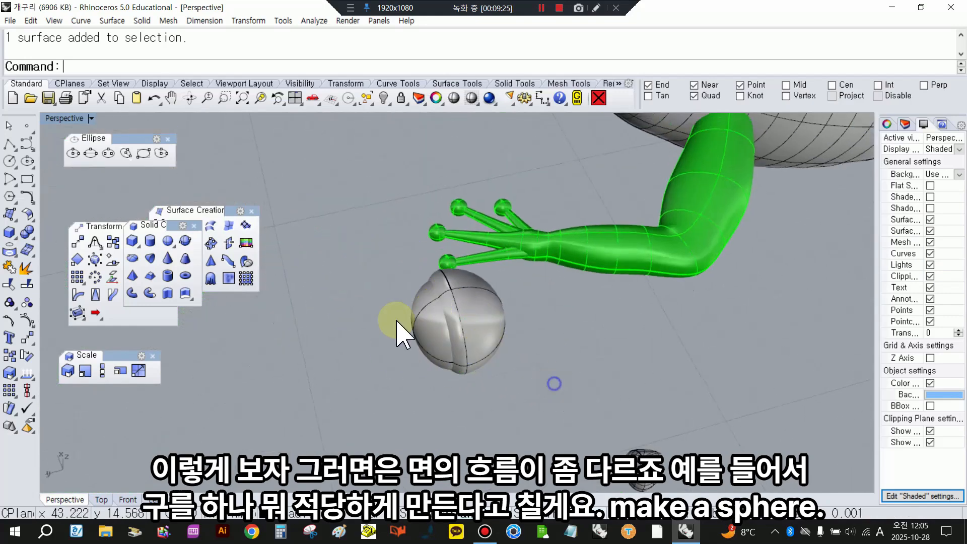
Step: Create a sphere beside the separate nostril surface, slightly smaller than the separate eye model
click(9, 233)
click(168, 241)
right_drag(463, 310, 665, 338)
click(613, 343)
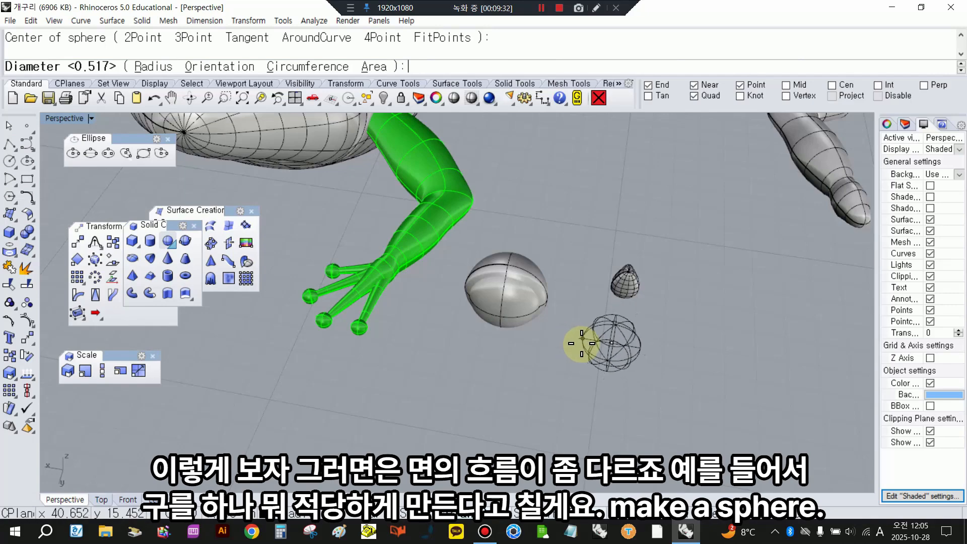
click(582, 344)
right_drag(606, 388, 620, 352)
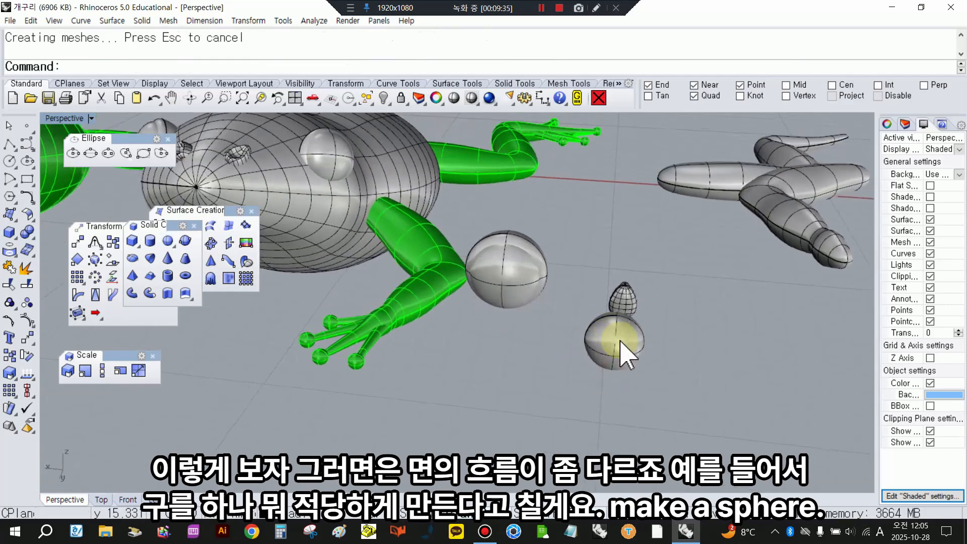
Step: Copy the new sphere in place and move one of the two spheres sideways, clear of the other
click(608, 356)
right_drag(608, 356, 483, 362)
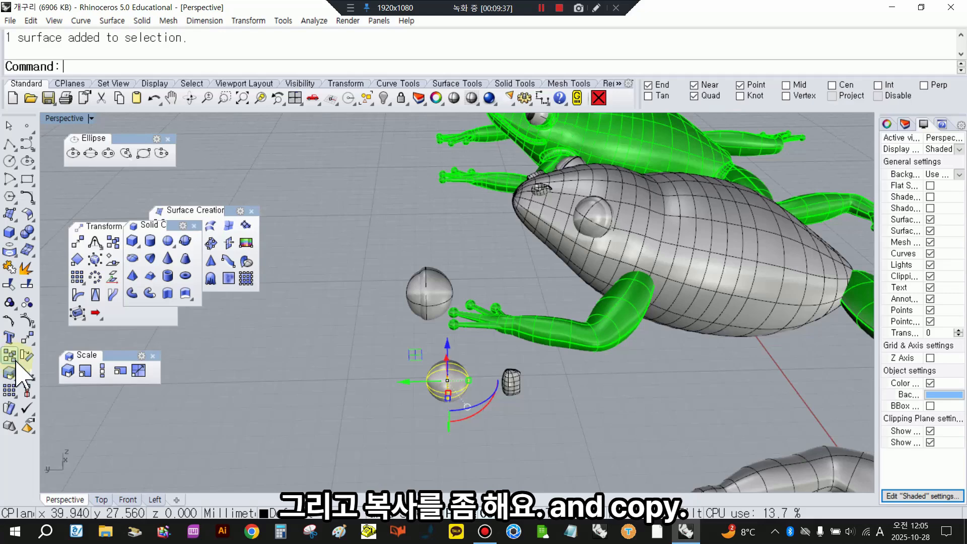
right_click(11, 357)
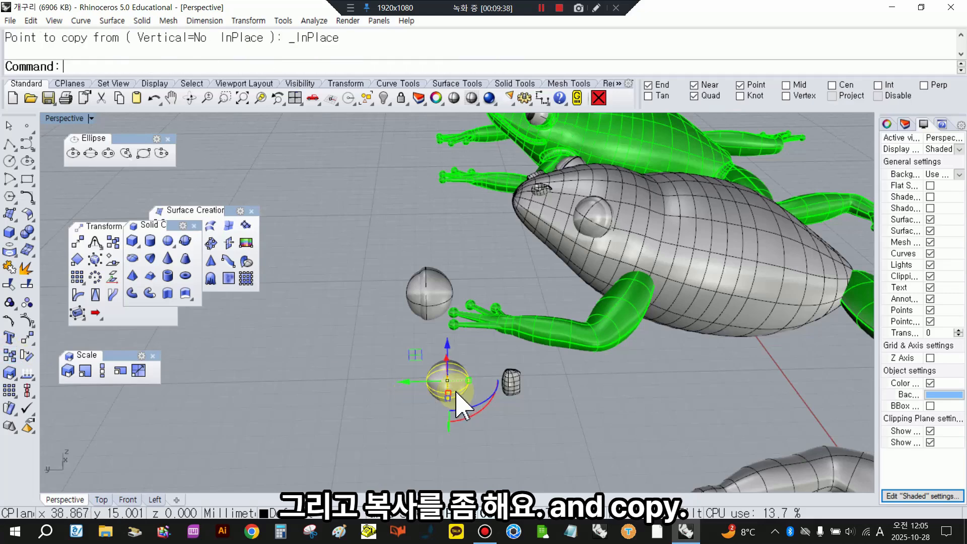
drag(407, 387, 325, 389)
scroll(449, 388, up, 3)
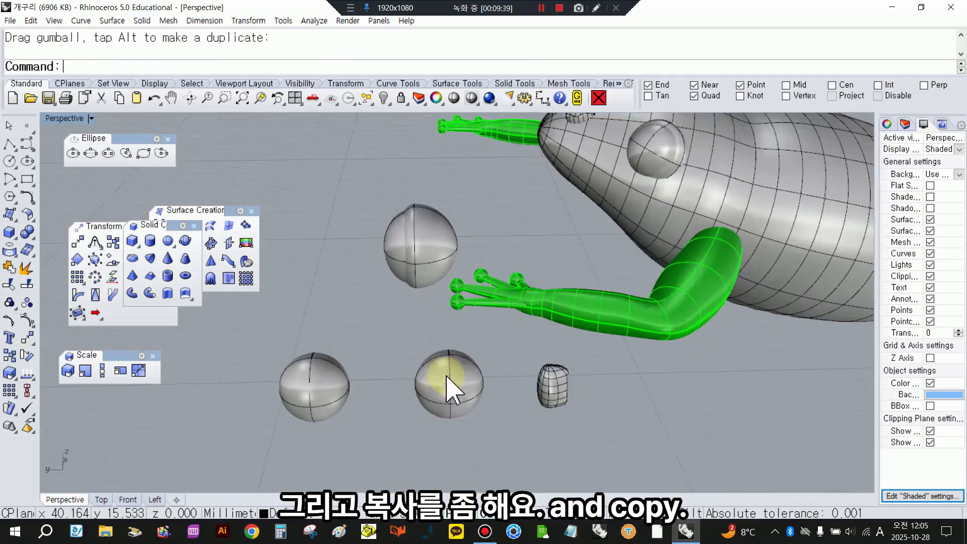
Step: Duplicate the sphere nearest the nostril surface and shift one sideways so the two overlap as eyeball and eyelid
click(450, 388)
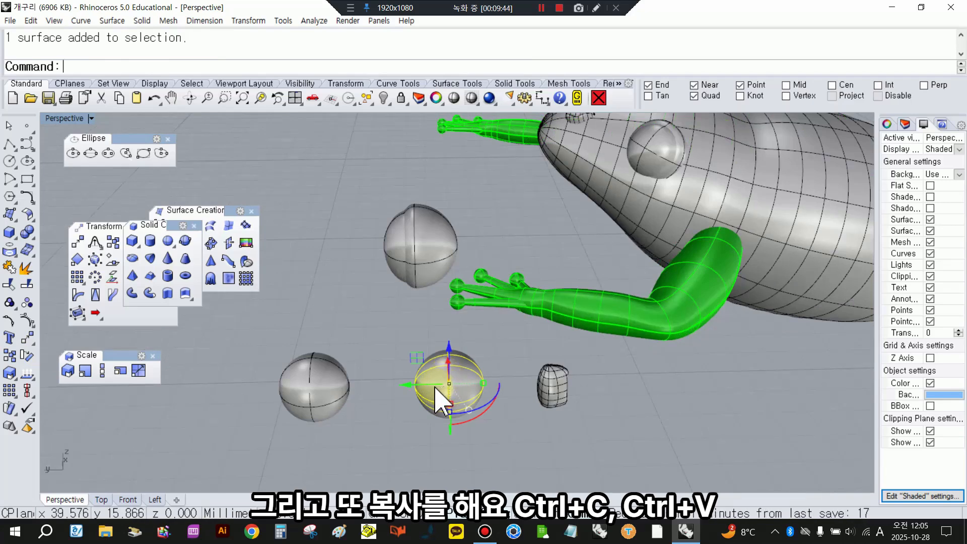
key(ctrl+c)
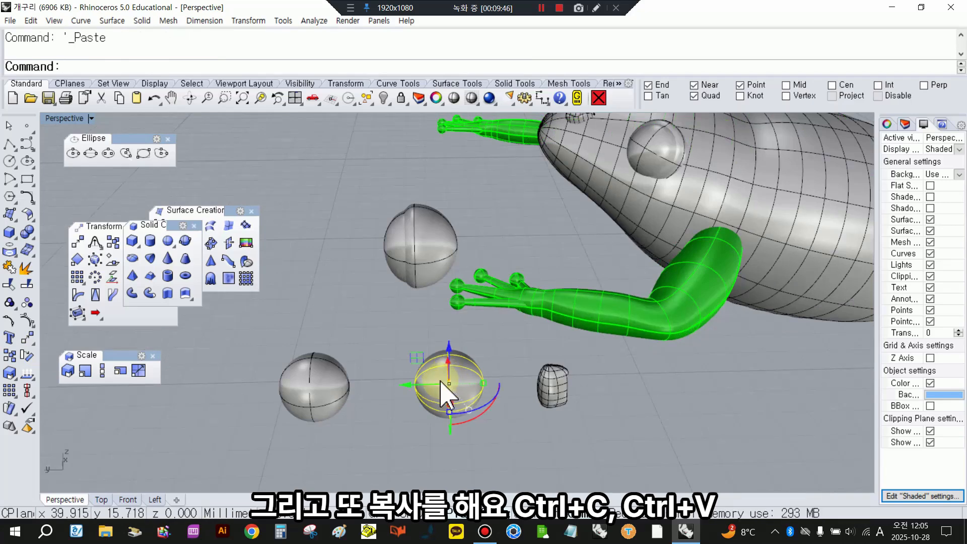
drag(413, 383, 438, 389)
scroll(463, 446, up, 4)
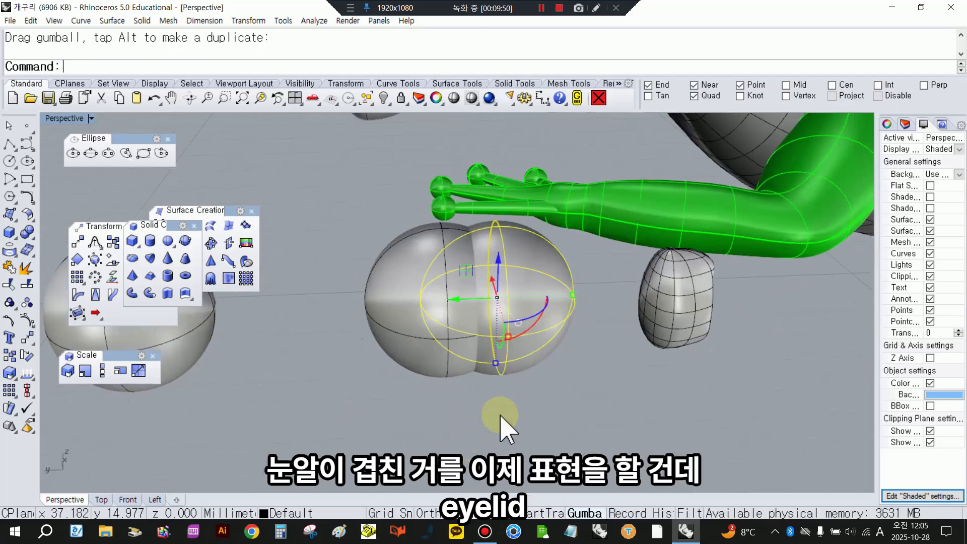
click(453, 381)
scroll(433, 353, down, 2)
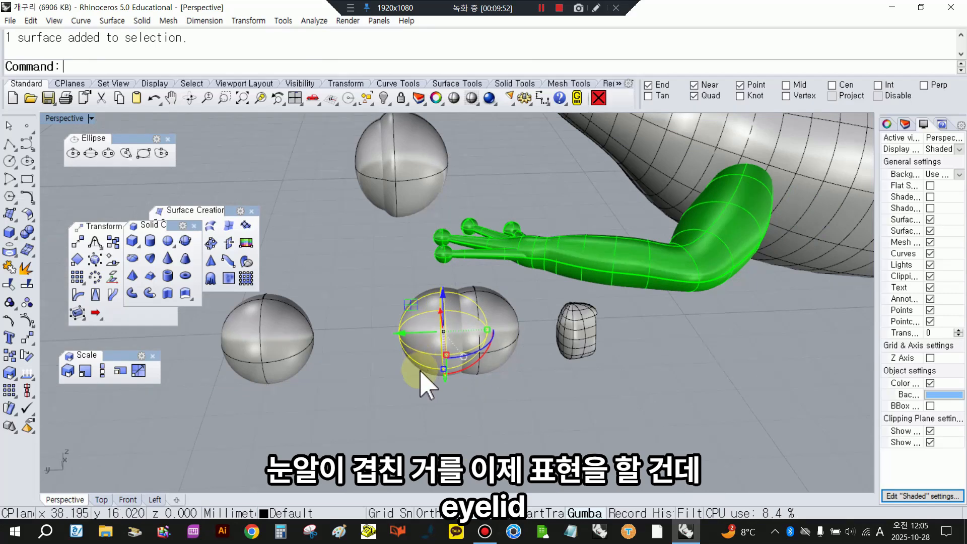
click(377, 388)
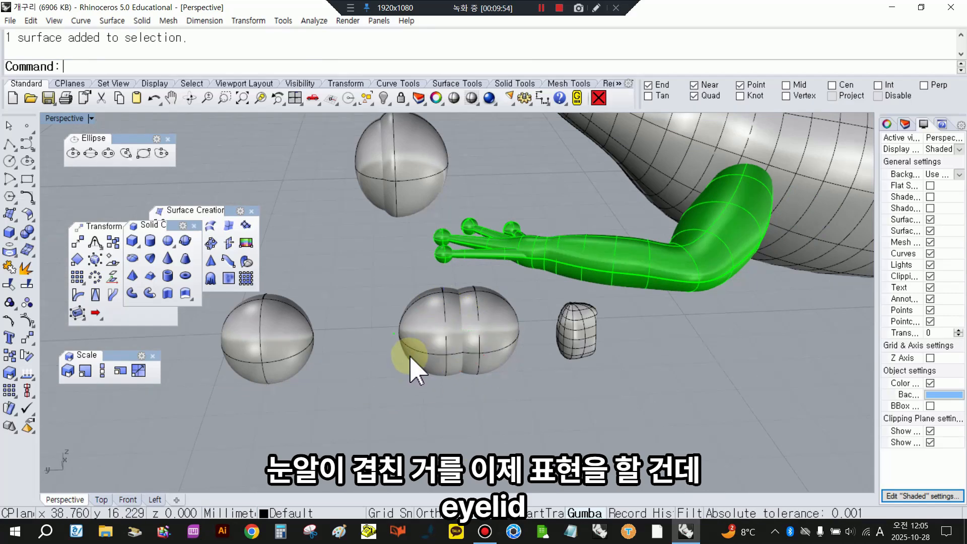
Step: Switch to wireframe display and hide everything except the three spheres and the separate nostril surface
click(472, 98)
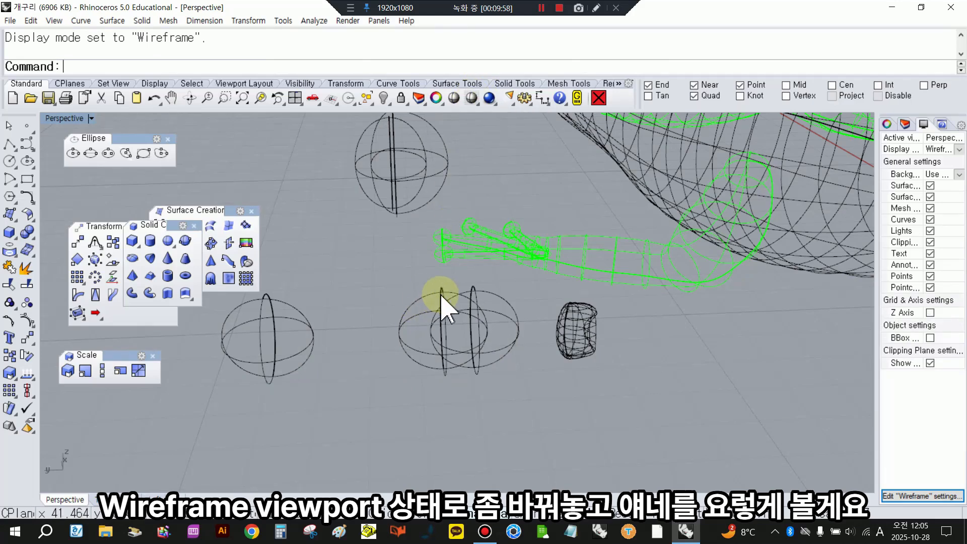
right_drag(441, 303, 488, 389)
drag(621, 433, 365, 311)
click(366, 97)
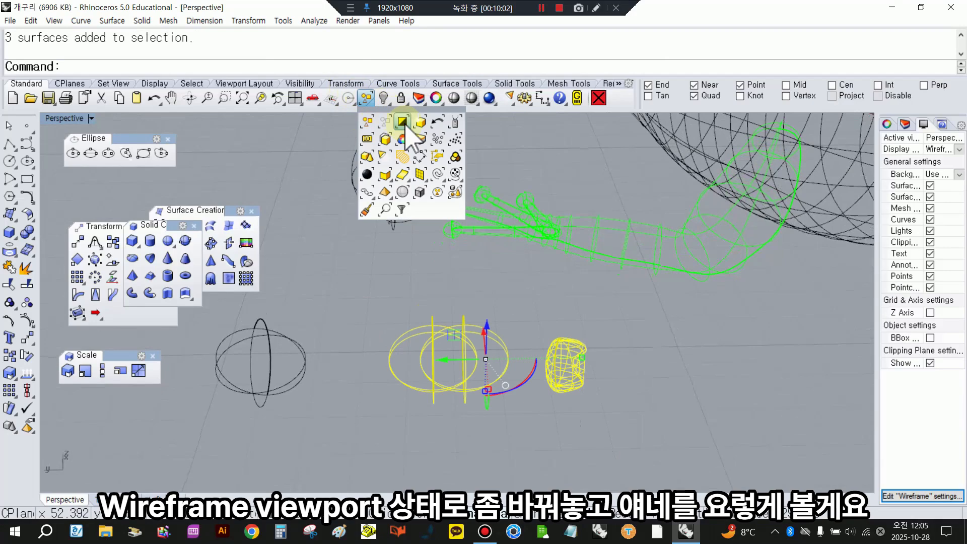
click(402, 123)
drag(645, 441, 218, 315)
click(369, 99)
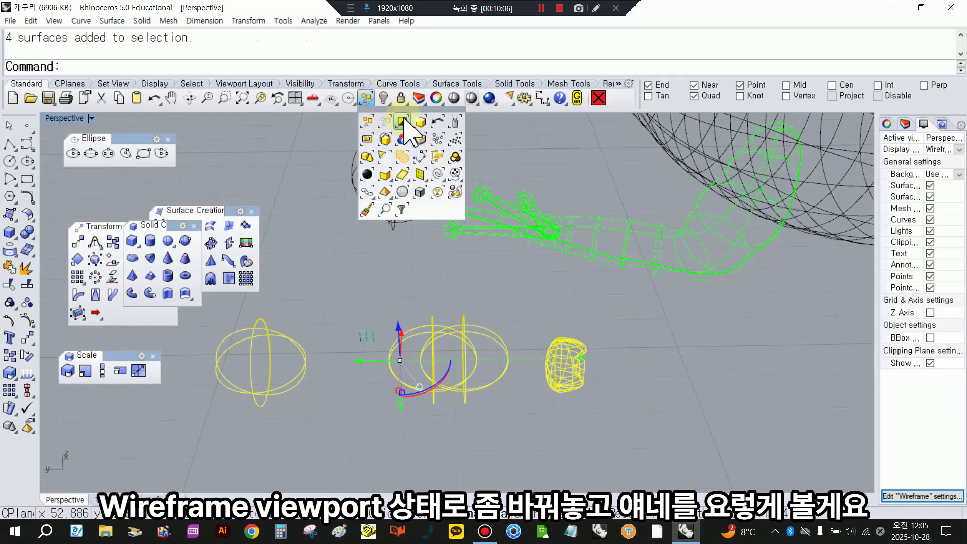
click(402, 122)
click(383, 97)
scroll(444, 275, down, 3)
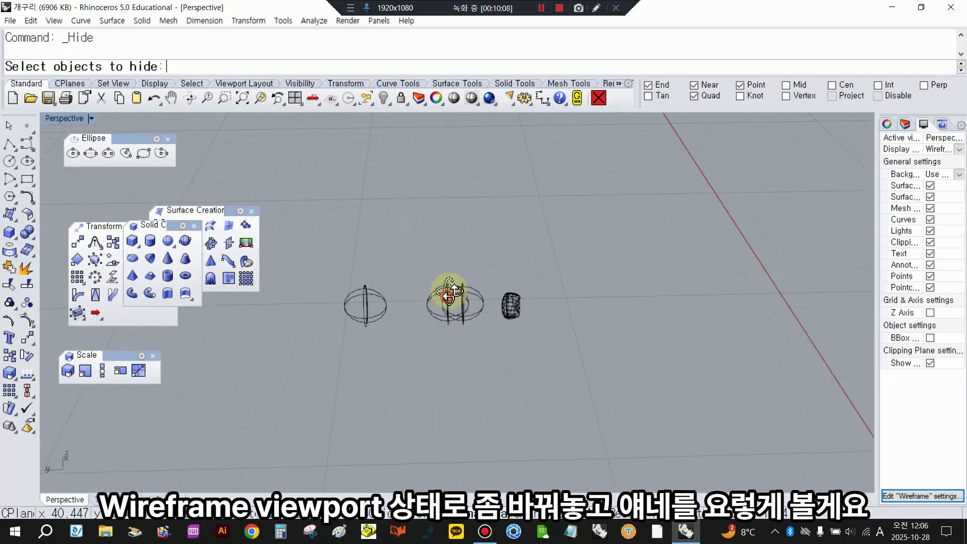
Step: Place a VolumeCentroid point in the overlapping sphere farther from the nostril surface
scroll(433, 282, up, 4)
click(428, 307)
right_drag(425, 312, 427, 288)
scroll(604, 269, up, 5)
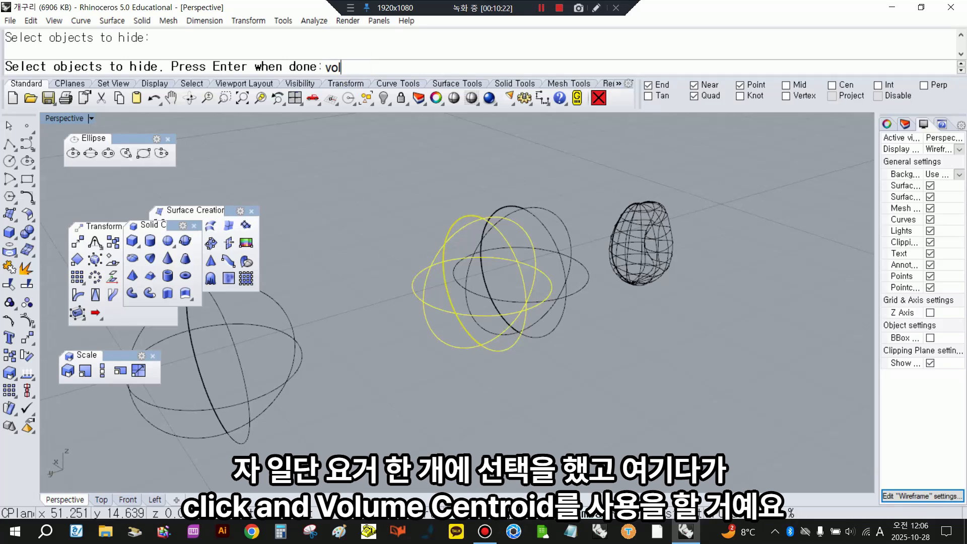
key(Escape)
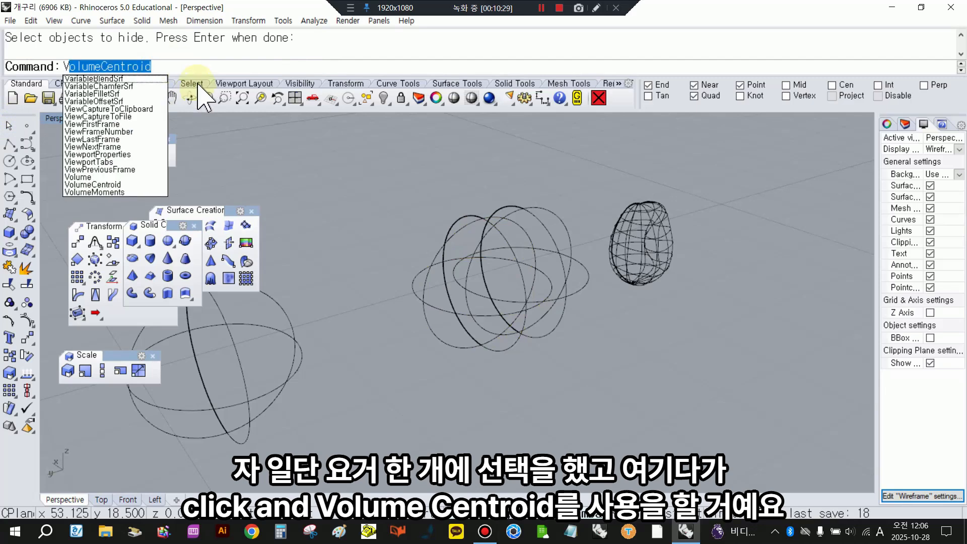
key(Return)
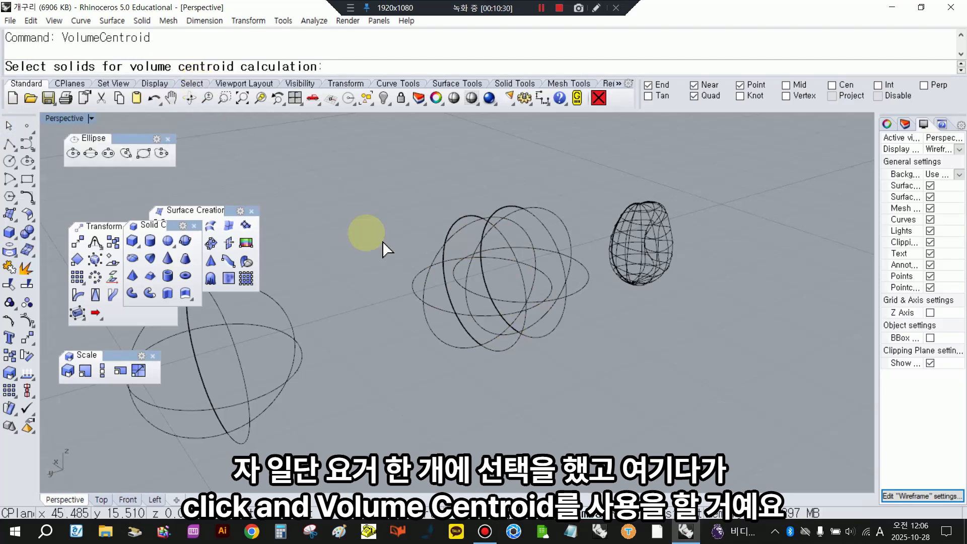
click(425, 276)
right_drag(425, 276, 296, 181)
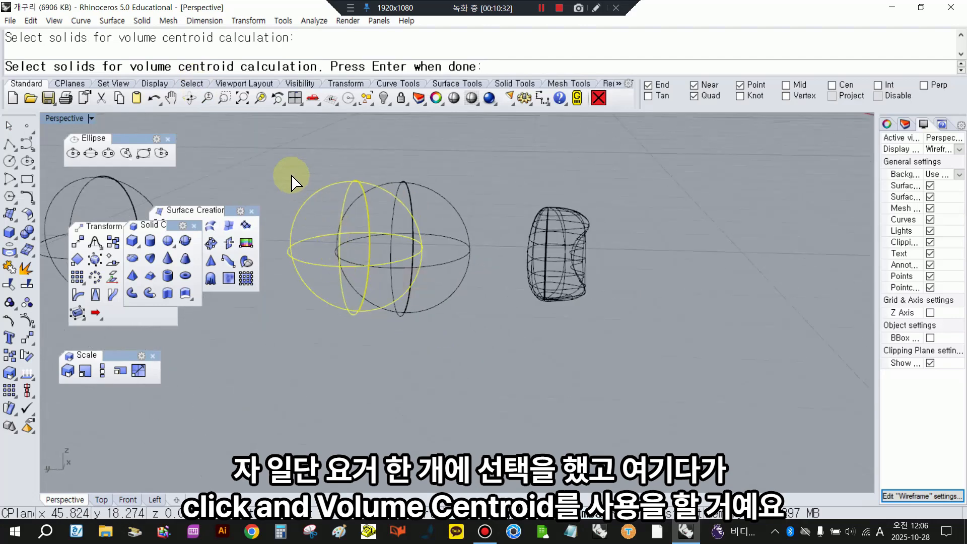
right_click(288, 176)
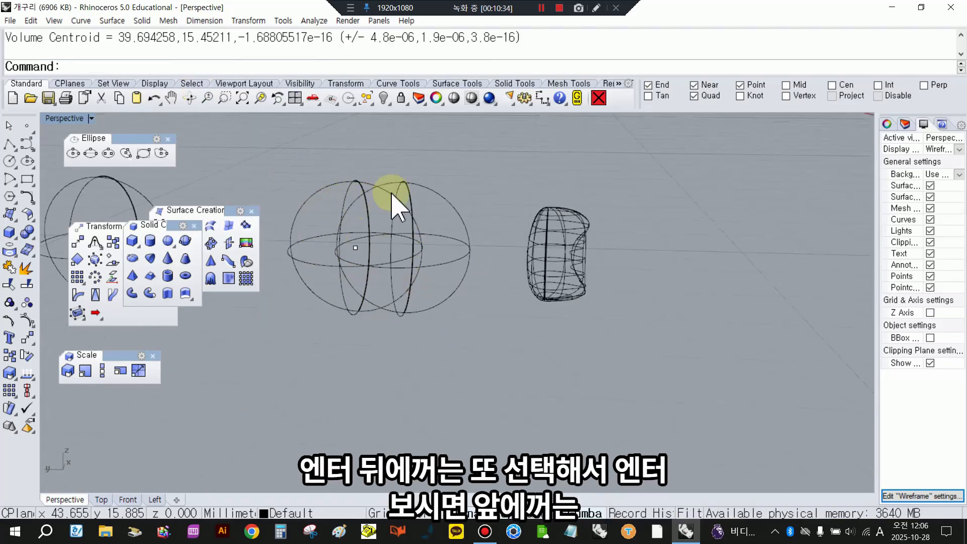
Step: Place a VolumeCentroid point in the overlapping sphere nearer the nostril surface
click(422, 187)
right_drag(416, 274, 424, 273)
right_click(518, 219)
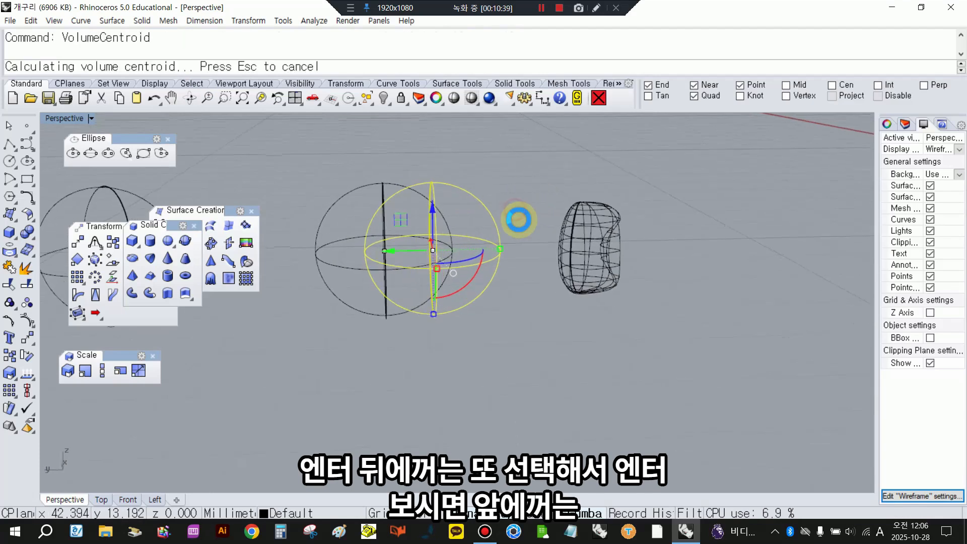
Step: Scale the overlapping sphere farther from the nostril surface down about its centroid point, by a factor of about 0.923
click(348, 197)
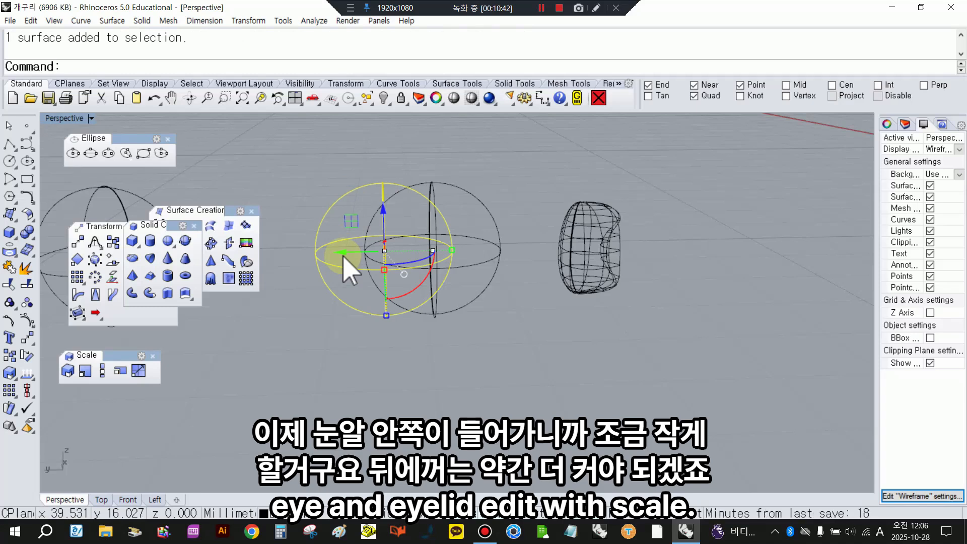
click(68, 371)
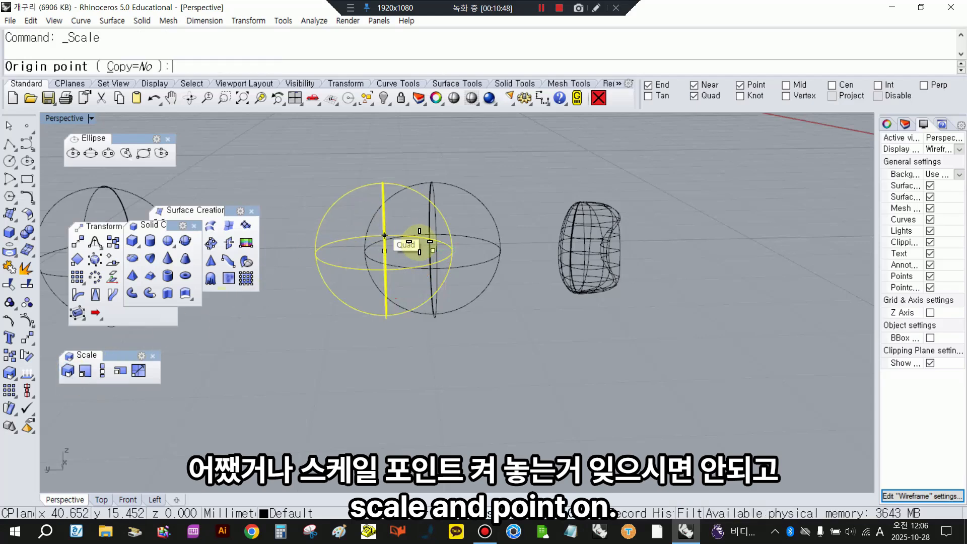
key(ctrl)
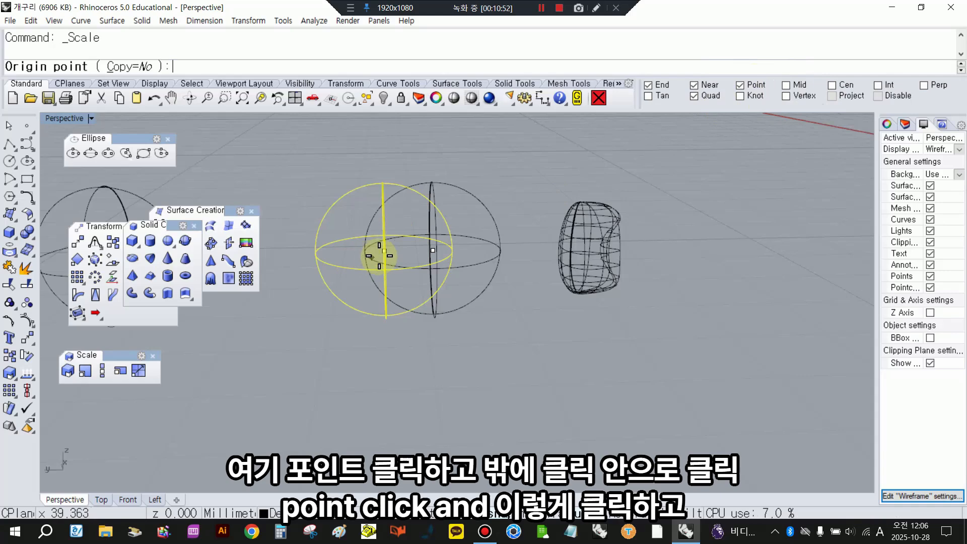
click(385, 251)
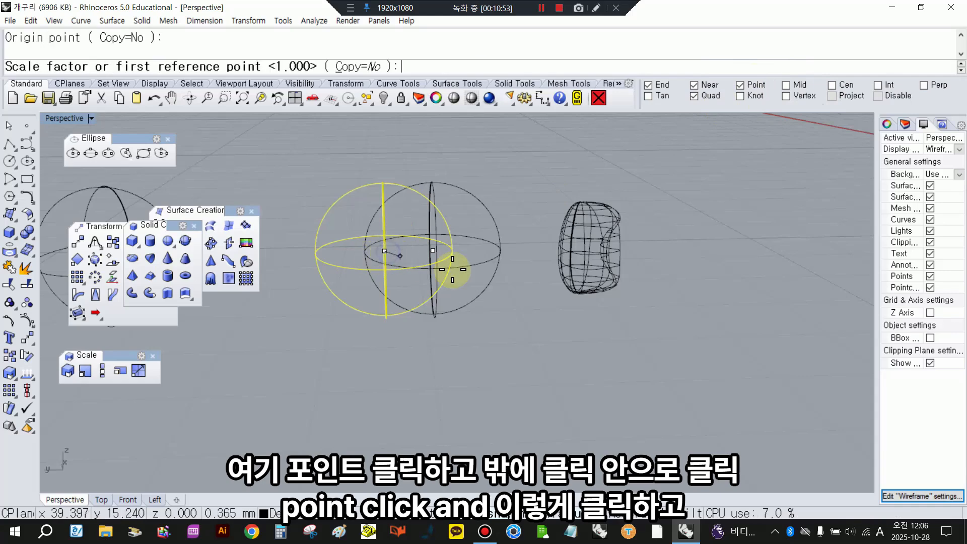
click(785, 313)
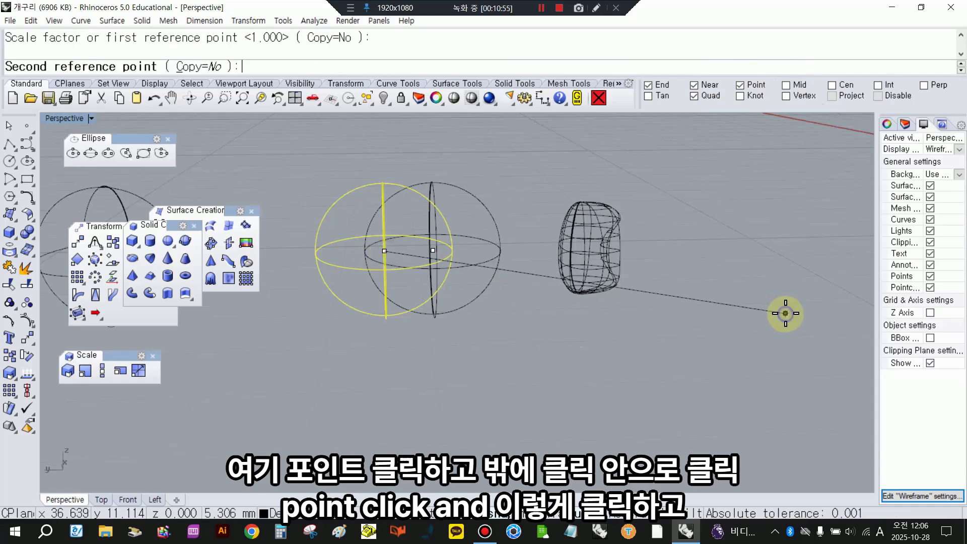
click(744, 310)
Step: Narrow the smaller sphere along the direction of the overlap with the gumball, making it an upright ellipsoid
right_drag(385, 277, 493, 322)
mouse_move(562, 293)
mouse_down()
mouse_move(572, 282)
mouse_move(533, 302)
mouse_move(551, 309)
mouse_up()
right_drag(550, 309, 459, 257)
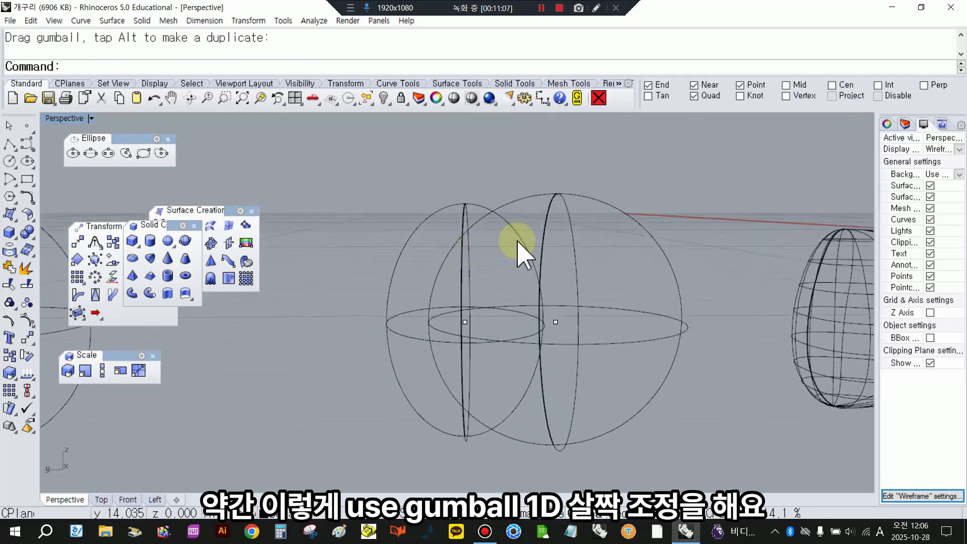
click(534, 267)
drag(547, 321, 524, 348)
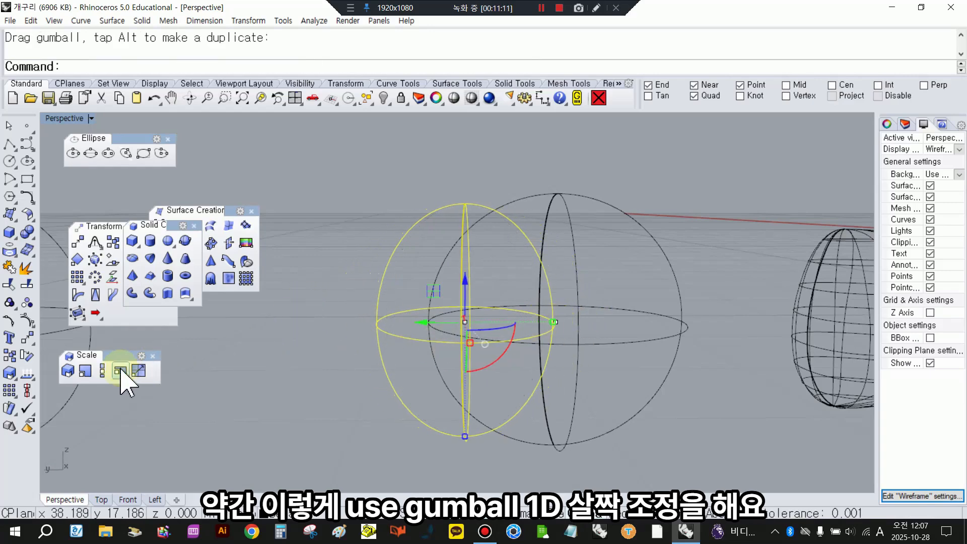
Step: Scale the narrowed ellipsoid down slightly in all directions about its centroid point
click(68, 372)
click(465, 322)
click(198, 418)
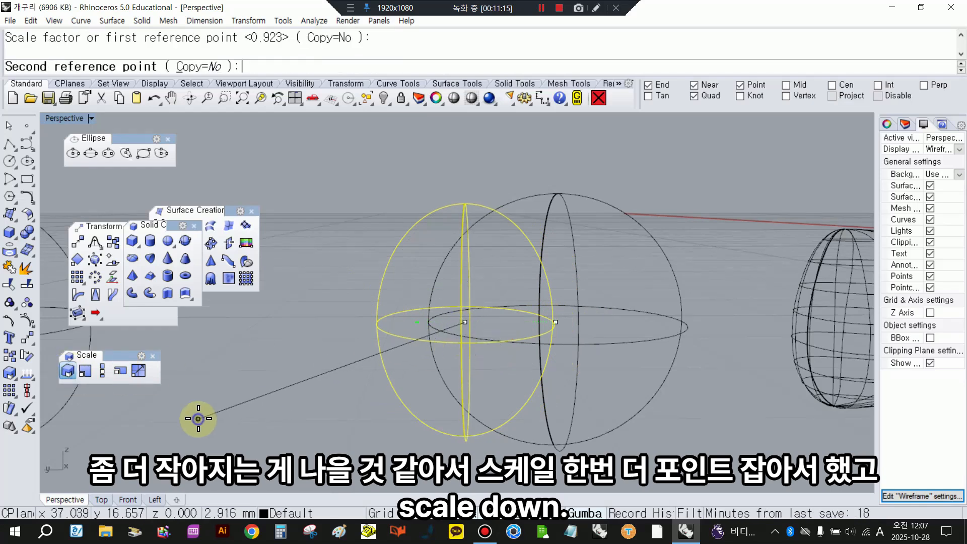
click(252, 409)
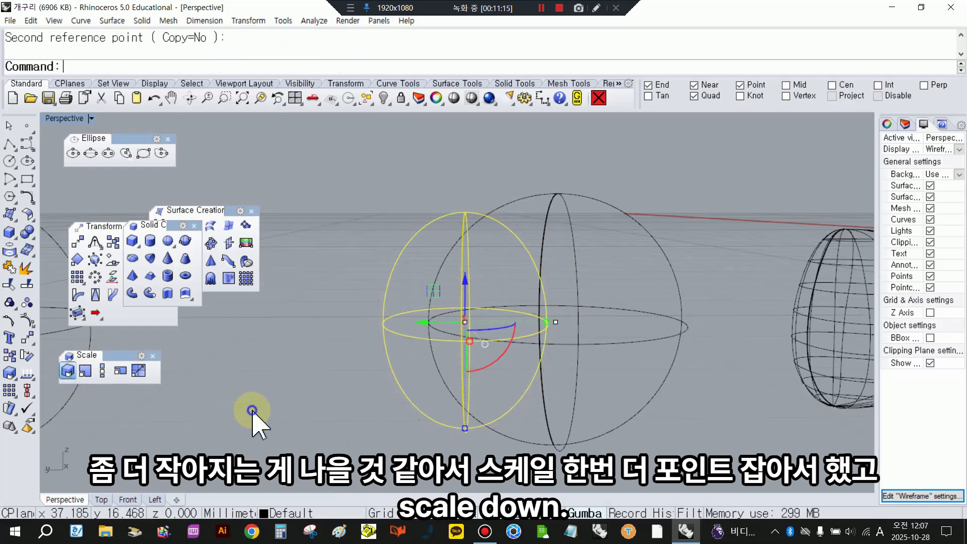
Step: Lock every object except the larger of the two overlapping spheres
click(519, 201)
right_drag(519, 206, 441, 212)
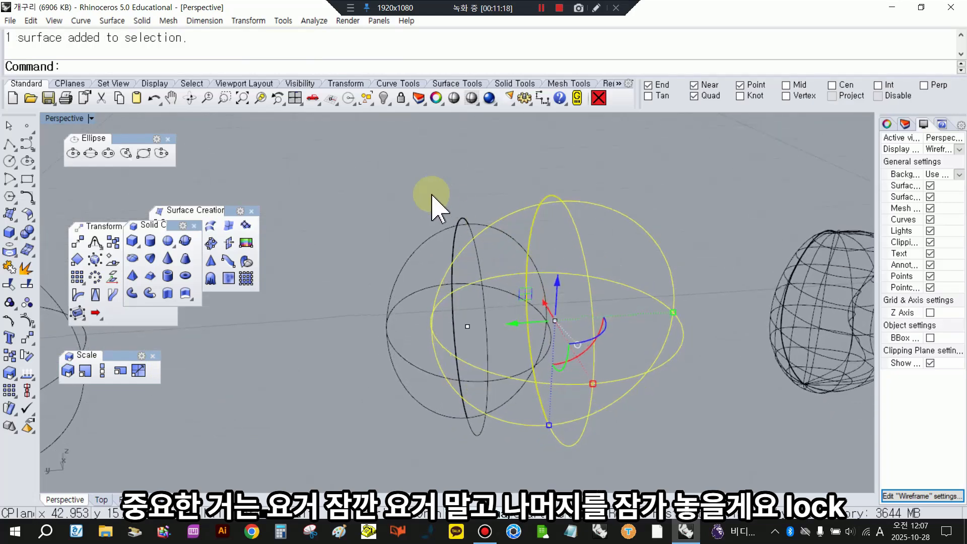
click(371, 104)
click(398, 123)
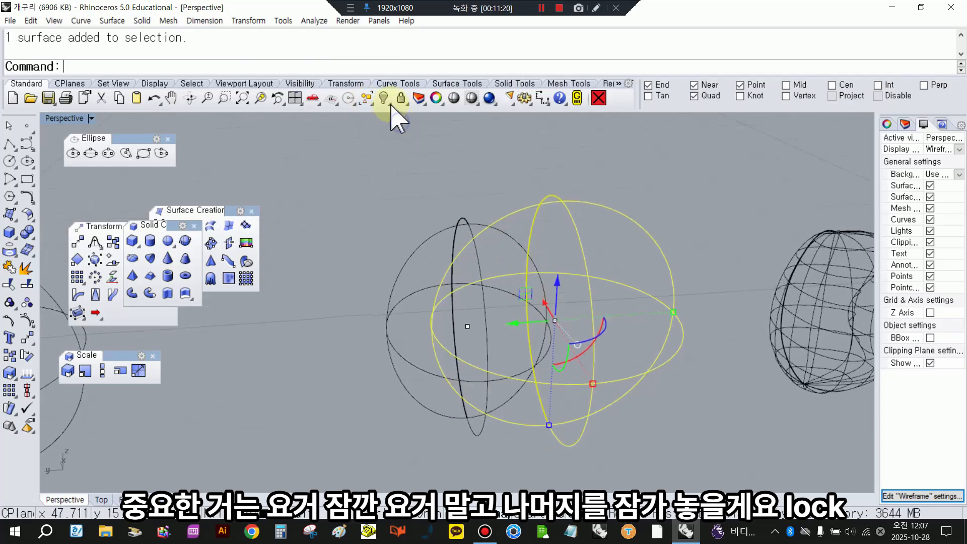
click(399, 97)
Step: Turn on the larger sphere's control points and set the Perspective view to Shaded display
click(524, 204)
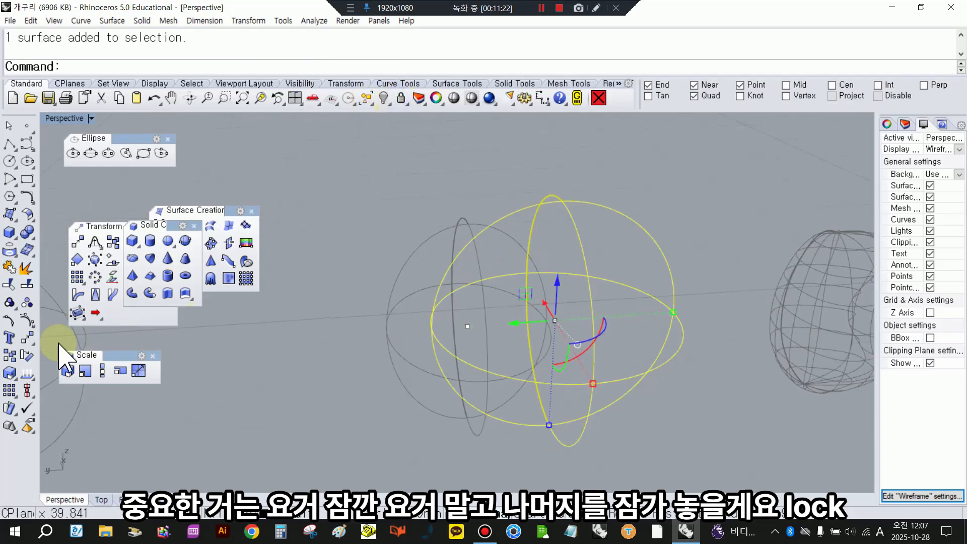
click(12, 302)
right_drag(653, 327, 428, 195)
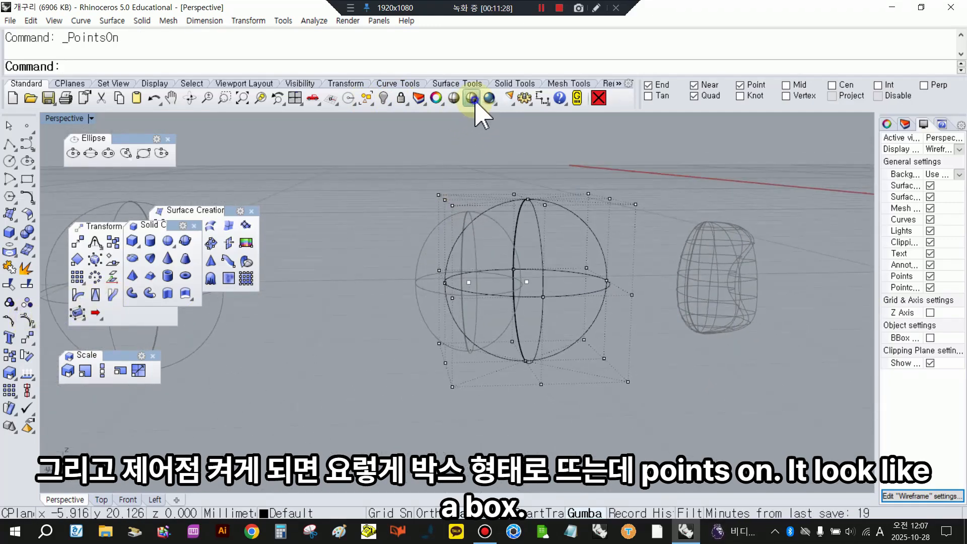
click(472, 98)
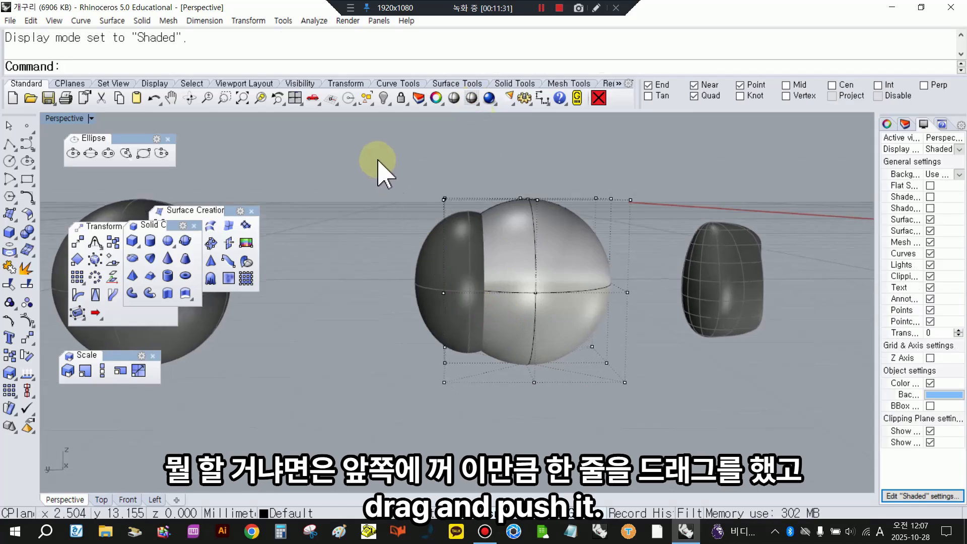
Step: Select the larger sphere's control points on the side facing the narrow ellipsoid and push them inward to flatten that side
drag(378, 162, 485, 410)
right_drag(410, 319, 395, 360)
drag(373, 174, 466, 460)
right_drag(431, 410, 443, 315)
drag(408, 290, 468, 277)
click(531, 430)
mouse_move(501, 419)
right_down()
mouse_move(477, 383)
mouse_move(458, 392)
mouse_move(482, 131)
mouse_move(509, 210)
mouse_move(516, 129)
mouse_move(509, 447)
mouse_move(499, 418)
right_up()
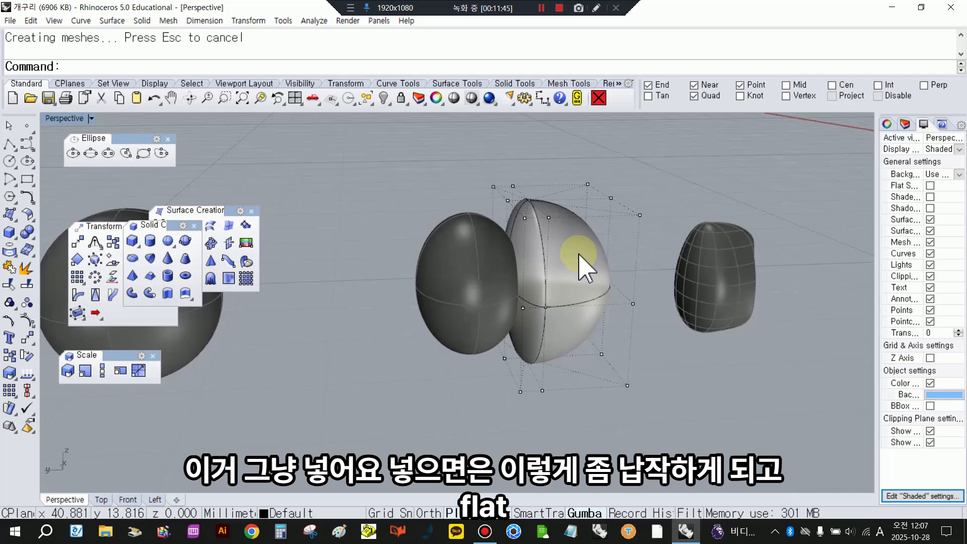
Step: Turn off the control points and, in Wireframe display, move the flattened sphere toward the ellipsoid so that they overlap more
key(Escape)
click(521, 309)
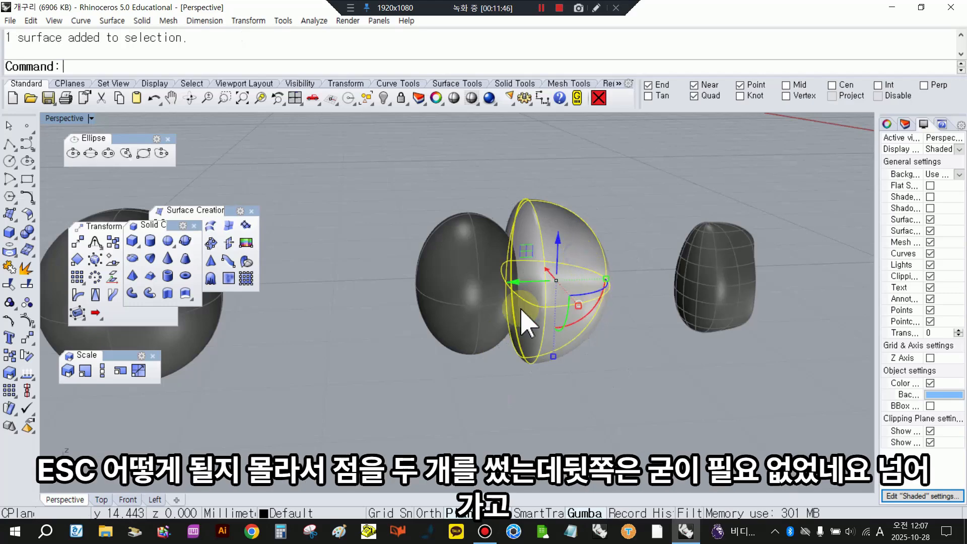
click(486, 183)
click(456, 100)
right_drag(536, 315, 508, 289)
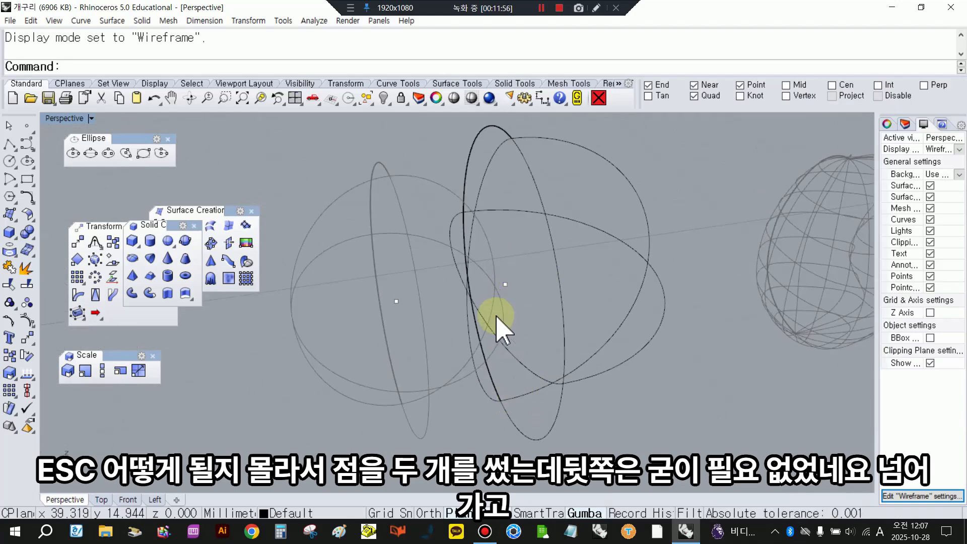
scroll(503, 279, up, 3)
scroll(510, 293, down, 3)
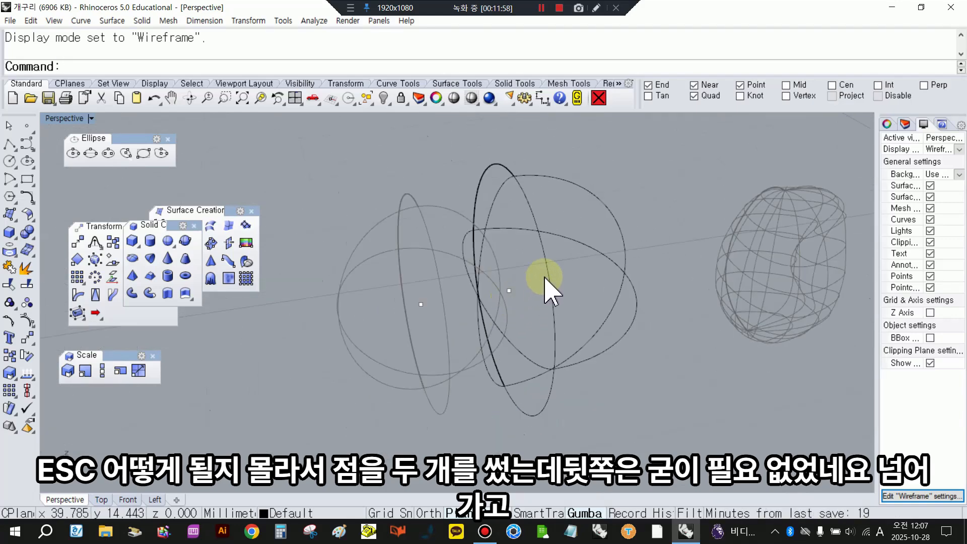
click(549, 272)
drag(532, 289, 479, 298)
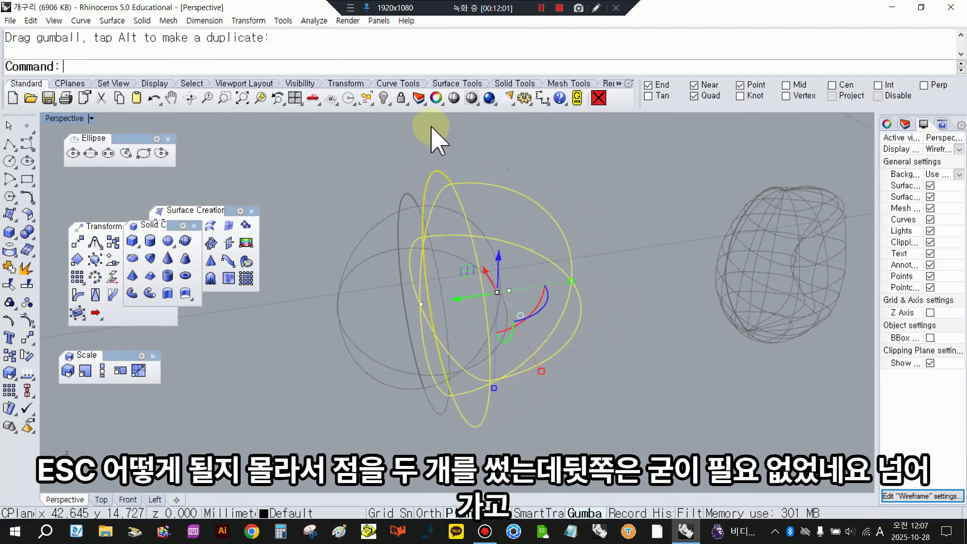
Step: In Shaded display, move the flattened sphere slightly further over the ellipsoid
click(465, 99)
mouse_move(460, 209)
right_down()
mouse_move(525, 277)
mouse_move(461, 292)
right_up()
click(585, 189)
right_drag(508, 242, 466, 243)
click(472, 244)
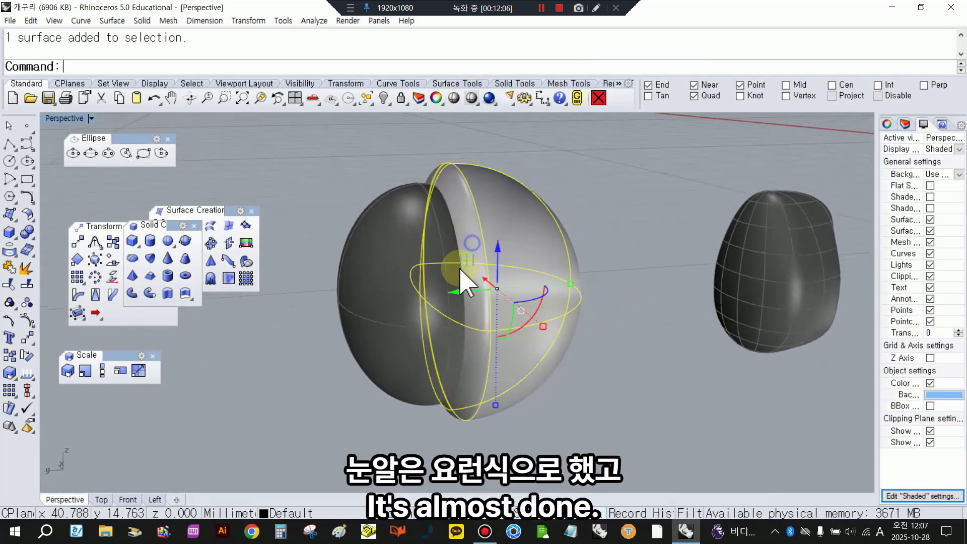
drag(452, 292, 438, 289)
click(555, 159)
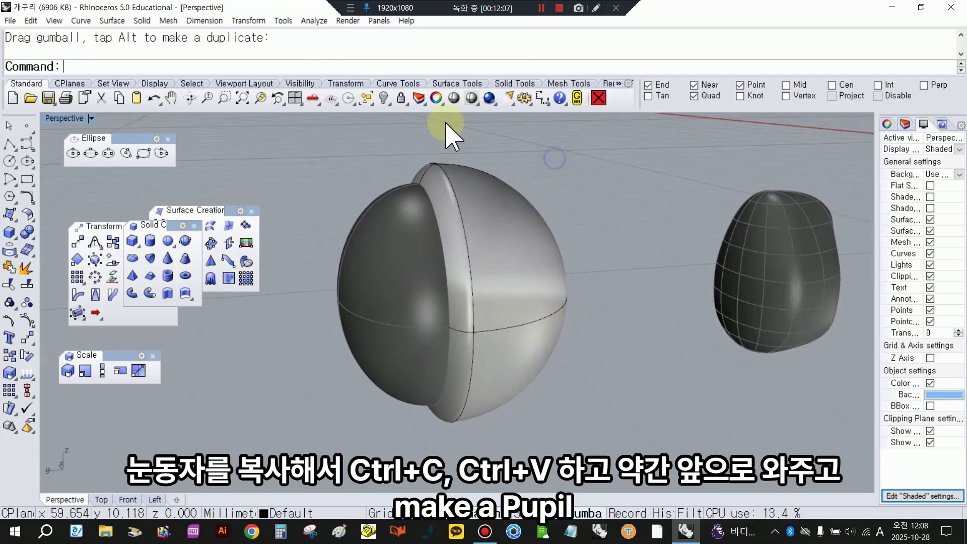
Step: Unlock the locked objects, copy and paste the ellipsoid in place, and move the copy outward, away from the flattened sphere
click(474, 100)
click(454, 99)
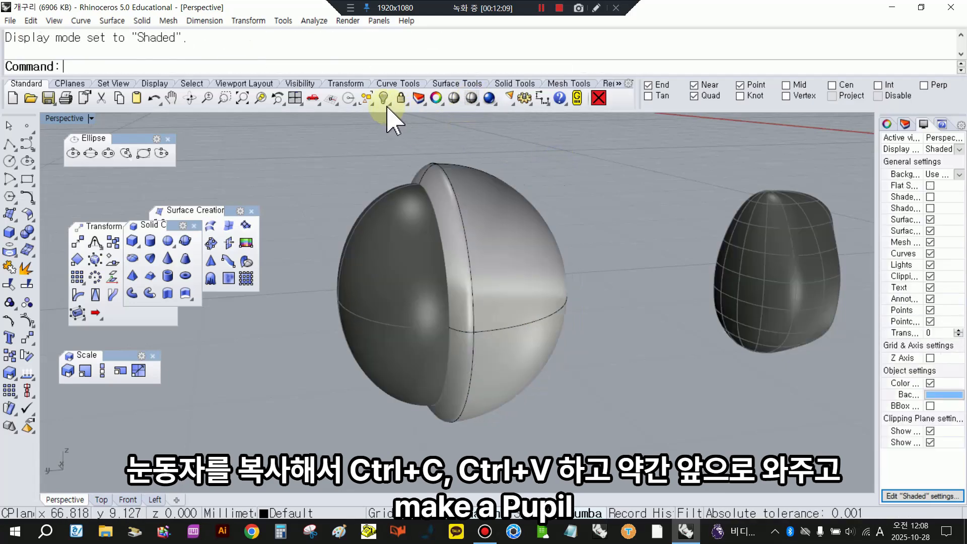
click(401, 99)
click(362, 281)
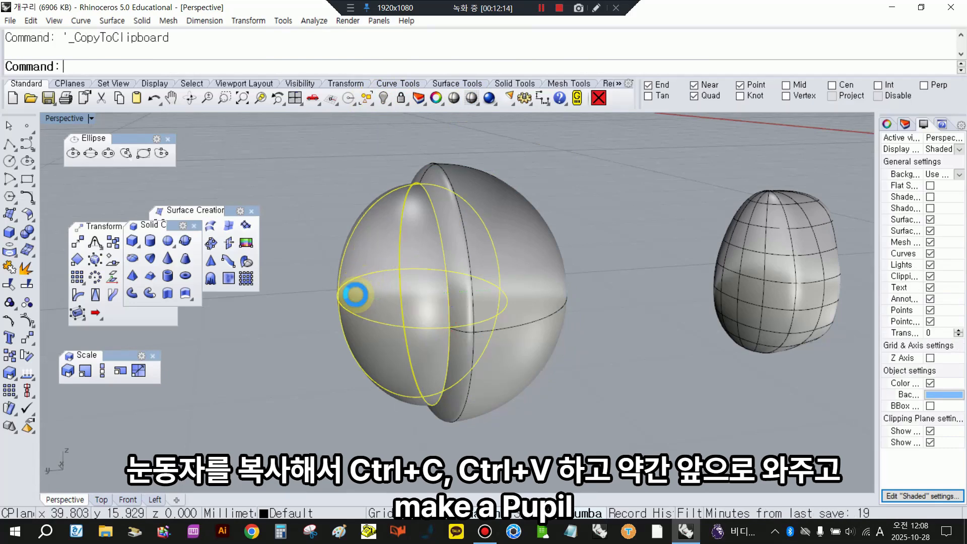
drag(387, 297, 324, 356)
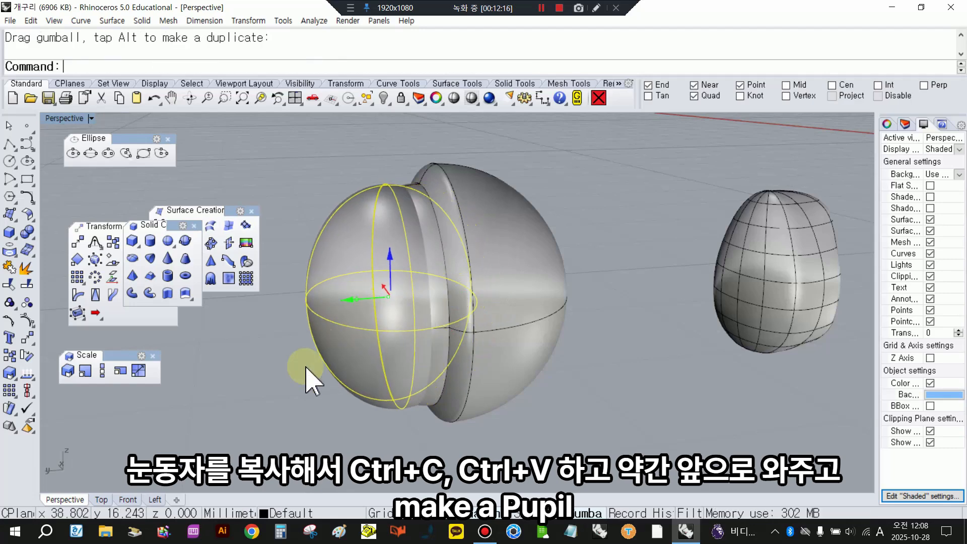
click(221, 373)
Step: In Wireframe display, scale the outer ellipsoid copy down in all directions about the original ellipsoid's centroid point
right_drag(416, 217, 442, 154)
click(471, 98)
right_drag(410, 309, 322, 302)
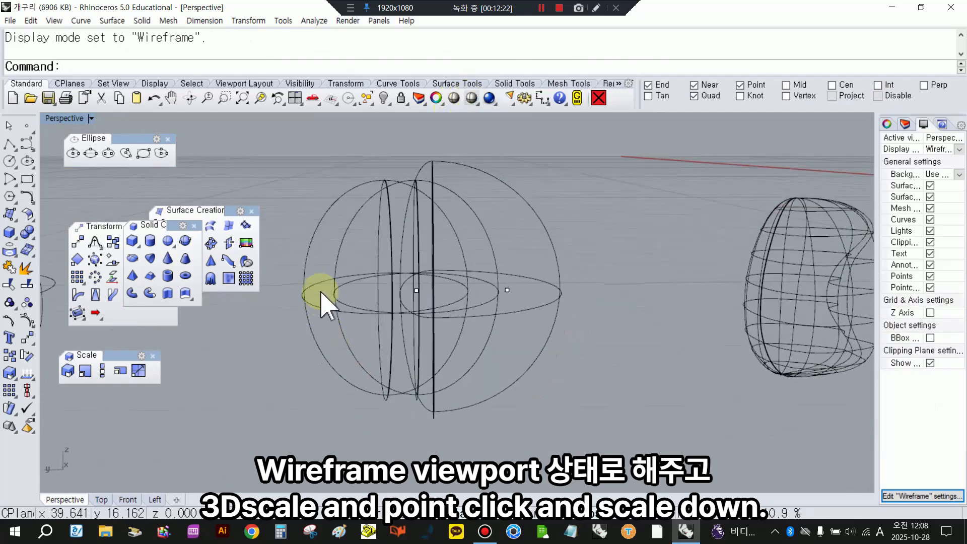
click(308, 290)
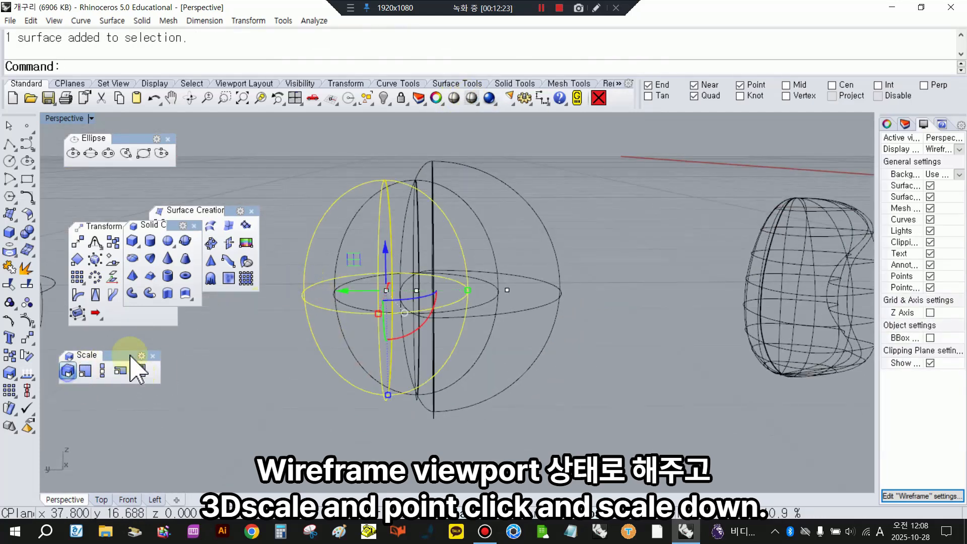
click(67, 372)
click(417, 292)
click(235, 403)
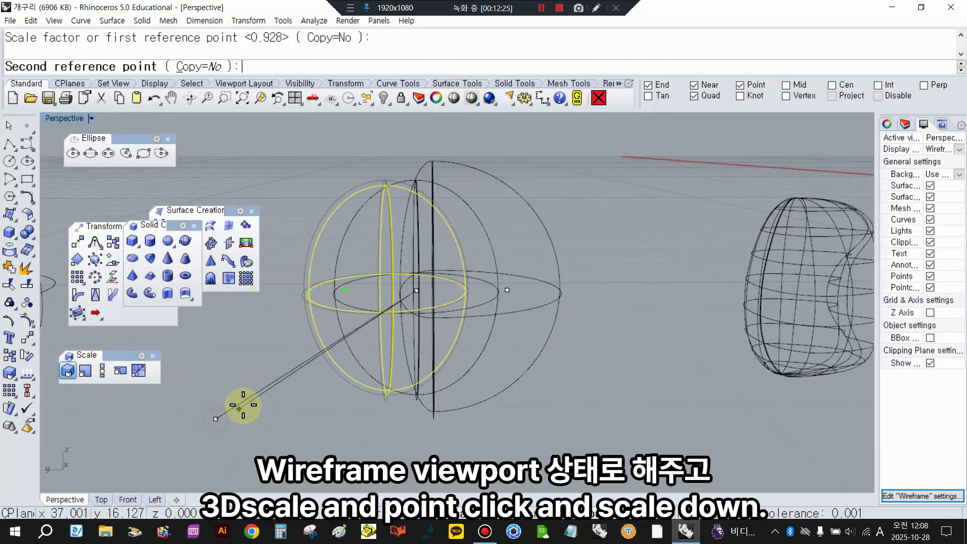
click(293, 373)
Step: Shift the small pupil ellipsoid slightly outward so it protrudes from the eyeball, adjusting its position in Shaded display
drag(368, 292, 356, 296)
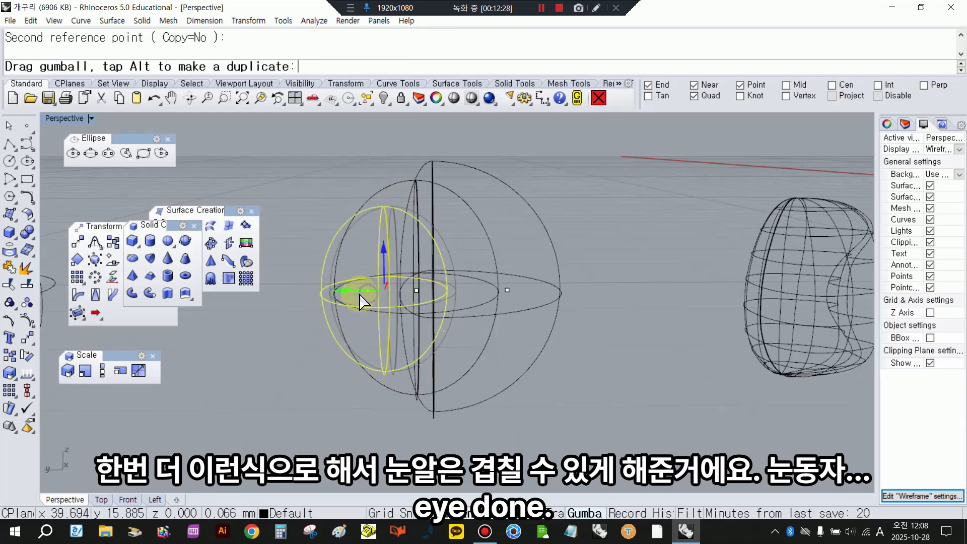
click(472, 105)
right_drag(450, 174, 539, 251)
mouse_move(494, 316)
right_down()
mouse_move(539, 304)
mouse_move(463, 323)
right_up()
mouse_move(423, 272)
mouse_down()
mouse_move(395, 324)
mouse_move(366, 318)
mouse_move(414, 305)
mouse_move(415, 275)
mouse_up()
click(429, 313)
right_drag(430, 313, 443, 346)
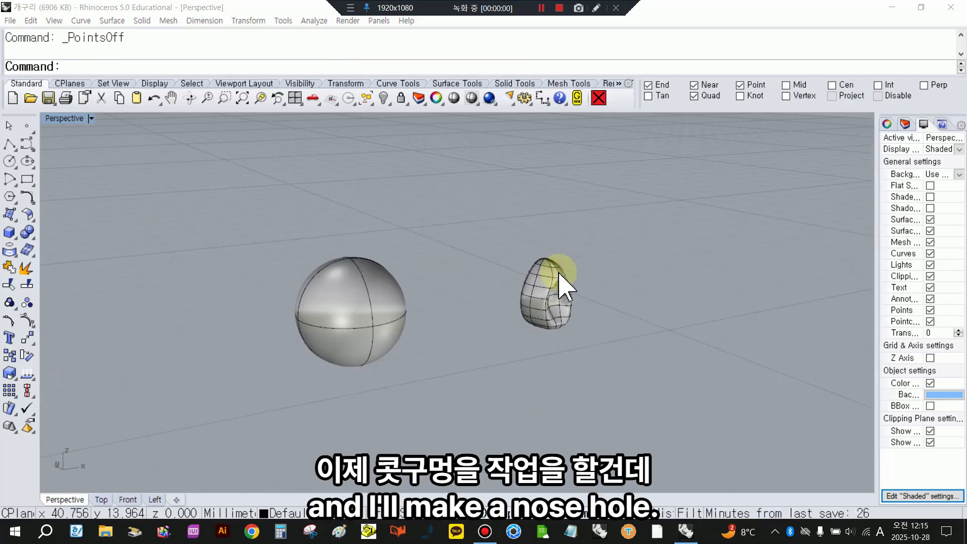
Step: Switch to the four-viewport layout and turn on the control points of the sphere beside the finished nostril surface
scroll(556, 295, up, 3)
right_drag(552, 283, 442, 229)
scroll(461, 270, up, 5)
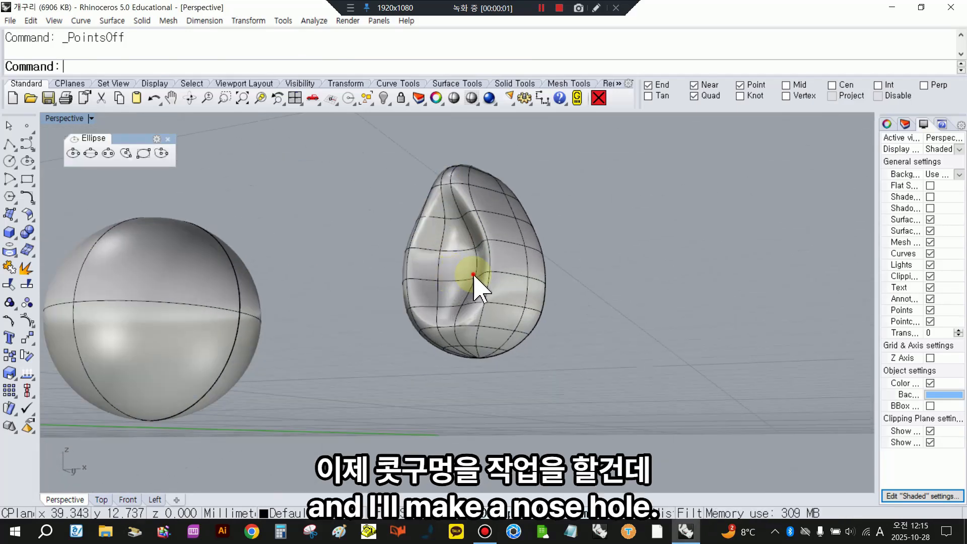
right_drag(464, 274, 526, 287)
scroll(573, 293, down, 4)
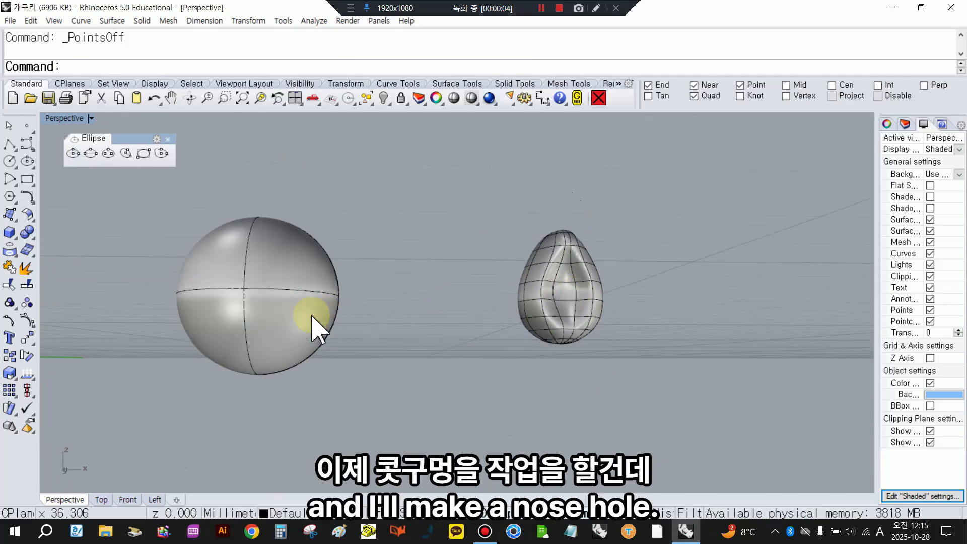
click(270, 307)
right_drag(262, 303, 294, 301)
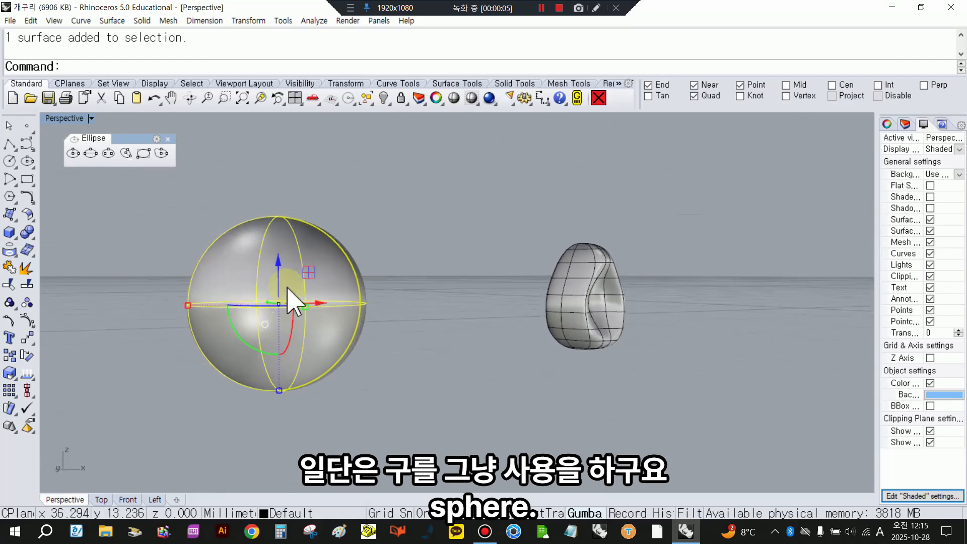
double_click(69, 118)
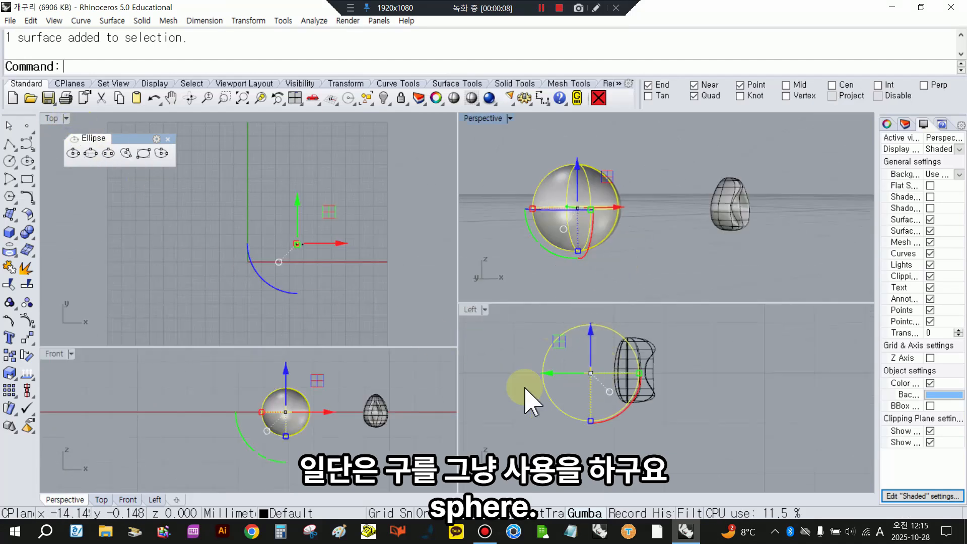
scroll(315, 302, up, 6)
click(24, 322)
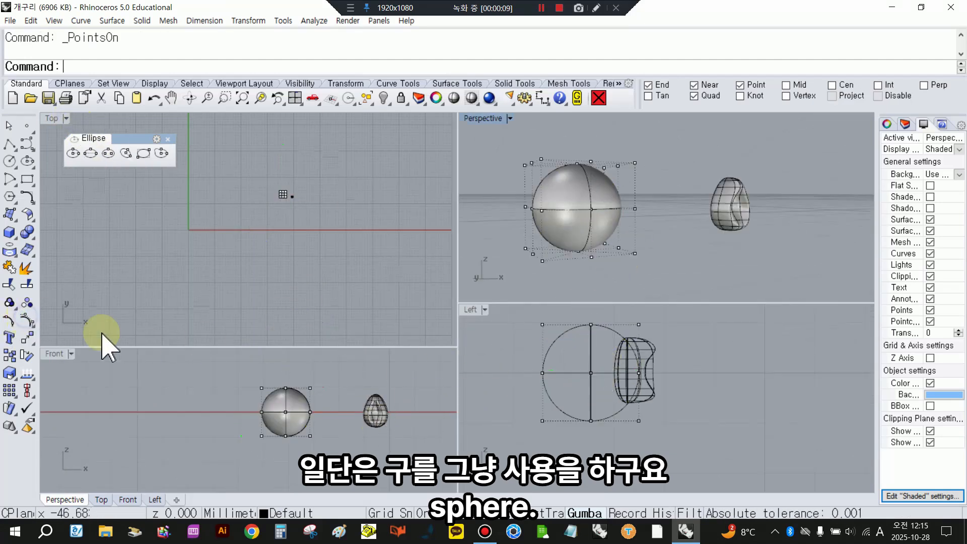
Step: Push the sphere's middle front control point inward to form a hollow
right_drag(645, 218, 614, 246)
scroll(620, 280, up, 3)
click(622, 282)
drag(595, 236, 567, 232)
click(695, 276)
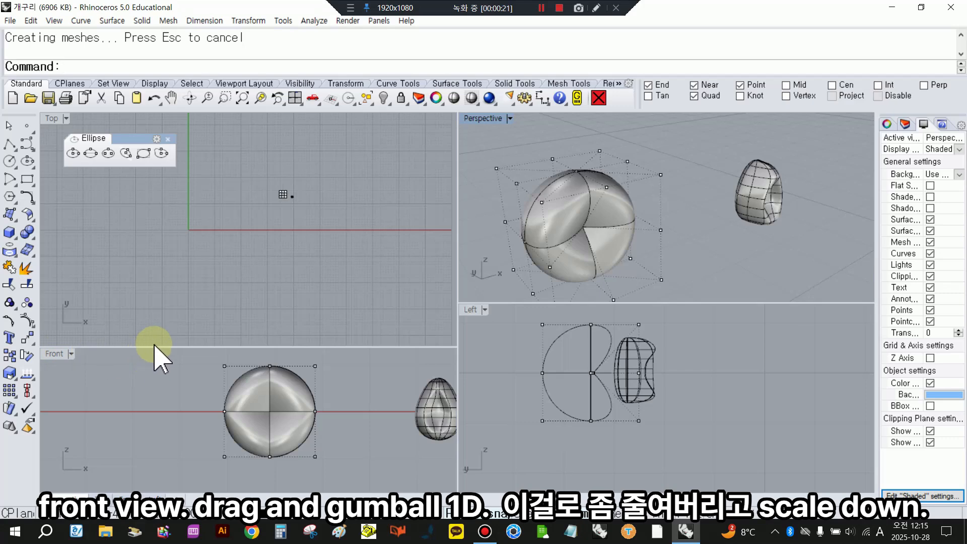
Step: Enlarge the Front viewport and narrow the sphere's upper and middle rows of control points horizontally
drag(165, 347, 194, 258)
click(238, 319)
scroll(237, 361, down, 2)
drag(171, 303, 389, 418)
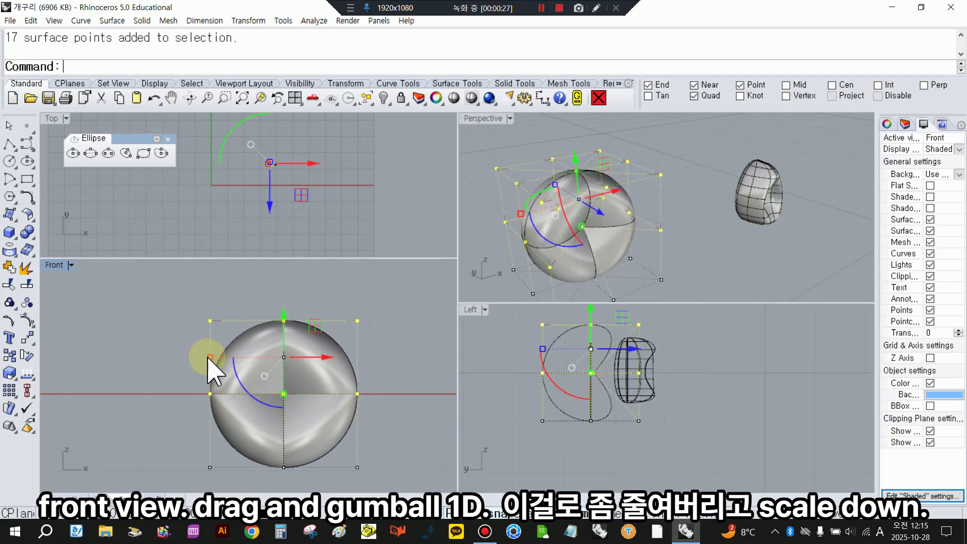
drag(208, 357, 226, 381)
click(154, 378)
Step: Narrow only the top row of control points horizontally in the Front view to form a teardrop shape
drag(185, 308, 385, 367)
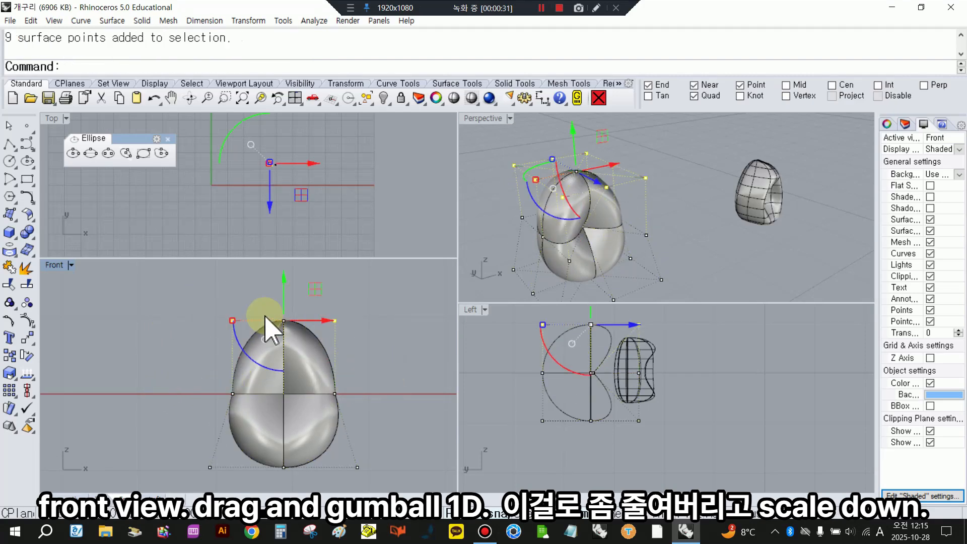
drag(231, 321, 257, 330)
click(380, 357)
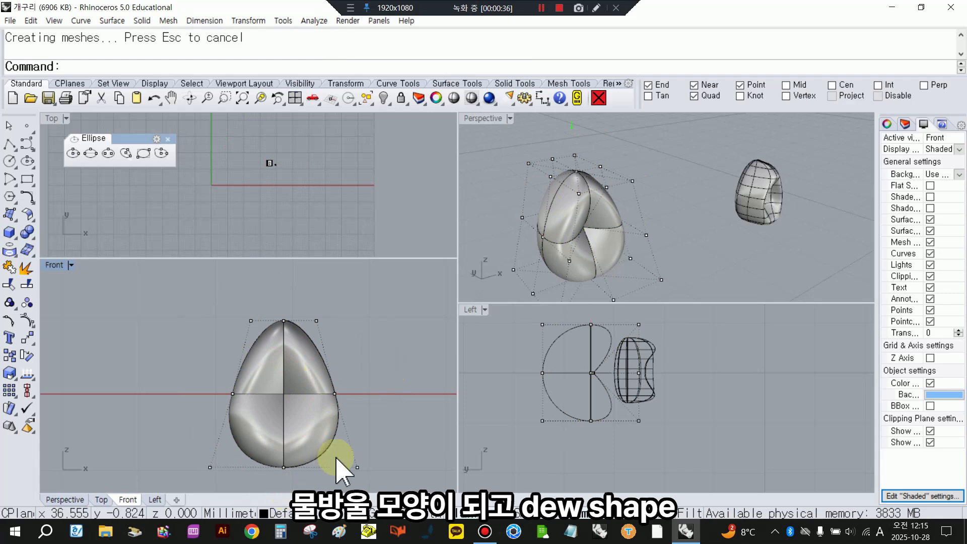
Step: In the Left view, move the control points opposite the hollow toward it to thin the teardrop, and turn off the points
drag(525, 315, 555, 470)
drag(537, 363, 597, 383)
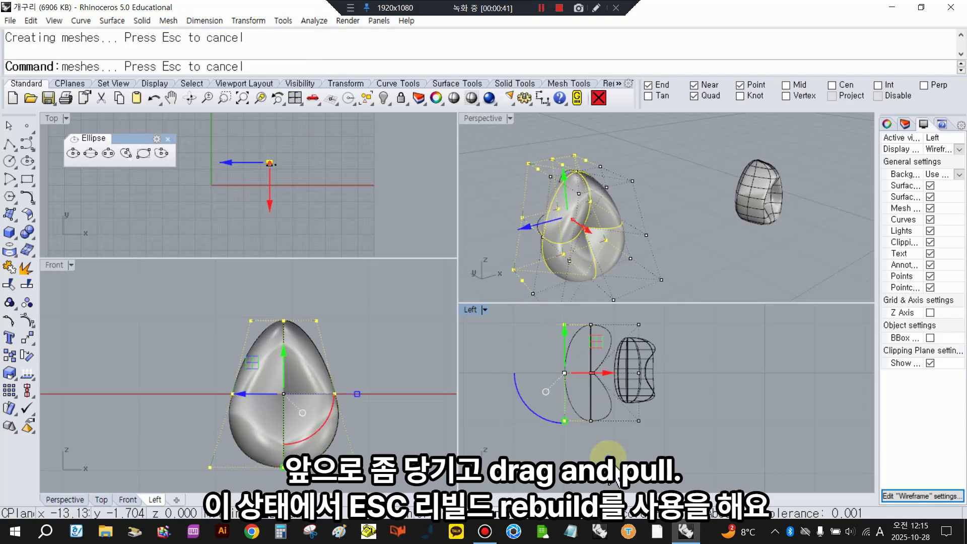
click(553, 290)
right_drag(553, 290, 627, 225)
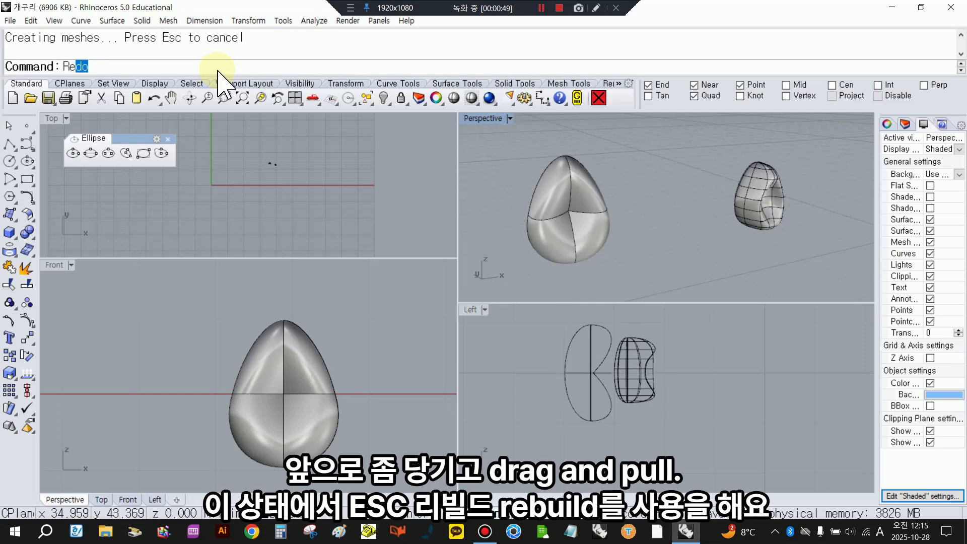
Step: Rebuild the teardrop surface with 12 points in U and V, degree 3 in both directions, deleting the input
text(buil)
key(Return)
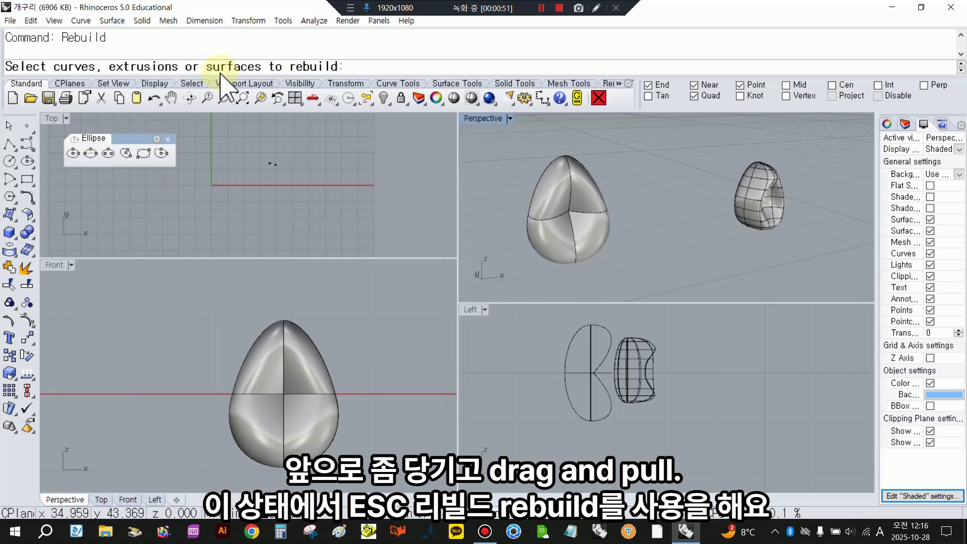
click(566, 221)
key(Return)
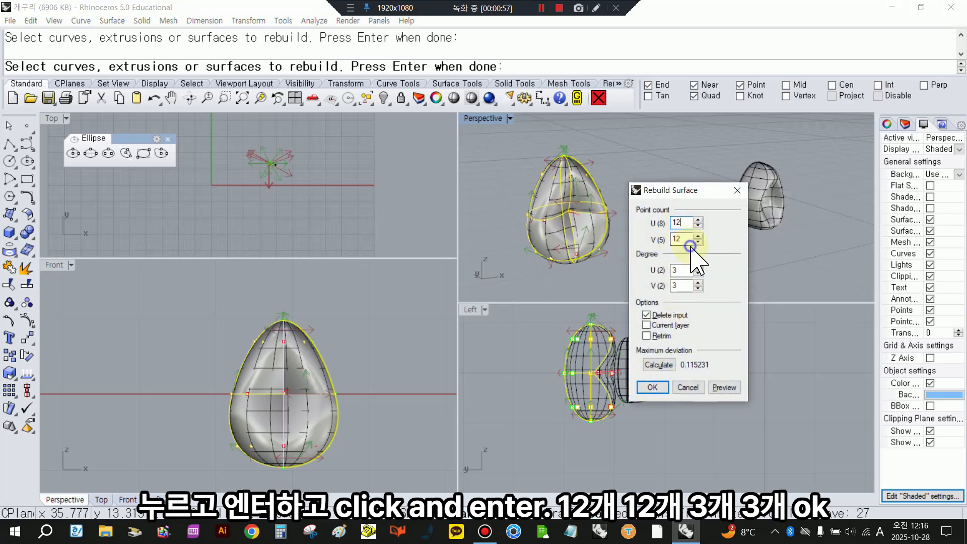
click(661, 389)
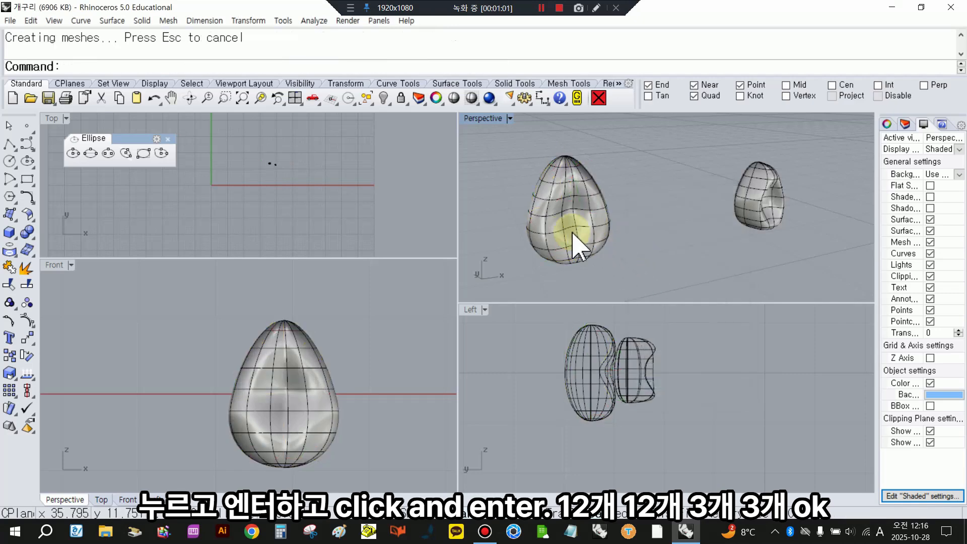
scroll(572, 233, up, 5)
mouse_move(639, 241)
right_down()
mouse_move(557, 251)
mouse_move(540, 296)
mouse_move(624, 244)
right_up()
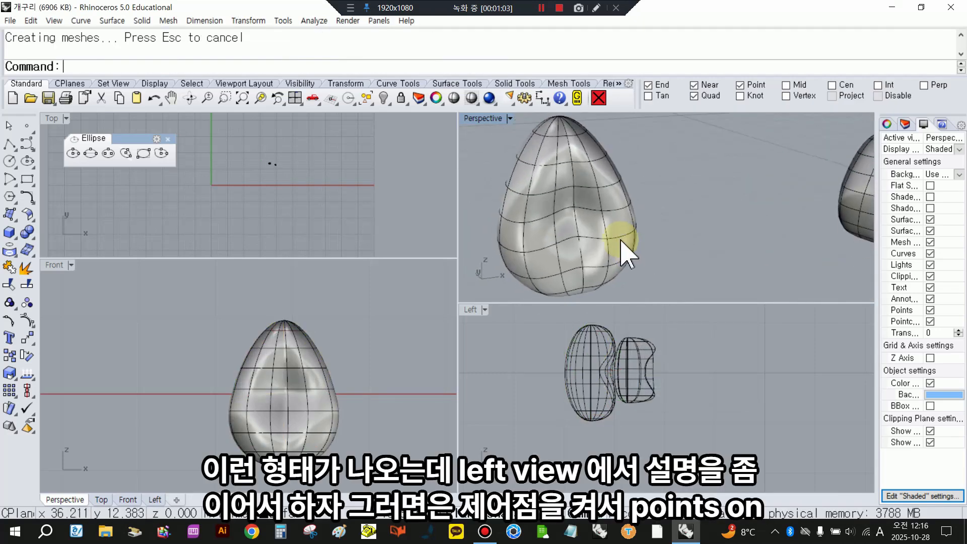
Step: Turn on the rebuilt teardrop surface's control points in the enlarged Left viewport
click(625, 244)
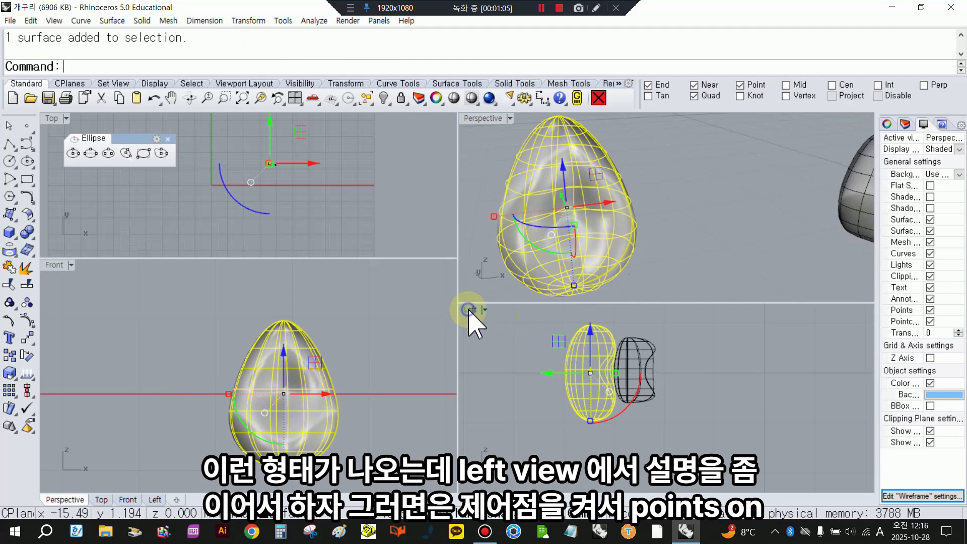
double_click(469, 309)
right_drag(449, 339, 512, 296)
drag(451, 274, 345, 279)
click(25, 322)
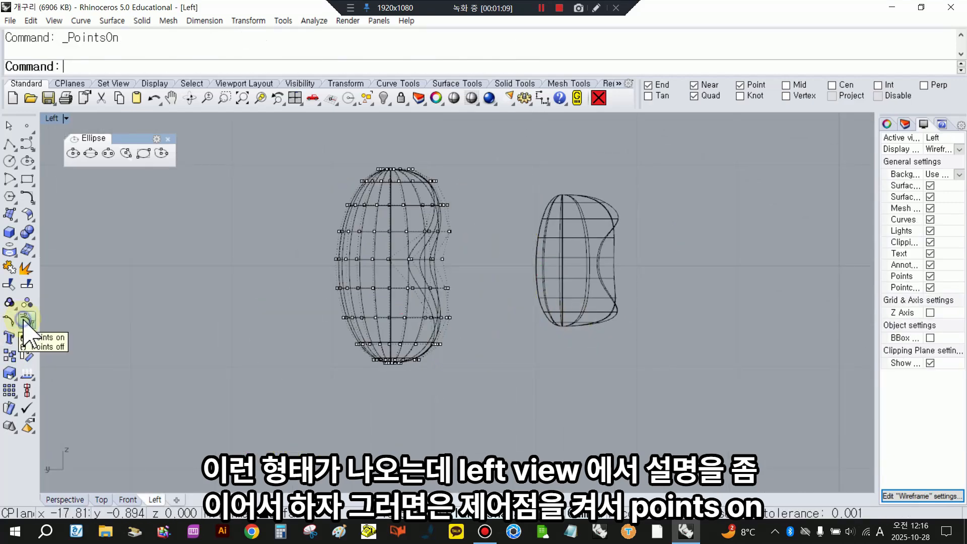
Step: Align the teardrop's uppermost control points to one height using Set Points with only Set Z enabled, aligned to World
click(27, 339)
drag(50, 332, 54, 317)
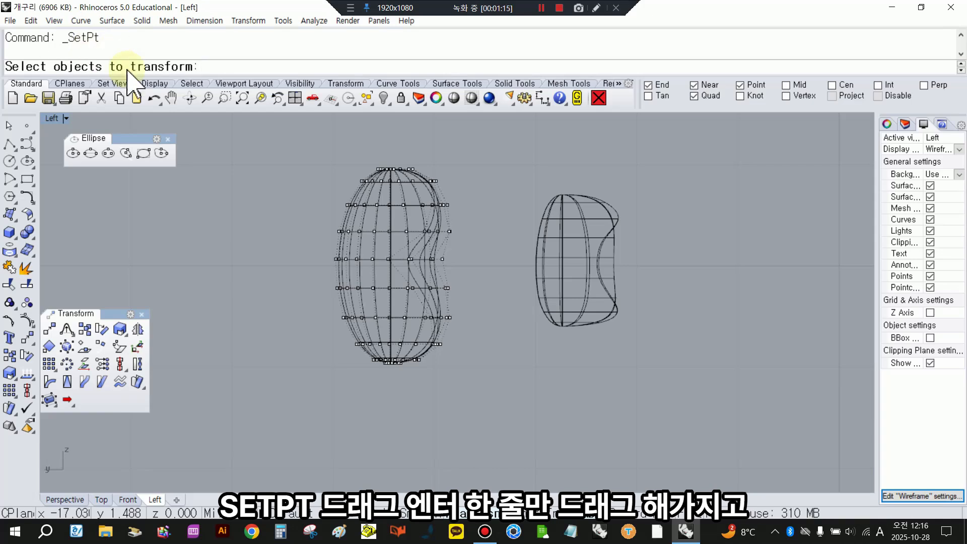
drag(506, 179, 506, 179)
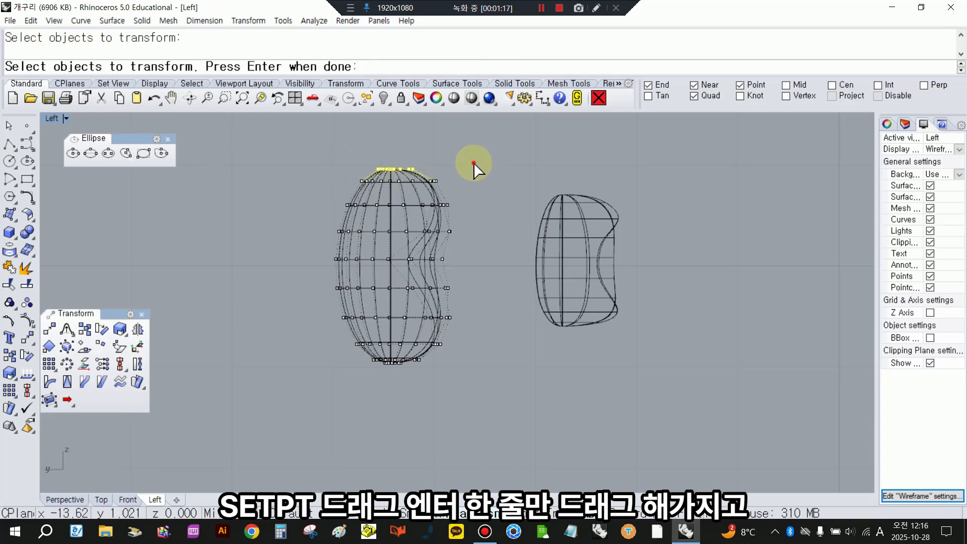
key(Return)
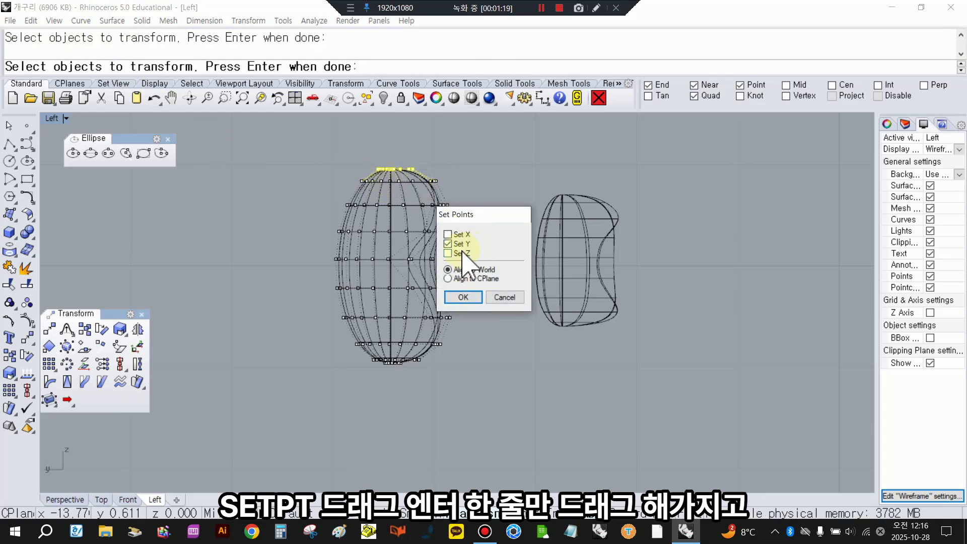
click(459, 297)
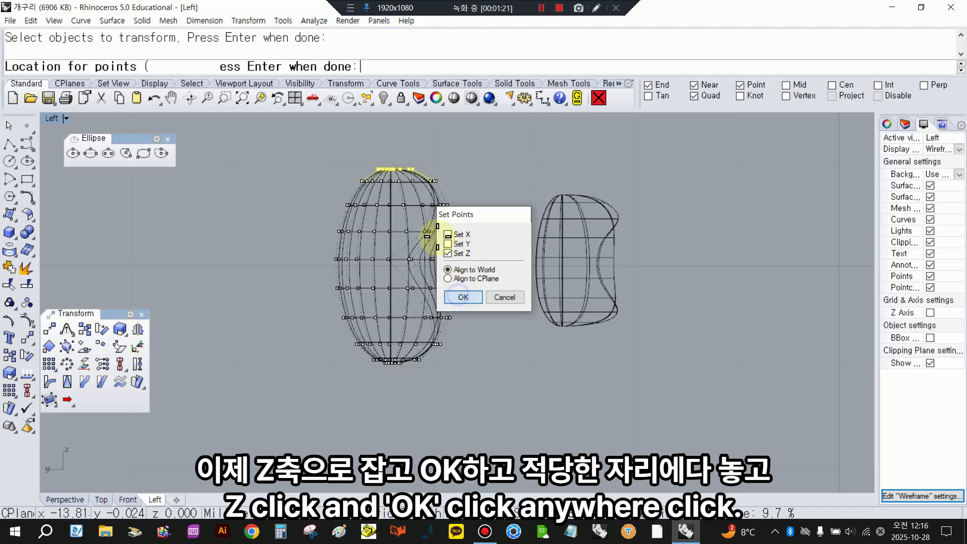
scroll(386, 171, up, 5)
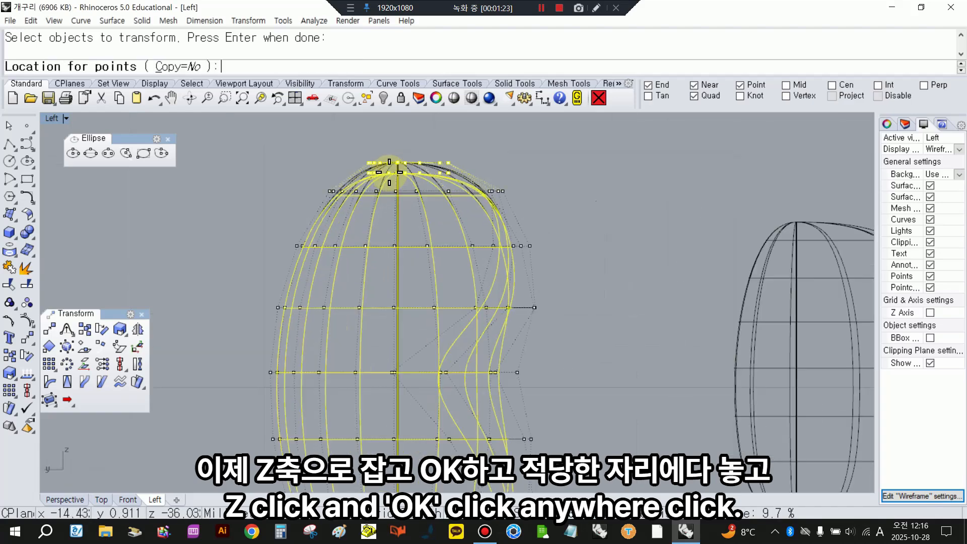
click(384, 166)
Step: Level the teardrop's lowest control points with Set Points, constraining only Z
scroll(347, 343, down, 3)
key(Up)
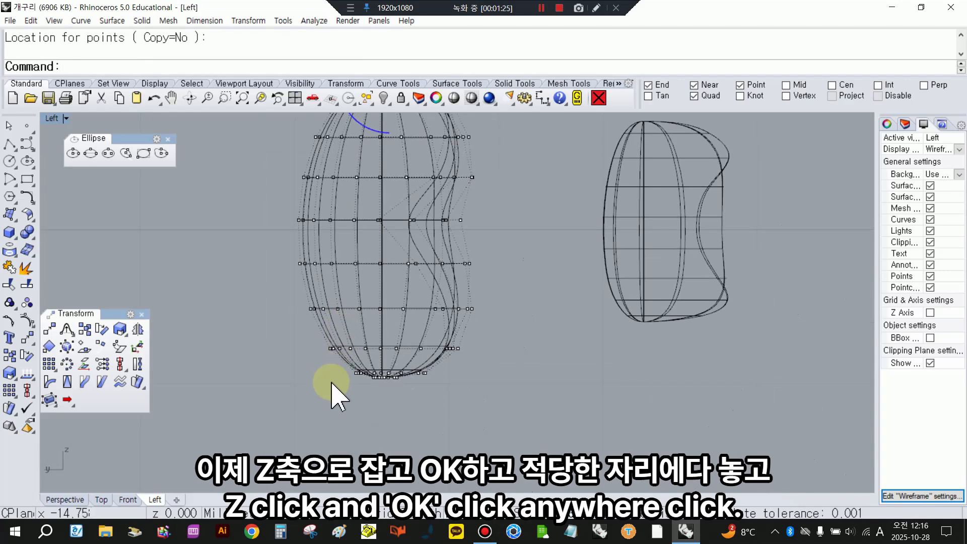
drag(338, 377, 443, 421)
right_click(443, 421)
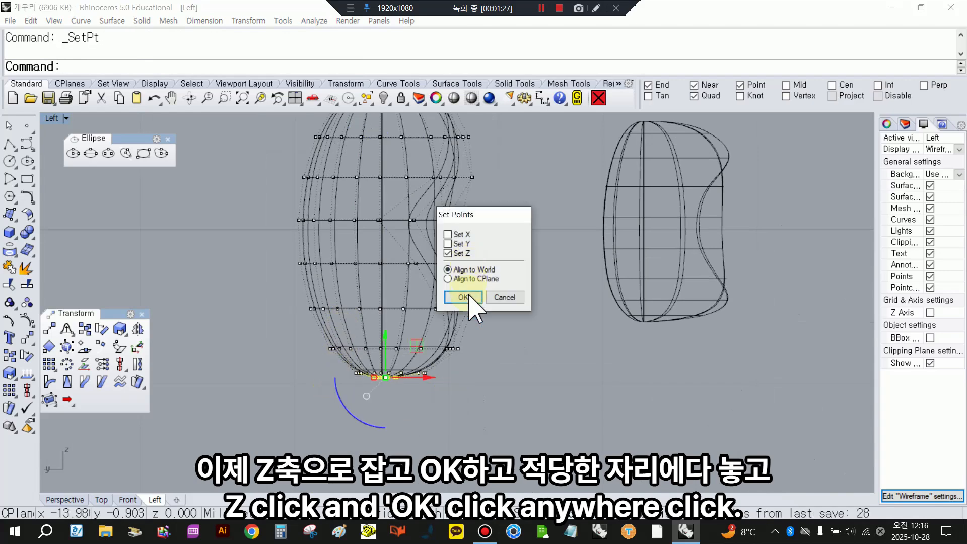
click(459, 297)
key(Down)
key(Down)
key(Down)
key(Down)
key(Down)
key(Down)
key(Down)
key(Down)
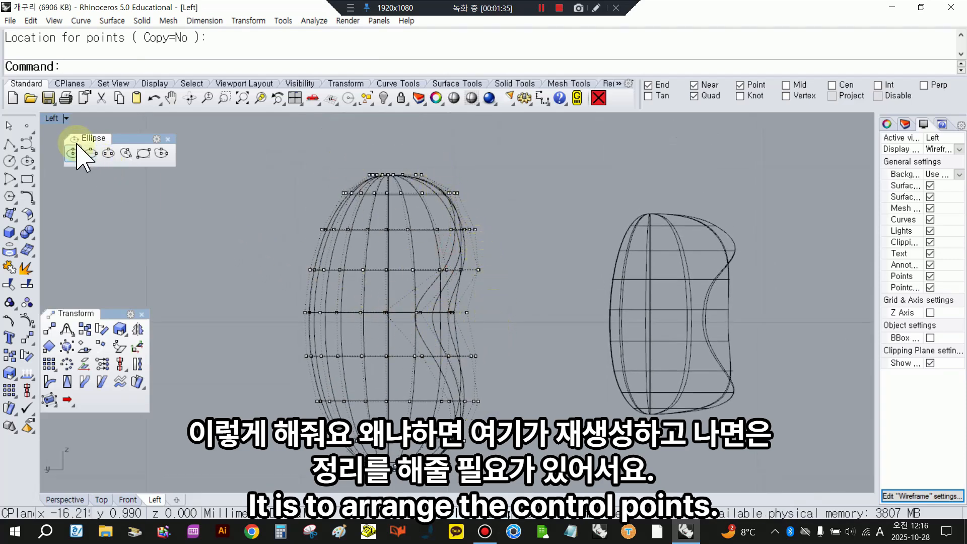
Step: Return to four viewports and pull the two sunken mid-height control points beside the hollow outward in the Left view
double_click(52, 119)
right_drag(630, 210, 611, 174)
click(611, 170)
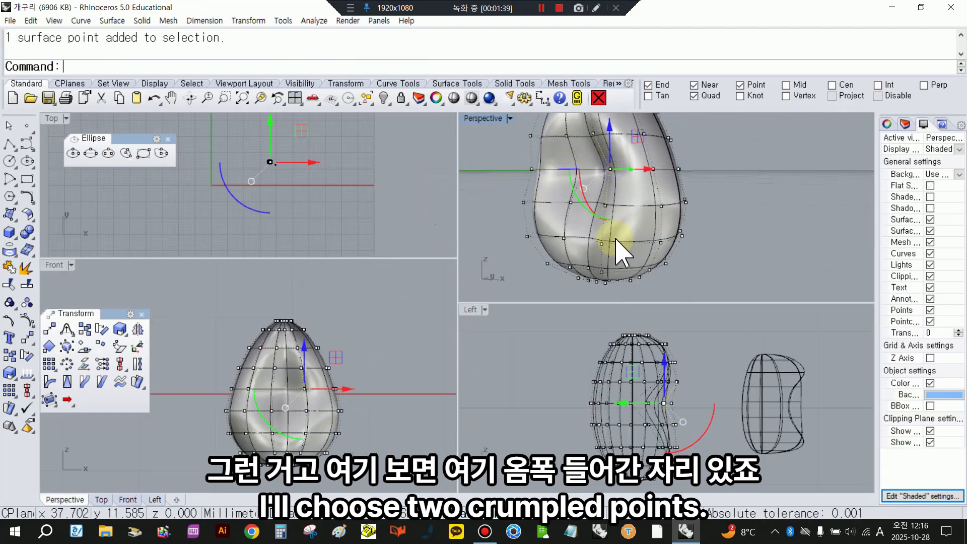
click(534, 171)
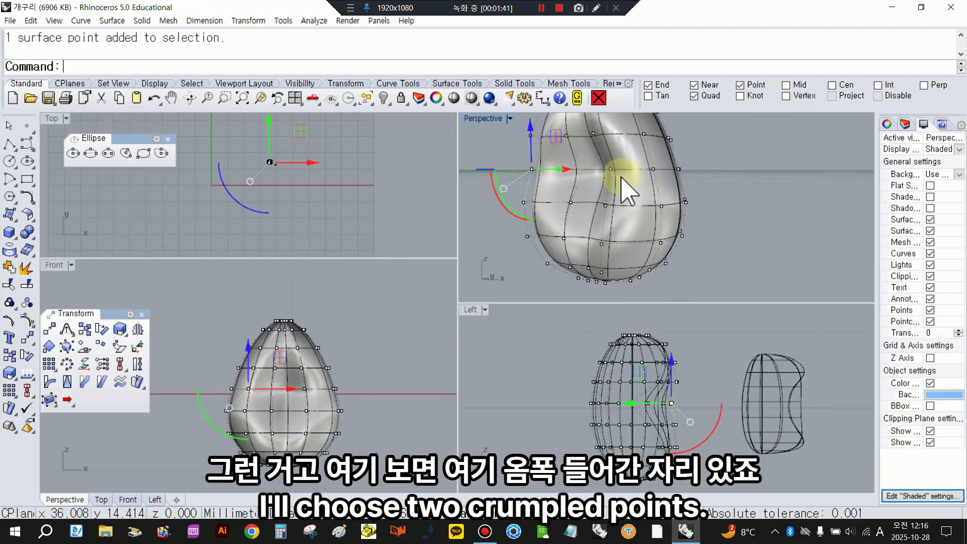
scroll(534, 174, up, 3)
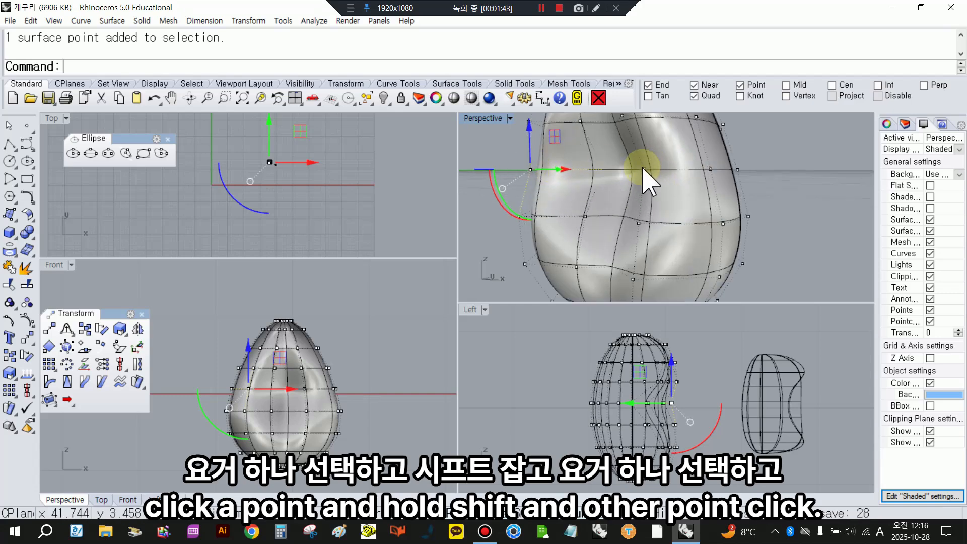
shift+click(645, 170)
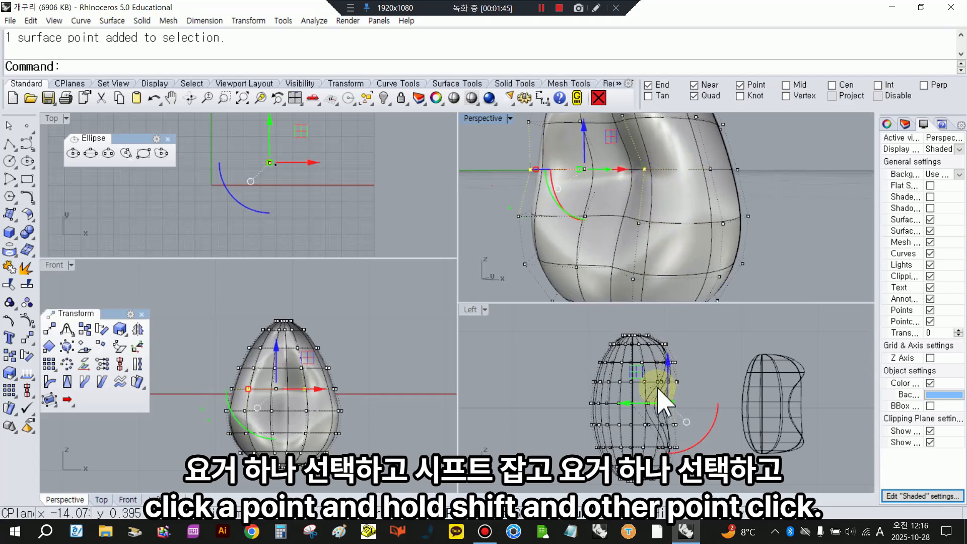
scroll(634, 400, up, 2)
drag(636, 403, 651, 403)
click(725, 388)
Step: Select the two central control points above the hollow and pull them outward together in the Left view
scroll(699, 258, down, 3)
right_drag(699, 258, 712, 129)
scroll(650, 189, up, 3)
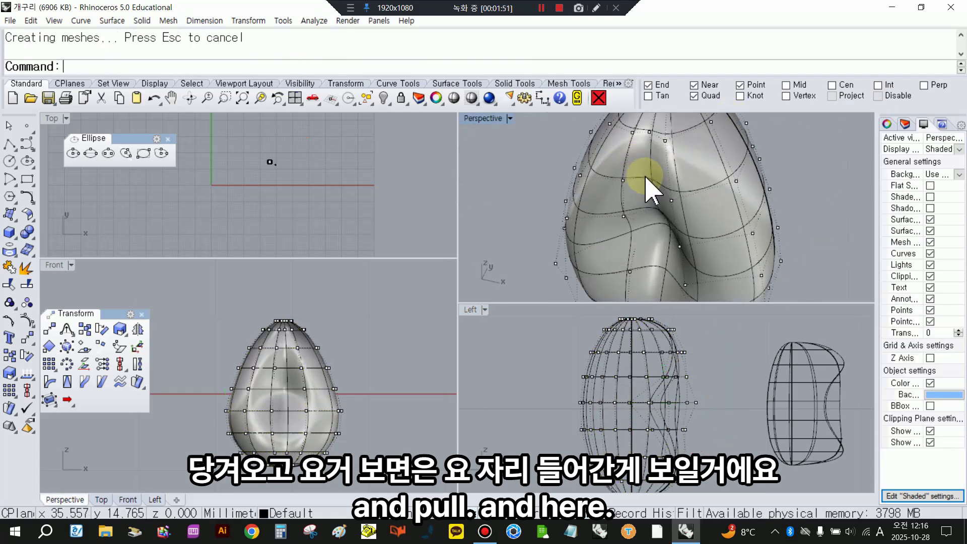
click(651, 179)
scroll(649, 179, up, 2)
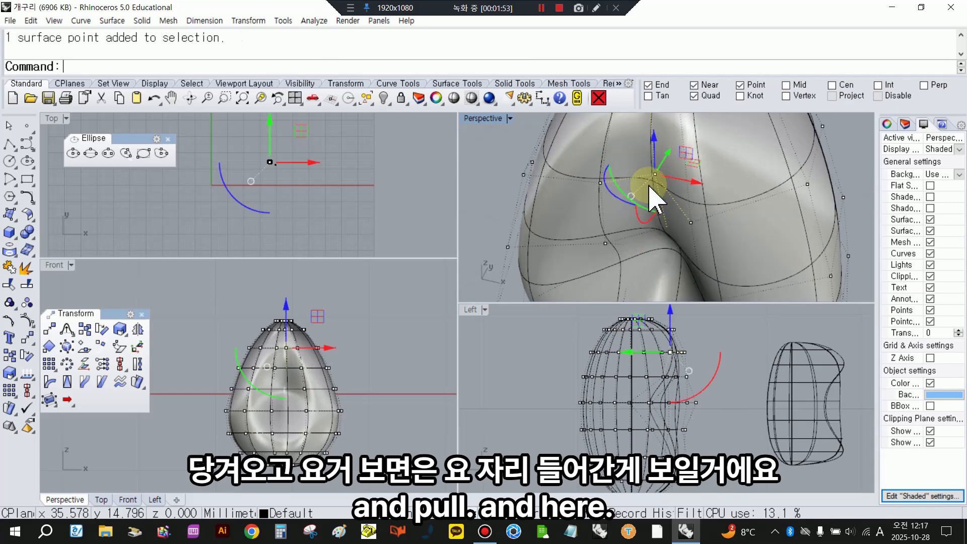
scroll(649, 193, down, 2)
right_drag(649, 195, 711, 226)
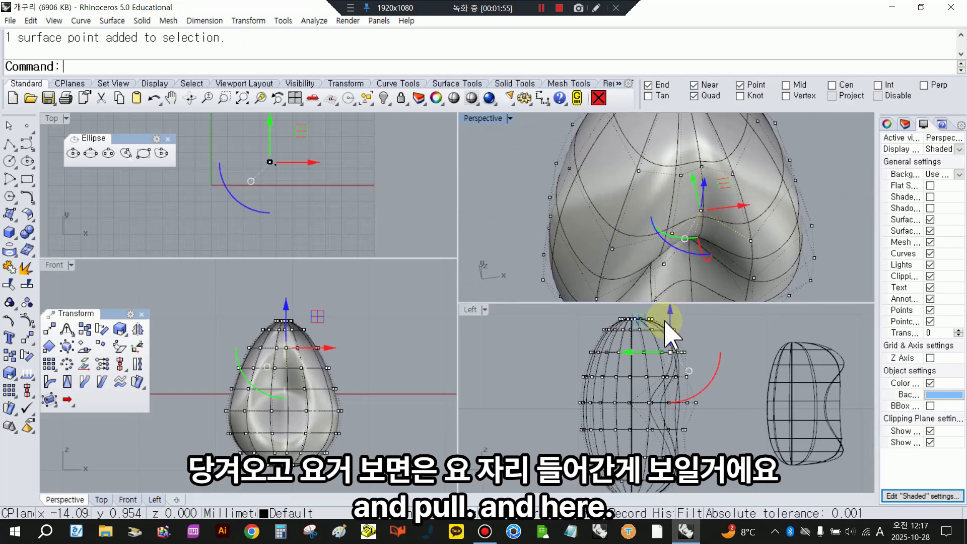
scroll(670, 335, up, 5)
click(655, 334)
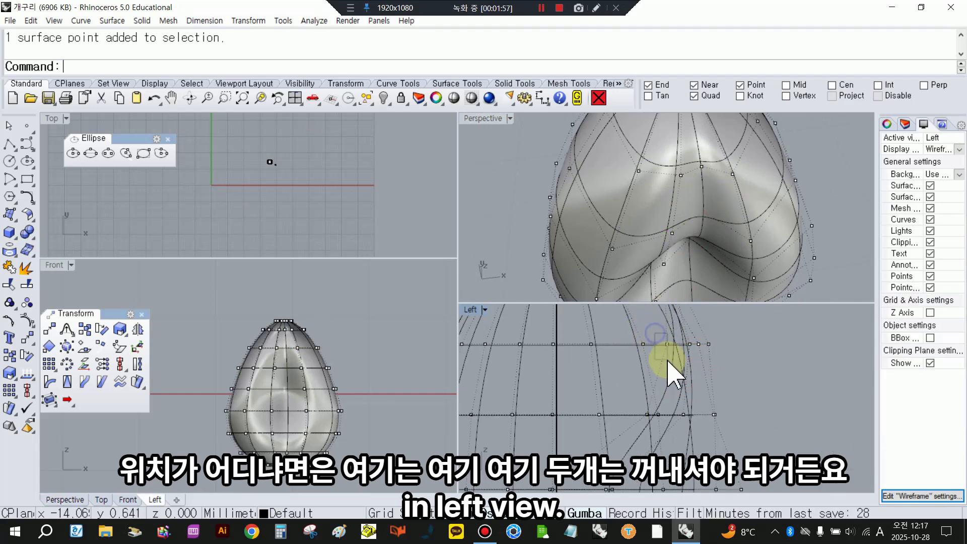
mouse_move(665, 333)
right_down()
mouse_move(665, 372)
mouse_move(670, 347)
right_up()
scroll(672, 347, up, 4)
click(673, 343)
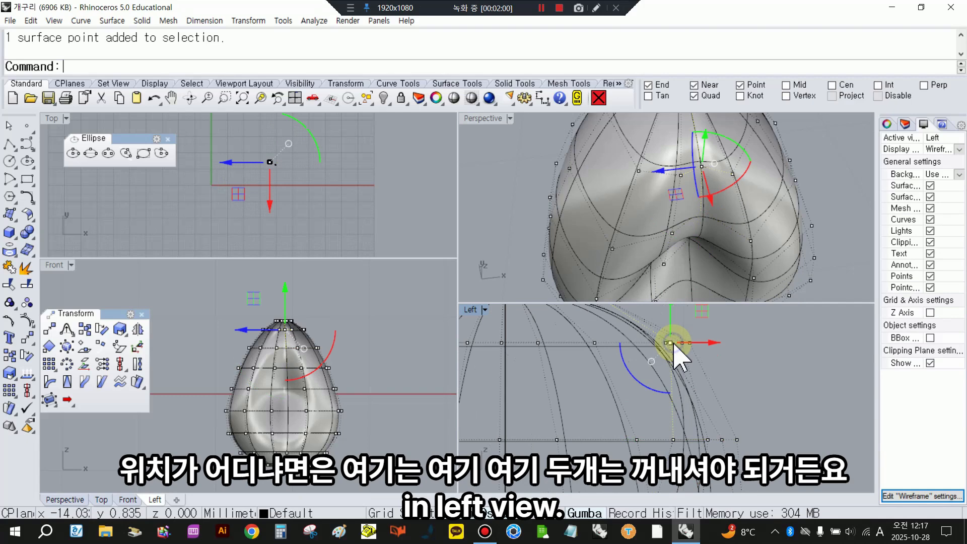
click(674, 439)
click(673, 345)
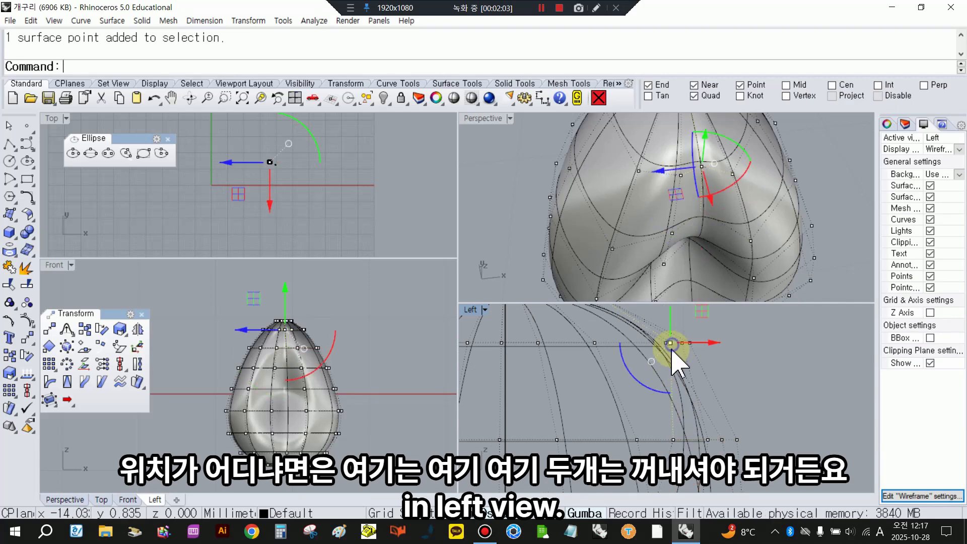
shift+click(673, 440)
drag(712, 391, 731, 406)
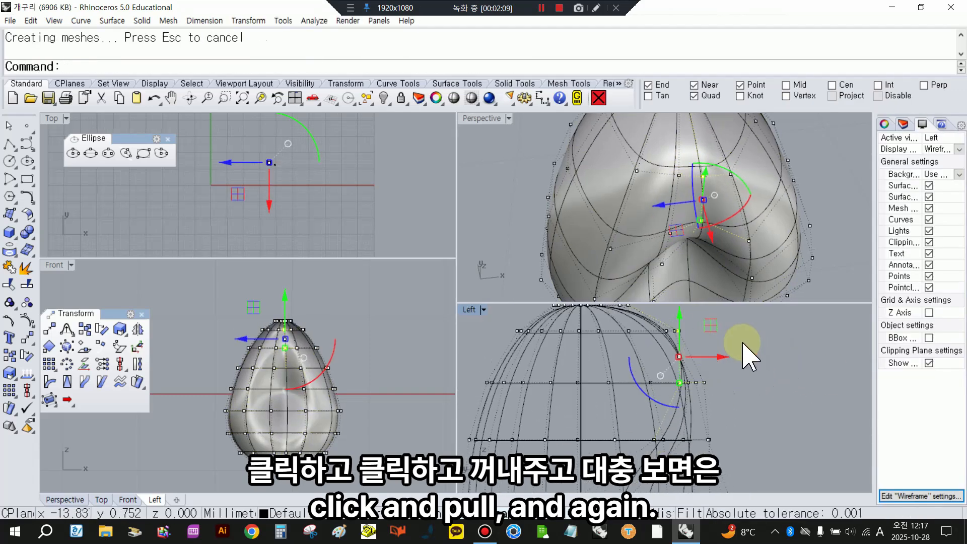
Step: Pull the central control point below the hollow slightly outward in the Left view
mouse_move(748, 196)
right_down()
mouse_move(740, 168)
mouse_move(706, 296)
mouse_move(635, 143)
mouse_move(695, 231)
right_up()
scroll(676, 346, down, 6)
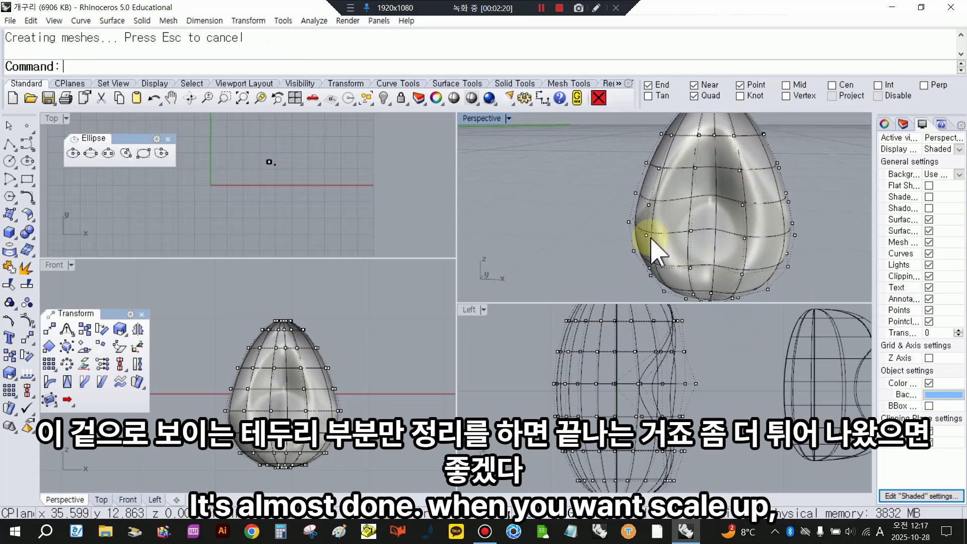
right_drag(792, 244, 718, 255)
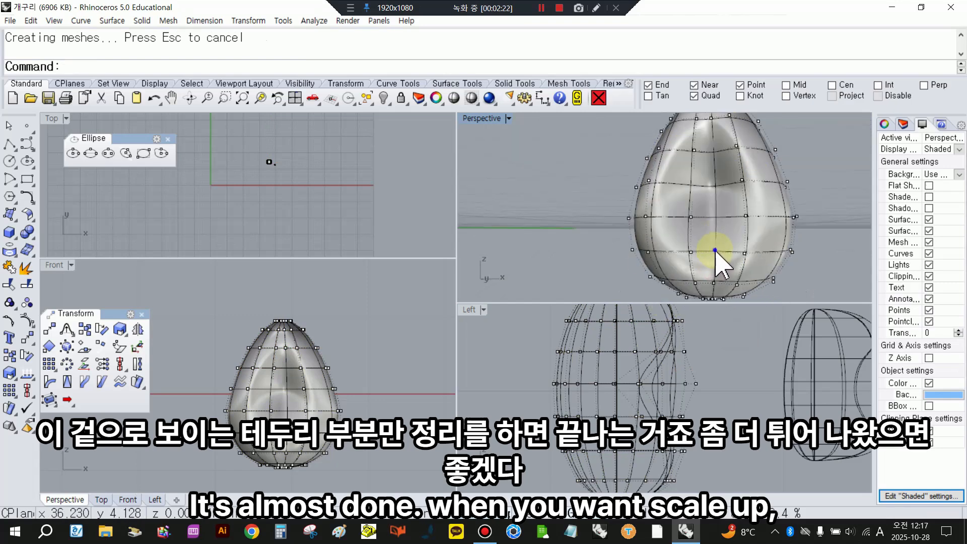
click(716, 251)
right_drag(624, 434, 648, 395)
drag(647, 409, 652, 411)
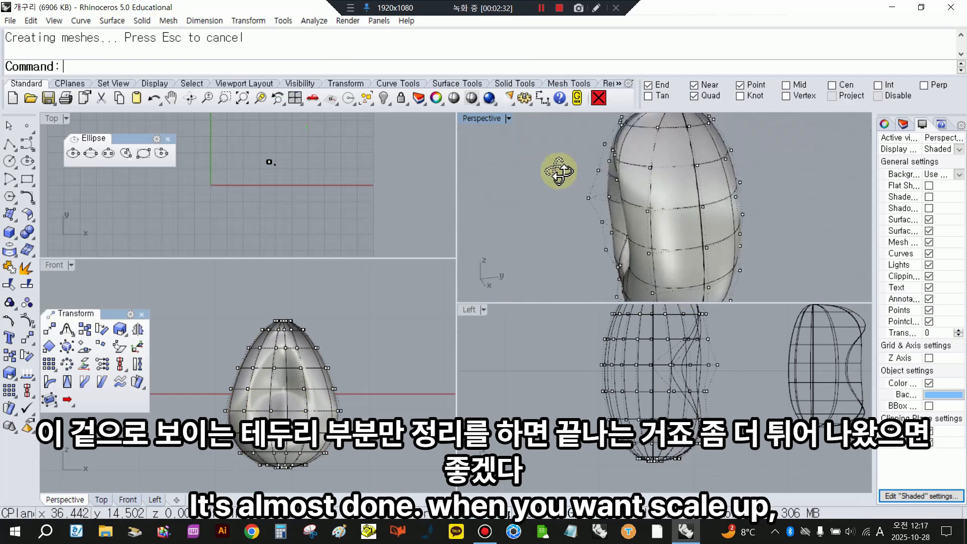
Step: Turn off the control points and scale the teardrop up slightly in its depth direction only, in the Left view
mouse_move(558, 171)
right_down()
mouse_move(771, 142)
mouse_move(715, 212)
right_up()
right_drag(672, 376, 640, 396)
scroll(625, 369, up, 4)
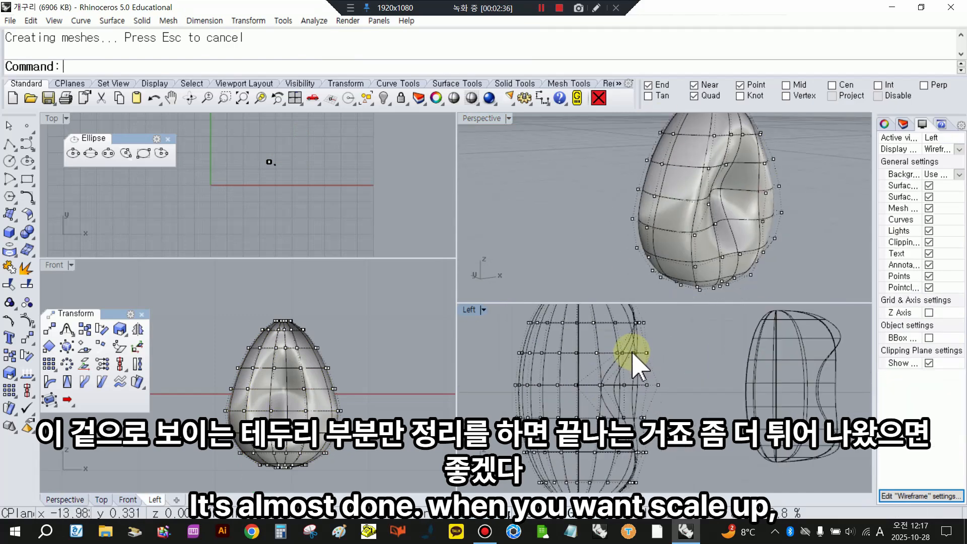
scroll(631, 355, down, 2)
right_drag(766, 239, 683, 302)
scroll(660, 385, down, 2)
key(Escape)
click(641, 361)
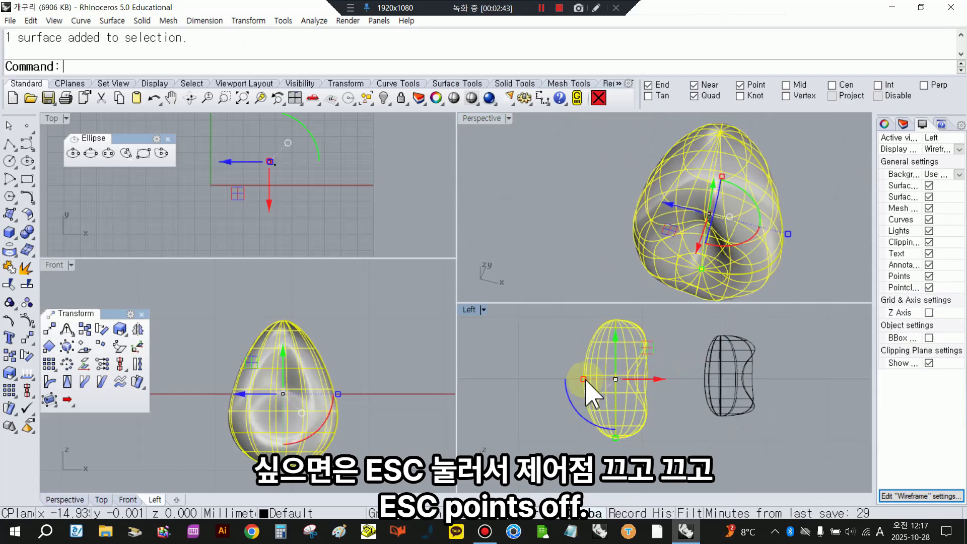
drag(585, 380, 578, 382)
click(542, 371)
Step: Select the scaled teardrop with its hollow facing the view and turn its control points on again
right_drag(642, 242, 759, 216)
scroll(728, 204, up, 2)
click(728, 205)
click(722, 255)
right_drag(637, 255, 534, 227)
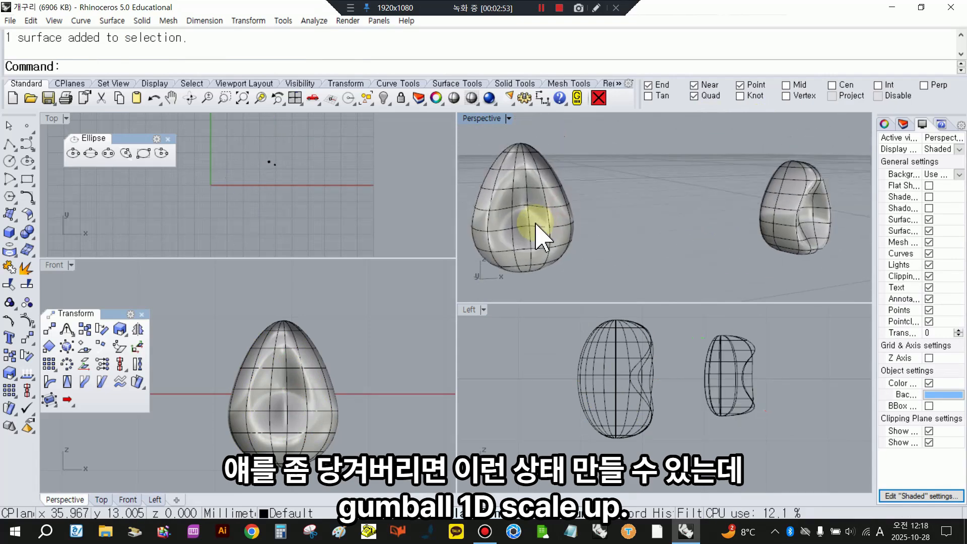
click(524, 230)
scroll(522, 225, up, 4)
key(F10)
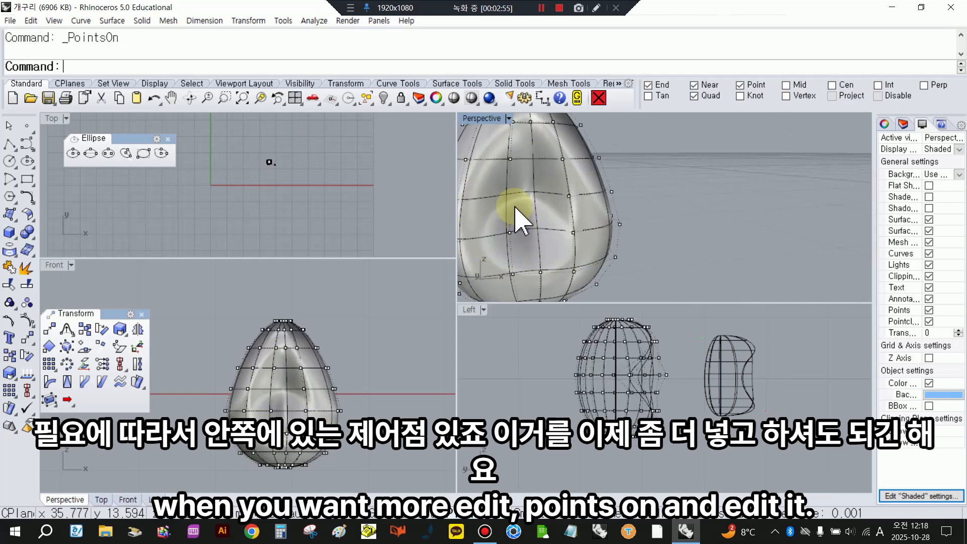
Step: Push one control point inside the hollow deeper into the teardrop in the Left view
click(510, 194)
scroll(636, 407, up, 5)
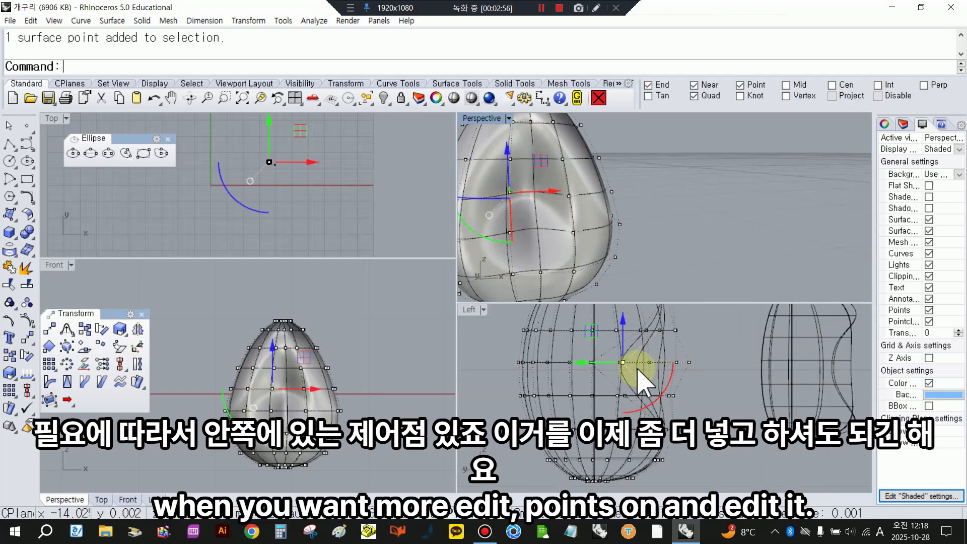
click(633, 373)
click(617, 357)
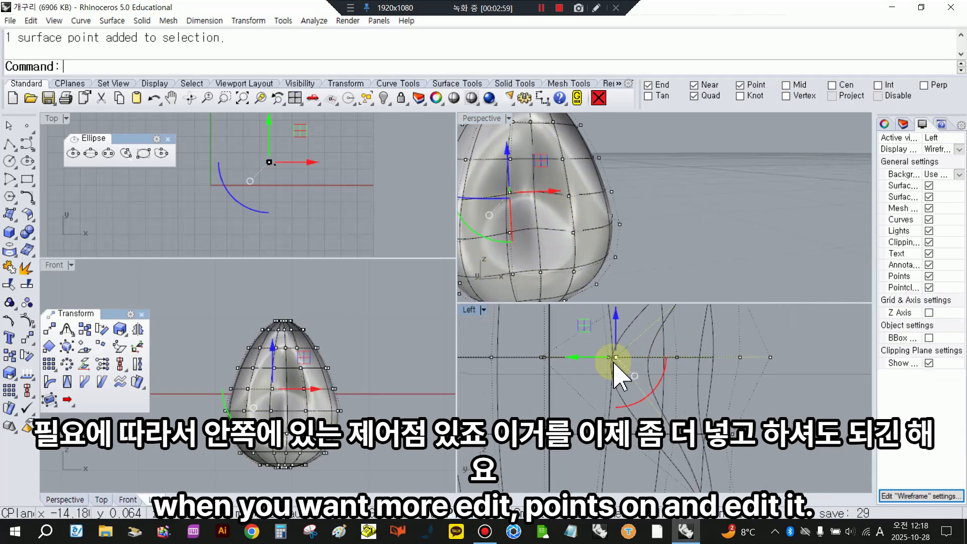
right_drag(601, 219, 665, 234)
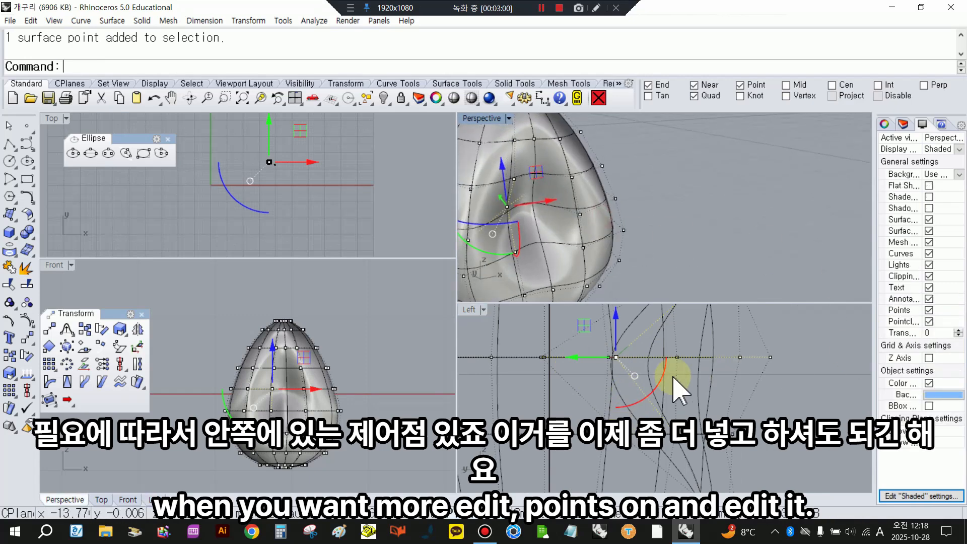
mouse_move(584, 358)
mouse_down()
mouse_move(554, 357)
mouse_move(570, 356)
mouse_up()
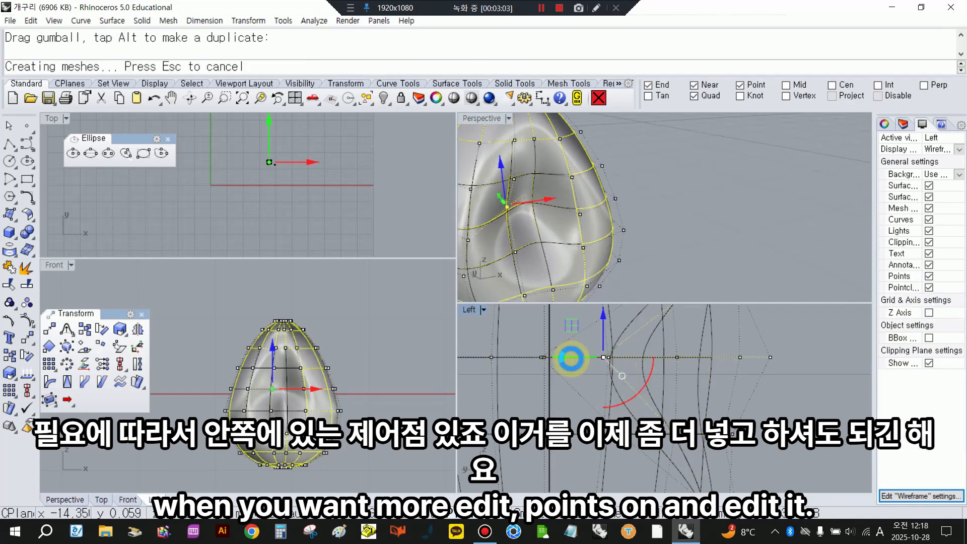
Step: Turn off the control points and delete the practice teardrop surface
key(Escape)
key(Escape)
click(650, 378)
key(Delete)
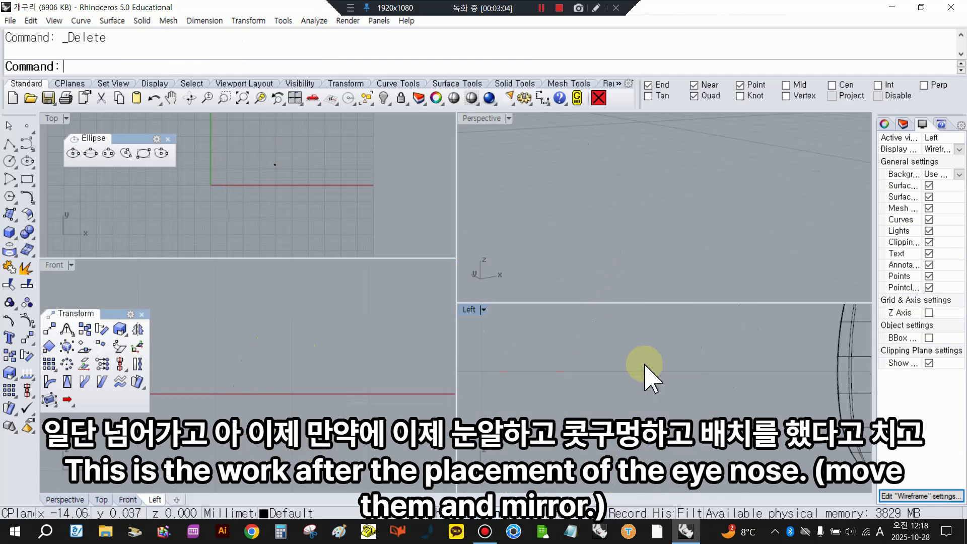
Step: Show all hidden objects and enlarge the Perspective viewport around the frog body with its eye and nostrils
scroll(509, 202, down, 3)
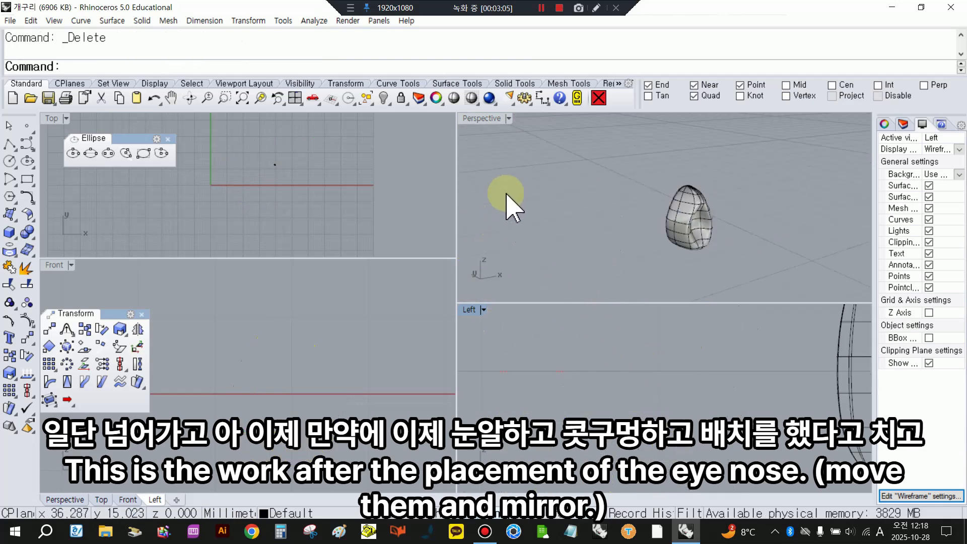
click(386, 99)
mouse_move(648, 216)
right_down()
mouse_move(594, 226)
mouse_move(690, 233)
mouse_move(636, 225)
right_up()
scroll(625, 206, down, 6)
right_drag(788, 226, 509, 222)
double_click(482, 119)
scroll(428, 302, up, 6)
scroll(408, 332, up, 2)
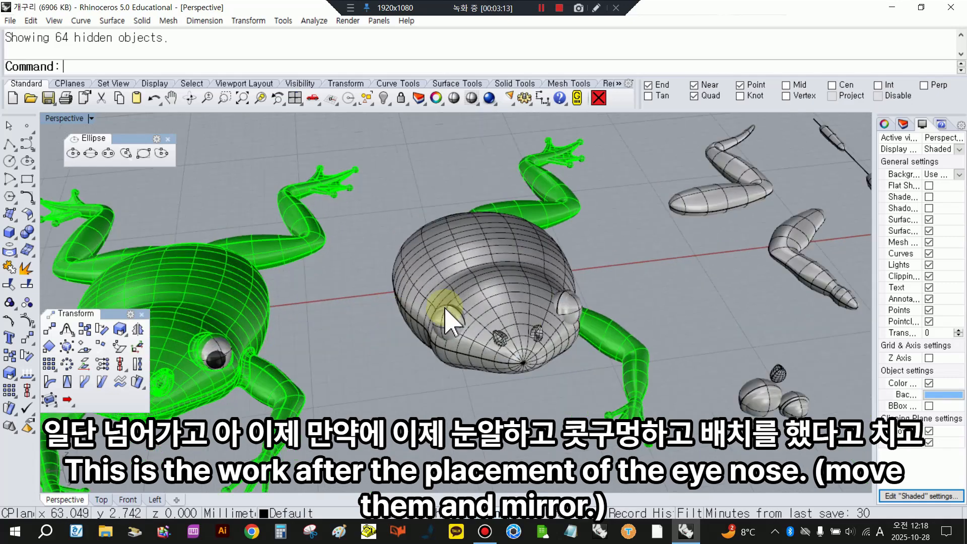
Step: Turn off the isocurves and surface edges in the Shaded display and inspect the placed nostrils and eyes around the frog's head
click(930, 221)
click(932, 230)
right_drag(598, 349, 507, 338)
scroll(372, 298, up, 6)
right_drag(375, 328, 501, 201)
click(636, 191)
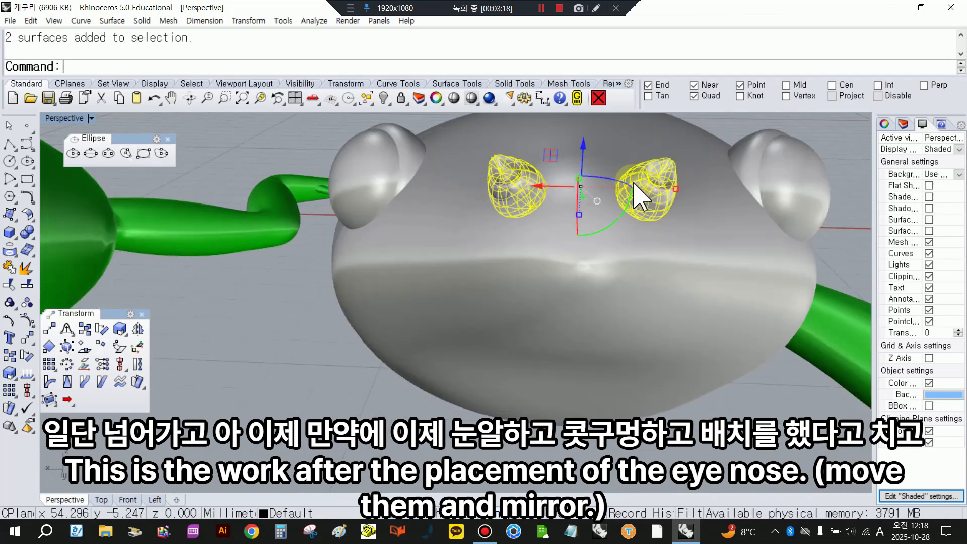
click(602, 332)
scroll(488, 374, down, 7)
right_drag(487, 374, 365, 411)
click(405, 489)
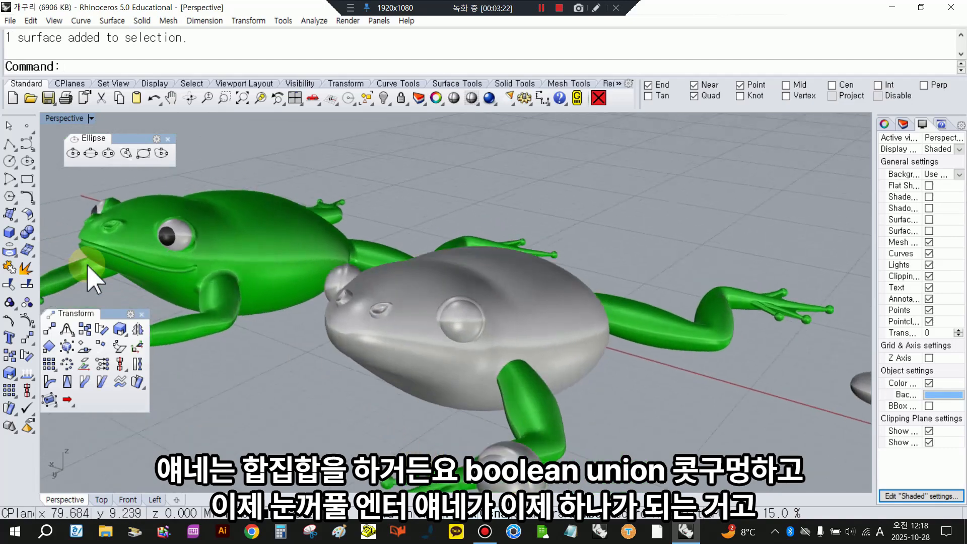
Step: Boolean-union the grey frog body with both nostrils and the eyelids, and select the joined polysurface to check it
click(26, 233)
click(400, 330)
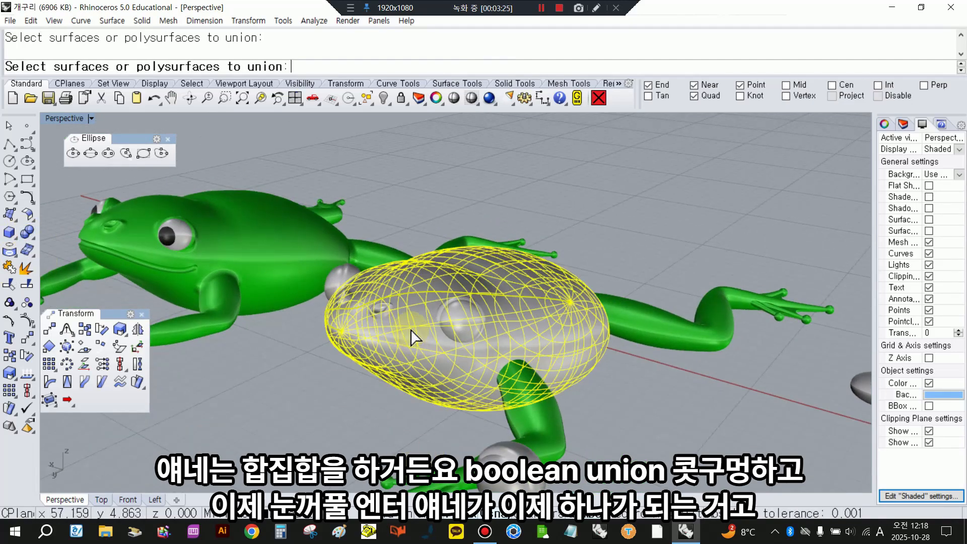
scroll(414, 339, up, 3)
click(384, 308)
click(328, 292)
scroll(319, 277, up, 2)
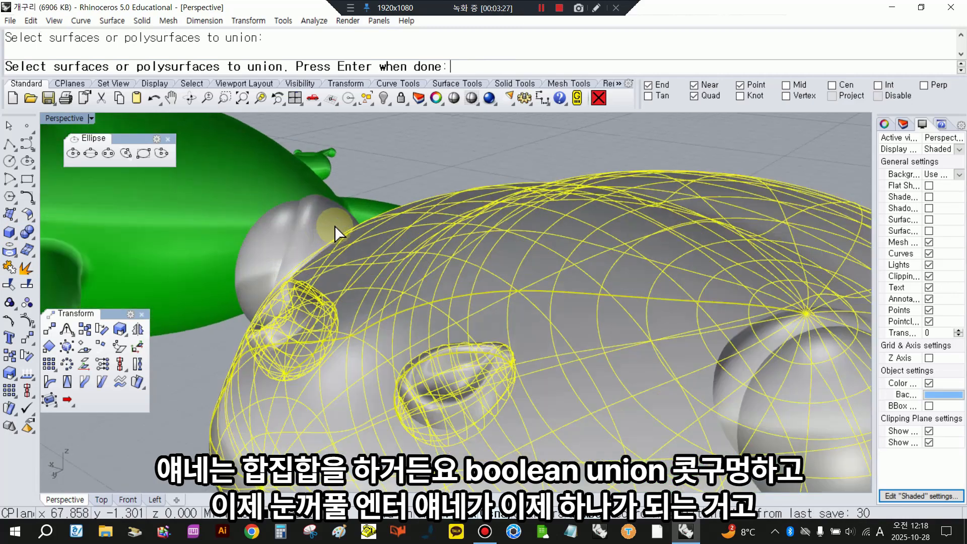
click(733, 339)
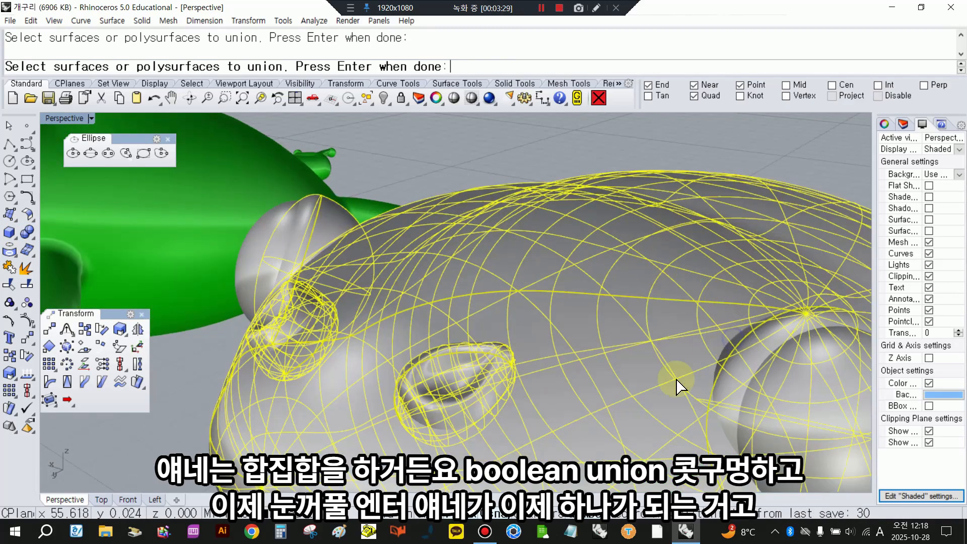
scroll(566, 290, down, 3)
right_click(565, 289)
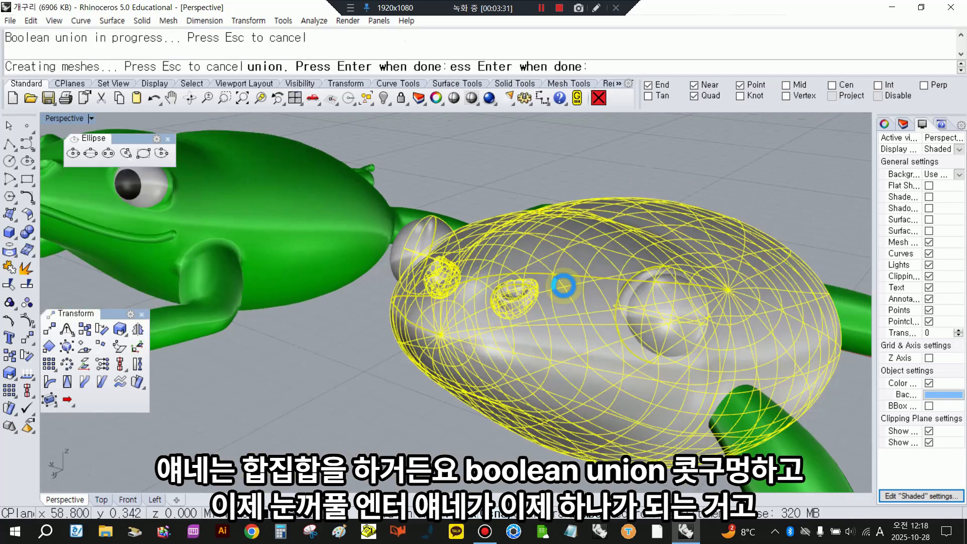
click(559, 317)
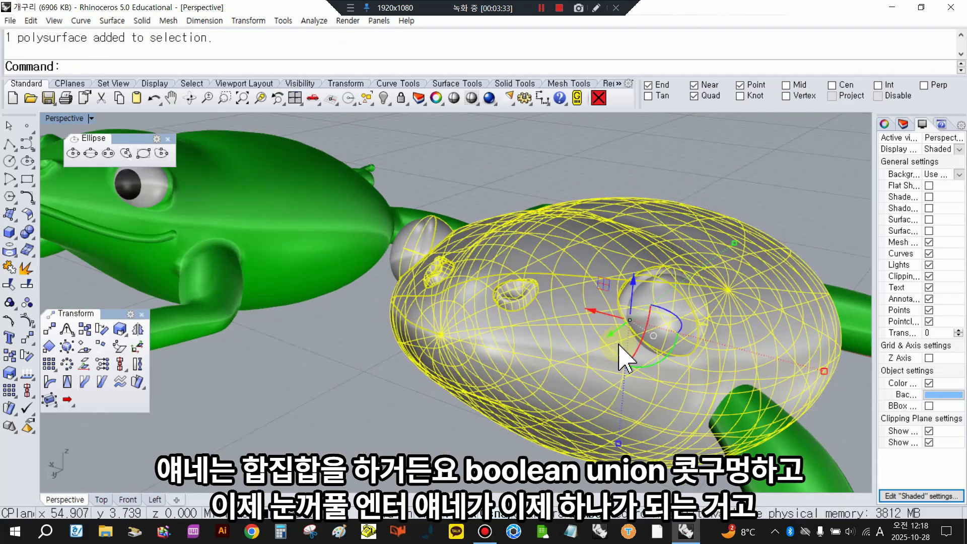
key(Escape)
Step: Show the surface edges again and fillet the edge where the nearer nostril meets the head with a 0.5 mm radius
scroll(512, 215, up, 5)
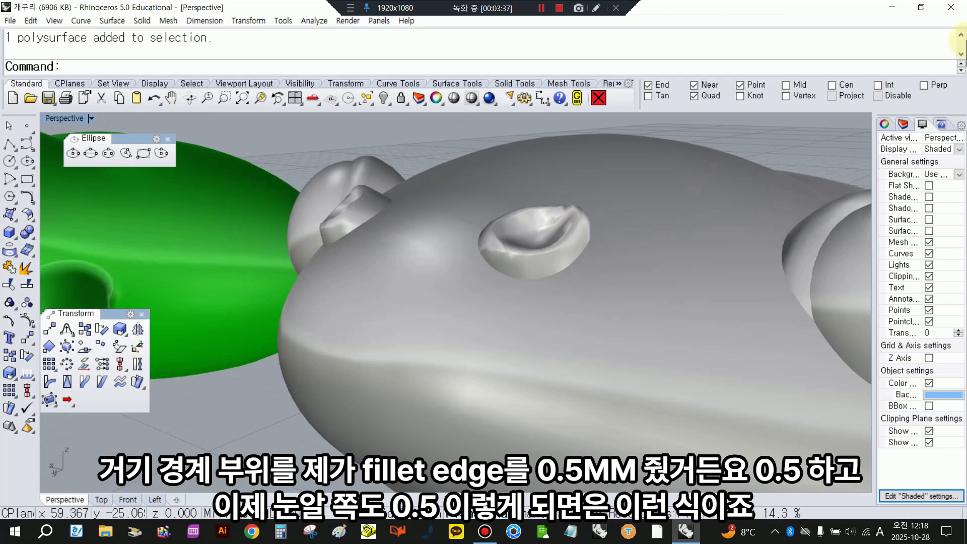
click(929, 231)
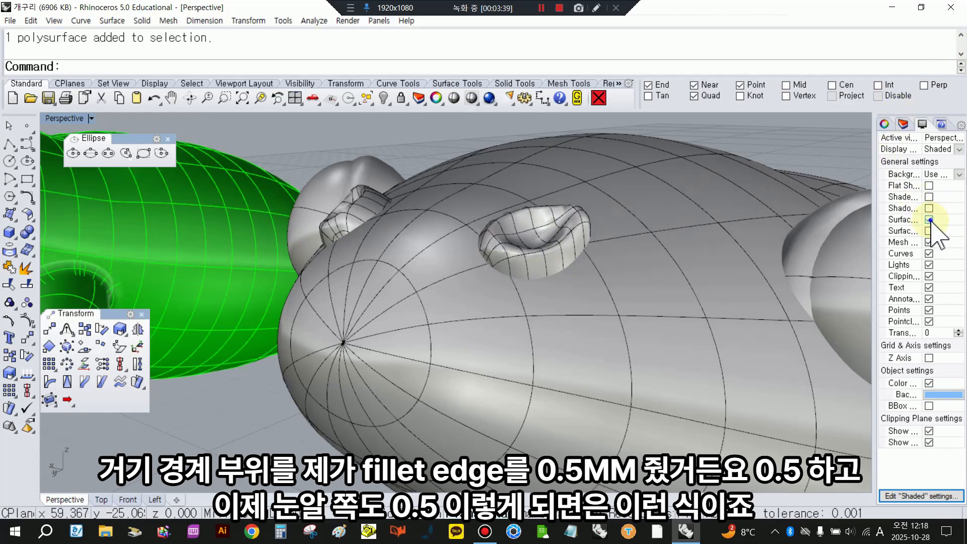
click(29, 233)
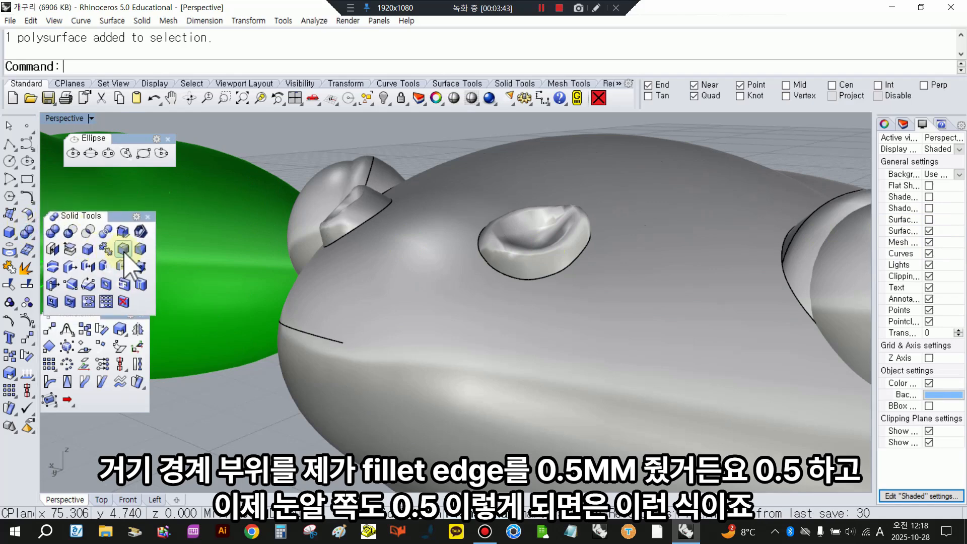
click(334, 68)
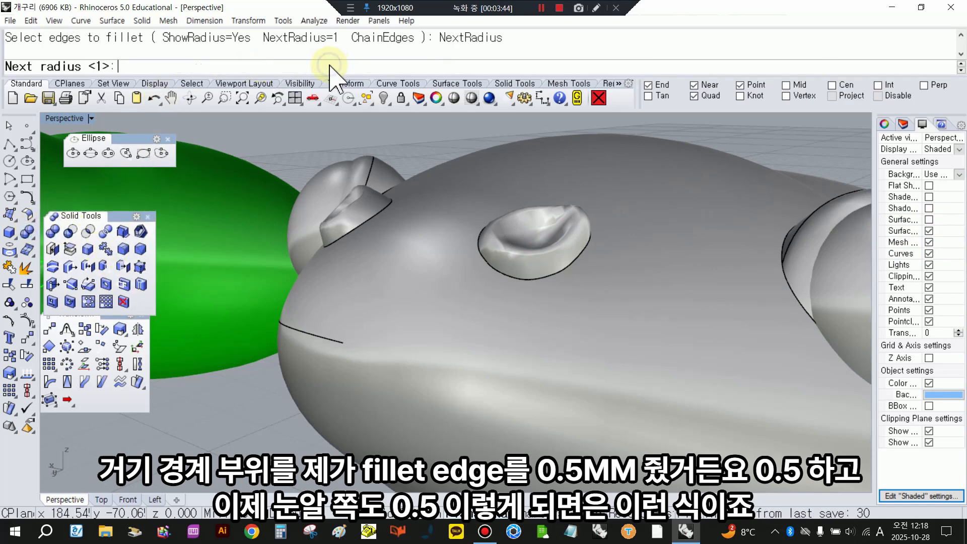
key(Return)
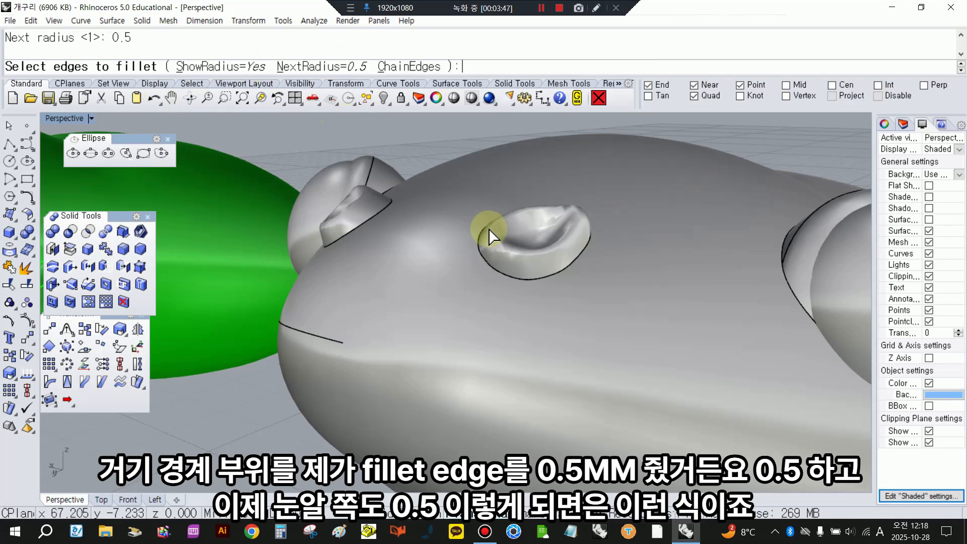
click(531, 284)
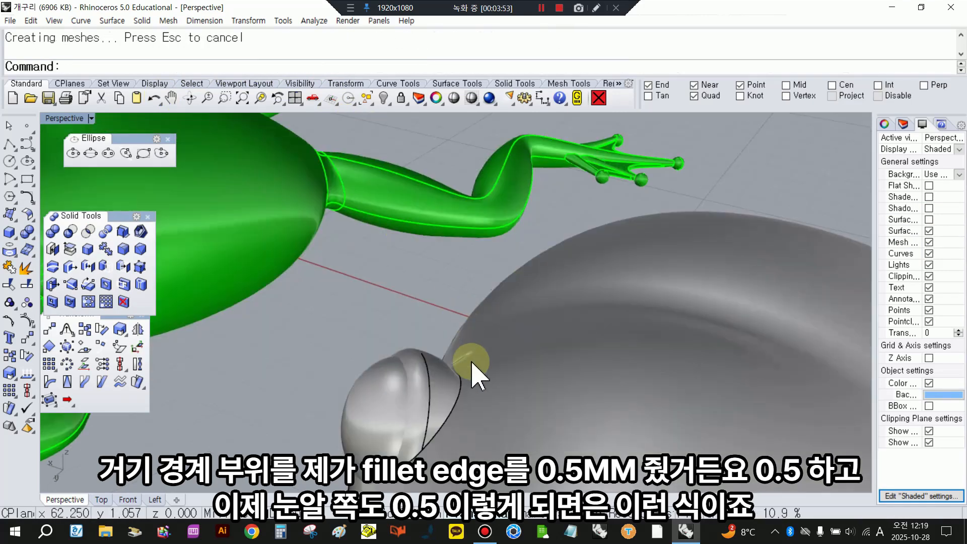
Step: Fillet the boundary edge around the grey frog's eye with a radius of 0.5
right_click(459, 373)
click(460, 377)
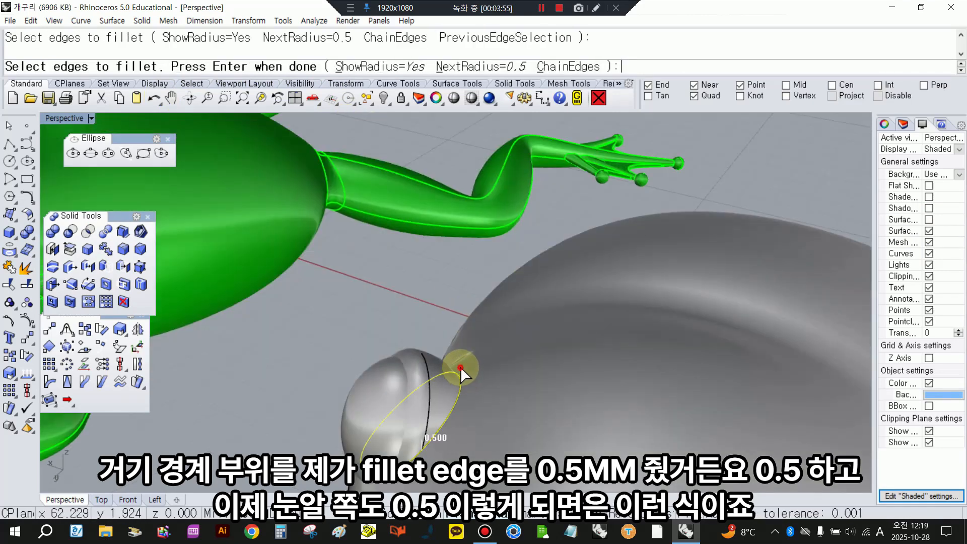
right_click(459, 366)
right_click(457, 305)
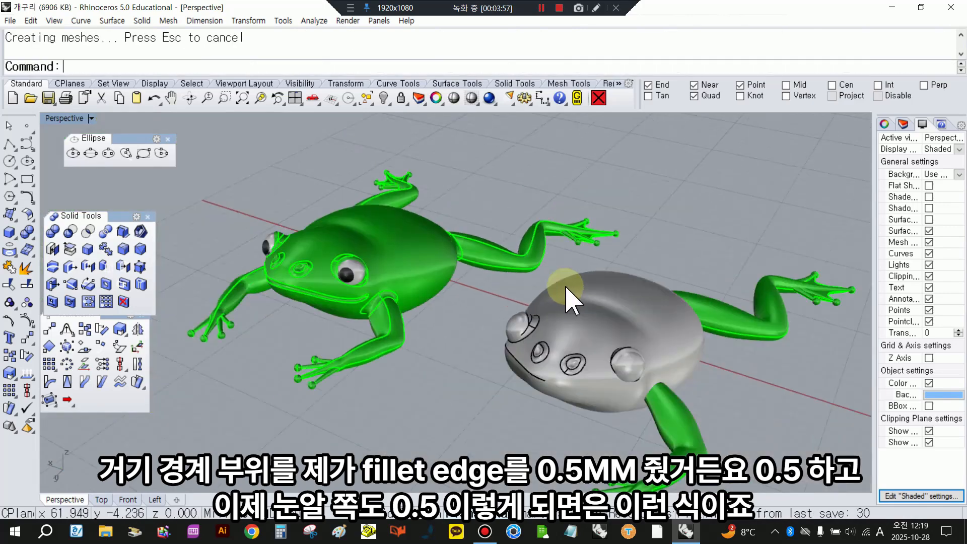
right_drag(572, 292, 611, 367)
scroll(607, 353, up, 5)
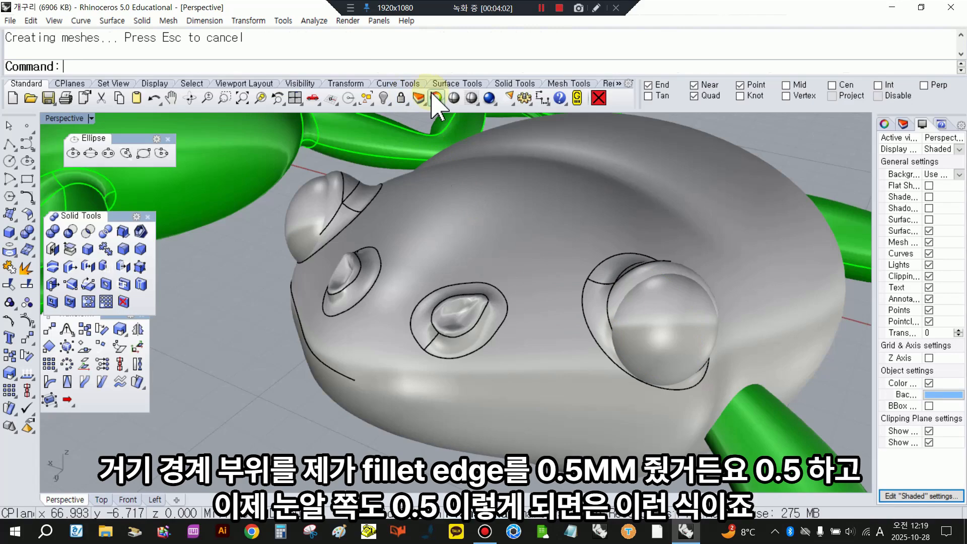
Step: Preview the filleted frog head with the Shade command, viewing it from another angle, and exit the preview
click(452, 98)
scroll(578, 214, down, 5)
mouse_move(582, 220)
right_down()
mouse_move(470, 260)
mouse_move(438, 352)
mouse_move(648, 255)
mouse_move(654, 211)
mouse_move(595, 225)
right_up()
key(Escape)
scroll(443, 271, down, 8)
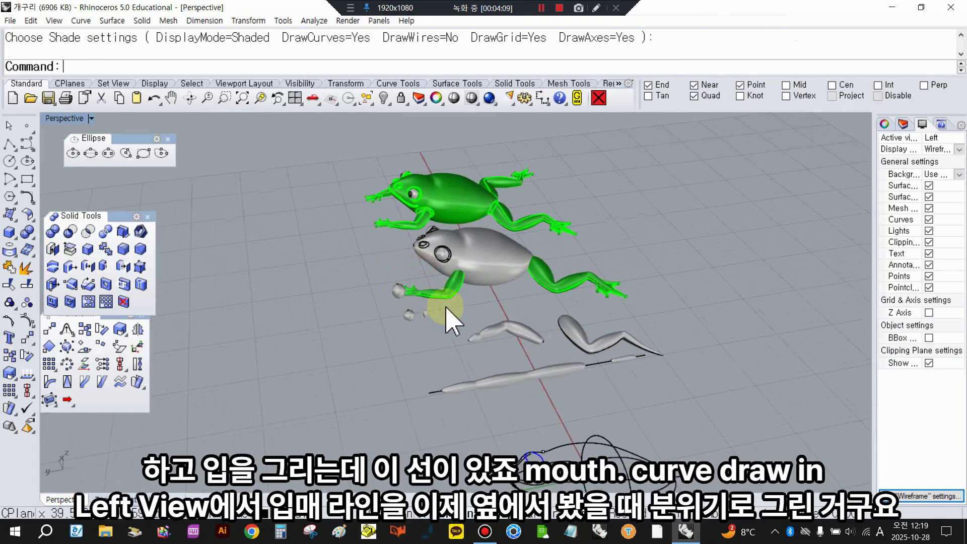
Step: Select the mouth curve among the frog's construction curves and examine its shape from several angles
scroll(505, 406, up, 6)
right_drag(505, 406, 502, 356)
scroll(539, 237, up, 4)
right_drag(539, 237, 478, 301)
click(477, 307)
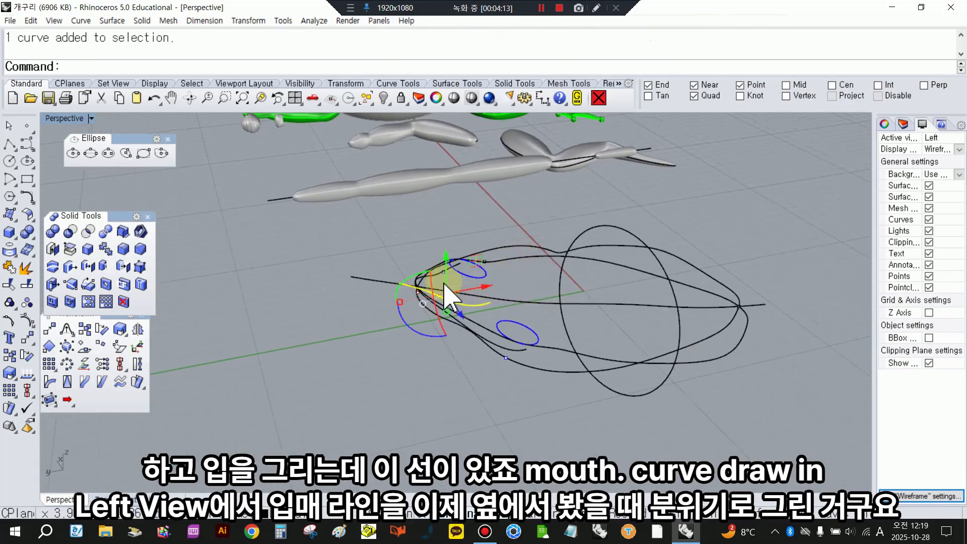
scroll(445, 285, up, 4)
scroll(429, 258, down, 10)
right_drag(487, 262, 612, 321)
scroll(616, 318, down, 5)
scroll(726, 345, up, 4)
scroll(726, 345, up, 5)
right_drag(670, 326, 549, 235)
scroll(554, 241, down, 9)
scroll(560, 294, up, 3)
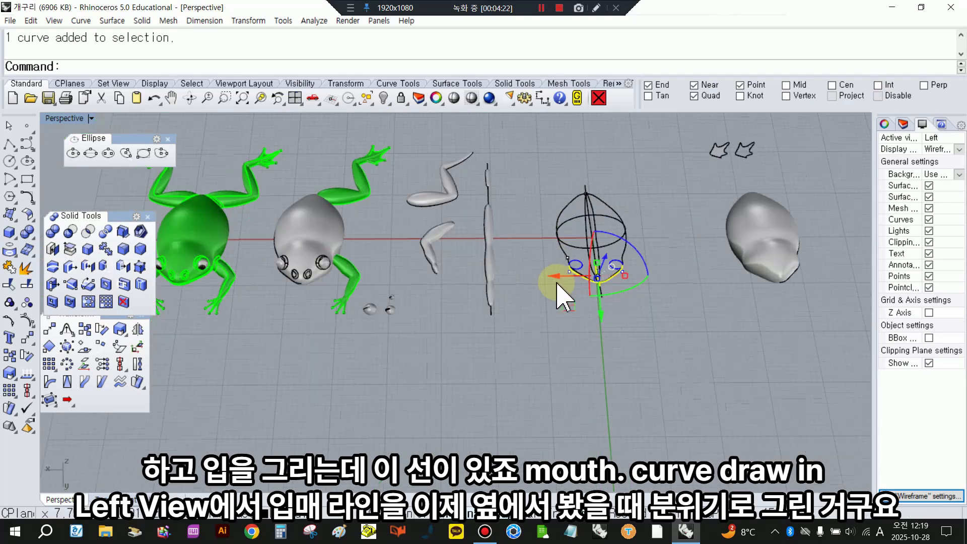
right_drag(611, 296, 511, 305)
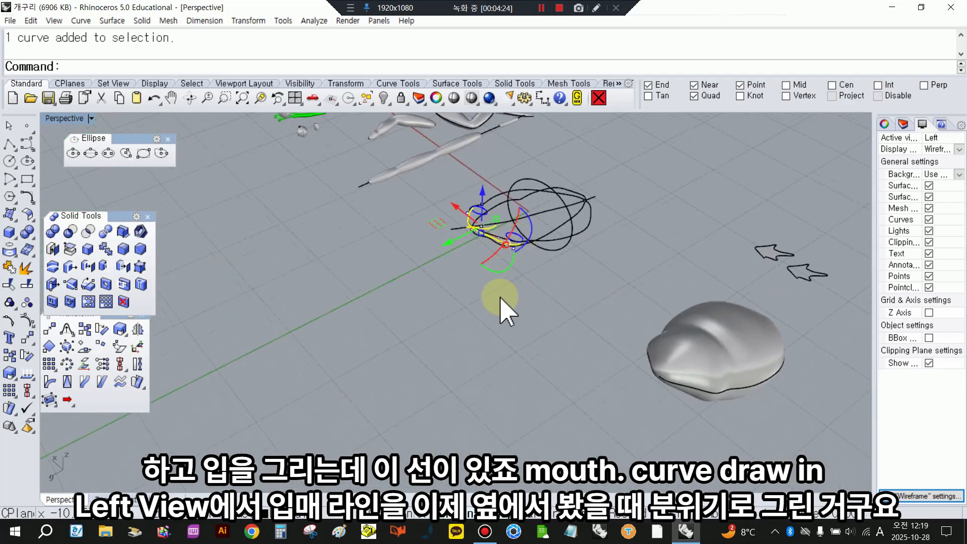
scroll(484, 231, up, 3)
scroll(571, 260, down, 3)
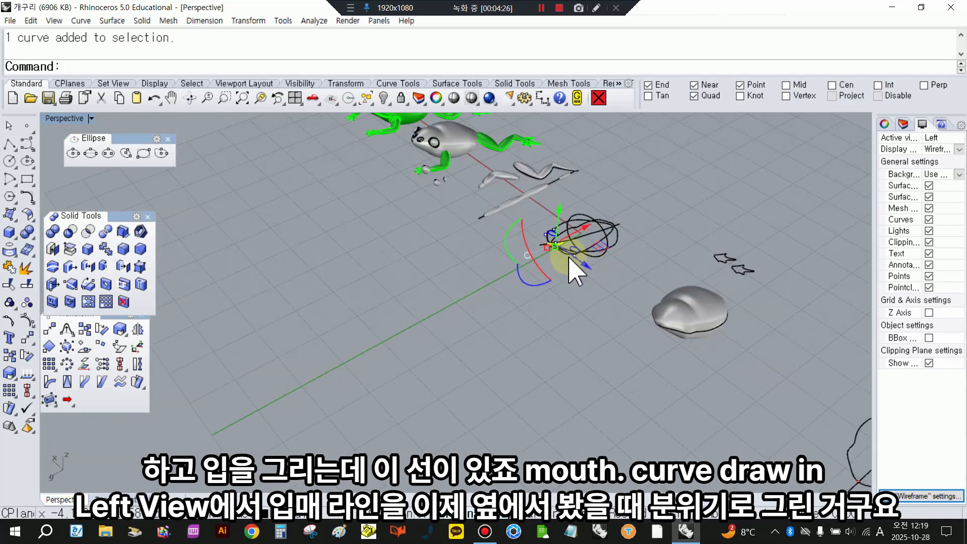
Step: Isolate the grey frog body and its mouth curve by hiding all other objects
drag(582, 263, 443, 183)
scroll(456, 137, up, 2)
click(458, 133)
click(365, 94)
click(402, 120)
click(385, 101)
right_drag(486, 256, 453, 230)
Step: Project the mouth curve onto the grey frog body in the Left view, with DeleteInput set to Yes
click(455, 167)
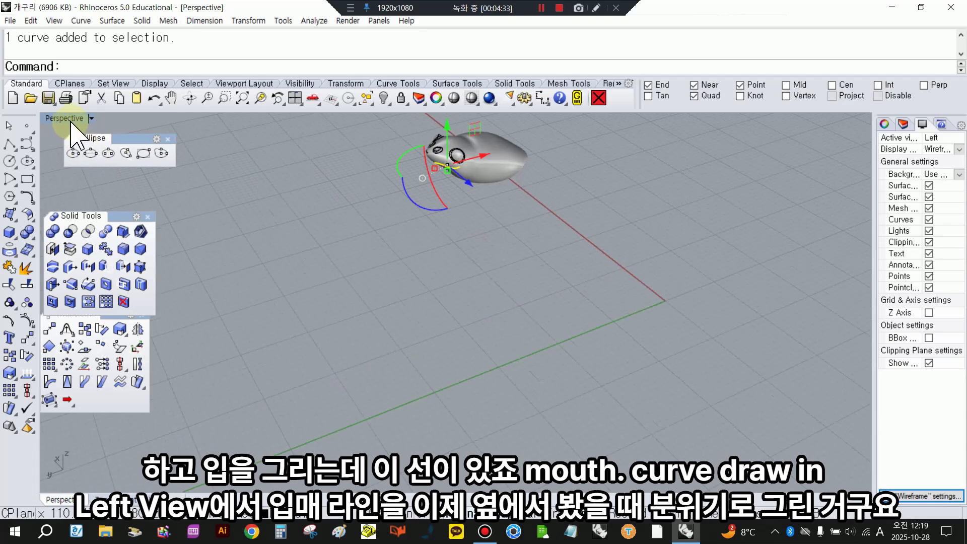
double_click(71, 123)
scroll(578, 399, up, 5)
scroll(611, 398, up, 3)
double_click(468, 310)
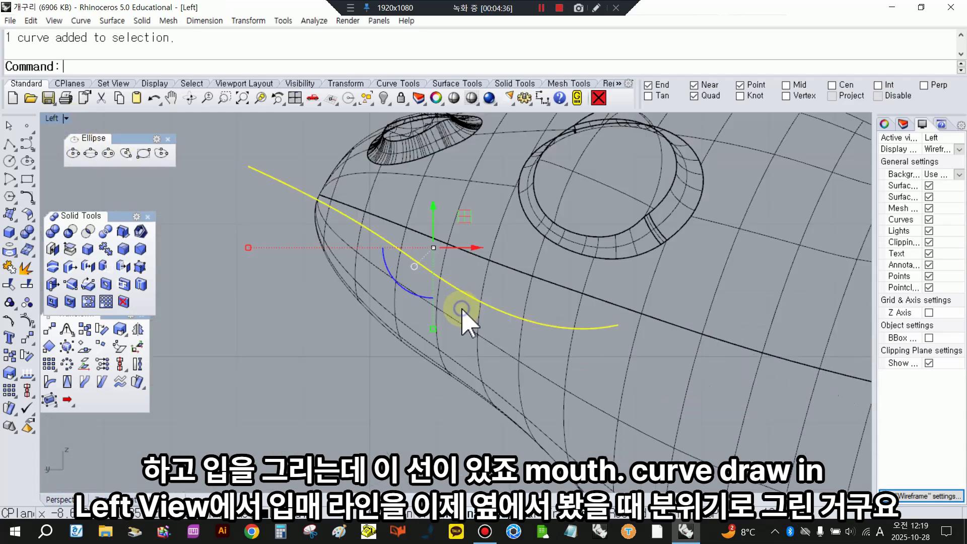
scroll(334, 224, down, 3)
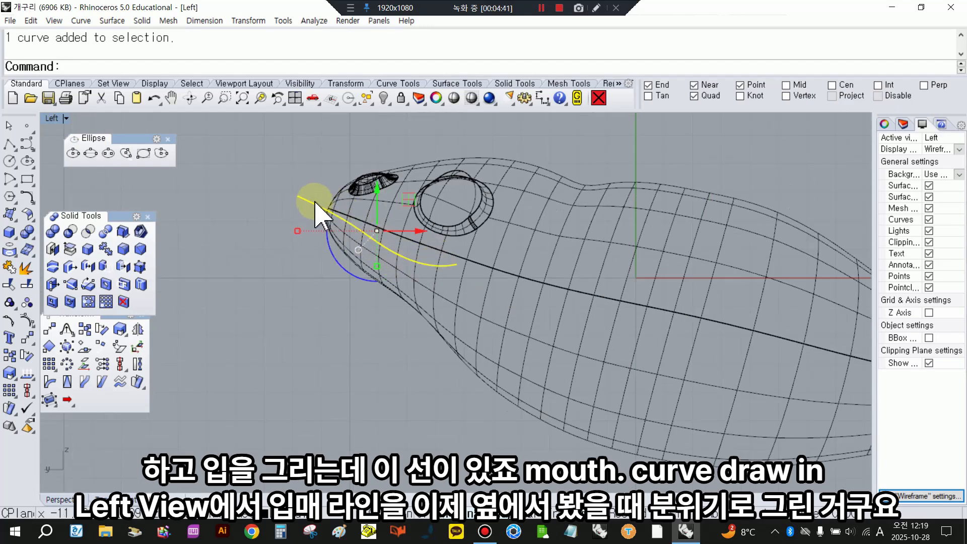
scroll(313, 264, up, 3)
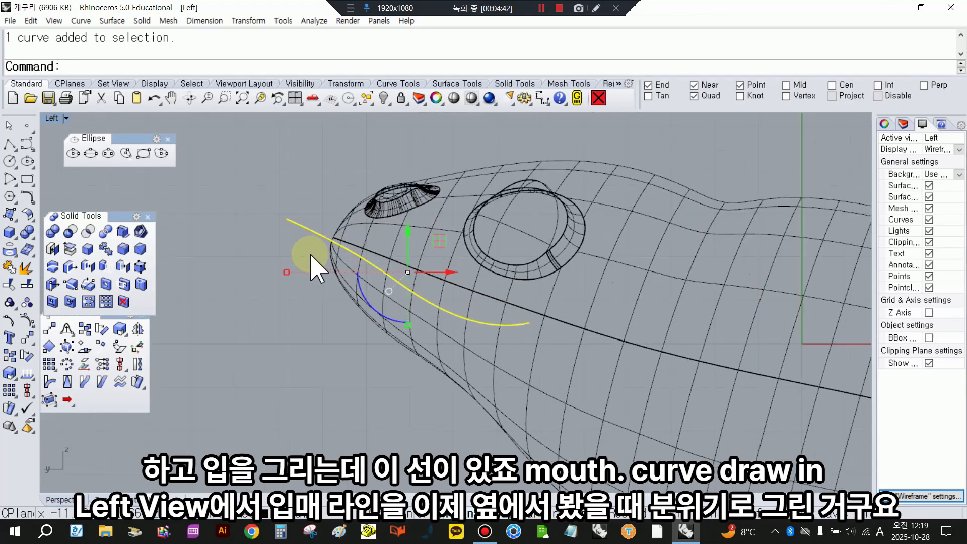
click(10, 262)
click(340, 233)
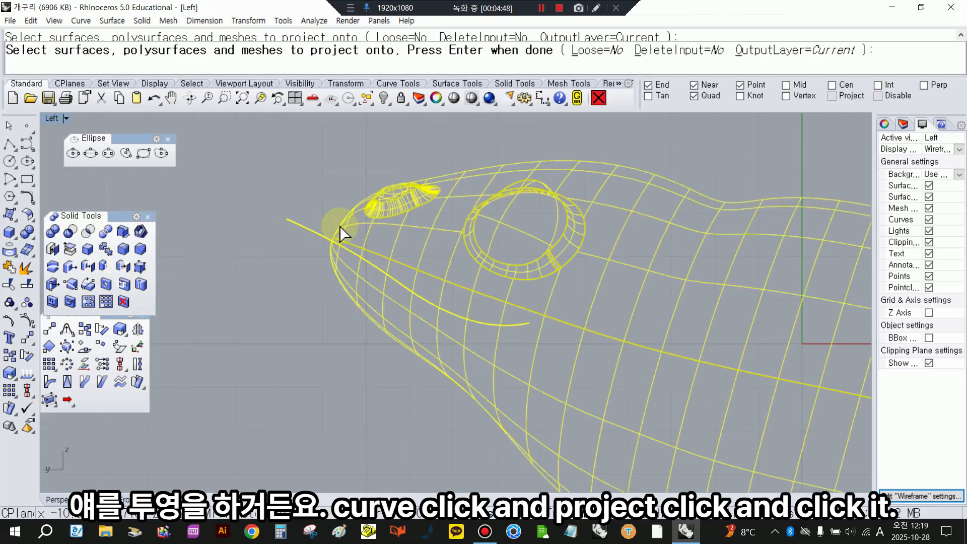
click(689, 51)
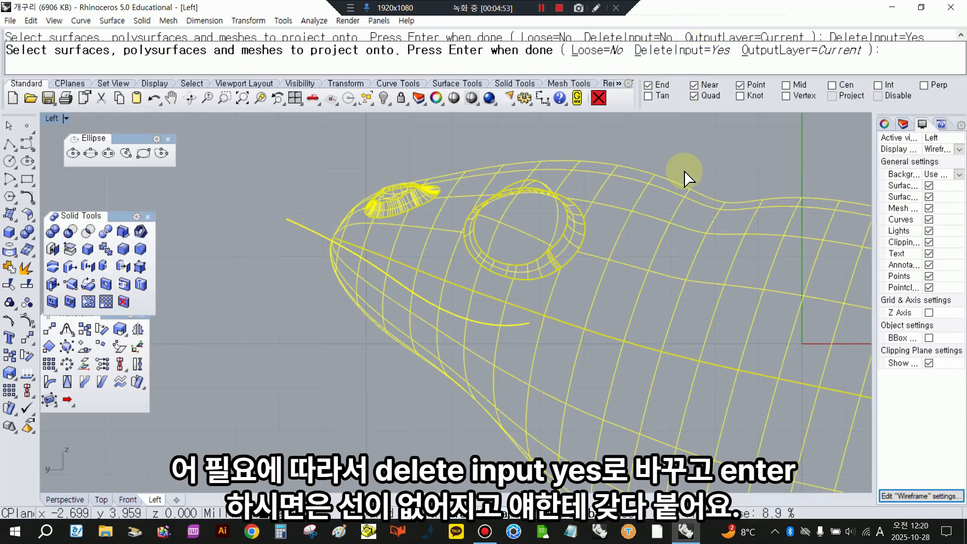
key(Return)
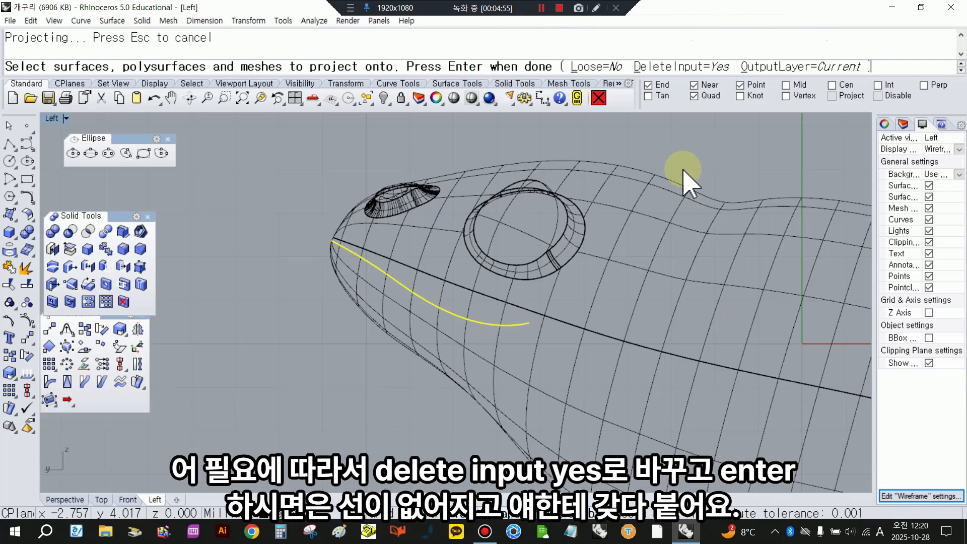
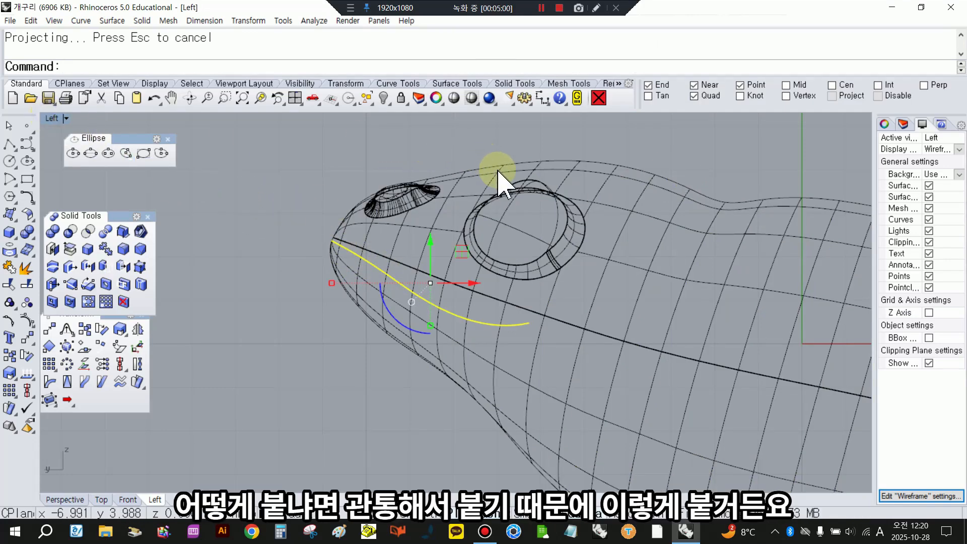
Step: Examine the projected mouth curve on both sides of the frog's head in the Perspective view
double_click(46, 119)
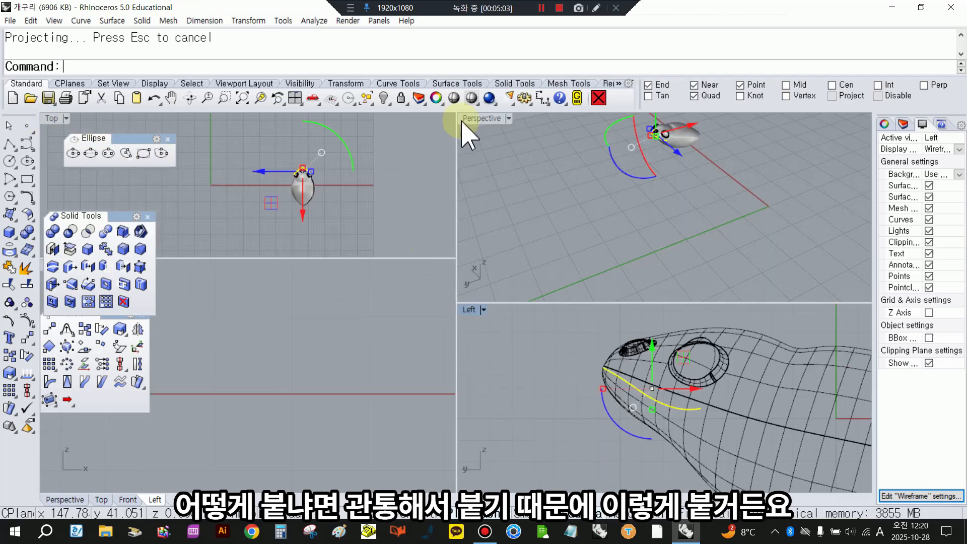
double_click(466, 123)
right_drag(492, 169, 649, 223)
scroll(650, 226, down, 8)
scroll(459, 241, up, 7)
click(463, 244)
scroll(583, 241, up, 4)
click(502, 249)
right_drag(579, 268, 620, 254)
click(620, 255)
scroll(589, 209, up, 6)
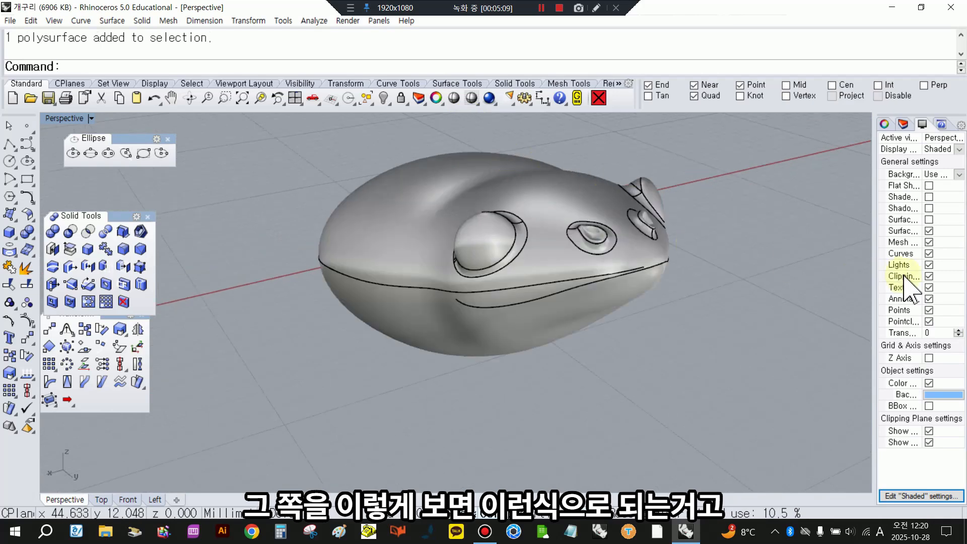
Step: Turn off the display of surface edges in the Perspective view and show the hidden objects again
click(930, 230)
right_drag(791, 292, 393, 209)
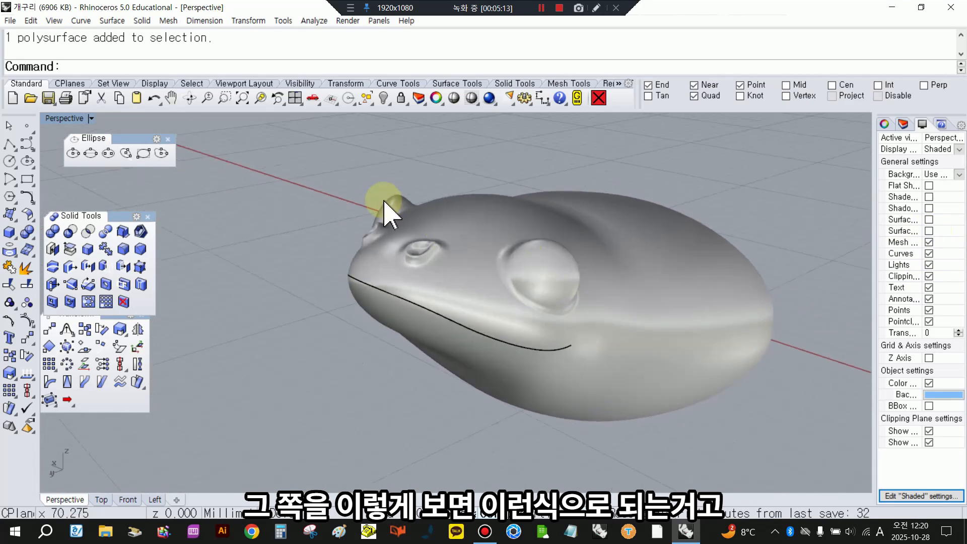
click(387, 98)
scroll(454, 280, up, 3)
Step: Create a round-capped pipe along the projected mouth curve, specified by diameter, with a value of 0.5
click(452, 292)
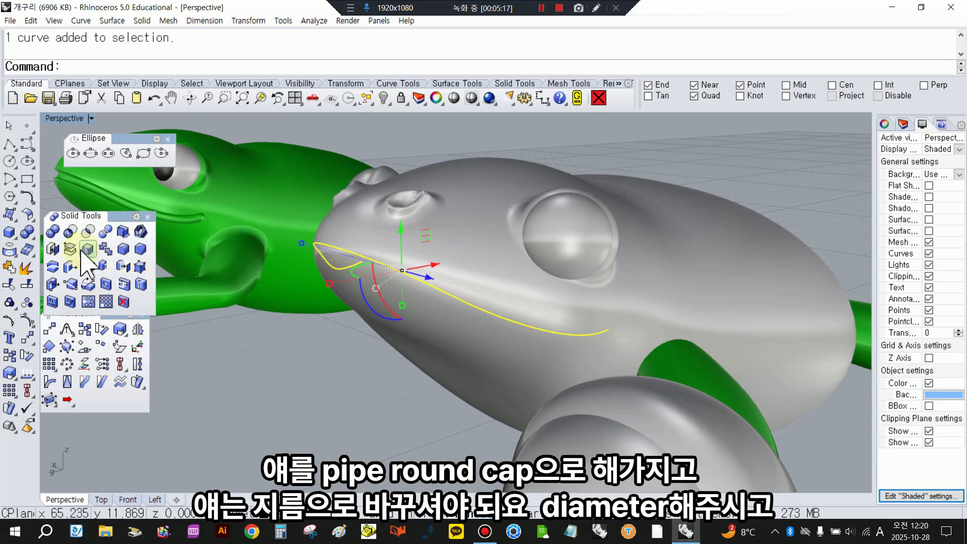
click(8, 233)
drag(28, 241, 94, 252)
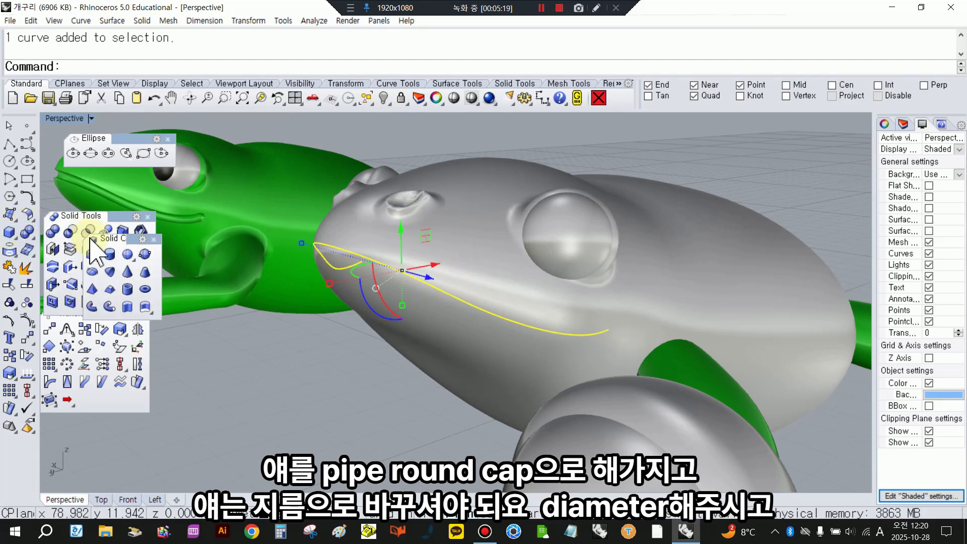
click(110, 306)
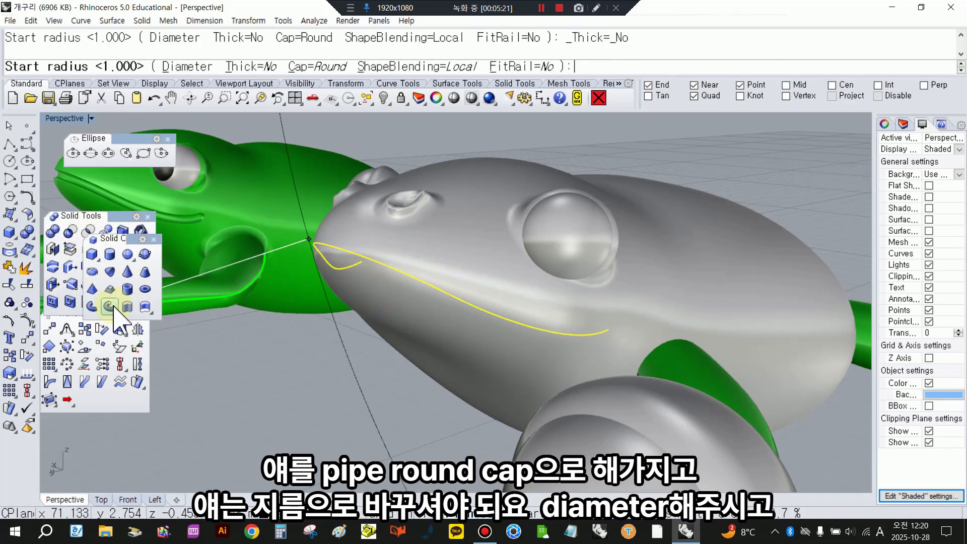
click(187, 67)
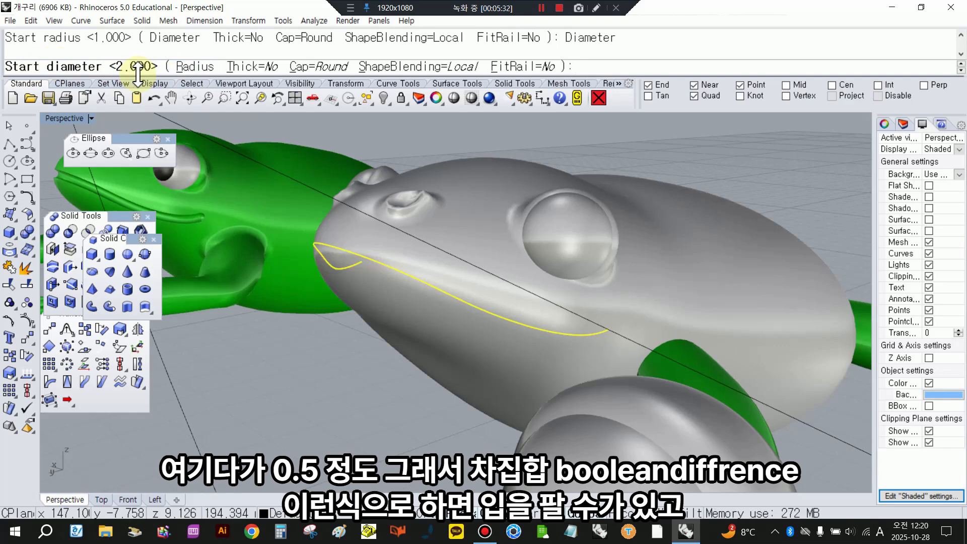
text(5)
right_click(344, 200)
right_click(342, 202)
right_click(342, 201)
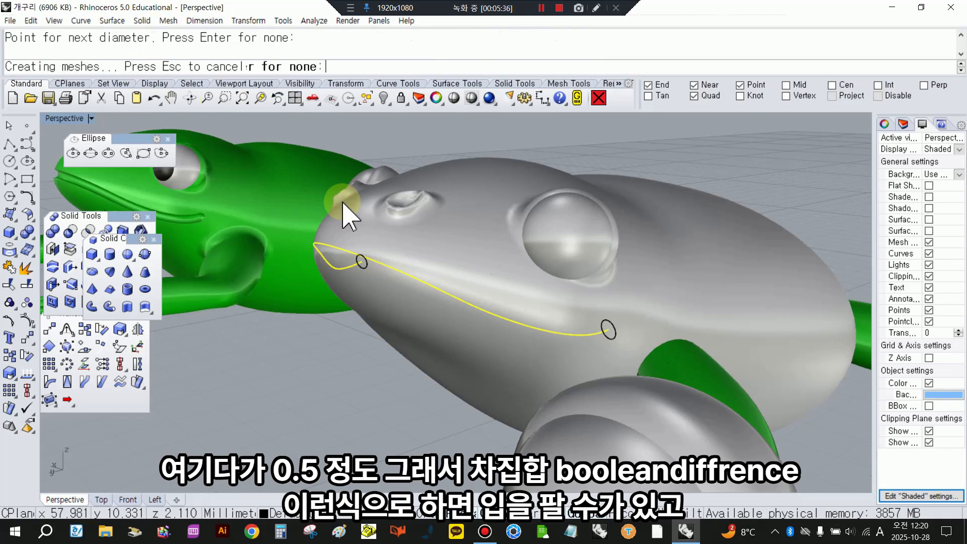
Step: Carve the mouth groove by subtracting the pipe from the grey frog body with BooleanDifference
click(402, 330)
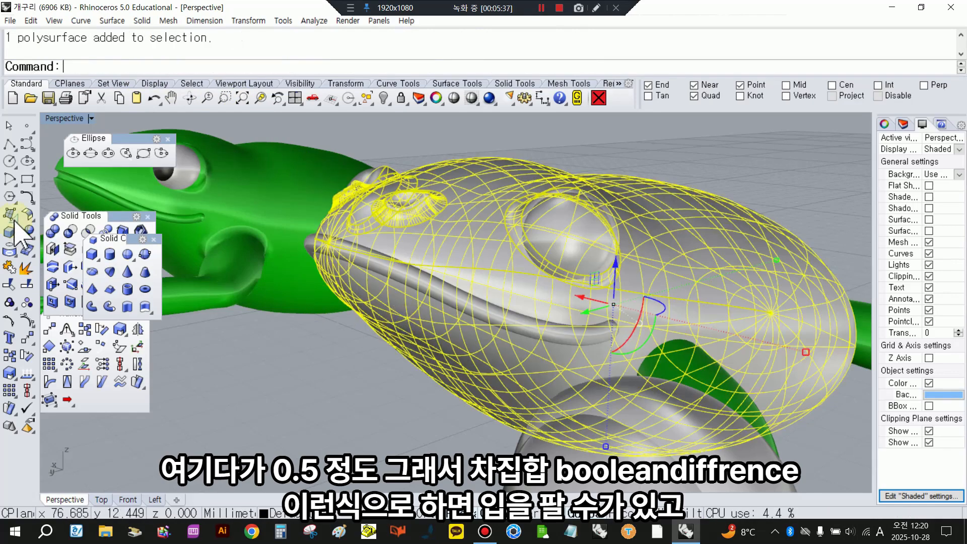
click(70, 233)
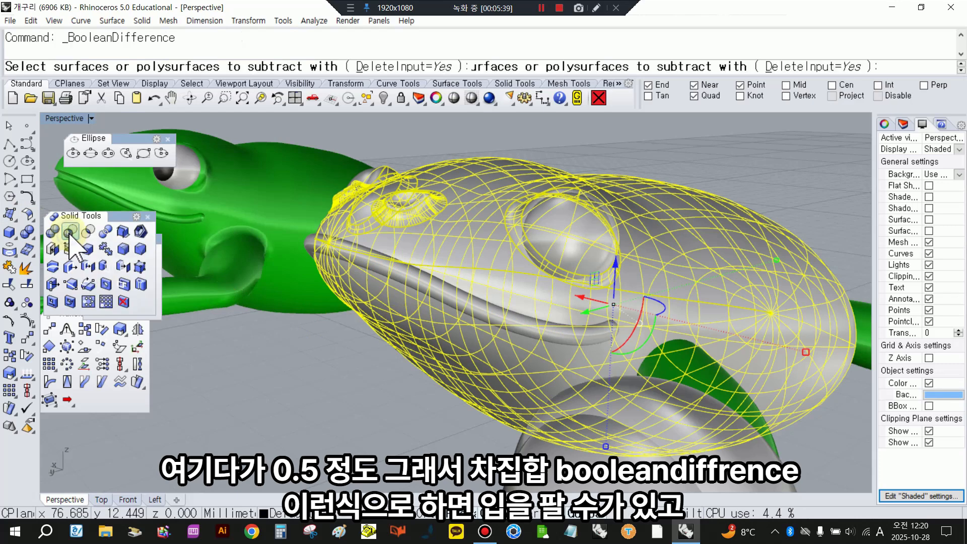
click(367, 266)
key(Return)
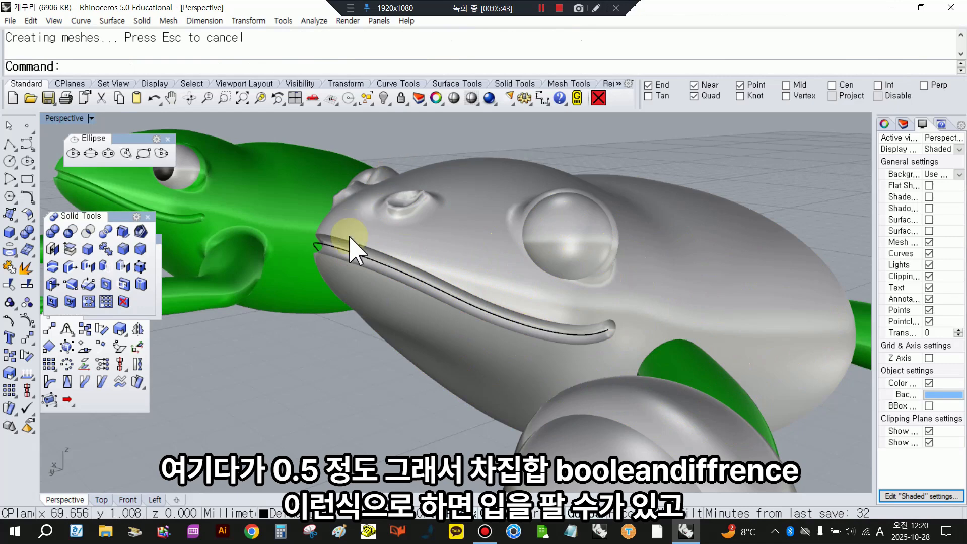
Step: Hide the projected mouth curve left in the groove
click(357, 256)
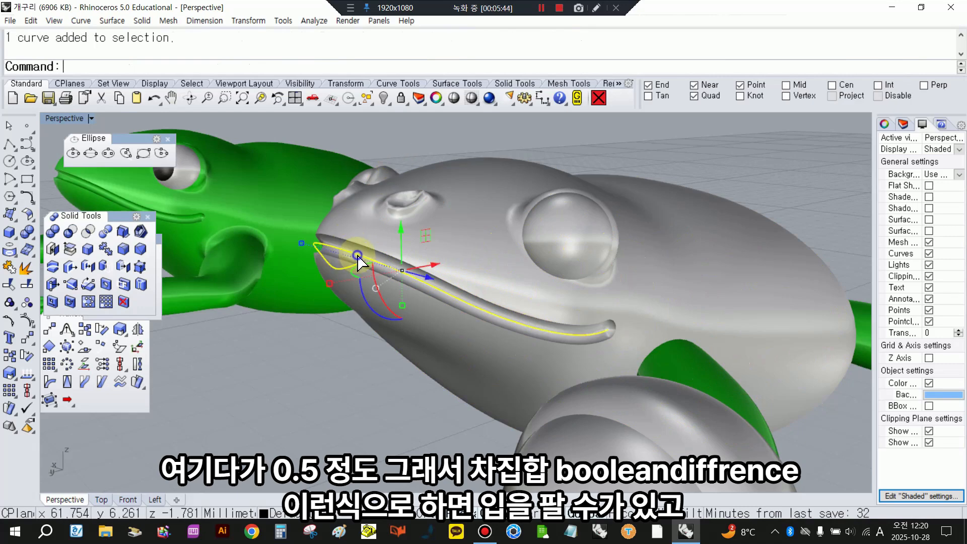
click(385, 99)
right_drag(449, 202, 342, 347)
scroll(456, 197, down, 9)
scroll(341, 337, up, 3)
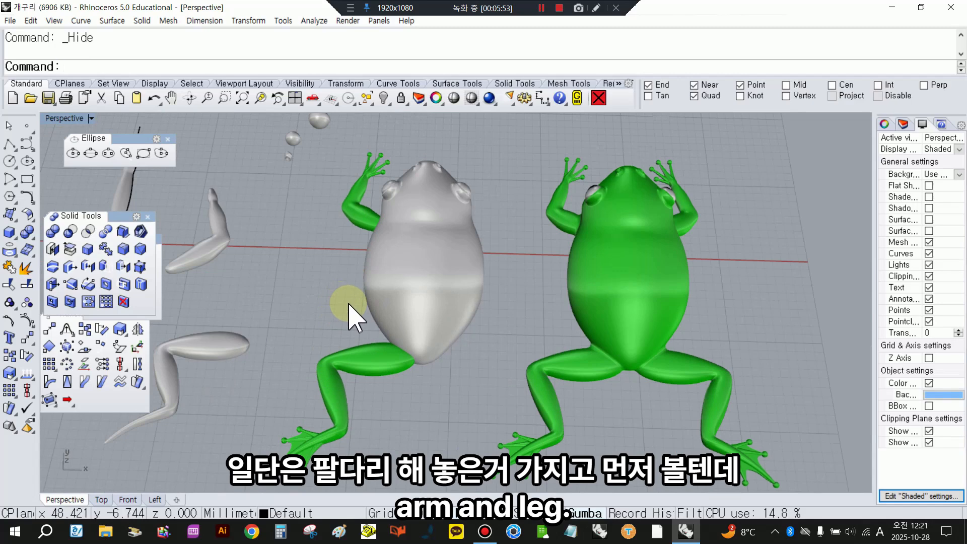
Step: Select the green arm attached to the grey frog and examine its single surface up close
right_drag(433, 335, 426, 405)
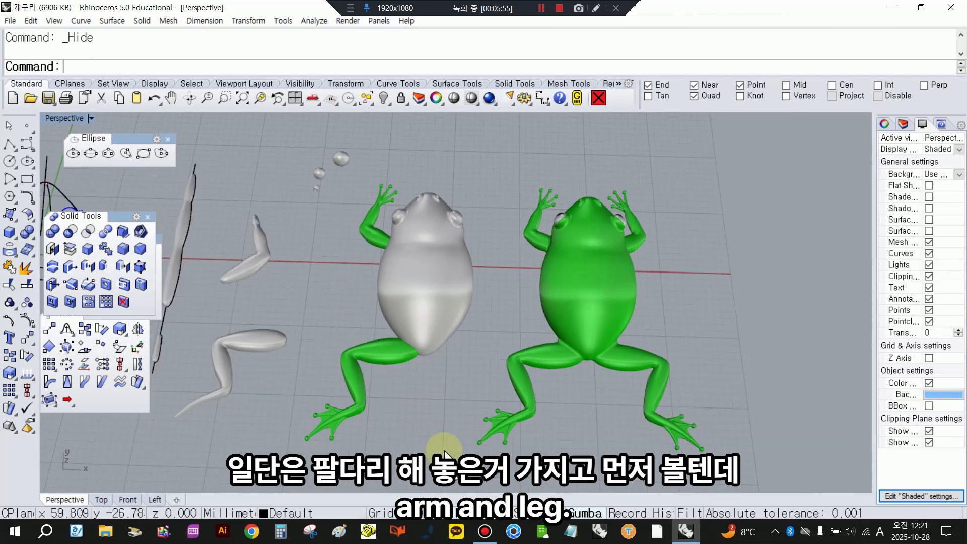
drag(356, 274, 327, 182)
right_drag(325, 297, 352, 262)
scroll(352, 262, up, 5)
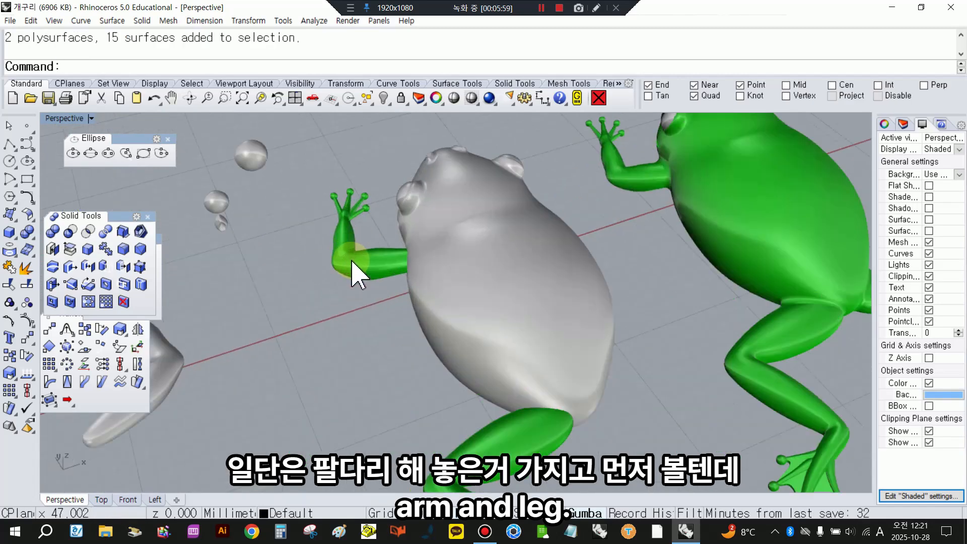
click(352, 261)
scroll(341, 229, up, 6)
right_drag(340, 227, 462, 214)
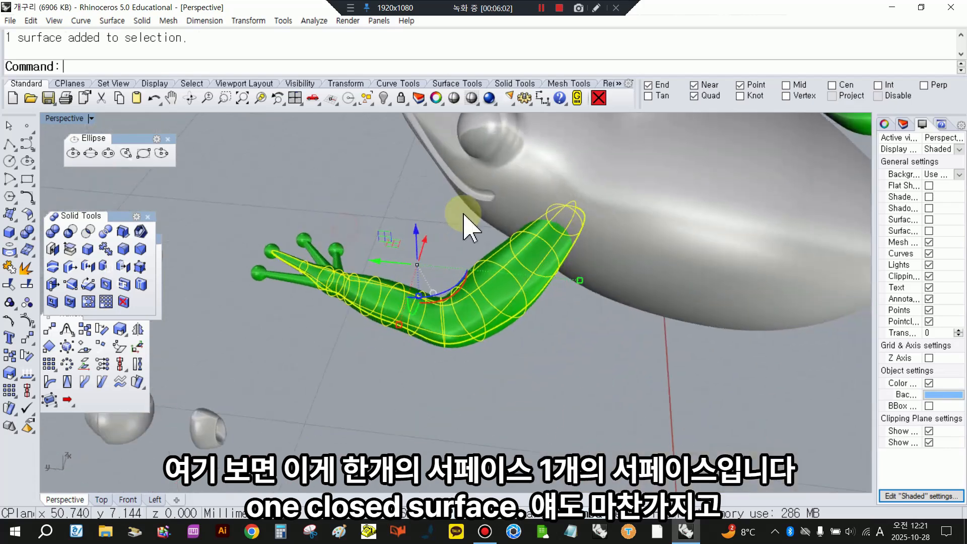
Step: Select the hand, arm and hind leg surfaces in turn to examine how each limb is built
scroll(420, 289, up, 7)
click(325, 240)
scroll(372, 226, down, 5)
click(395, 298)
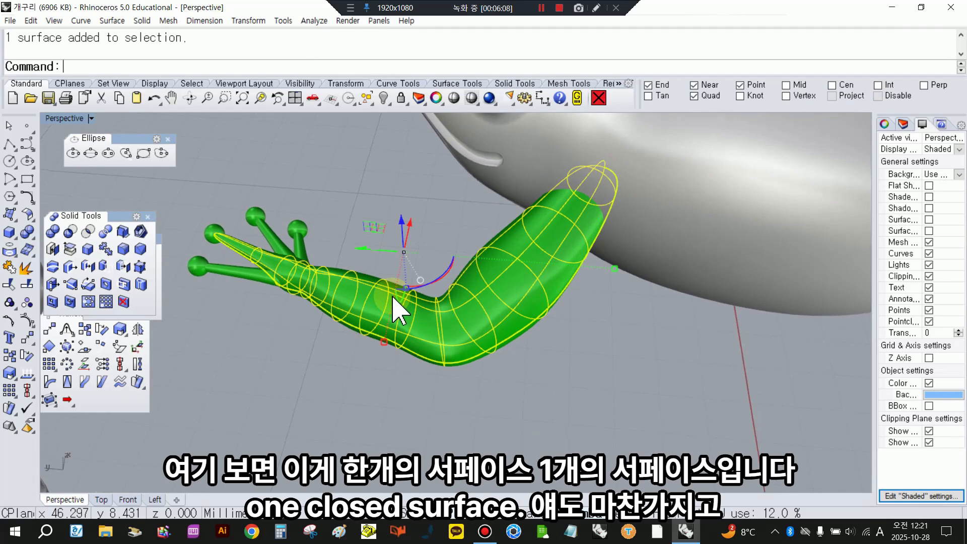
click(602, 326)
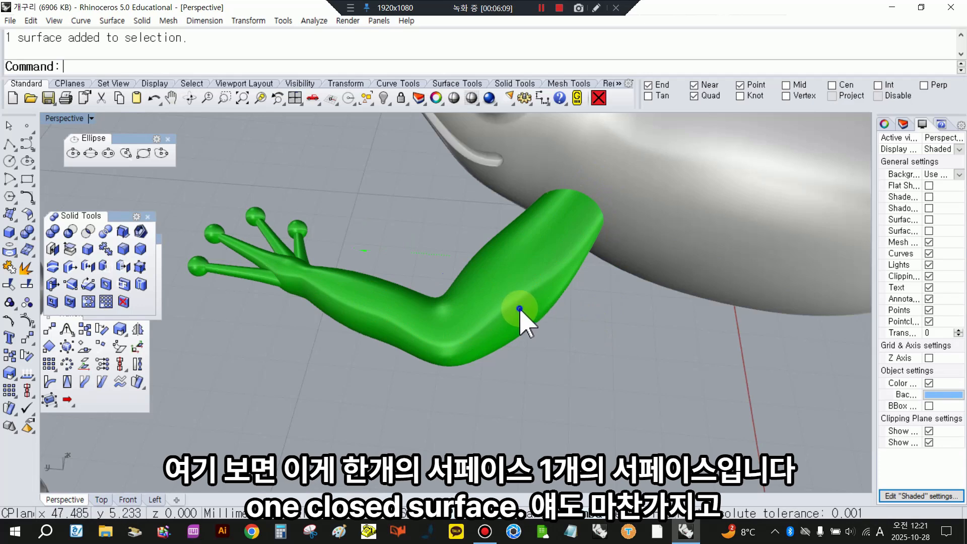
click(521, 309)
click(575, 327)
scroll(326, 197, down, 5)
click(677, 264)
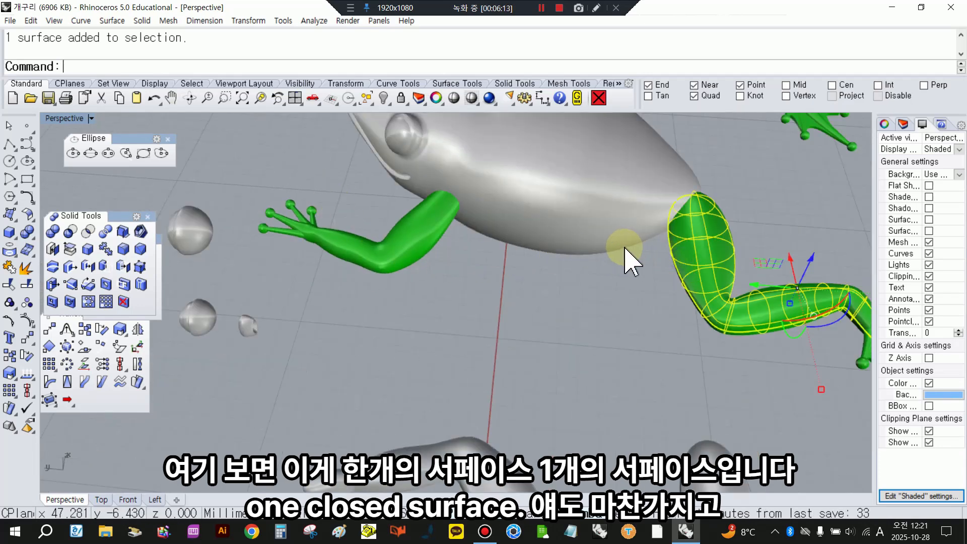
Step: Select the green hand's finger pieces up close to examine how they were added to the arm
scroll(736, 292, down, 3)
click(680, 350)
scroll(479, 253, up, 6)
click(494, 234)
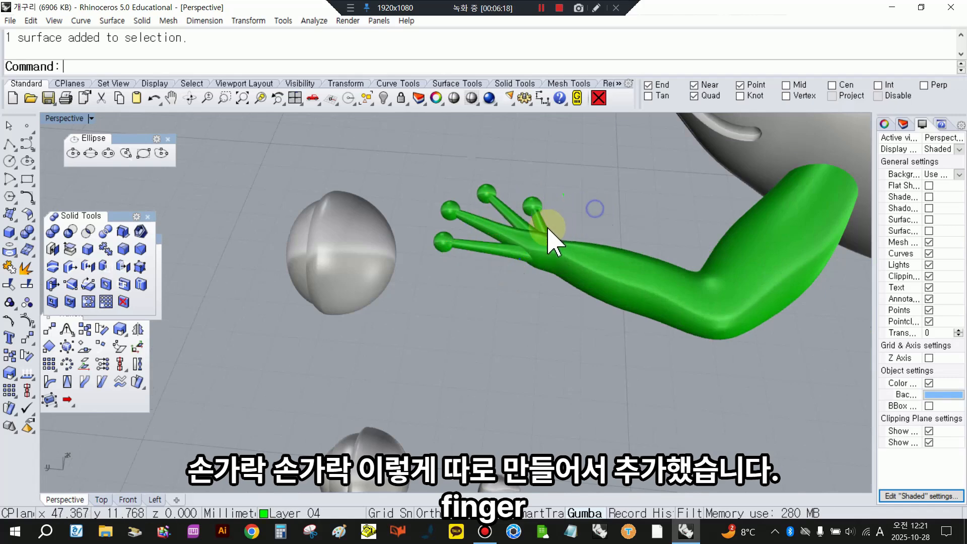
scroll(560, 236, up, 2)
click(614, 191)
scroll(382, 216, down, 10)
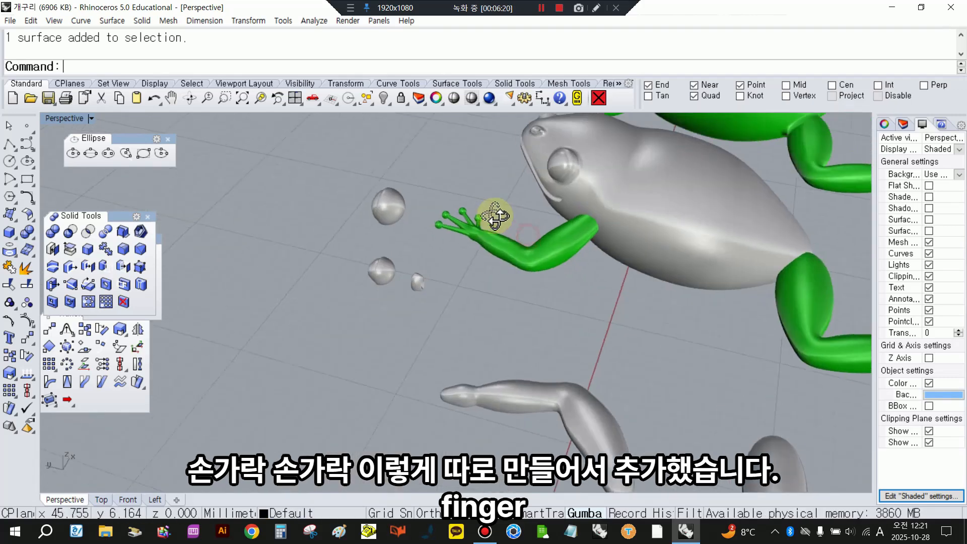
Step: Select the webbing polysurface between the hind foot's toes and examine how it fits them
scroll(681, 374, up, 6)
scroll(650, 351, down, 7)
scroll(593, 187, up, 10)
click(610, 275)
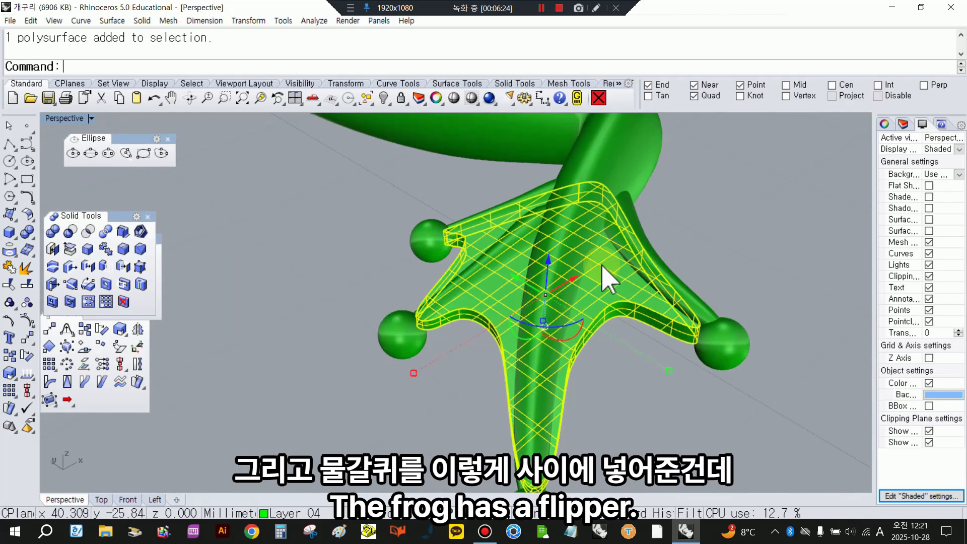
key(Escape)
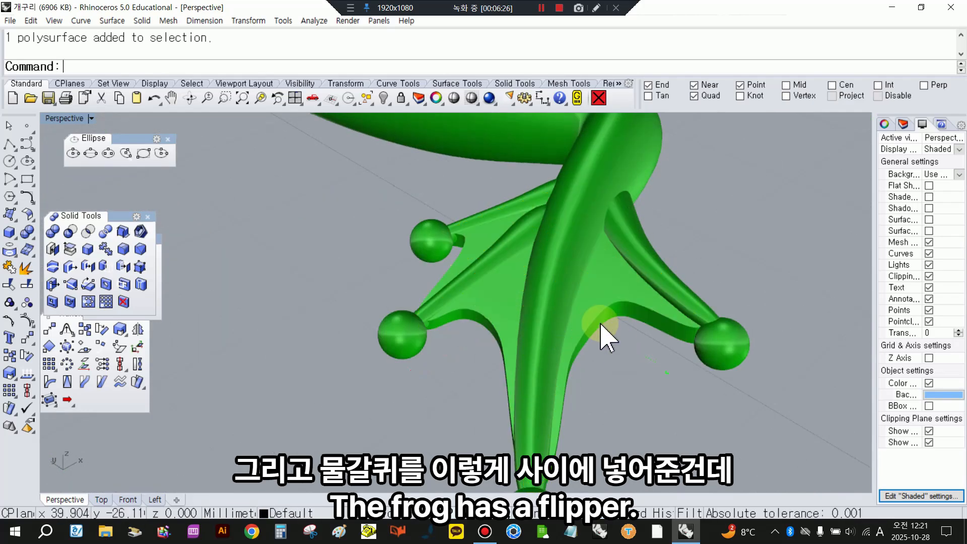
Step: Find the laid-out web outline away from the frogs and select its curve to examine the shape
scroll(605, 340, down, 8)
scroll(553, 358, down, 5)
scroll(478, 348, up, 2)
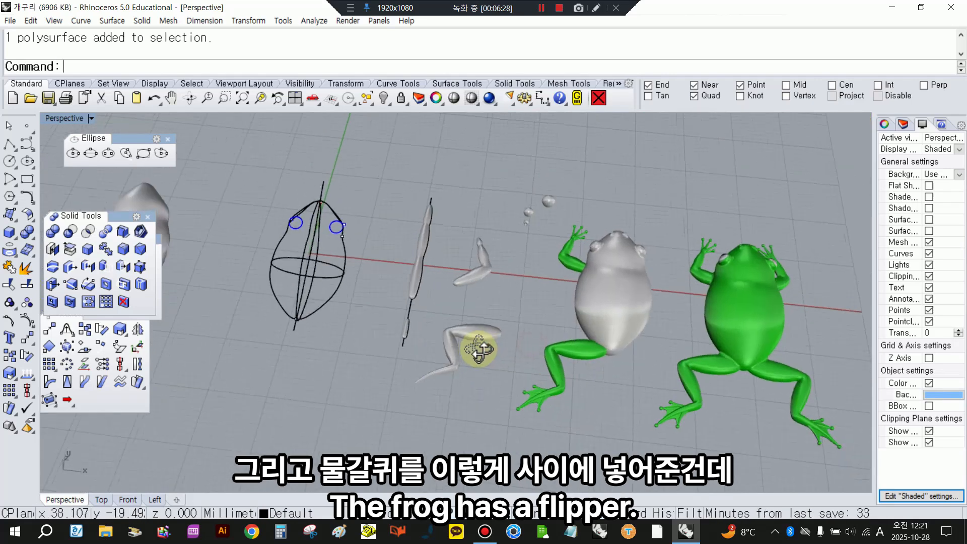
scroll(487, 397, down, 3)
drag(497, 400, 430, 264)
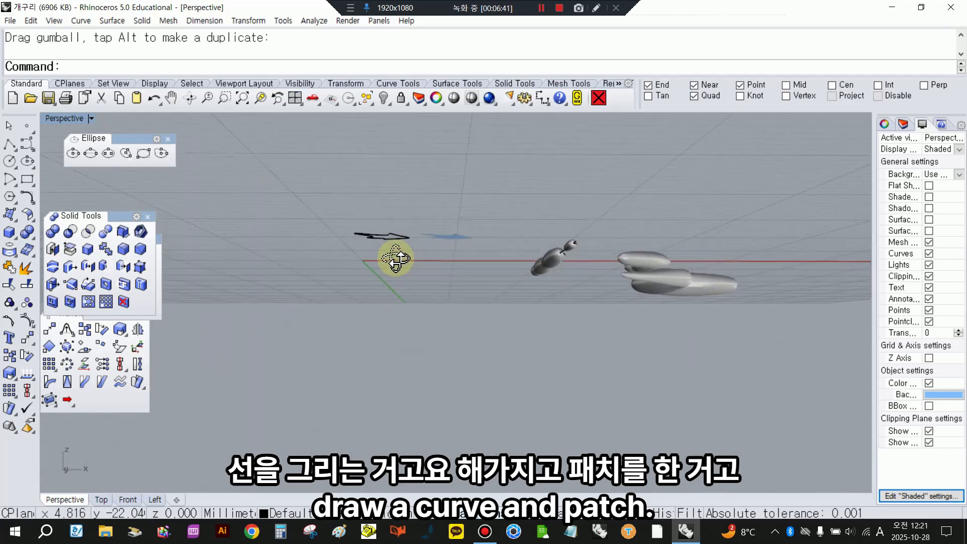
right_drag(396, 258, 411, 399)
click(385, 371)
click(272, 334)
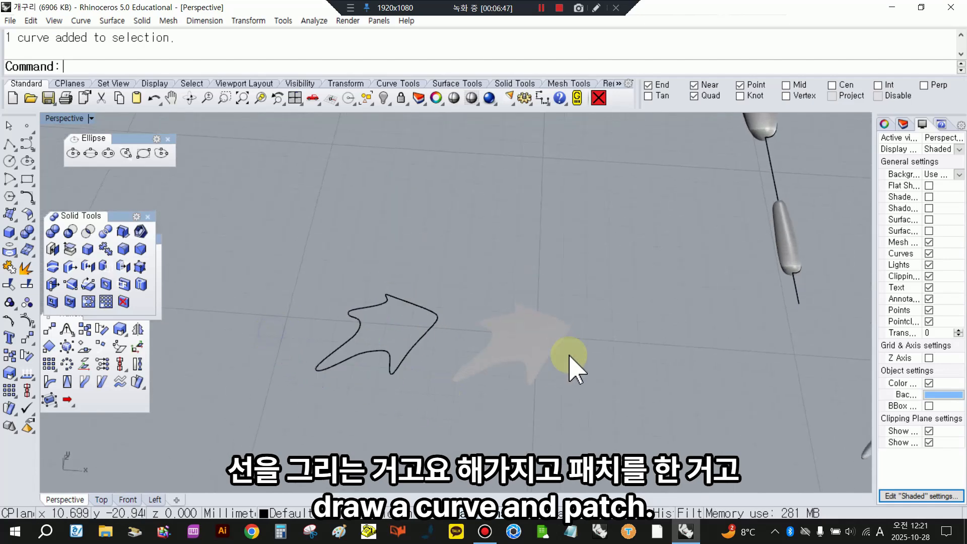
Step: Compare the flat web surface with its outline curve and inspect the curve's control points in the Top view
click(556, 353)
scroll(535, 324, up, 3)
click(407, 325)
click(533, 335)
click(647, 362)
scroll(522, 341, down, 4)
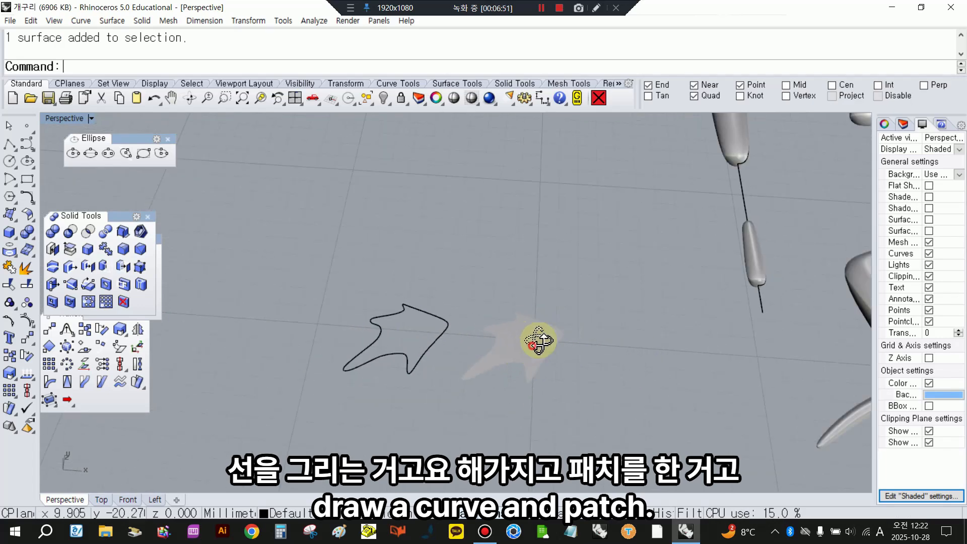
scroll(504, 338, down, 3)
double_click(73, 119)
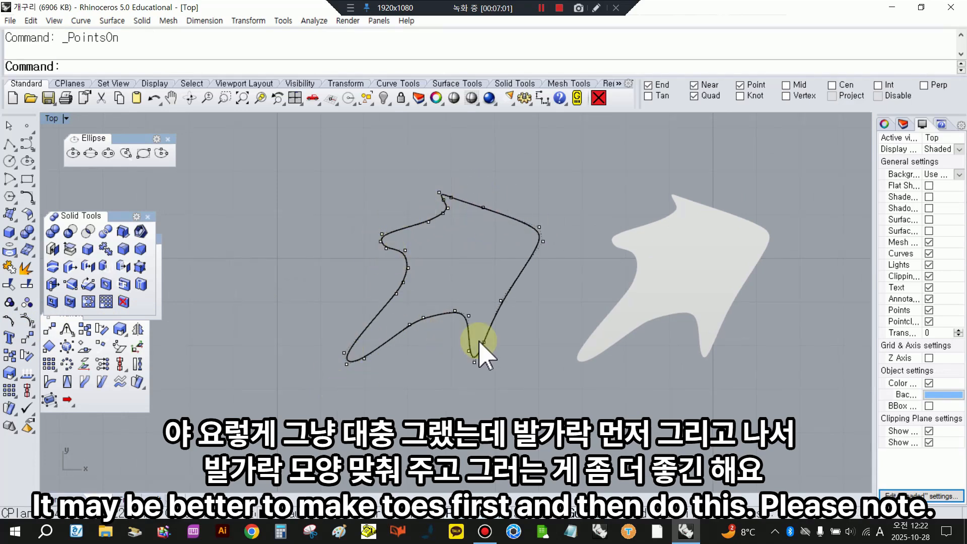
scroll(507, 300, down, 2)
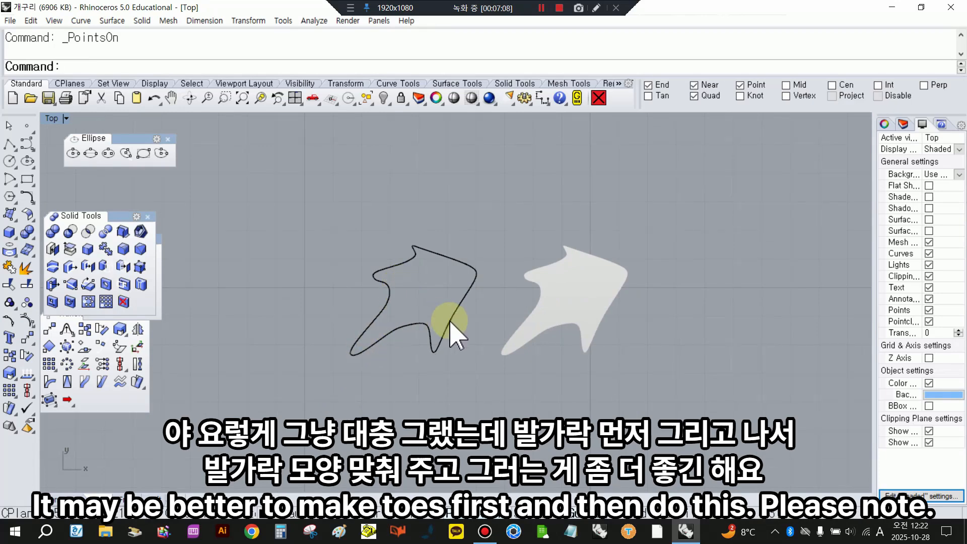
Step: Patch the web outline curve with 10 U and 10 V spans and move the new surface to the curve's left
click(449, 324)
click(15, 219)
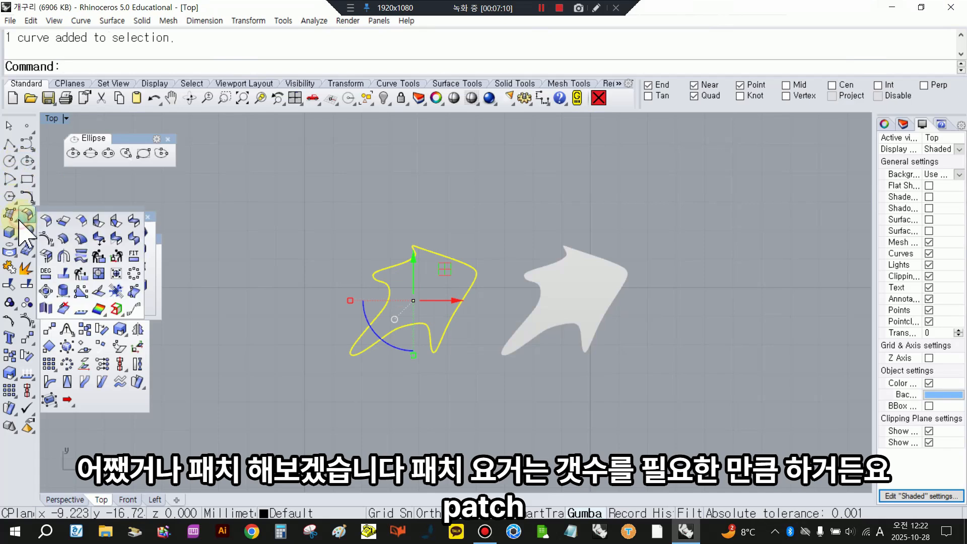
drag(28, 210, 66, 205)
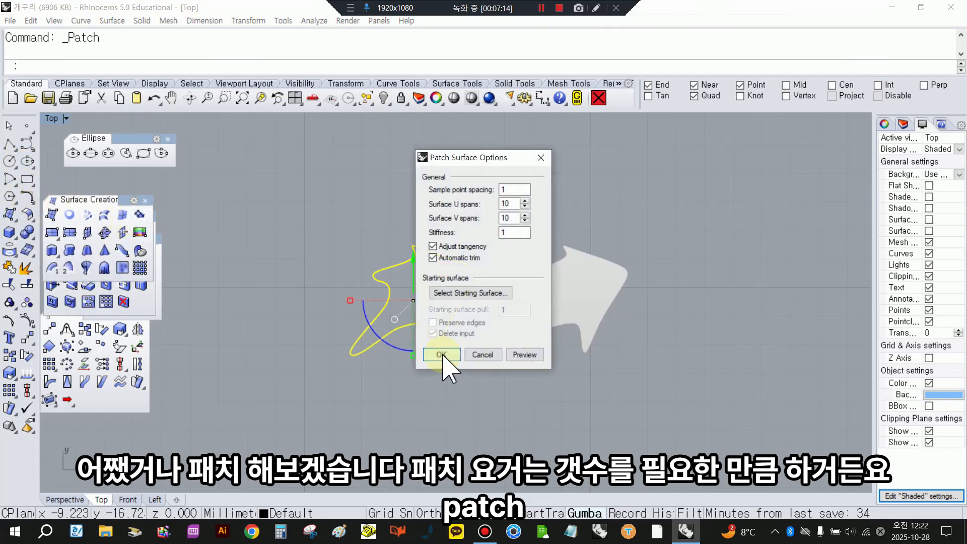
drag(493, 159, 695, 209)
click(712, 257)
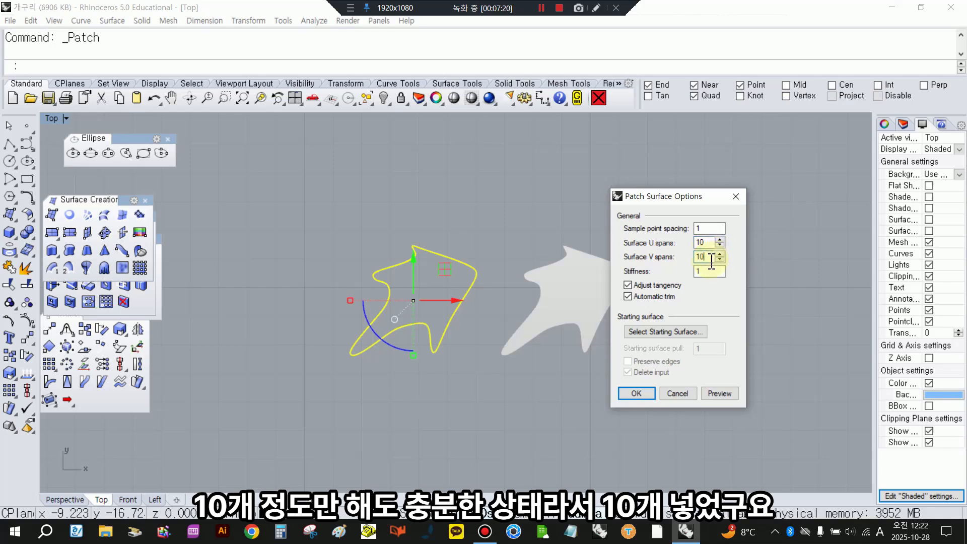
click(649, 396)
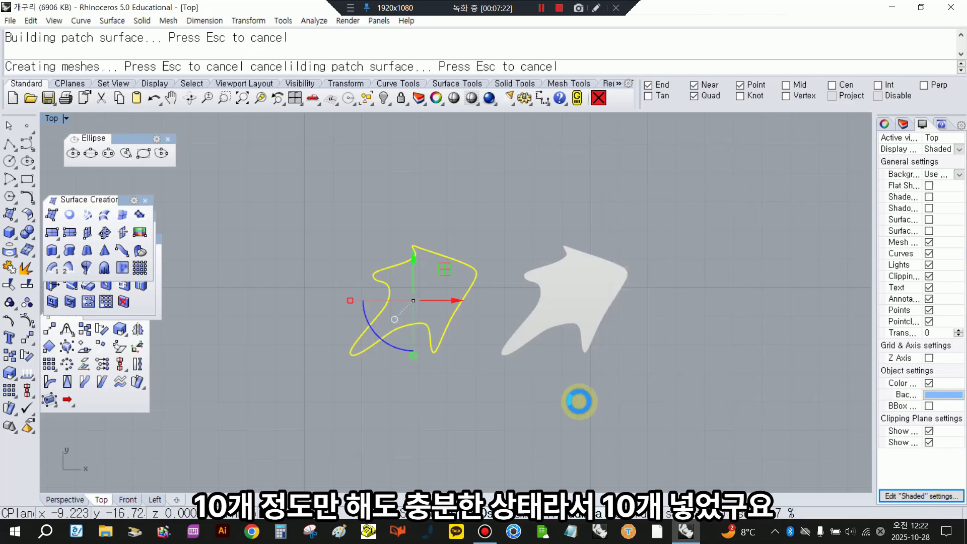
click(396, 286)
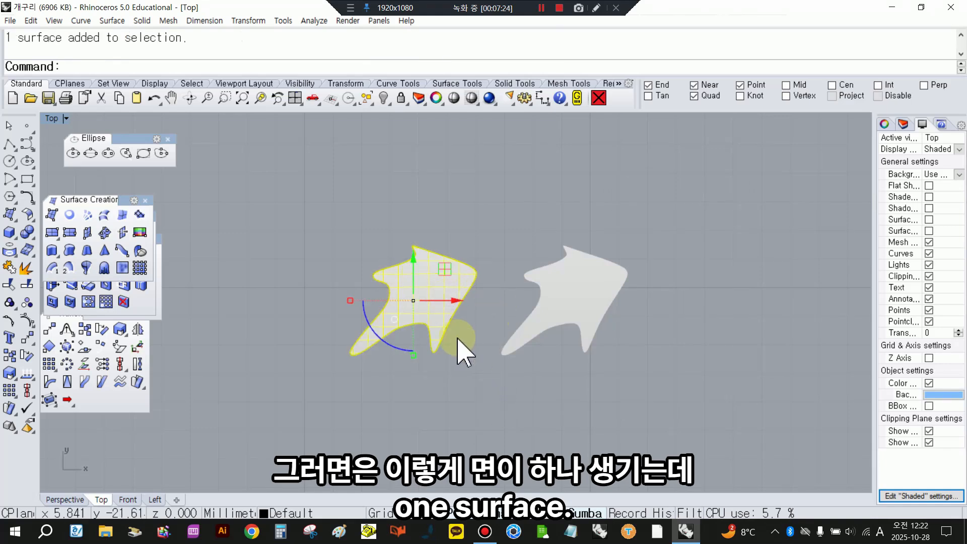
drag(452, 301, 315, 327)
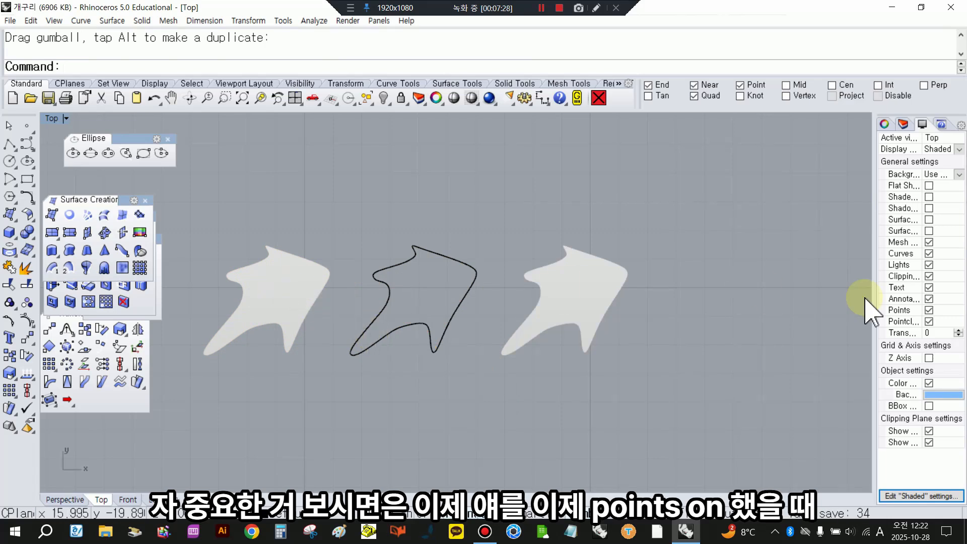
Step: Enable surface edges and isocurves in the Top view's display and show the new patch's control points
click(929, 230)
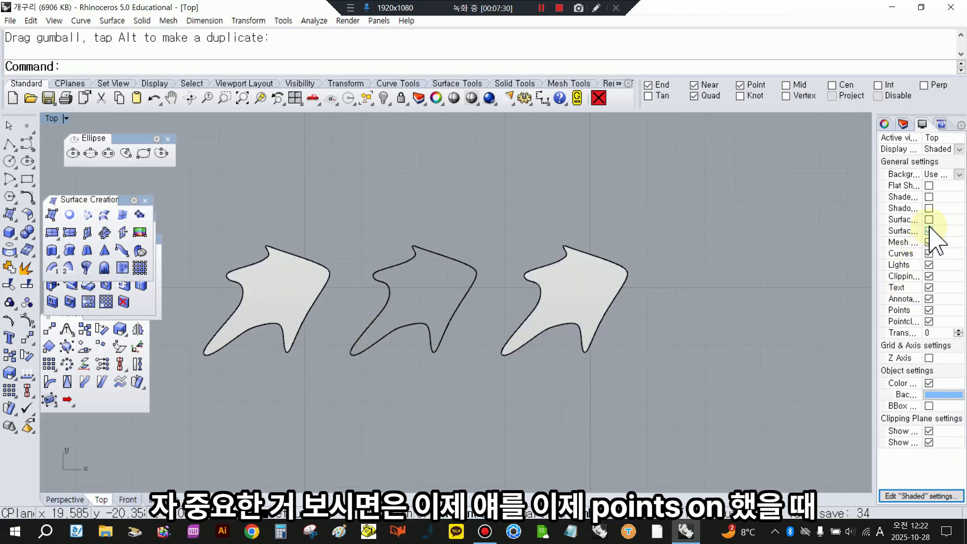
click(930, 220)
click(293, 296)
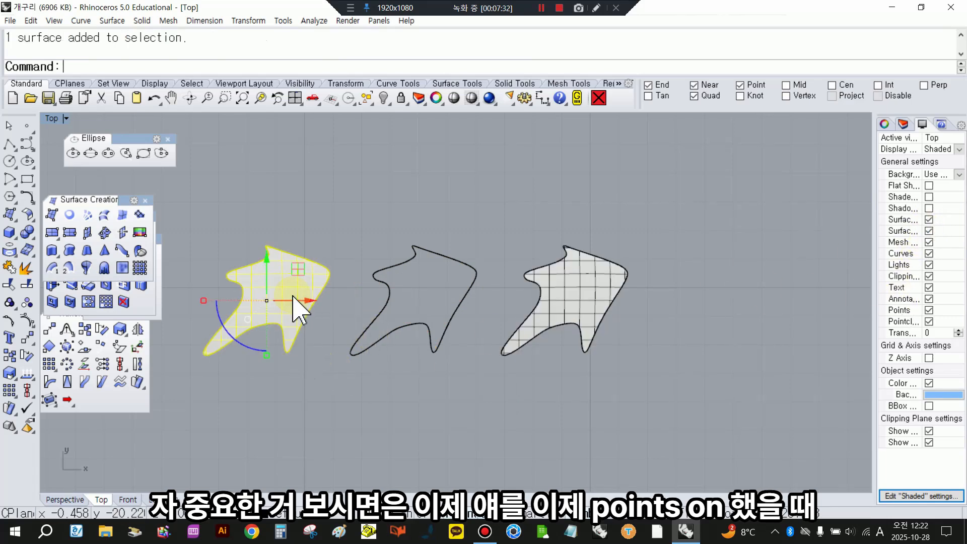
key(F10)
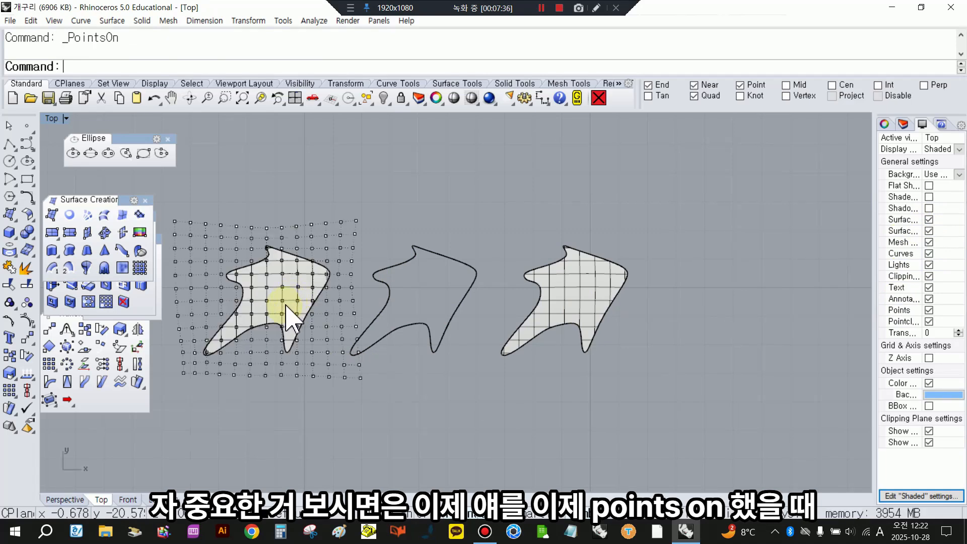
scroll(301, 295, up, 1)
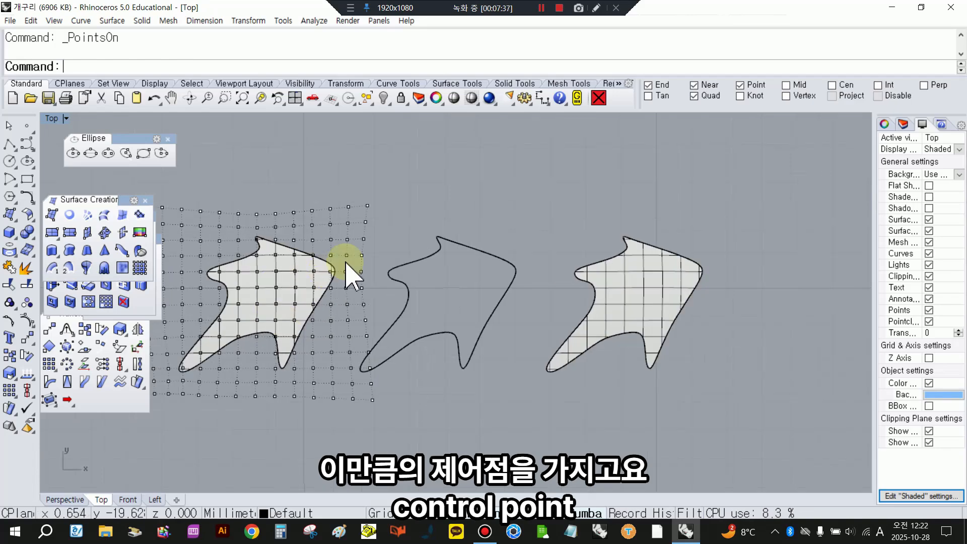
Step: Create a planar surface from the middle web outline and show its control points for comparison with the patch
click(398, 280)
click(69, 214)
click(438, 297)
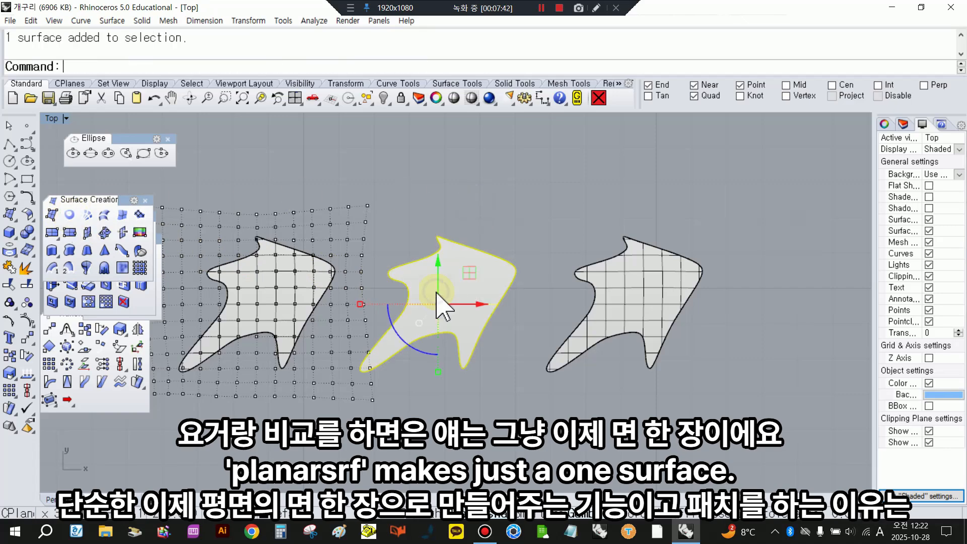
key(F10)
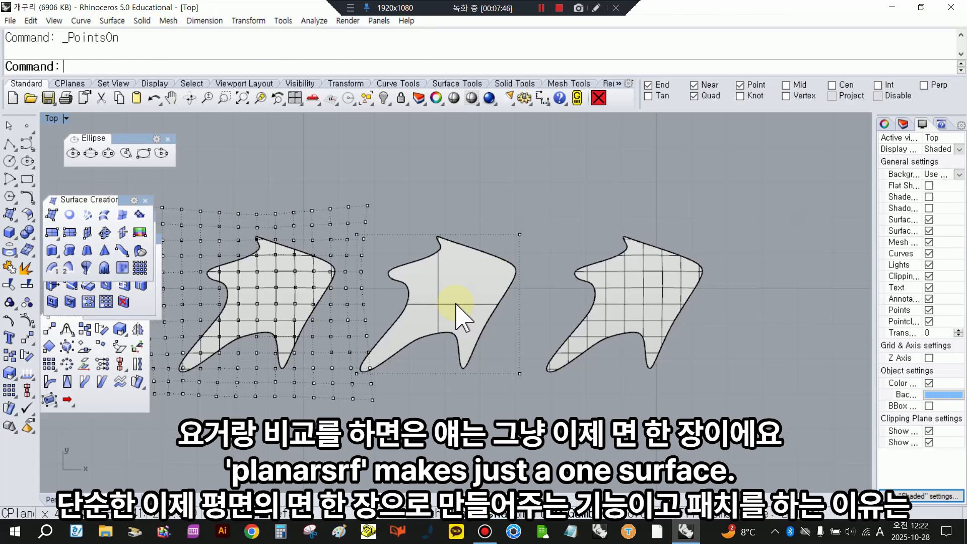
Step: Delete the planar comparison surface and show the patch surface's control points again
click(455, 305)
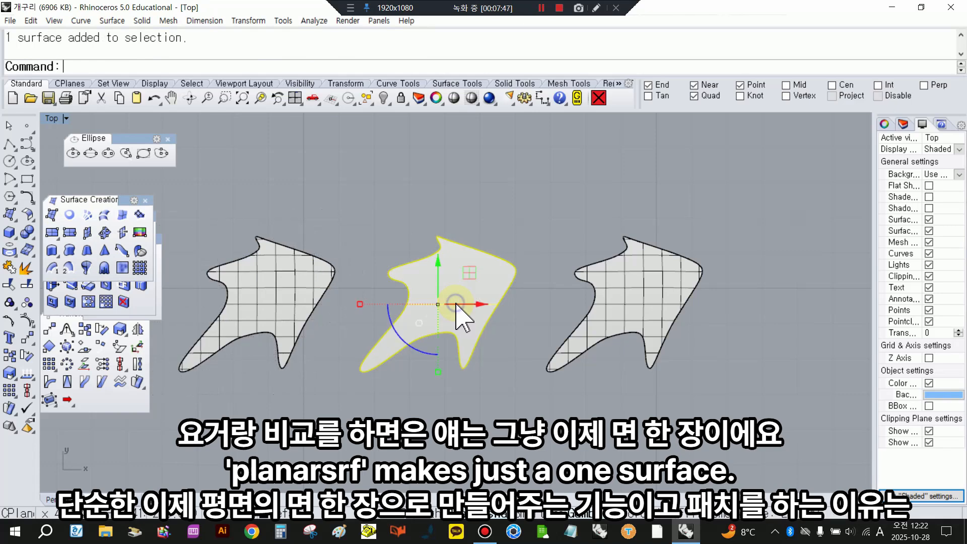
drag(452, 304, 271, 285)
key(F10)
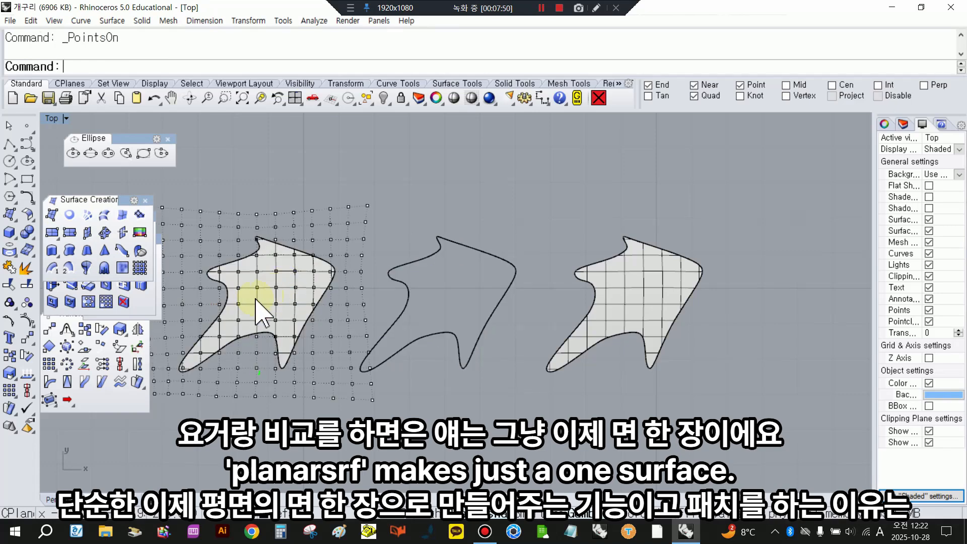
Step: Switch to the four-viewport layout and frame the patch's control points in the Top, Front, Left and Perspective views
scroll(337, 281, up, 4)
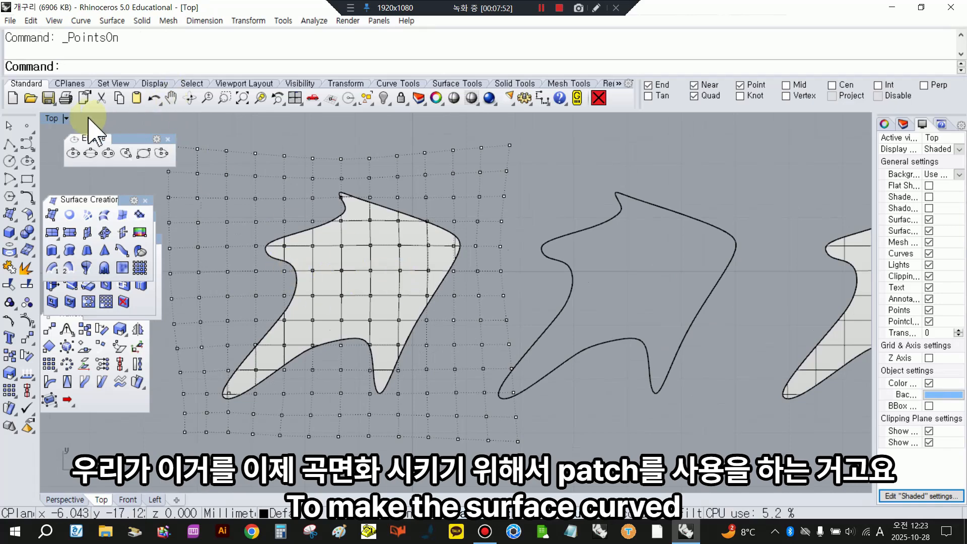
double_click(51, 121)
scroll(296, 389, down, 5)
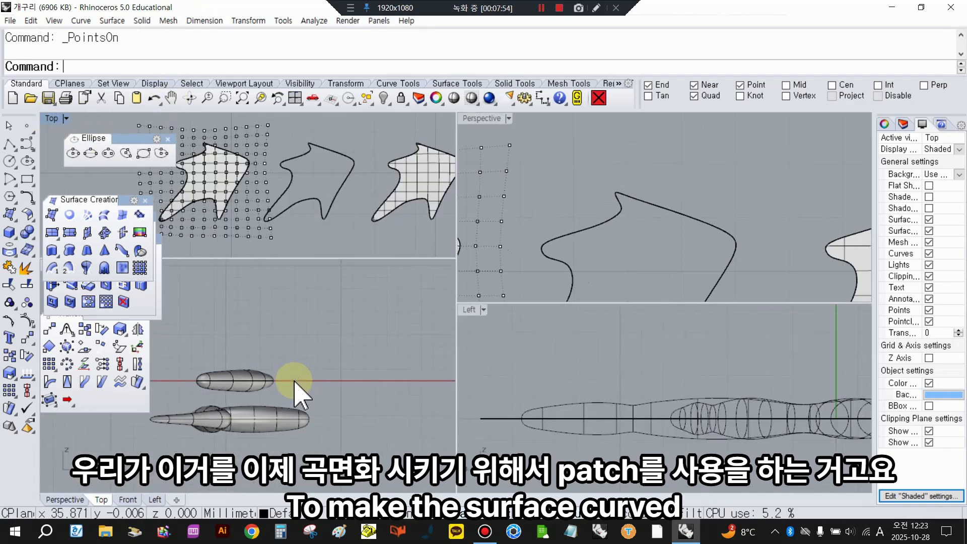
right_drag(268, 298, 337, 283)
right_drag(280, 222, 363, 210)
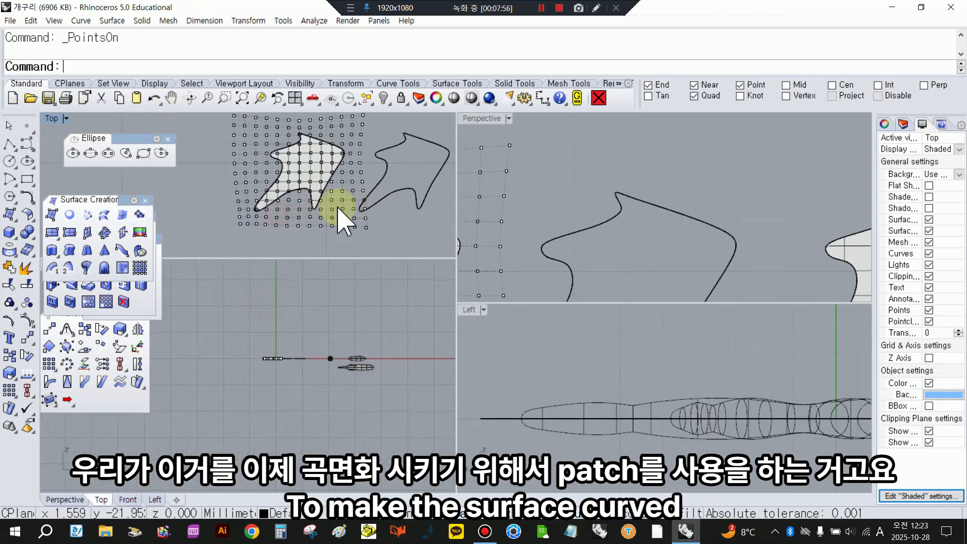
scroll(279, 355, up, 8)
scroll(690, 392, down, 8)
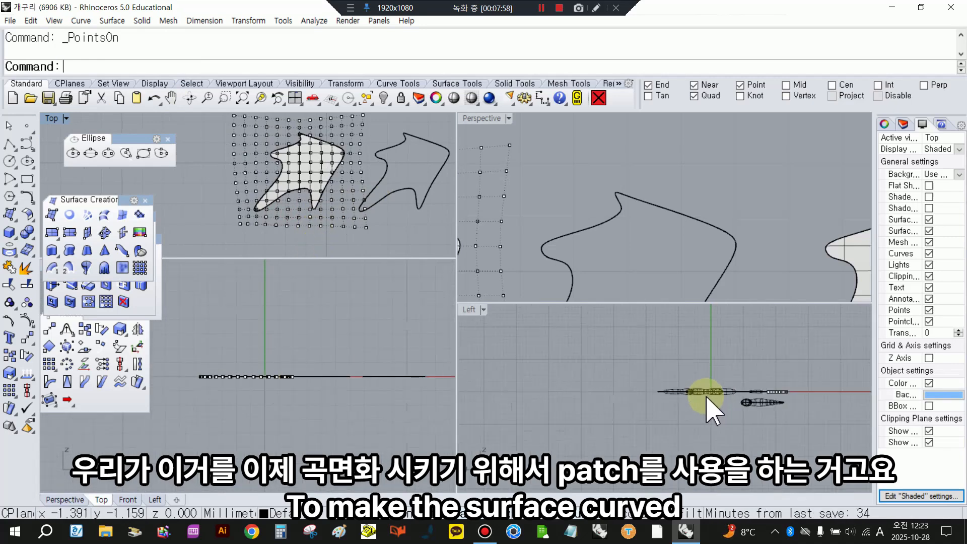
scroll(789, 389, up, 9)
right_drag(789, 389, 683, 388)
right_drag(593, 400, 591, 373)
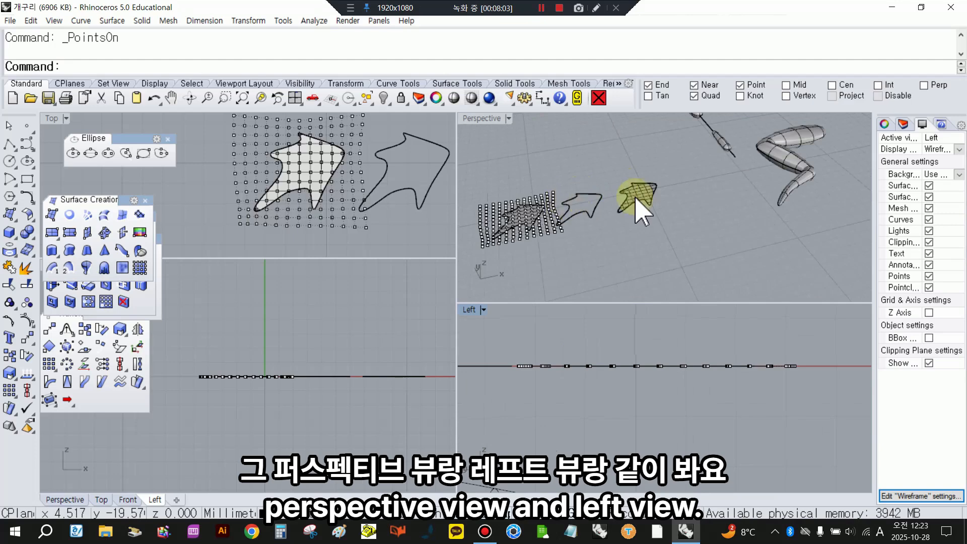
scroll(637, 207, up, 8)
scroll(589, 337, up, 2)
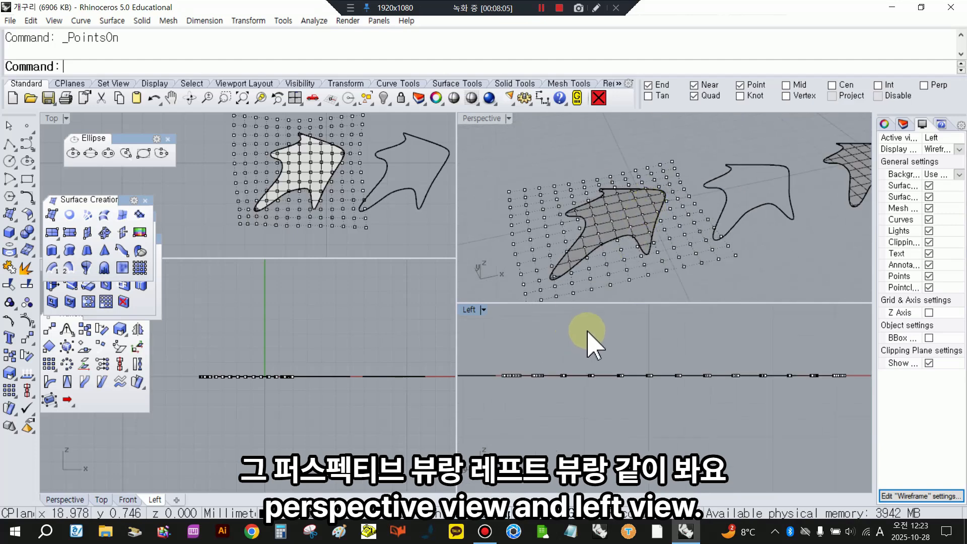
right_drag(590, 346, 584, 336)
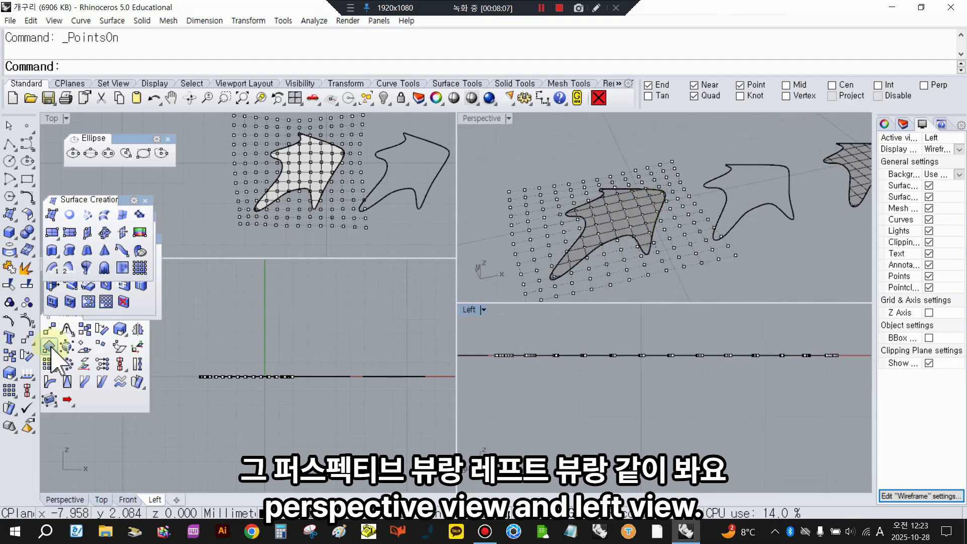
Step: Rotate the control-point rows in the patch's upper half slightly downward about its middle in the Left view
click(27, 355)
drag(545, 370, 639, 399)
mouse_move(700, 210)
right_down()
mouse_move(648, 119)
mouse_move(619, 177)
right_up()
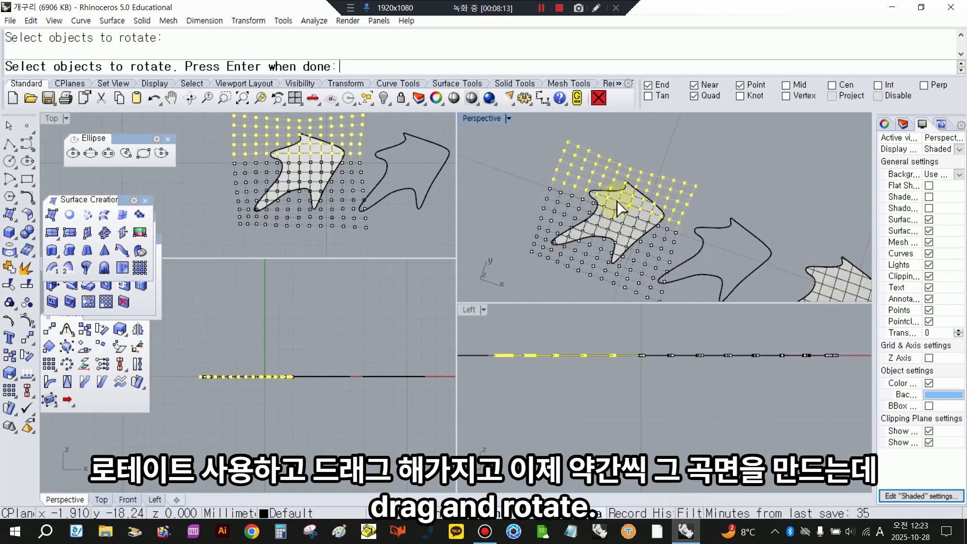
right_drag(639, 238, 637, 282)
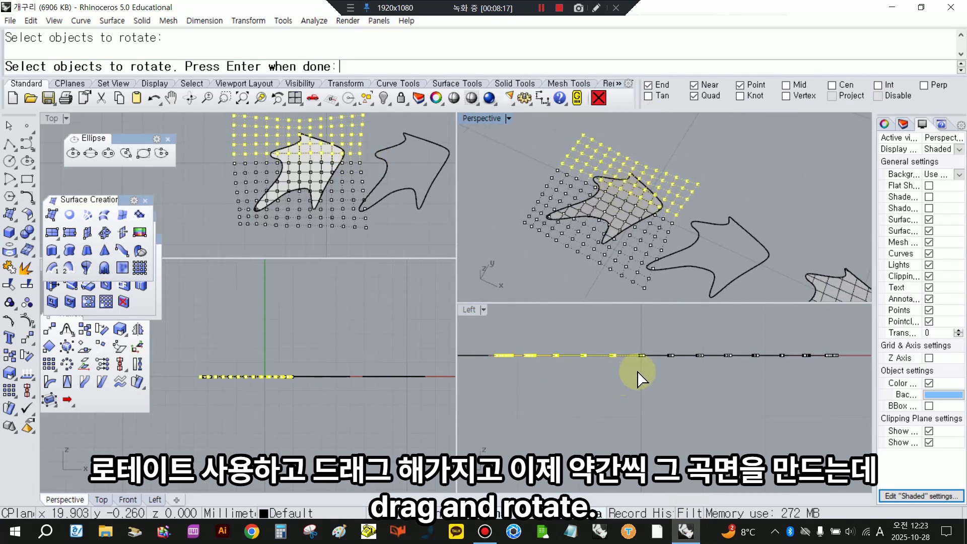
right_click(634, 354)
click(636, 356)
click(519, 373)
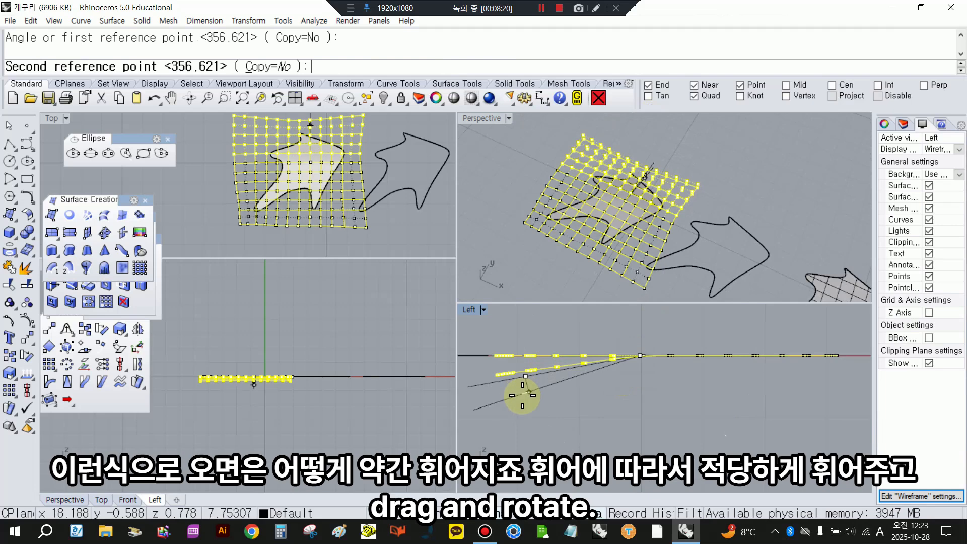
click(522, 401)
mouse_move(698, 260)
right_down()
mouse_move(661, 126)
mouse_move(635, 148)
right_up()
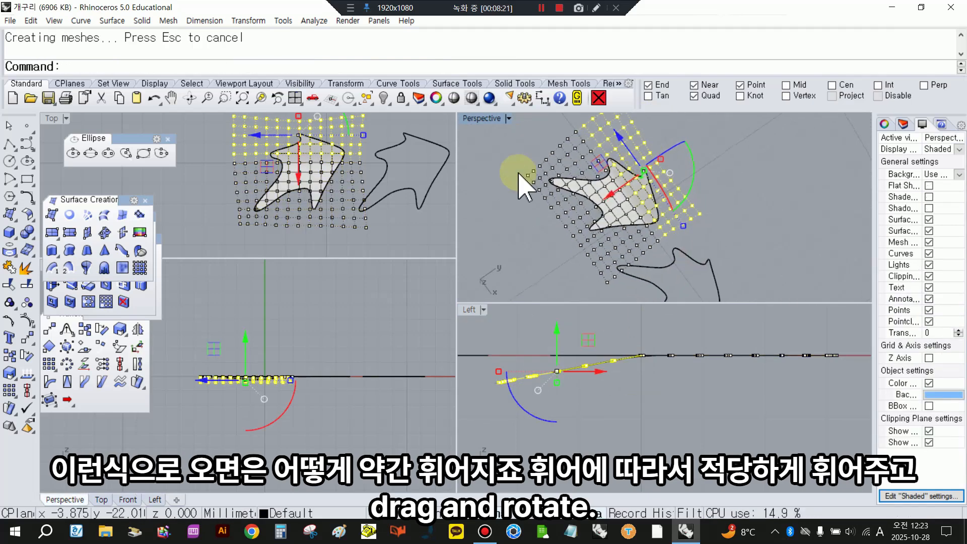
Step: Rotate the control-point rows at the patch's opposite, still flat end slightly downward in the Left view
right_drag(761, 411, 680, 410)
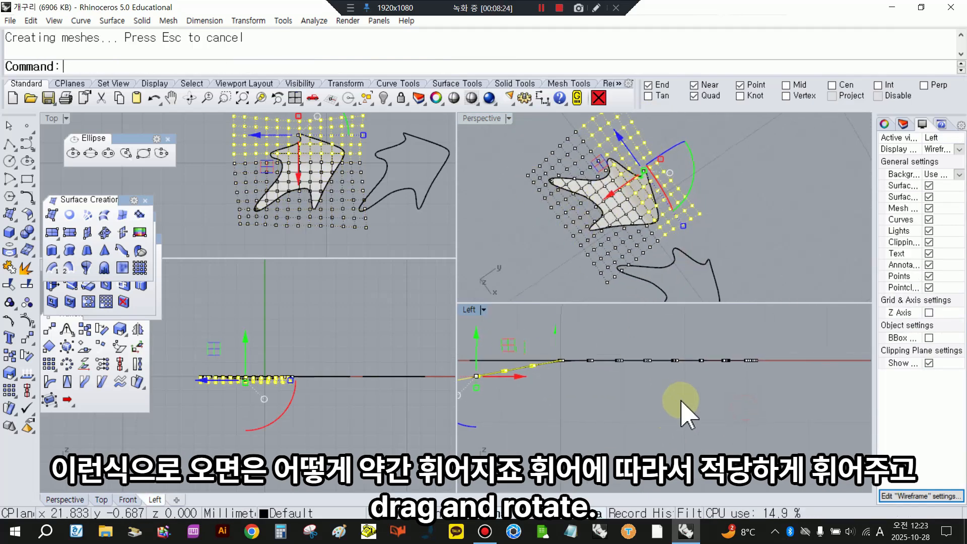
click(603, 359)
drag(786, 328, 689, 393)
right_click(689, 393)
click(675, 360)
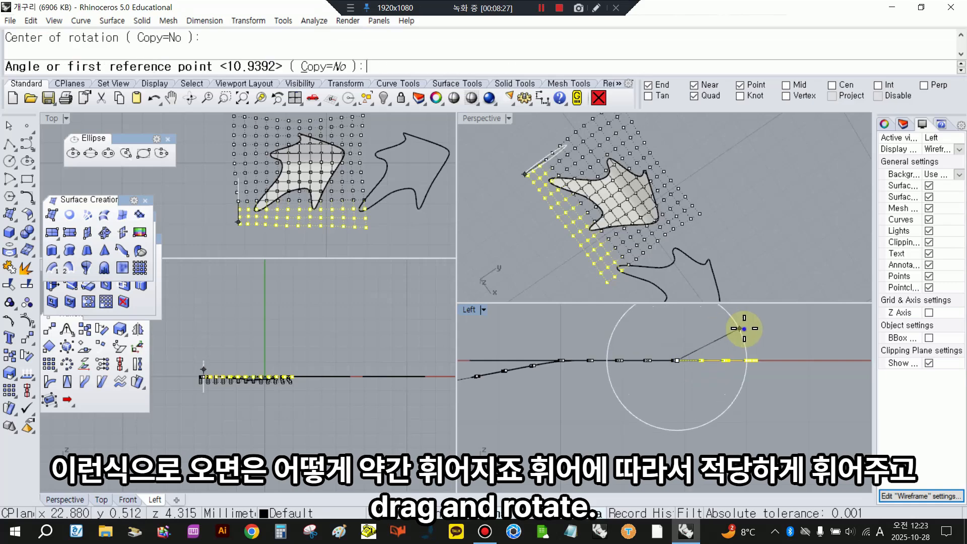
click(745, 329)
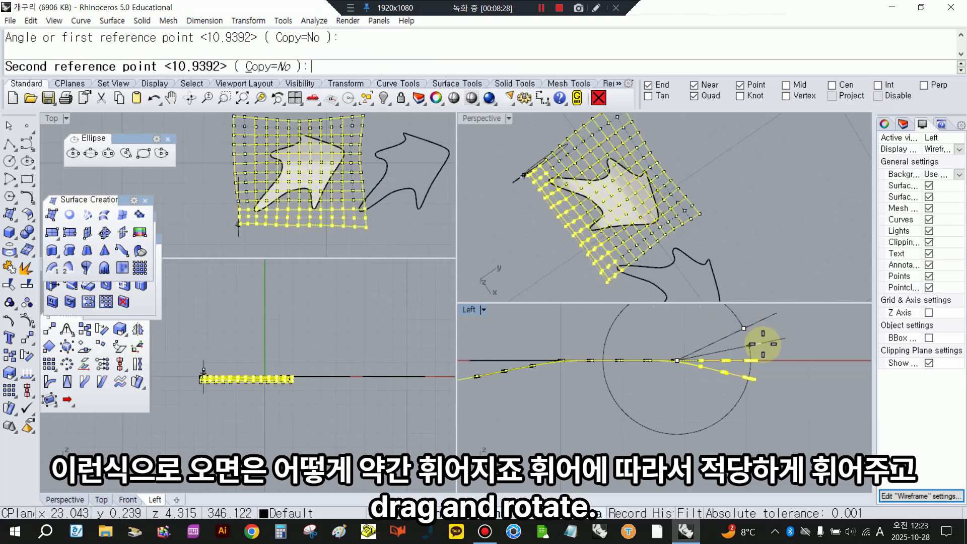
click(769, 346)
click(806, 330)
Step: Rotate the control-point columns on one side of the patch slightly downward about its middle in the Front view
right_drag(724, 247, 657, 129)
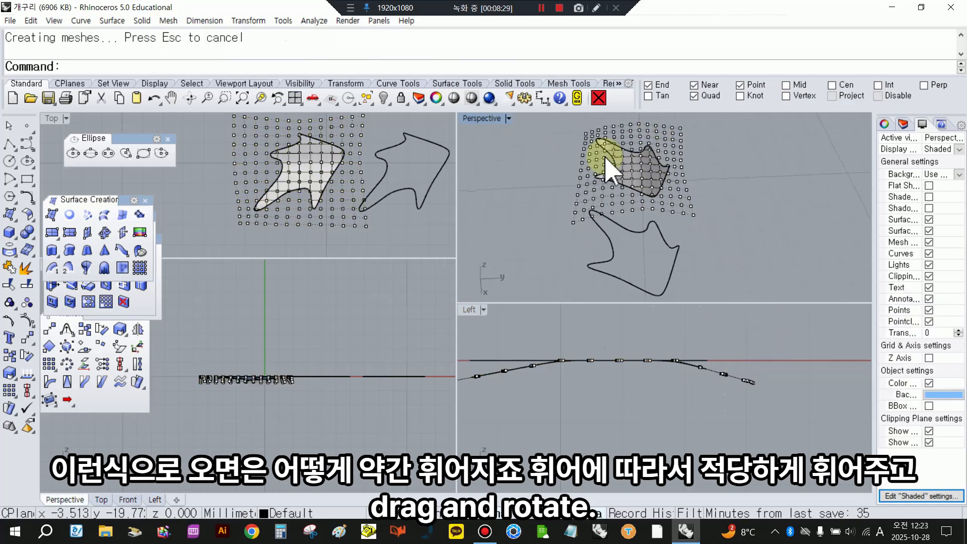
scroll(286, 369, up, 2)
scroll(279, 376, up, 4)
right_drag(279, 376, 382, 379)
scroll(382, 378, up, 4)
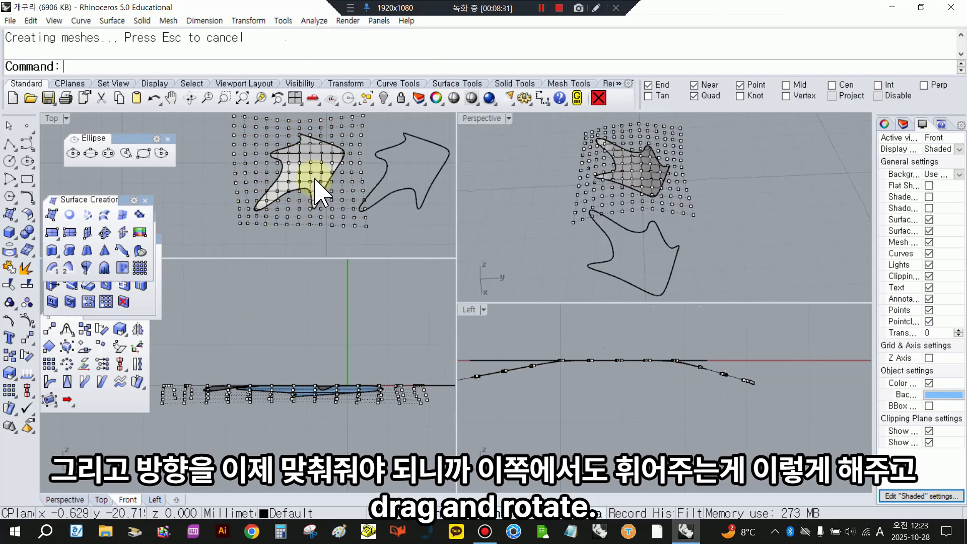
scroll(314, 178, up, 4)
right_drag(624, 174, 540, 222)
click(502, 207)
right_drag(258, 344, 317, 346)
drag(204, 352, 321, 433)
key(space)
click(309, 392)
click(240, 356)
click(237, 363)
Step: Rotate only the outermost control-point columns on that same side a little further downward in the Front view
drag(199, 353, 276, 437)
key(space)
click(288, 396)
click(204, 362)
click(206, 369)
Step: Rotate the control-point columns on the other side of the patch downward in the Front view
right_drag(319, 382, 256, 359)
drag(346, 354, 436, 437)
key(space)
click(327, 369)
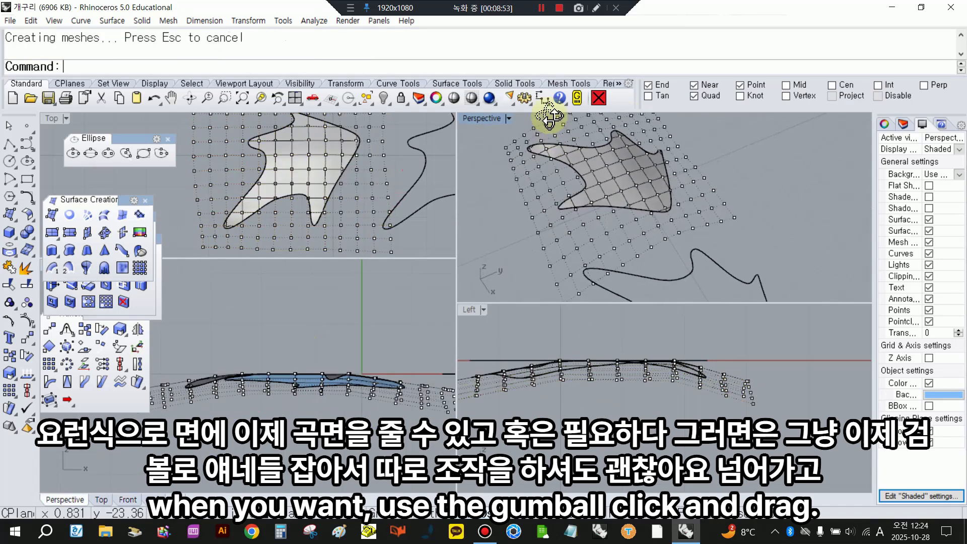
Step: Maximize the Perspective view and shift a few selected control points inside the patch with the gumball
mouse_move(546, 114)
right_down()
mouse_move(514, 252)
mouse_move(540, 368)
mouse_move(456, 201)
mouse_move(399, 237)
mouse_move(529, 134)
mouse_move(641, 452)
mouse_move(675, 190)
mouse_move(544, 224)
right_up()
double_click(476, 119)
click(454, 97)
right_click(572, 219)
mouse_move(513, 258)
right_down()
mouse_move(410, 277)
mouse_move(395, 201)
mouse_move(399, 211)
mouse_move(403, 196)
mouse_move(378, 202)
right_up()
click(378, 201)
right_drag(382, 237, 352, 214)
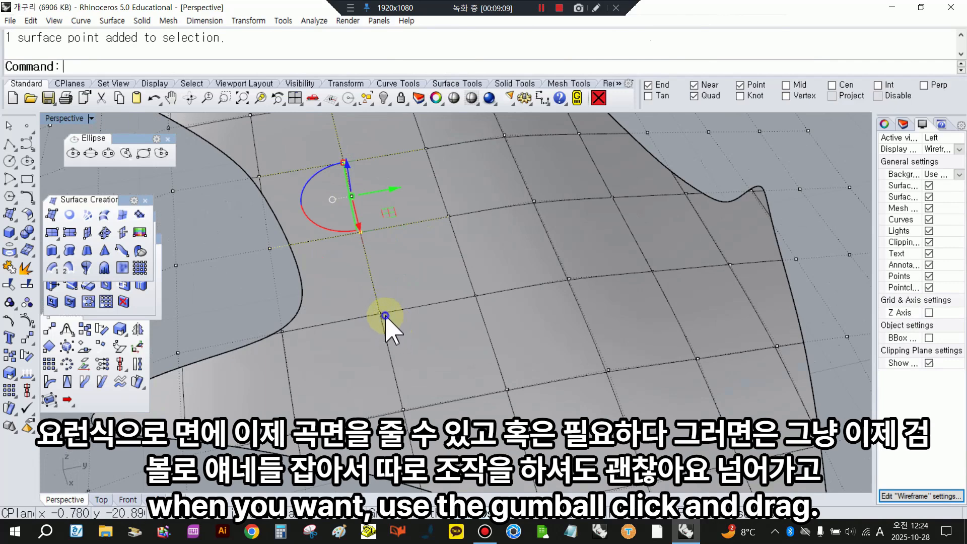
right_drag(416, 319, 361, 228)
mouse_move(361, 227)
mouse_down()
mouse_move(356, 205)
mouse_move(349, 237)
mouse_move(351, 227)
mouse_up()
scroll(406, 231, down, 3)
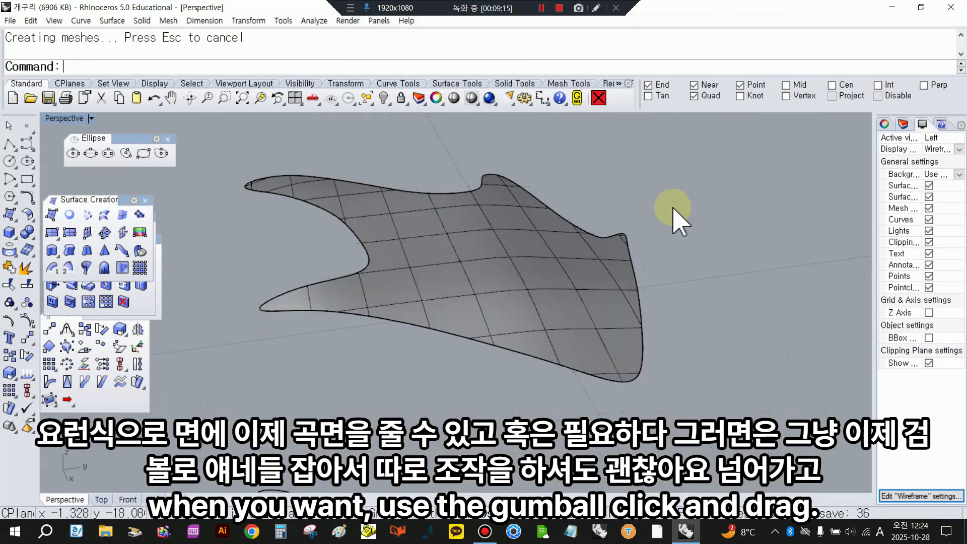
Step: Delete the selected web geometry and show all the hidden frog parts again
key(Delete)
right_drag(529, 255, 527, 276)
right_drag(553, 322, 646, 319)
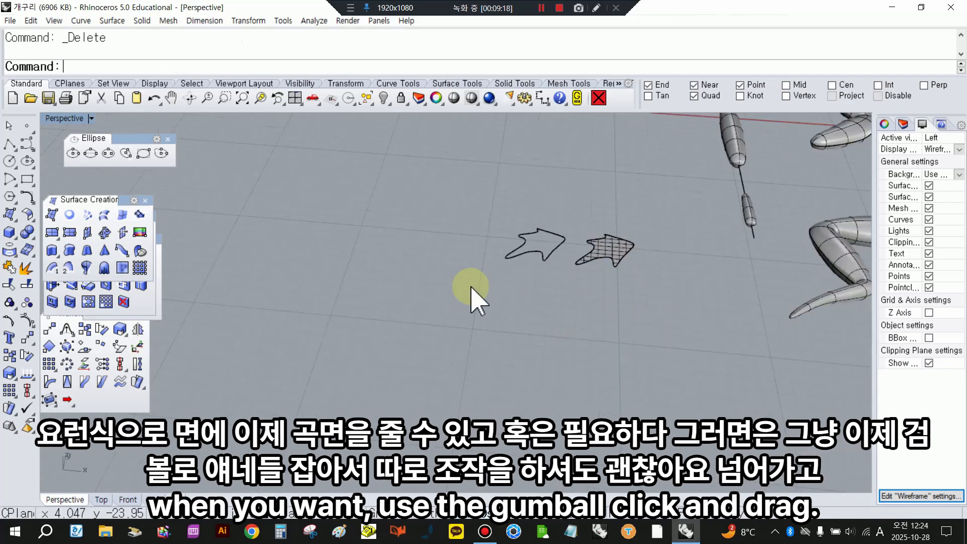
scroll(537, 280, down, 4)
shift+right_drag(537, 280, 403, 300)
scroll(568, 279, up, 2)
right_click(385, 99)
Step: Duplicate the web polysurface of the finished green foot and move the copy out beside the leg
click(641, 301)
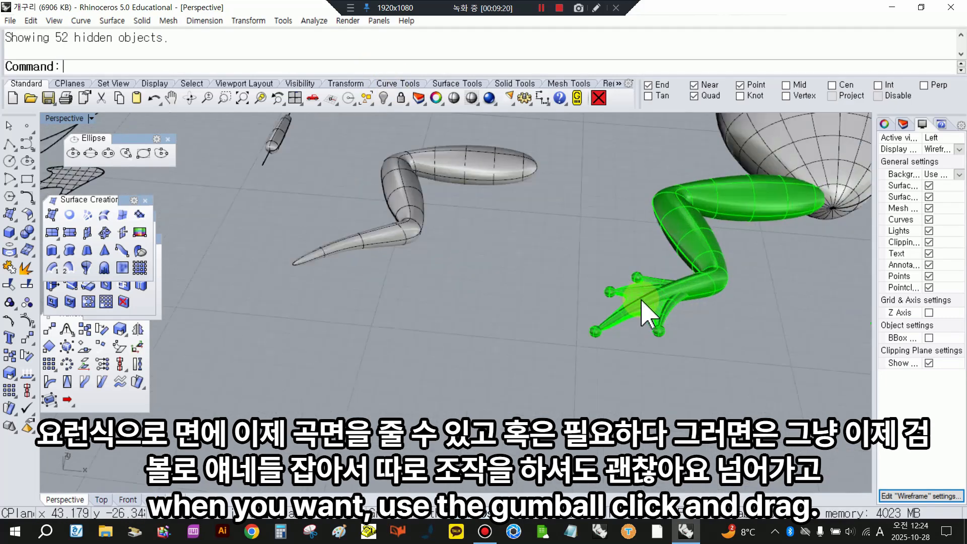
click(642, 303)
scroll(640, 307, up, 6)
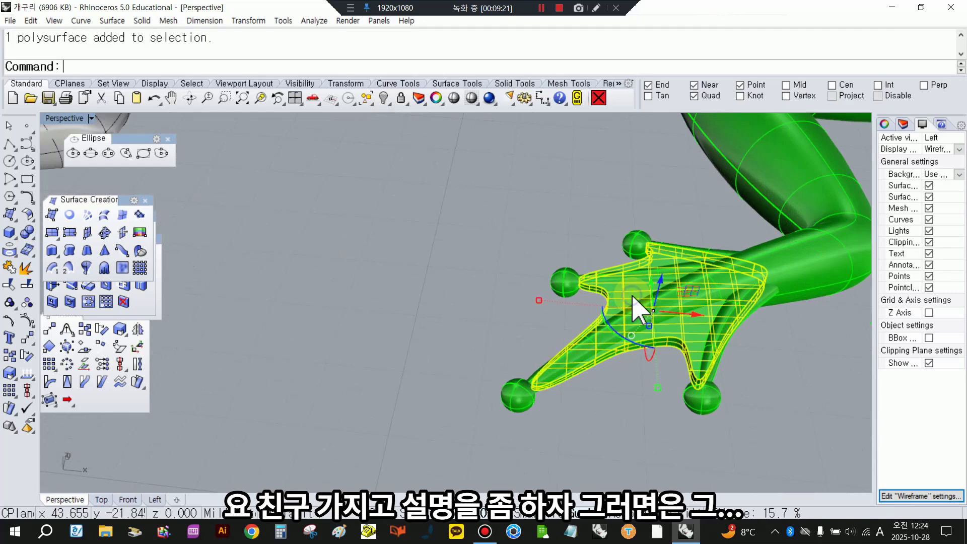
right_click(14, 353)
scroll(624, 368, down, 6)
drag(679, 342, 423, 366)
Step: Hide every object except the copied web by inverting the selection
click(372, 104)
click(410, 121)
click(388, 104)
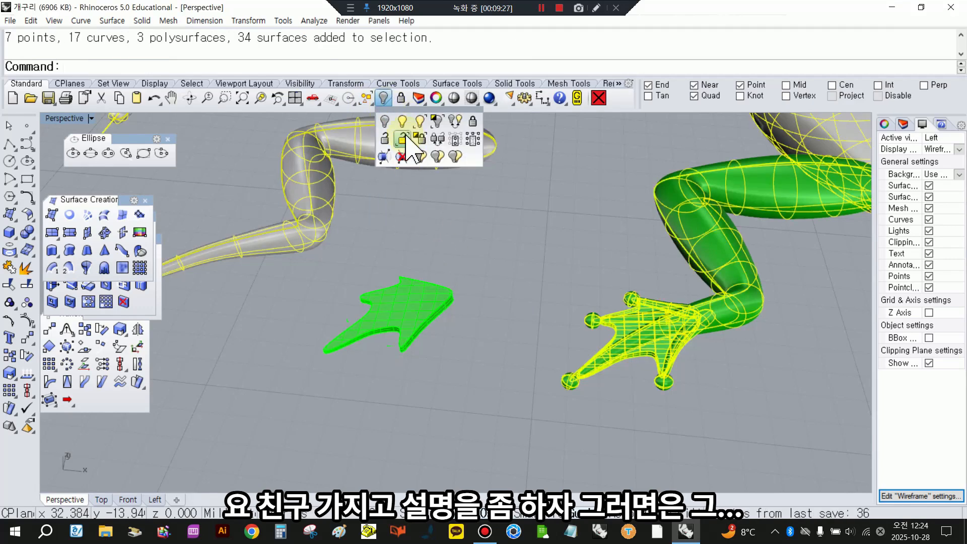
click(387, 102)
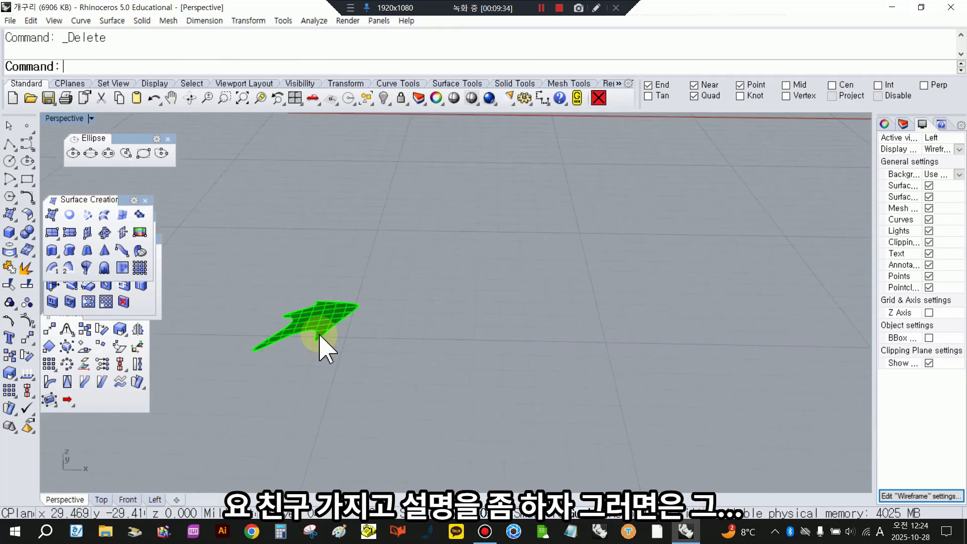
Step: Copy and paste the single web surface in place and move the copy slightly down in the Left view
right_drag(325, 348, 287, 328)
click(287, 328)
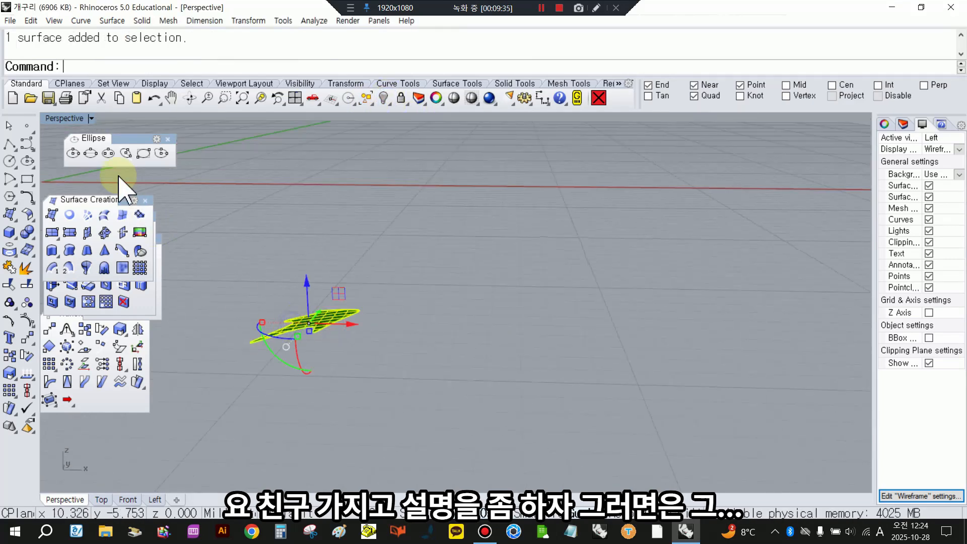
double_click(69, 119)
scroll(676, 399, up, 3)
scroll(579, 218, up, 12)
right_drag(625, 272, 630, 248)
right_drag(623, 422, 619, 383)
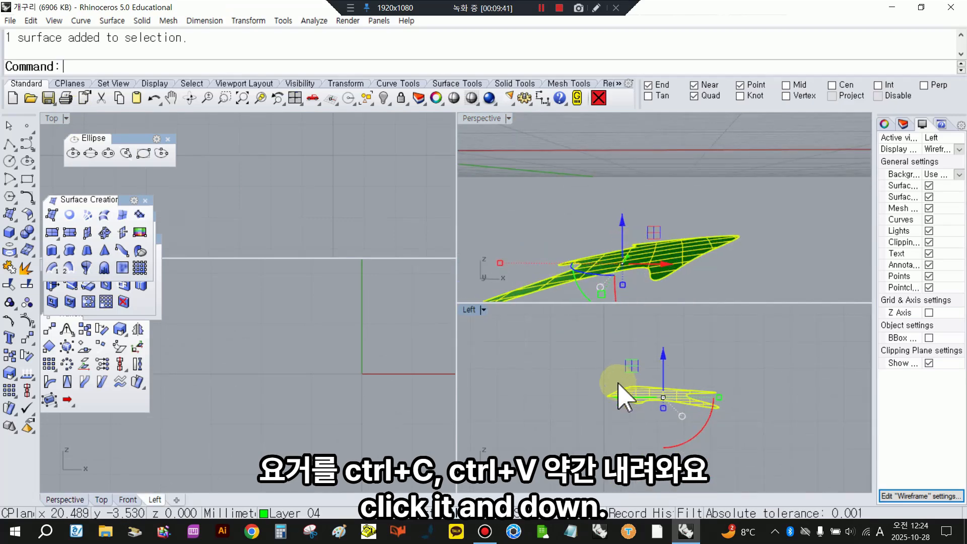
key(ctrl+c)
key(ctrl+v)
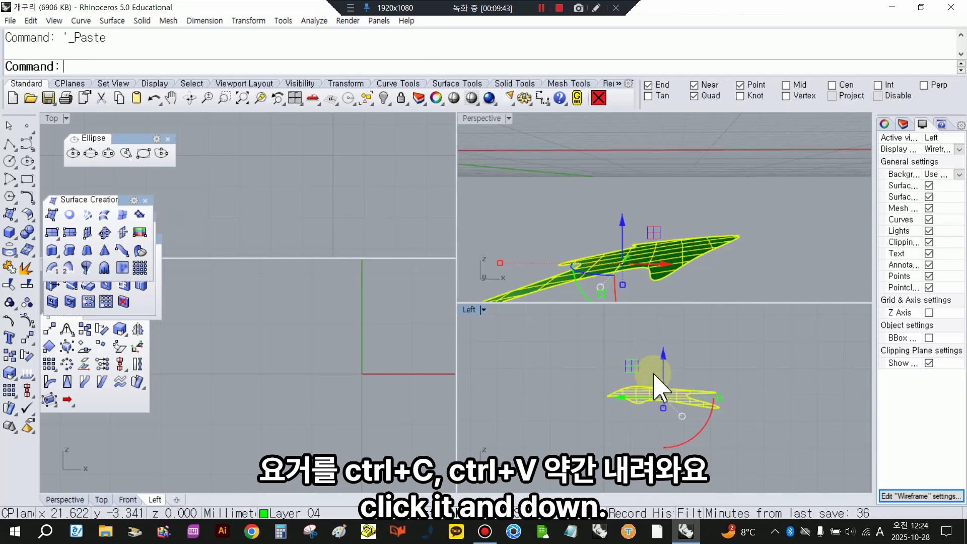
drag(663, 358, 664, 365)
Step: Rotate the lower web surface slightly with the gumball so the gap between both surfaces narrows towards the toe tips
click(596, 364)
scroll(699, 191, down, 6)
click(658, 242)
scroll(585, 247, up, 5)
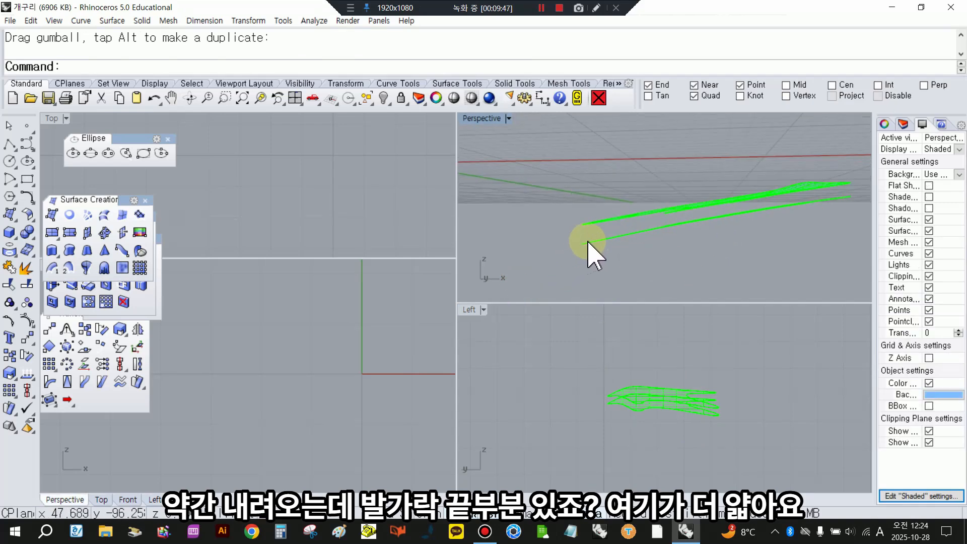
right_drag(590, 252, 612, 277)
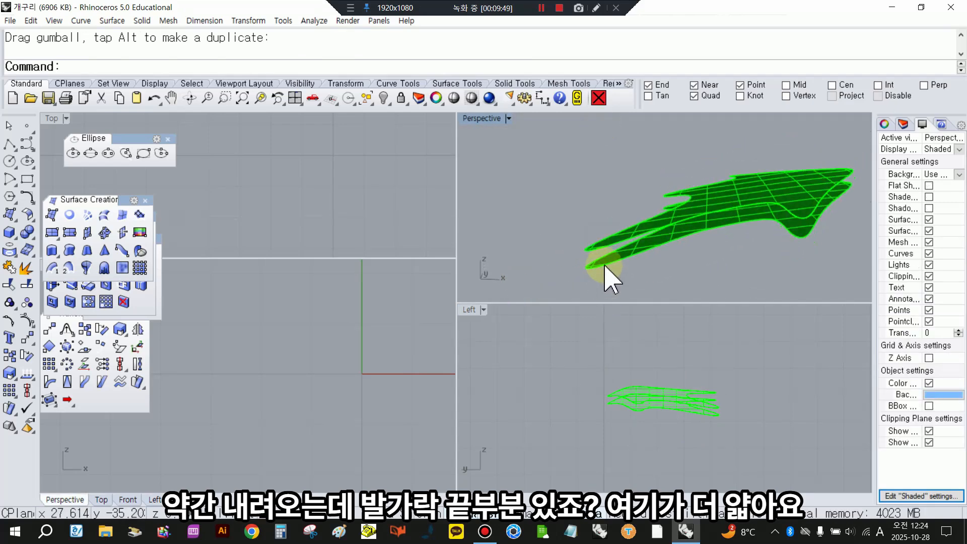
click(636, 373)
scroll(648, 406, up, 4)
right_drag(668, 245, 712, 248)
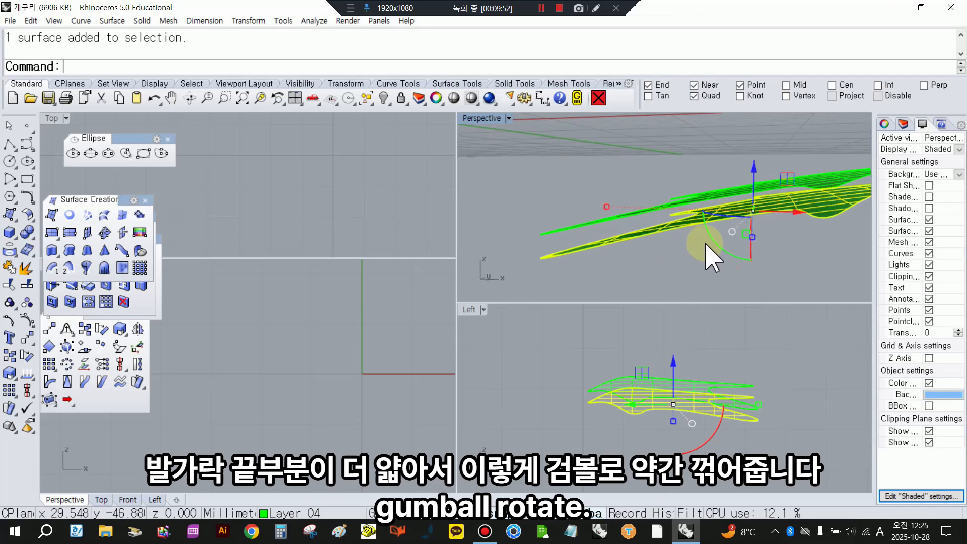
double_click(482, 119)
drag(602, 347, 596, 348)
right_drag(543, 421, 566, 339)
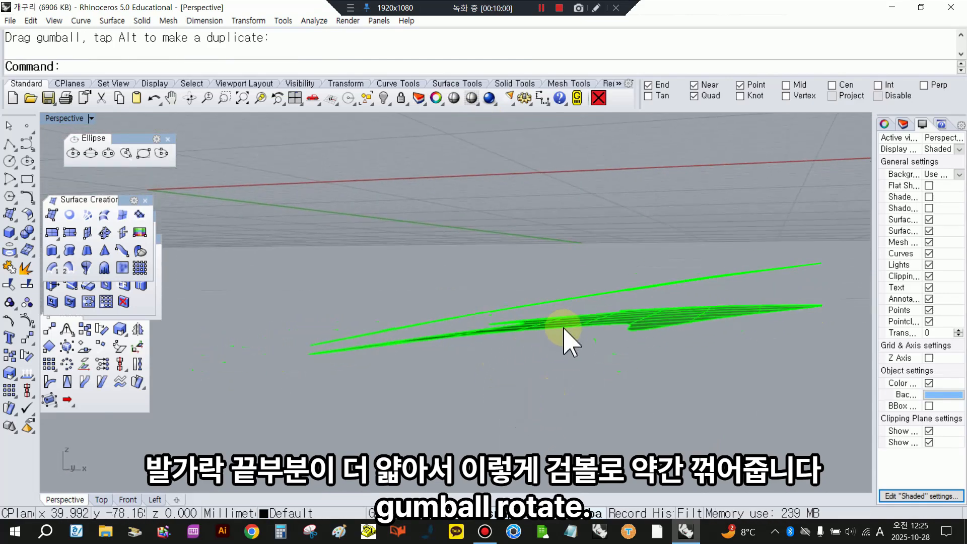
click(592, 327)
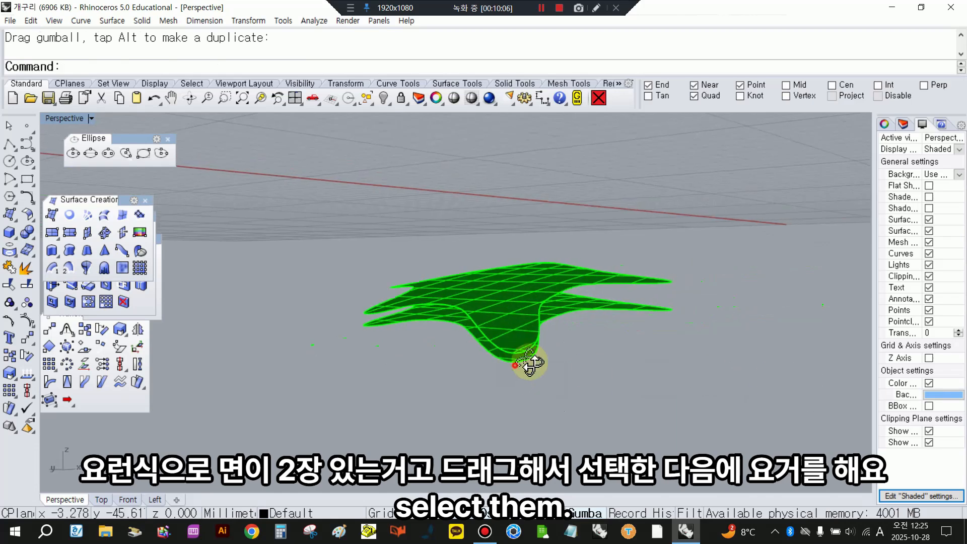
right_drag(524, 368, 588, 380)
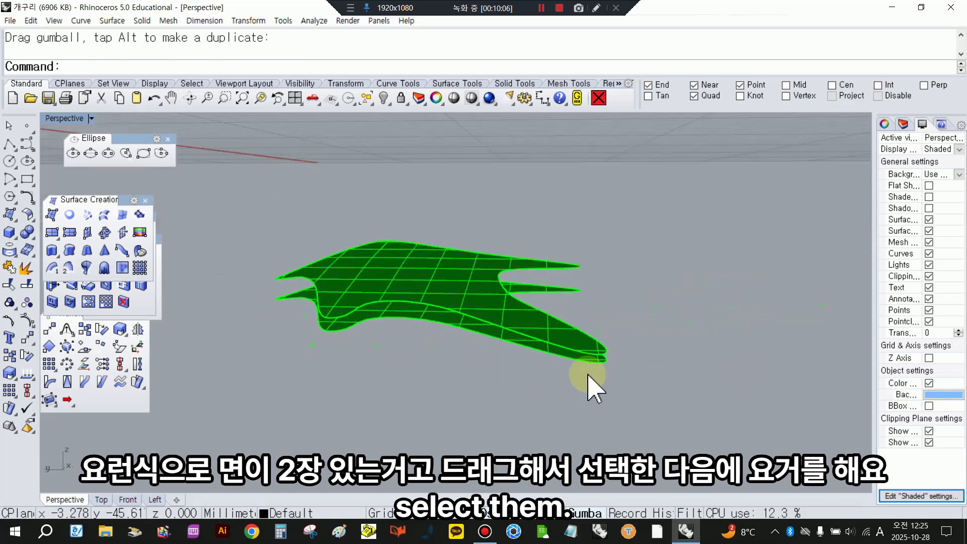
Step: Turn off the surface isocurve display and duplicate the borders of both web surfaces with DupBorder
click(929, 220)
right_drag(648, 324, 573, 378)
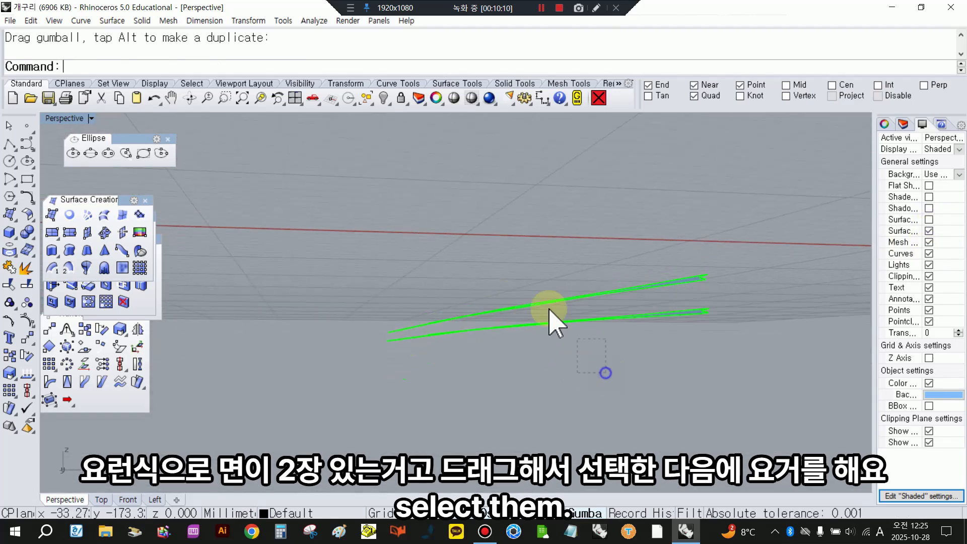
drag(594, 363, 493, 287)
right_drag(492, 287, 481, 348)
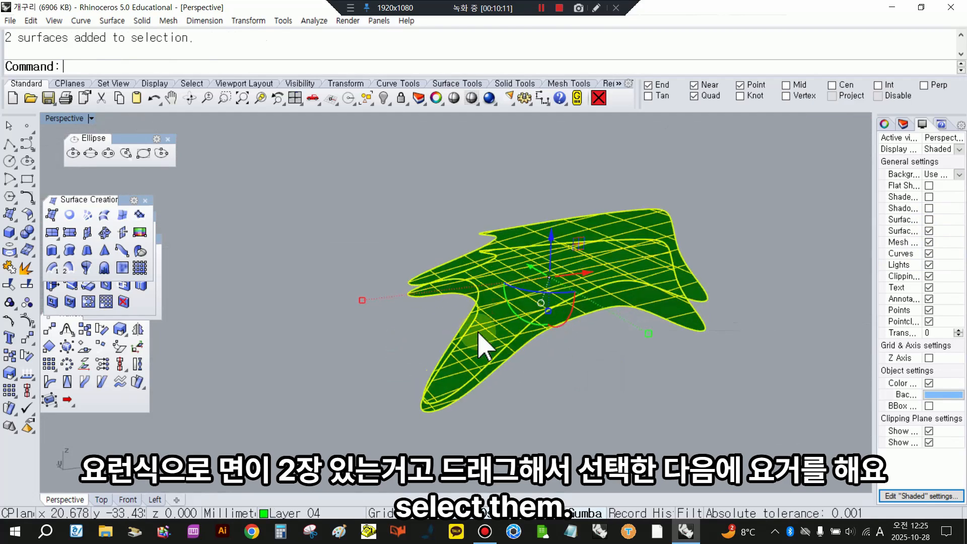
click(9, 250)
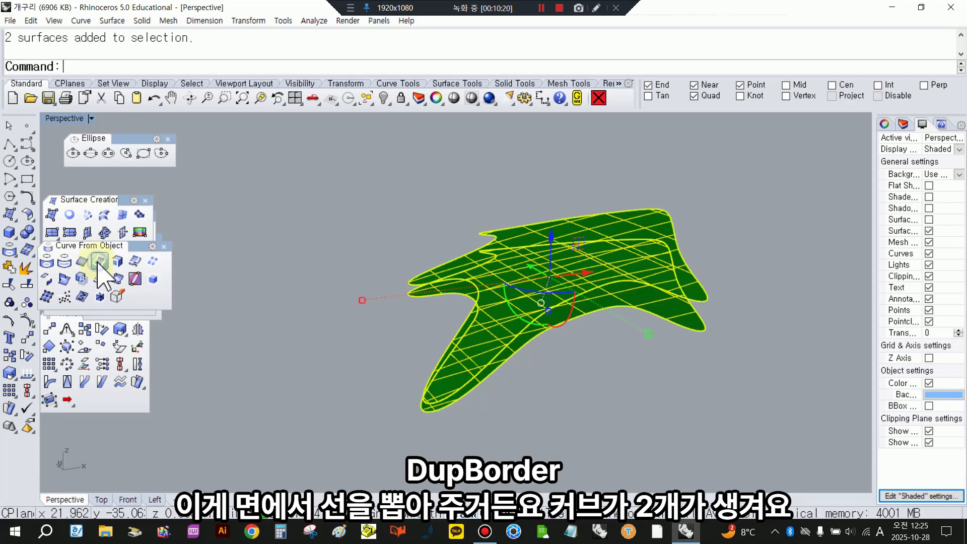
click(98, 262)
right_drag(564, 337, 487, 349)
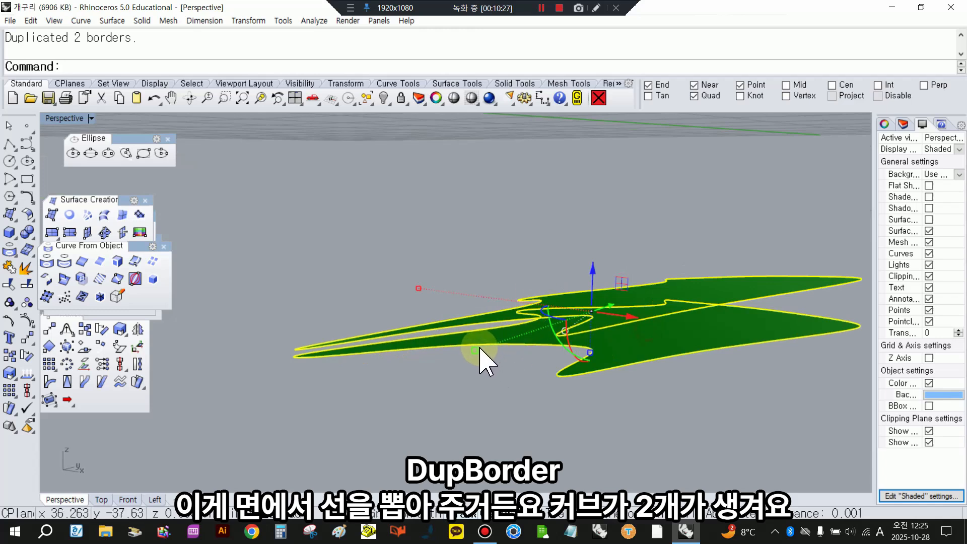
Step: Loft a side wall between the two duplicated border curves
click(105, 216)
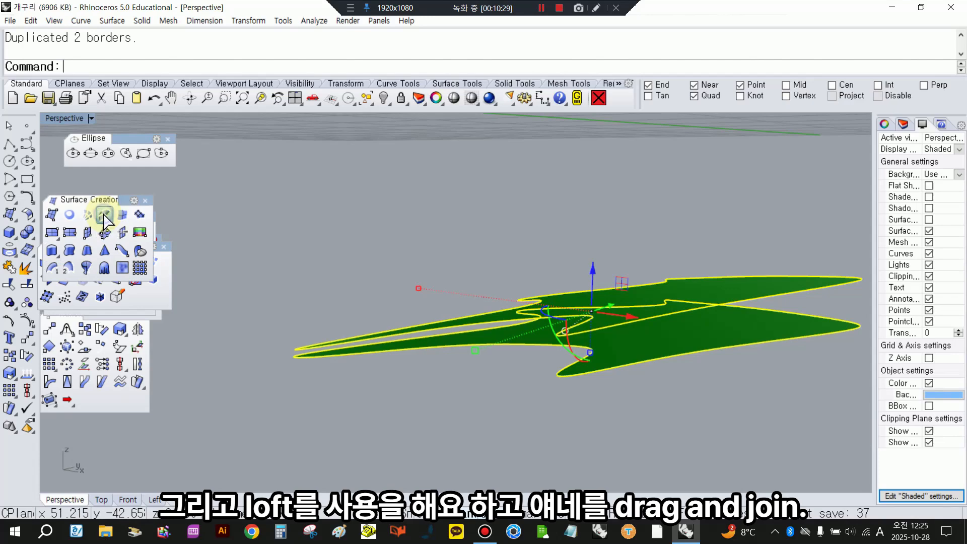
right_click(291, 251)
click(430, 342)
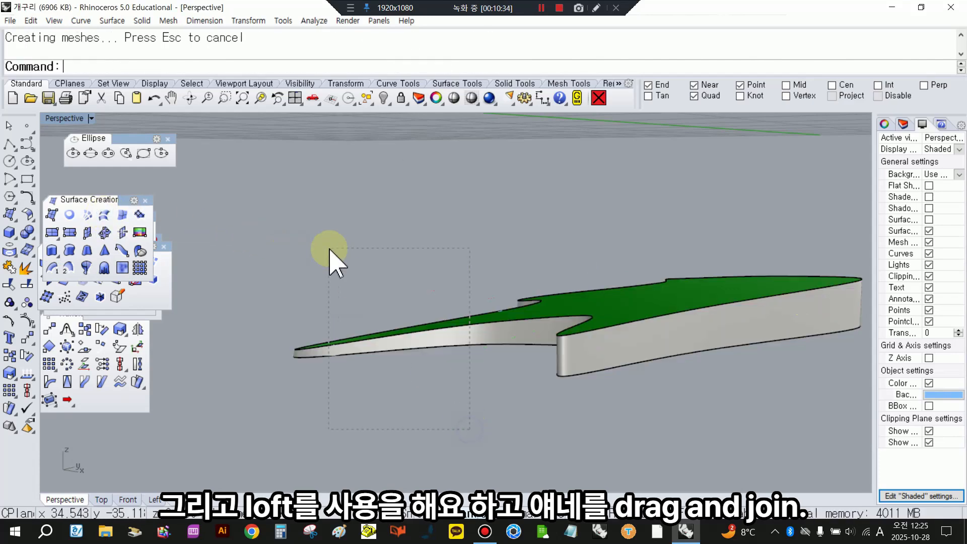
Step: Join the lofted wall with both web surfaces and delete the two leftover border curves
key(ctrl+a)
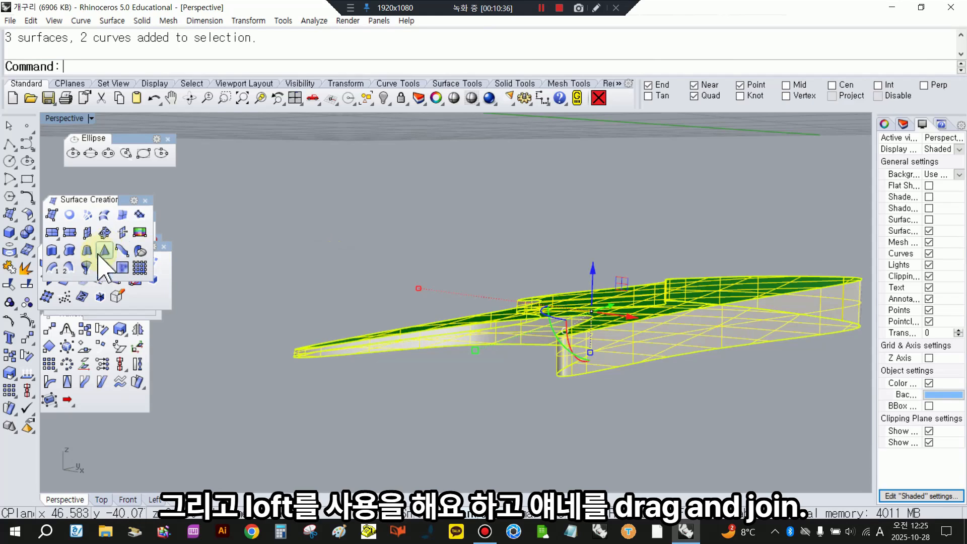
click(9, 268)
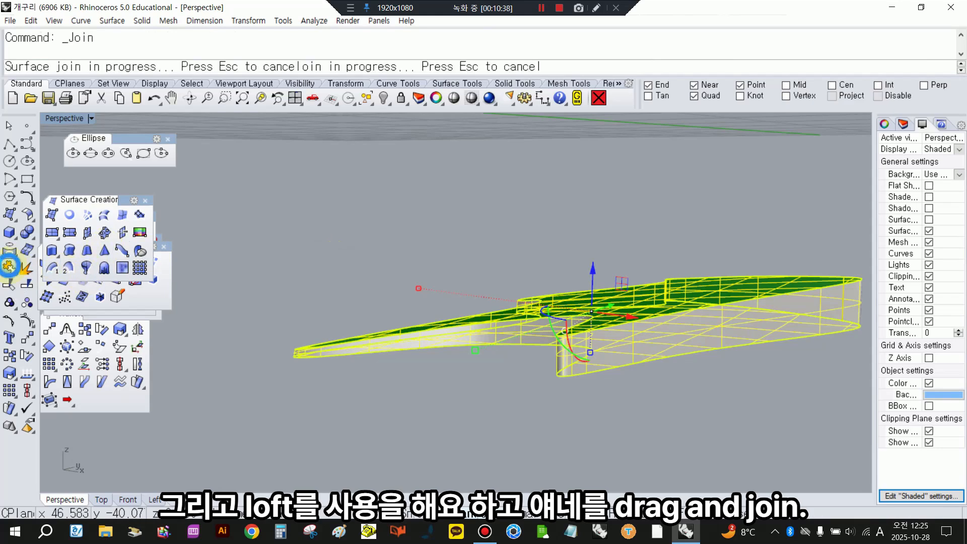
right_drag(403, 251, 427, 318)
click(627, 301)
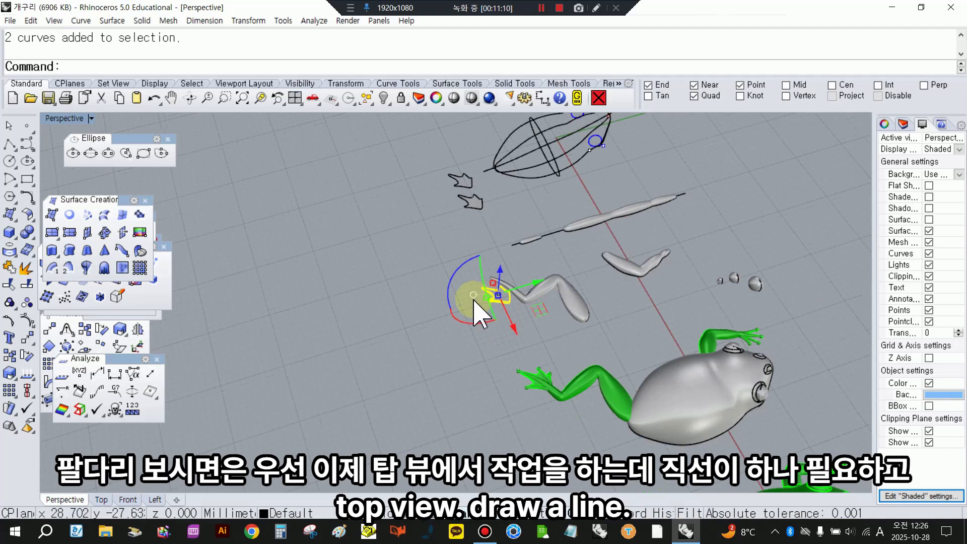
key(Delete)
Step: Isolate the grey arm and leg pieces with their curves by hiding everything else, and show the Top view maximized
right_drag(557, 324, 534, 284)
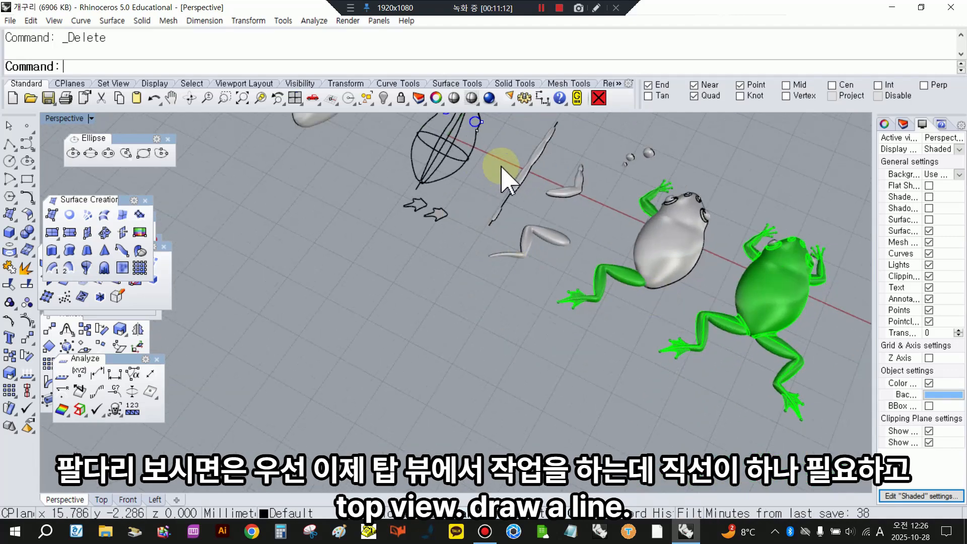
scroll(493, 151, up, 3)
right_drag(484, 229, 530, 239)
drag(587, 310, 426, 162)
click(371, 99)
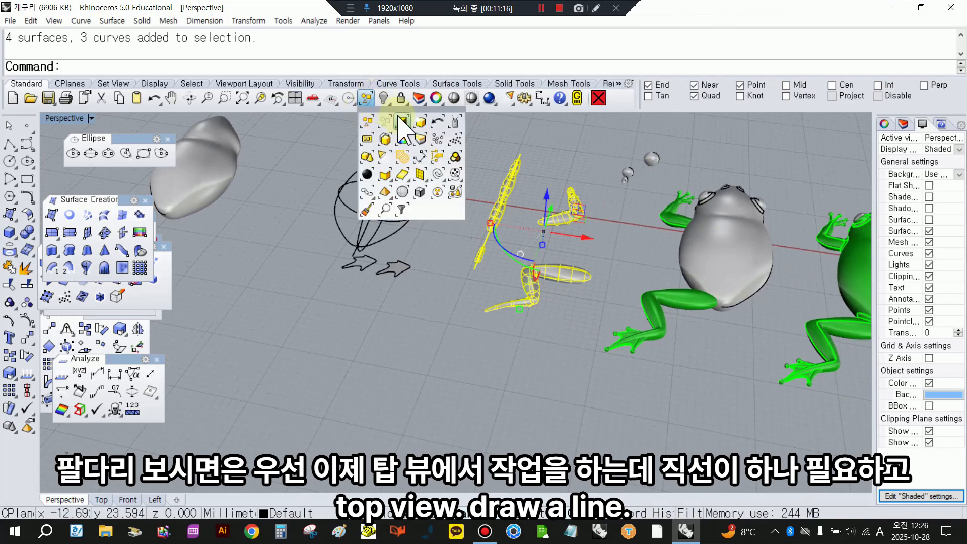
click(399, 118)
click(383, 99)
scroll(484, 204, up, 5)
right_drag(501, 247, 453, 222)
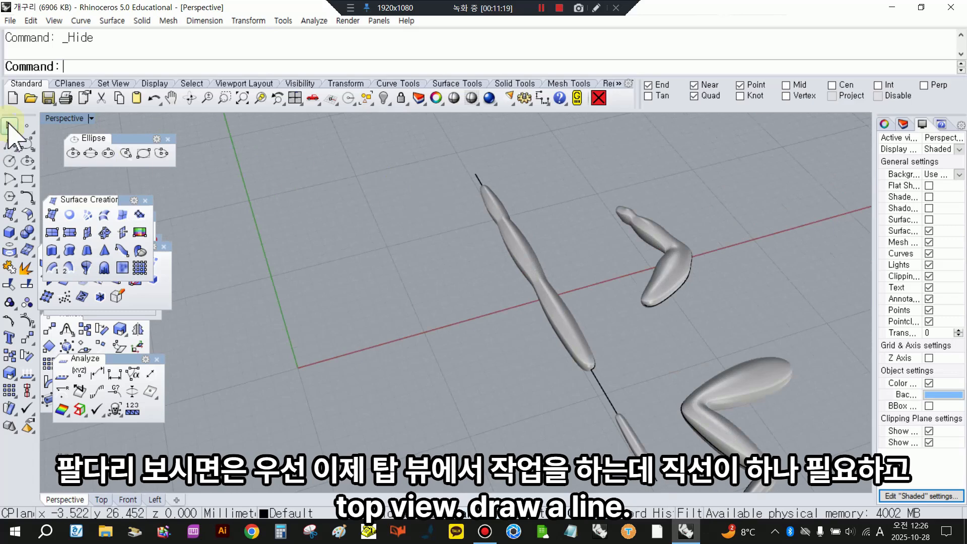
double_click(59, 121)
double_click(48, 121)
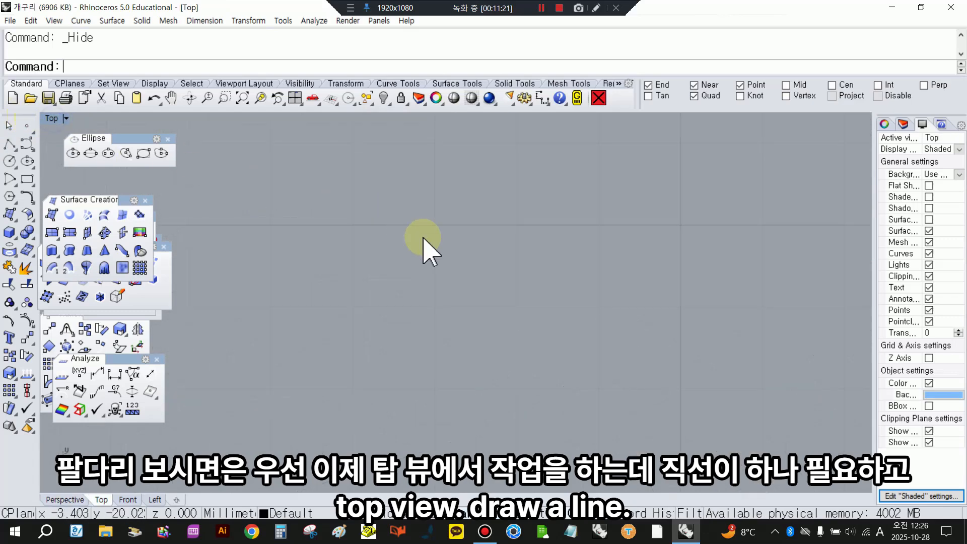
Step: Move the straight revolved limb surface off its vertical axis line, toward the Y axis, leaving its curves in place
scroll(444, 252, down, 5)
scroll(594, 244, up, 5)
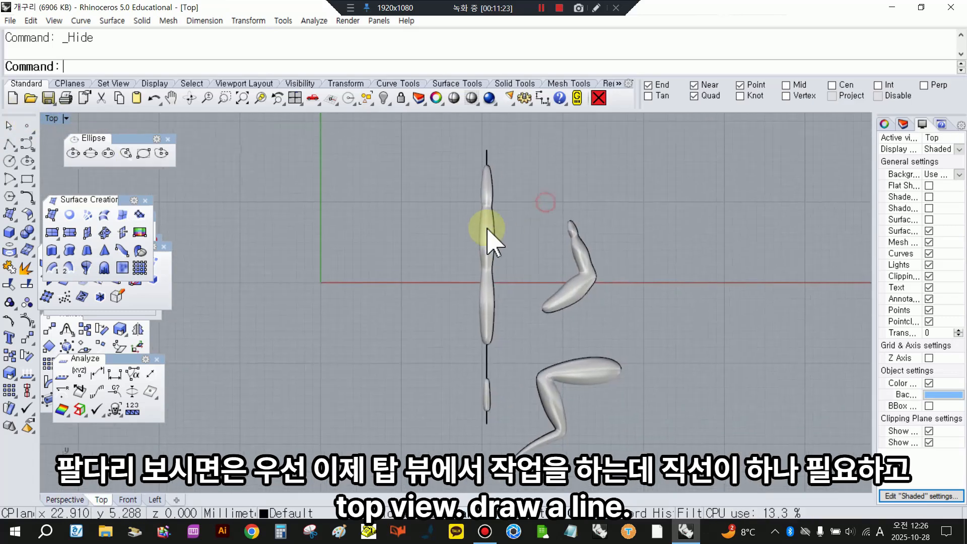
click(483, 227)
drag(527, 254, 471, 277)
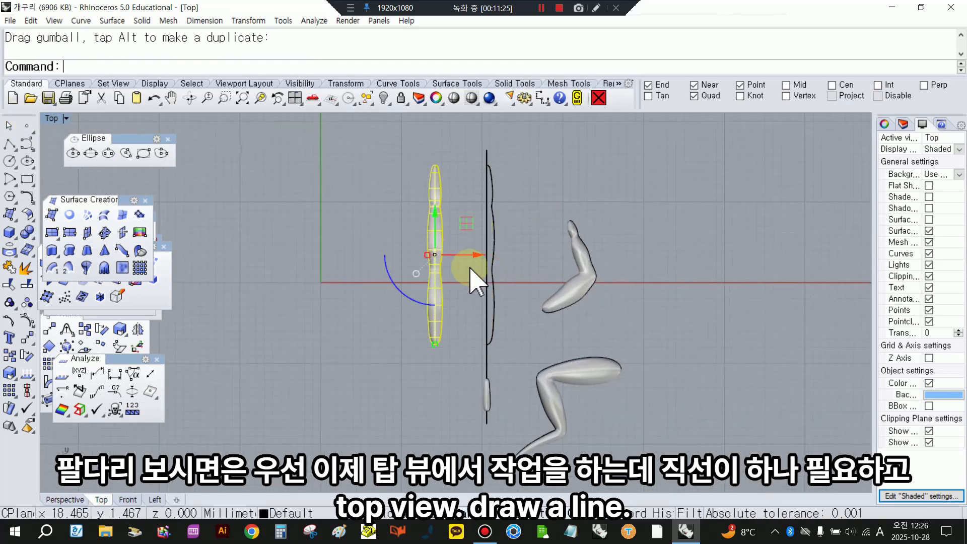
Step: Select the wavy profile curve beside the axis line and show its control points
click(486, 227)
scroll(486, 237, up, 2)
click(497, 236)
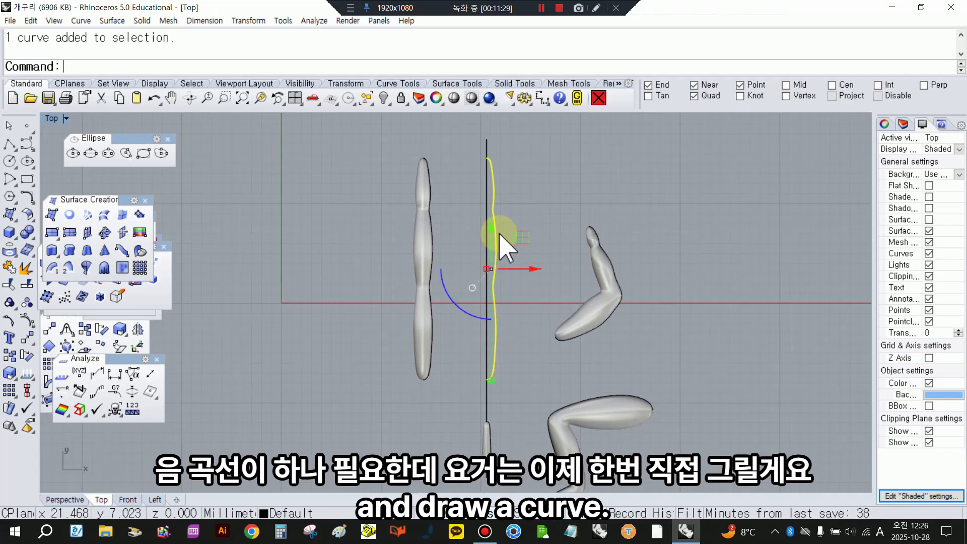
key(F10)
scroll(474, 237, up, 2)
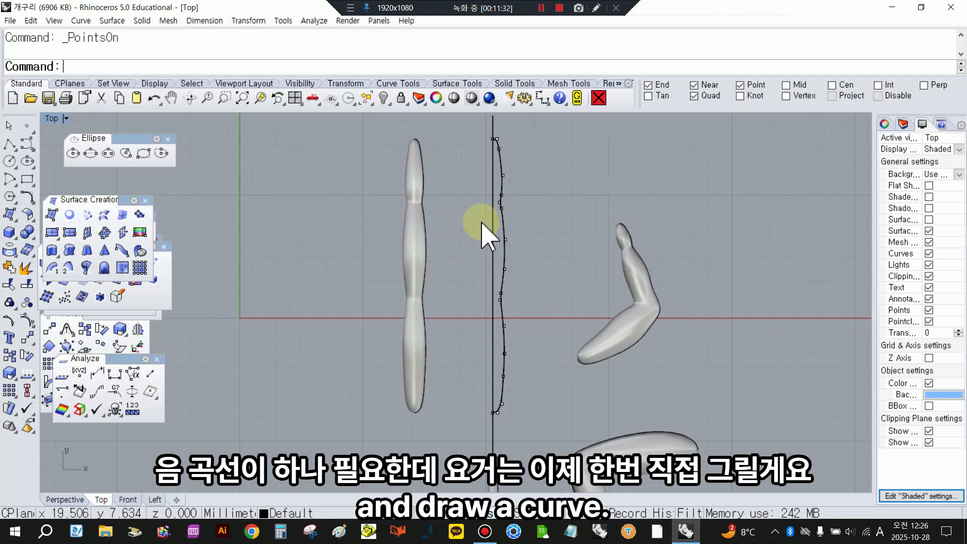
right_drag(491, 246, 497, 237)
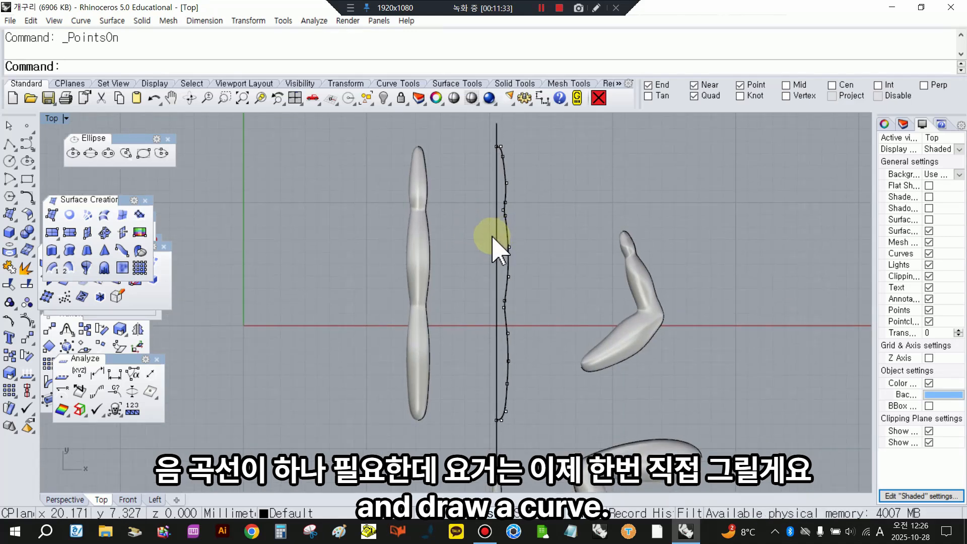
Step: Move the wavy profile curve away from the axis line to the gap beside the straight limb surface
click(509, 255)
drag(528, 285, 488, 303)
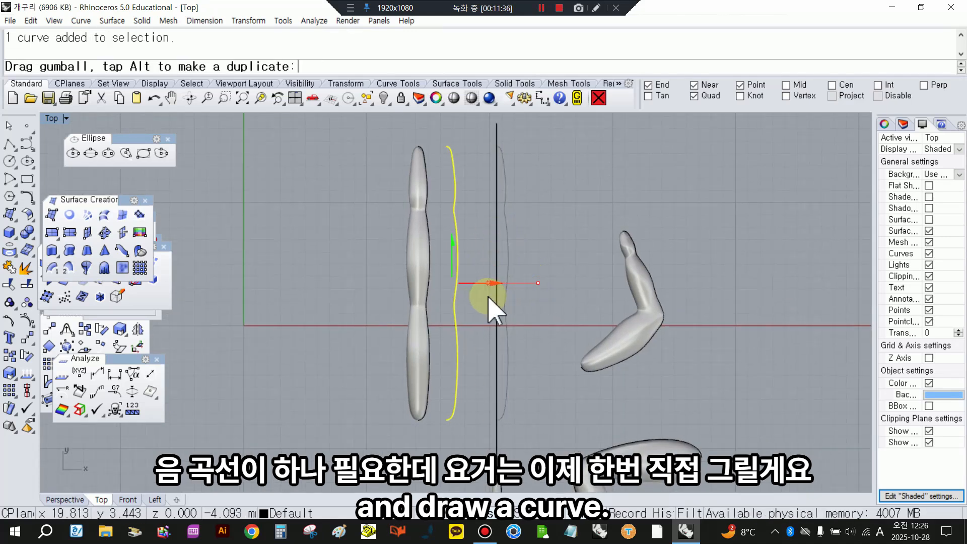
click(335, 184)
Step: Start a degree-3 control-point curve on the axis line's upper part and shape its two upper bulges with closely spaced points
click(27, 145)
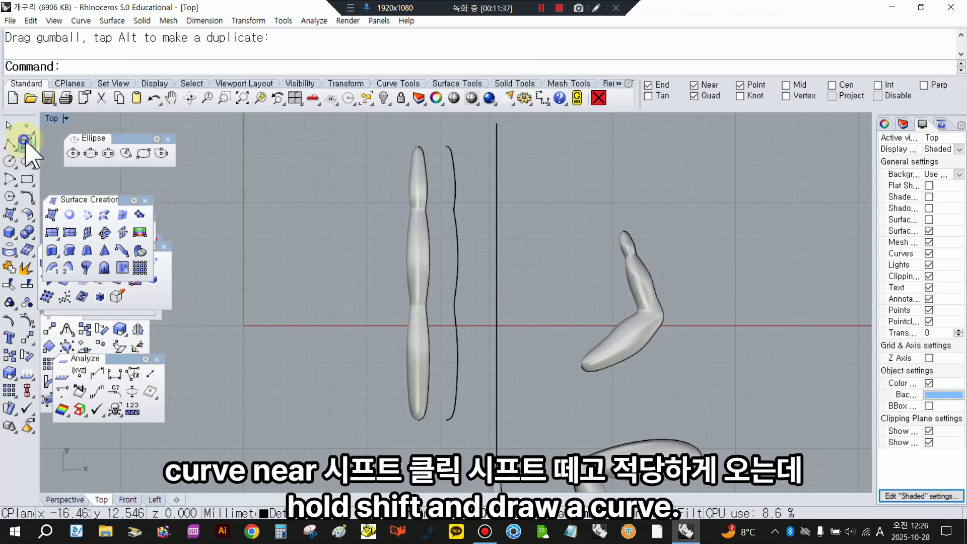
click(503, 147)
scroll(513, 146, up, 1)
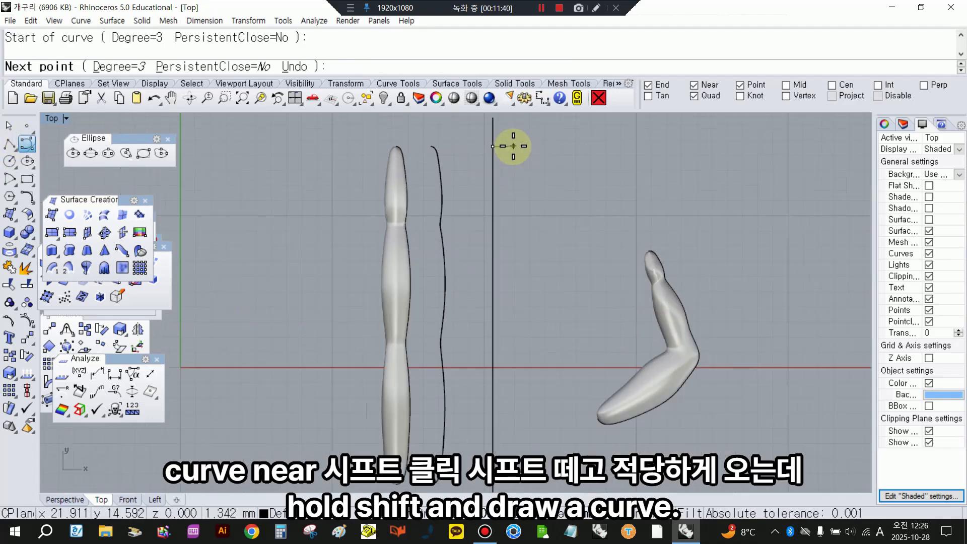
scroll(506, 146, up, 1)
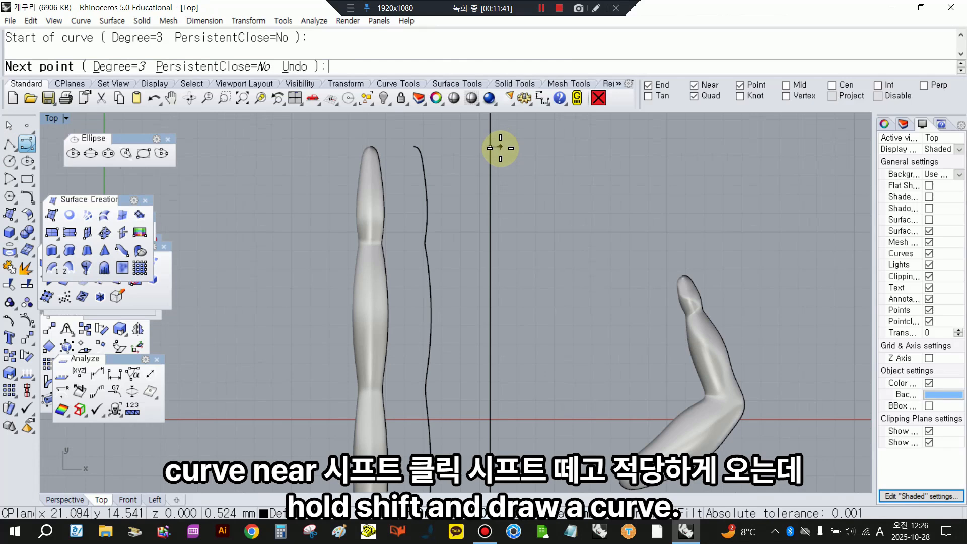
click(500, 148)
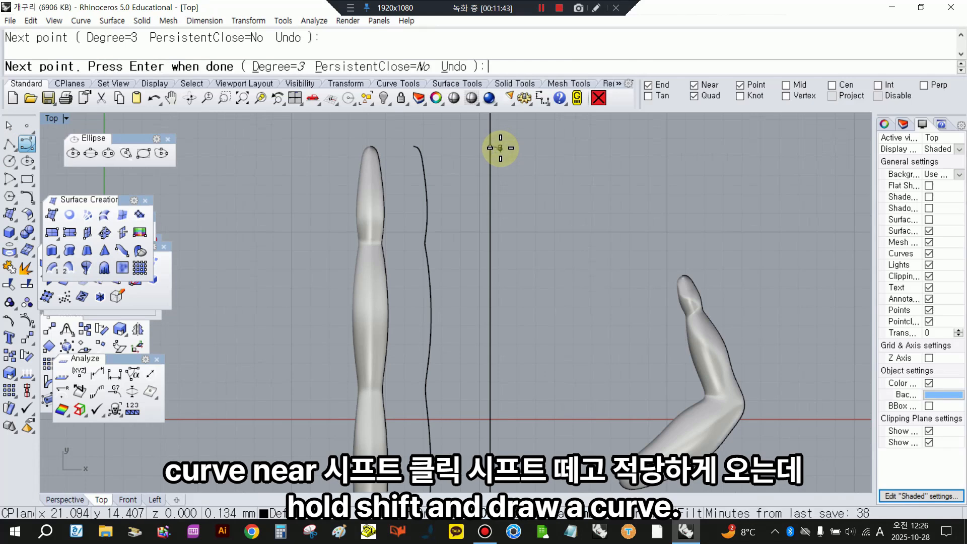
click(505, 162)
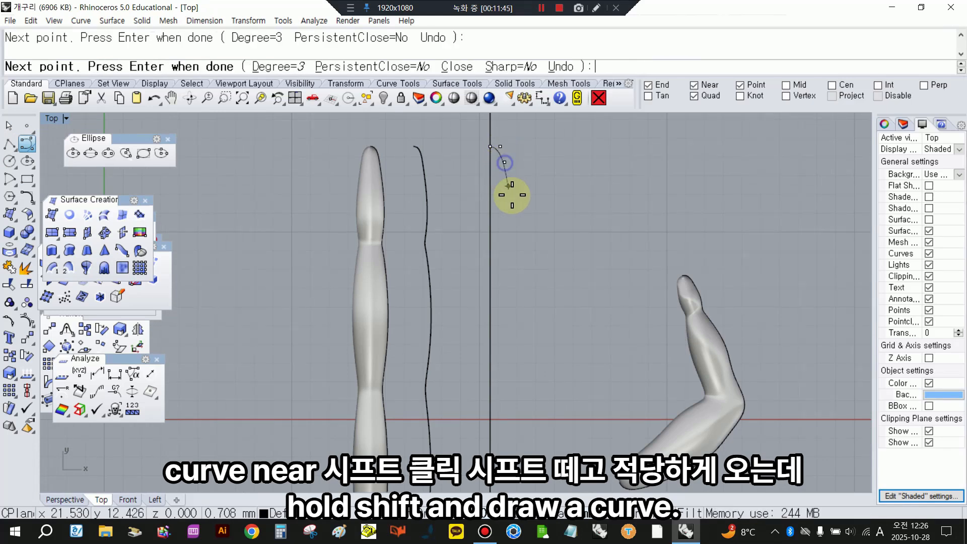
click(511, 188)
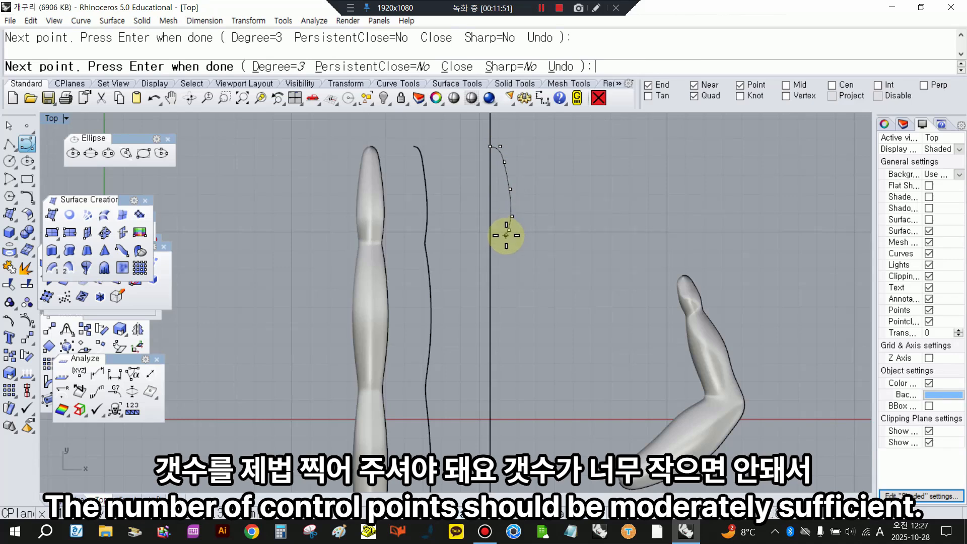
click(508, 240)
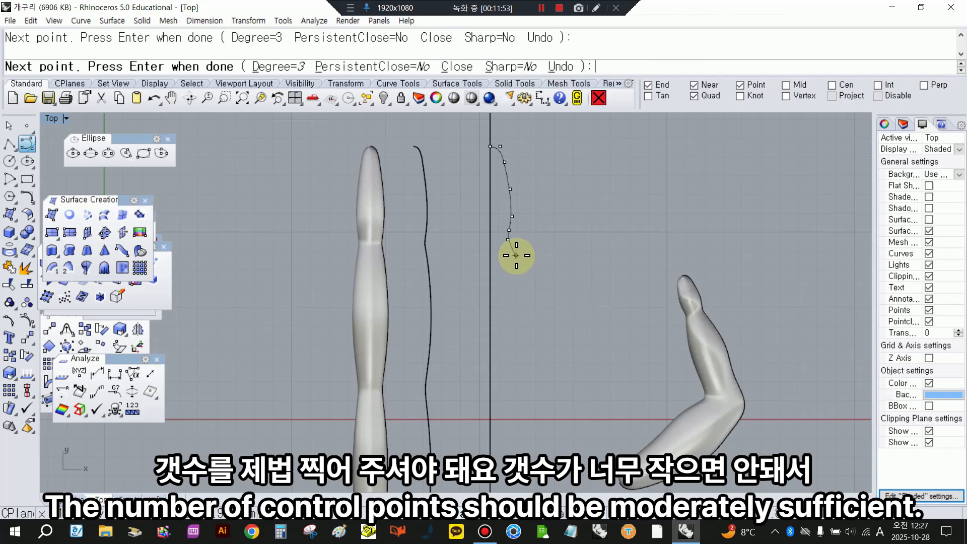
click(515, 252)
click(517, 290)
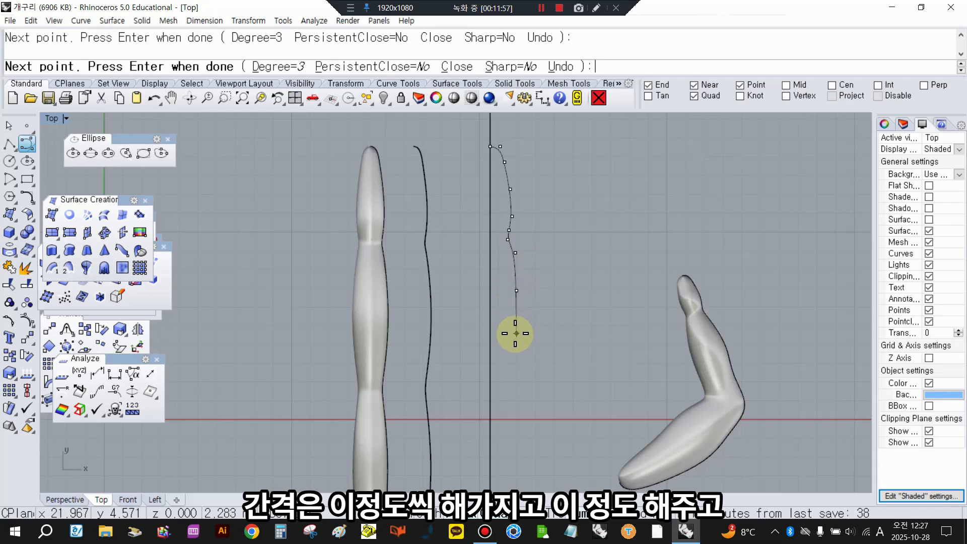
click(518, 327)
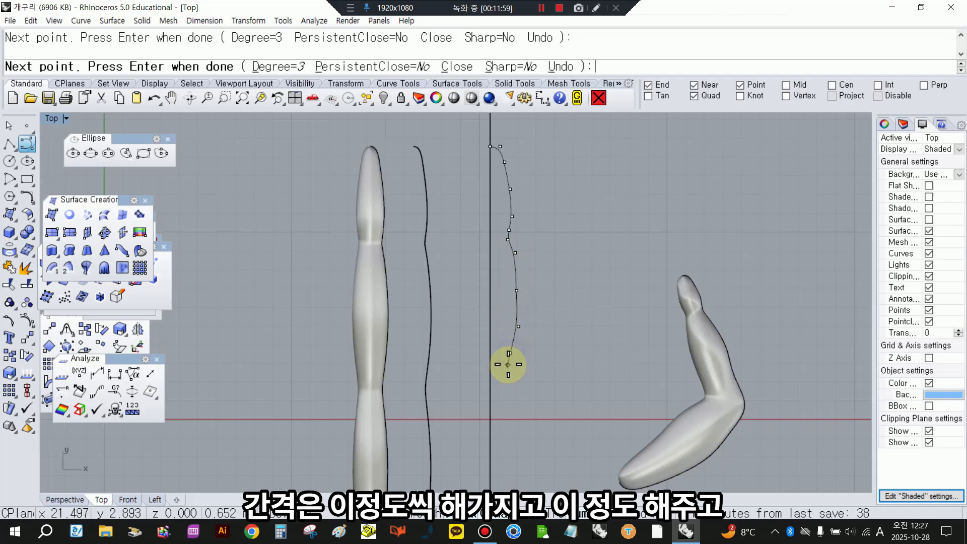
click(510, 368)
Step: Continue the control-point curve through the long lower bulge and end it perpendicular on the axis line
right_drag(512, 391, 508, 323)
click(515, 327)
click(514, 372)
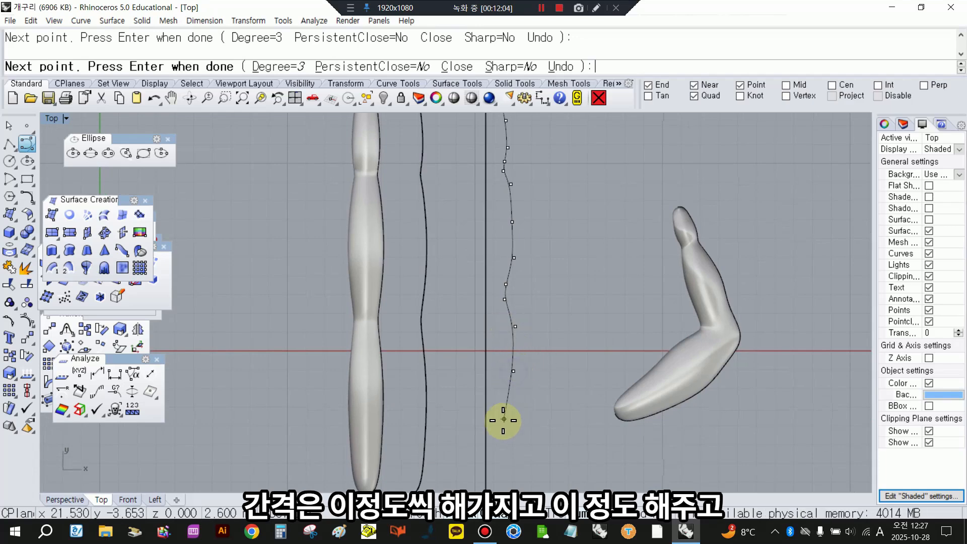
click(514, 422)
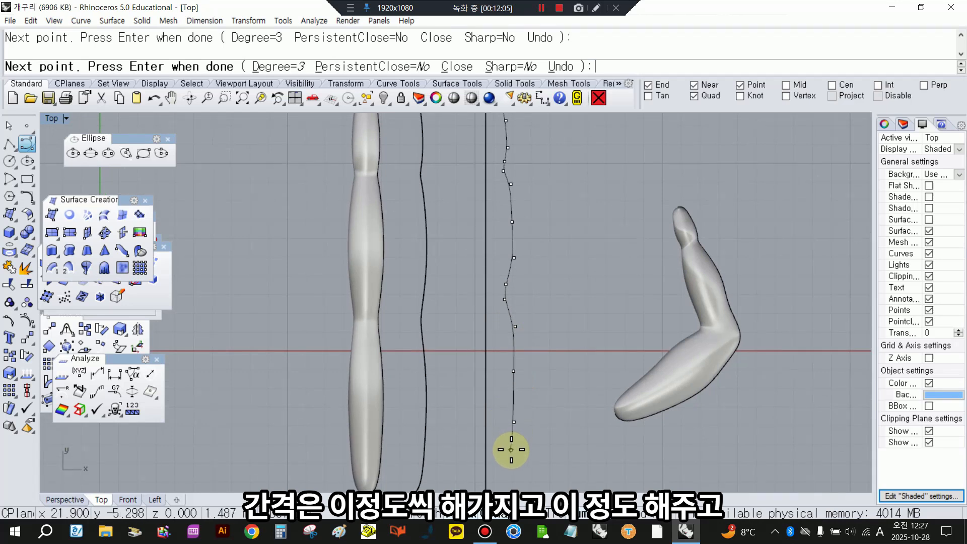
right_drag(508, 453, 504, 403)
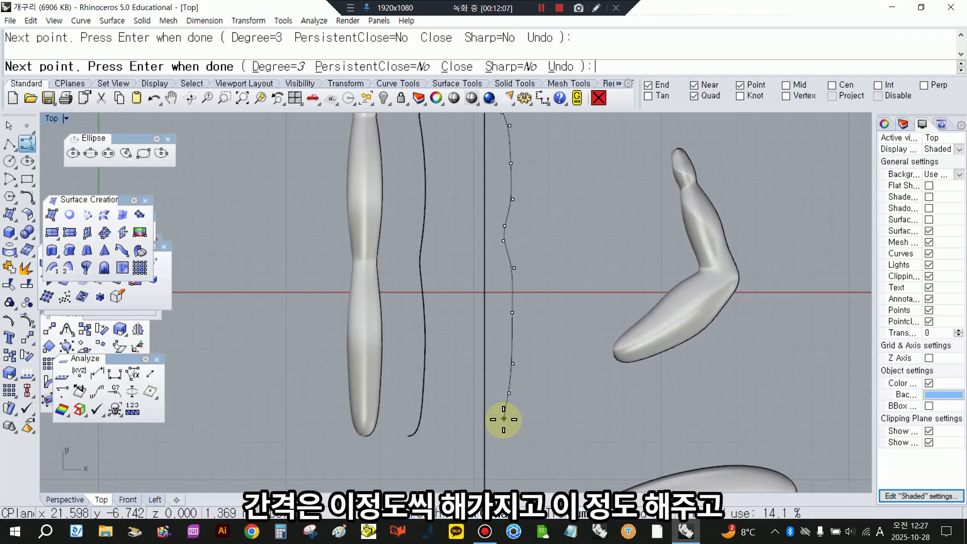
click(502, 424)
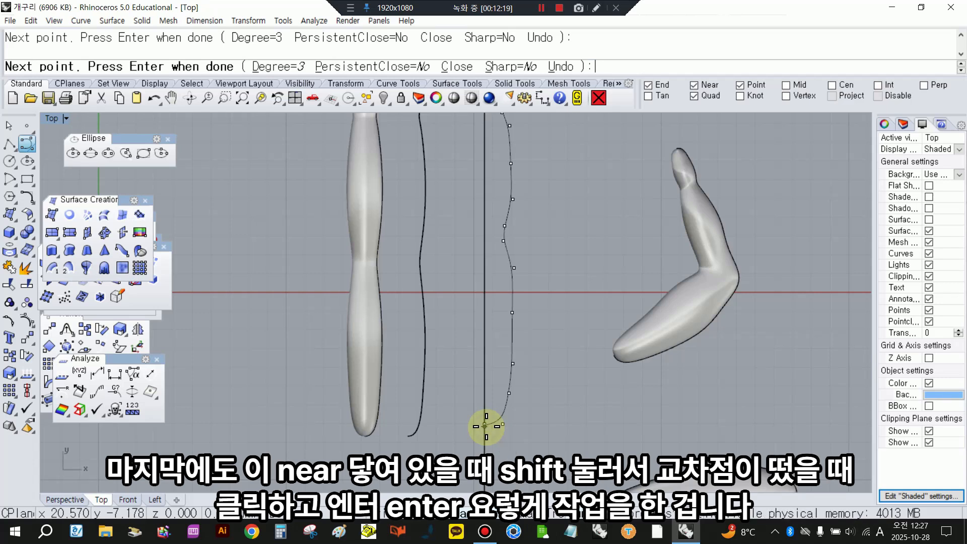
click(485, 426)
key(Return)
scroll(504, 353, down, 3)
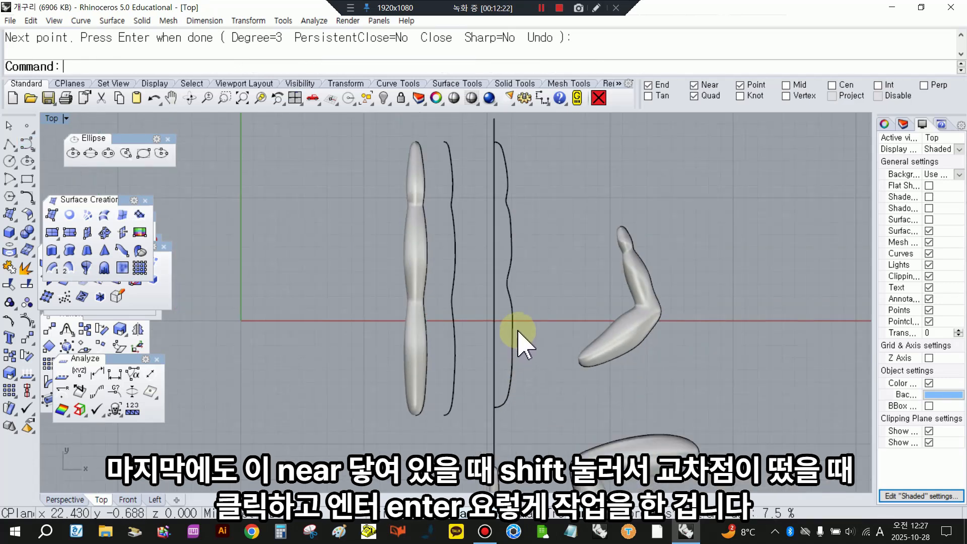
Step: Undo the newly drawn curve and the move of the original profile curve
click(515, 333)
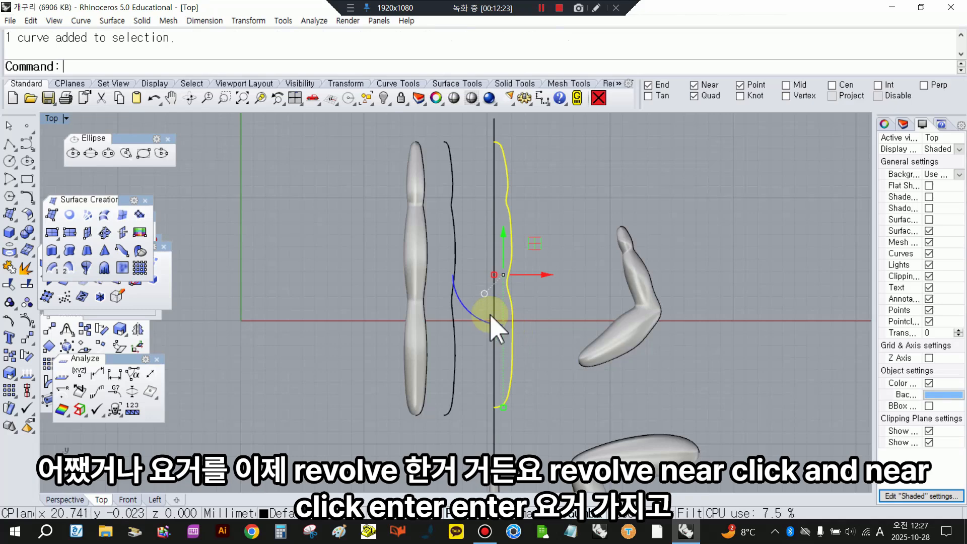
click(154, 99)
click(156, 99)
Step: Revolve the original profile curve around the vertical axis line, accepting the default start and revolution angles
click(505, 262)
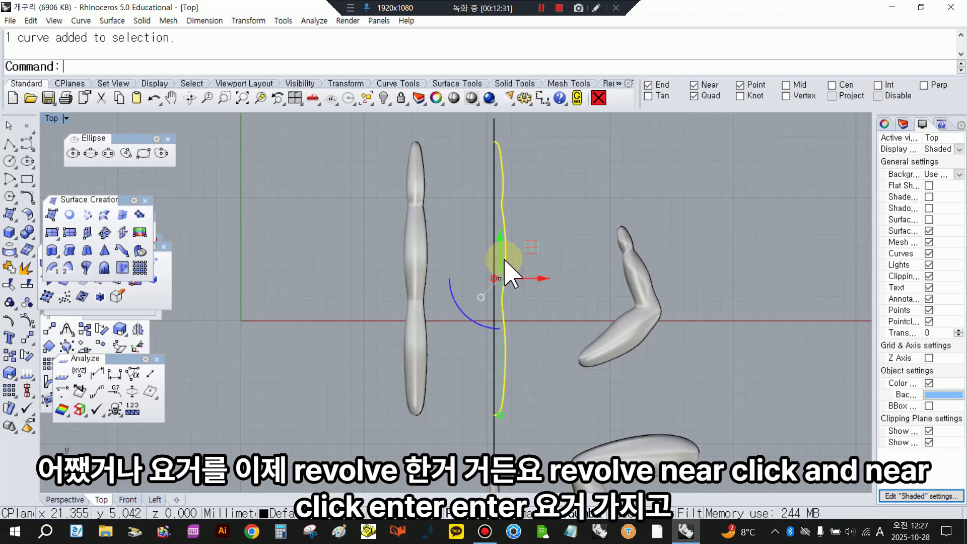
text(Revolve)
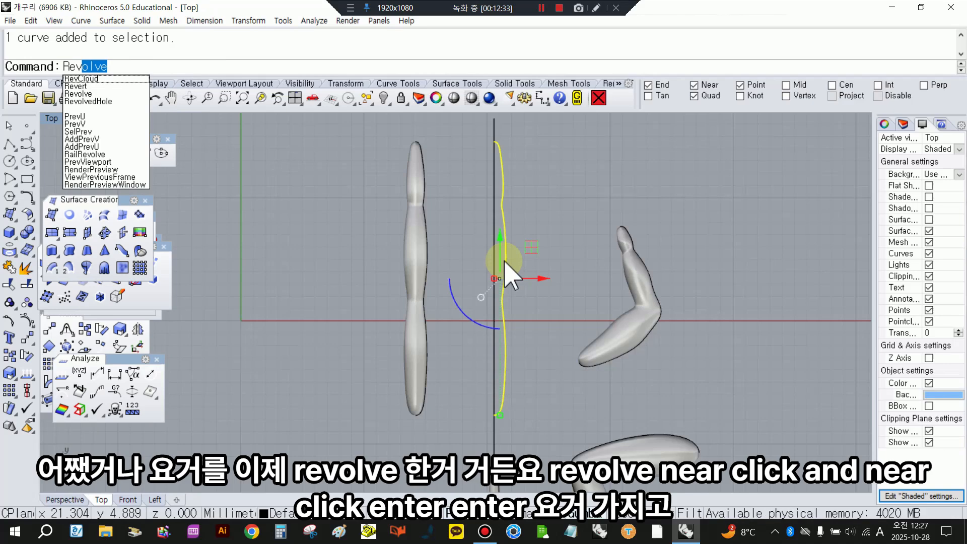
key(Return)
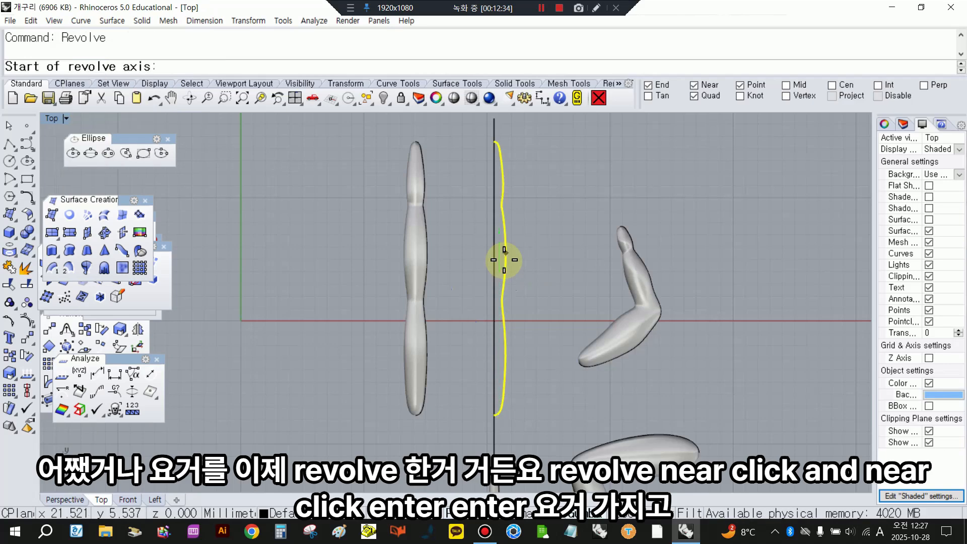
click(491, 166)
click(493, 272)
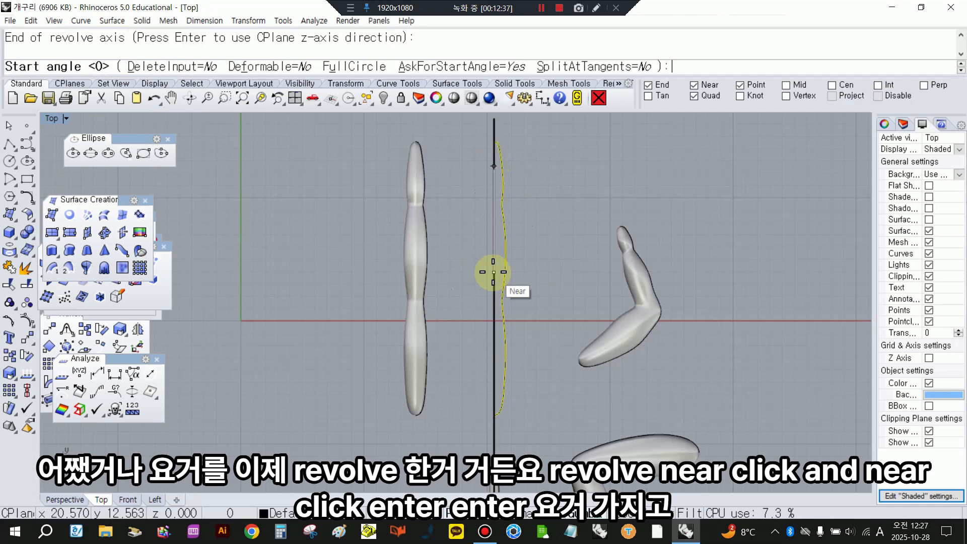
key(Return)
key(Return)
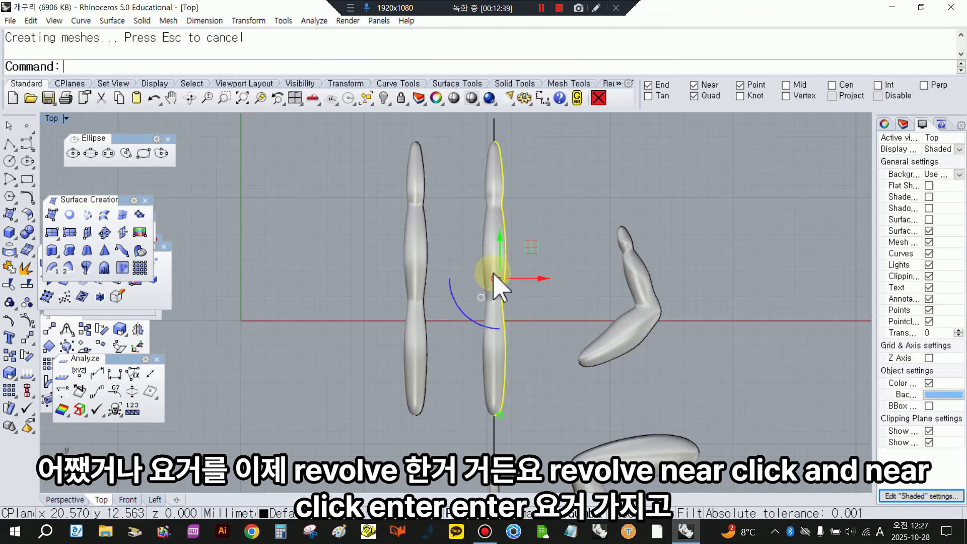
Step: Examine the new revolved surface and compare it with the bent arm and bent leg surfaces
click(484, 237)
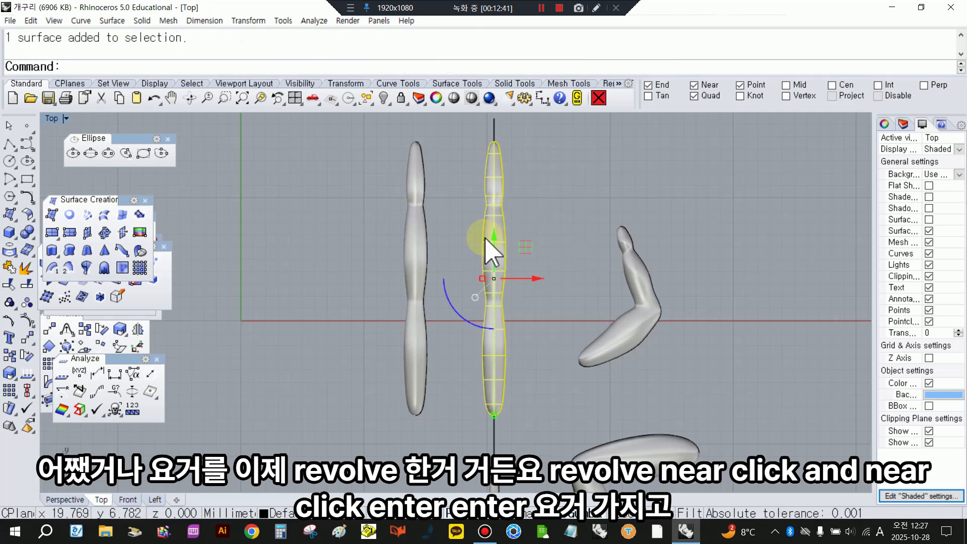
click(550, 243)
scroll(551, 242, down, 3)
click(465, 261)
click(582, 283)
click(590, 358)
click(665, 371)
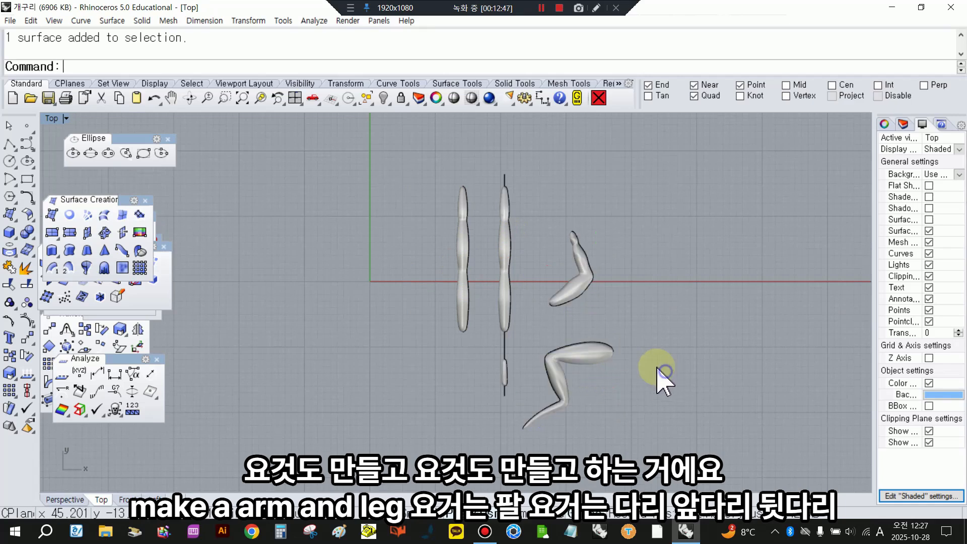
right_drag(614, 328, 606, 298)
click(584, 247)
click(587, 324)
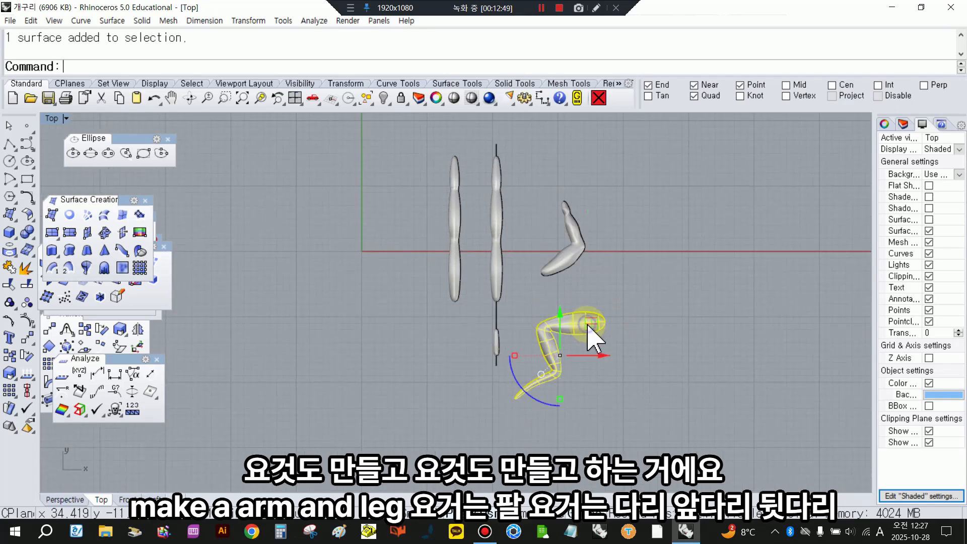
click(552, 263)
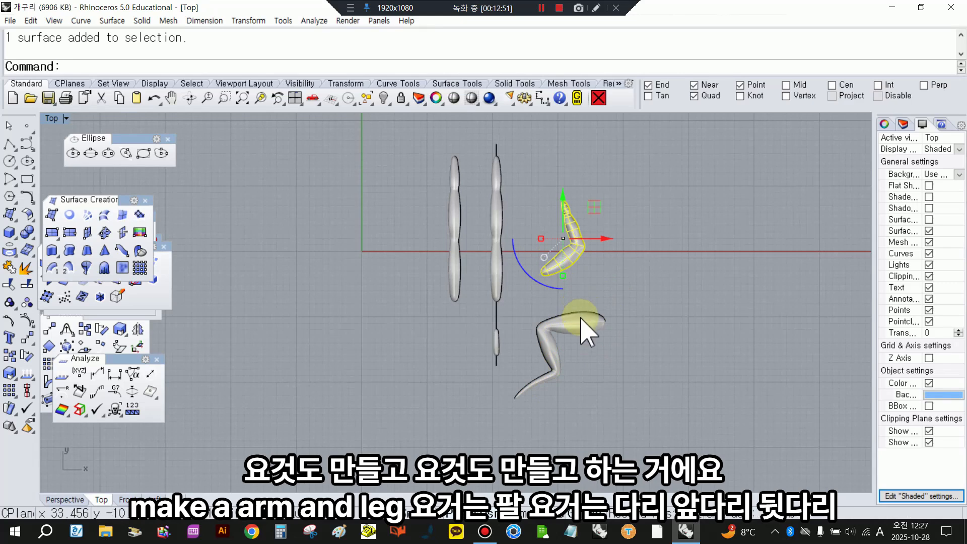
click(601, 314)
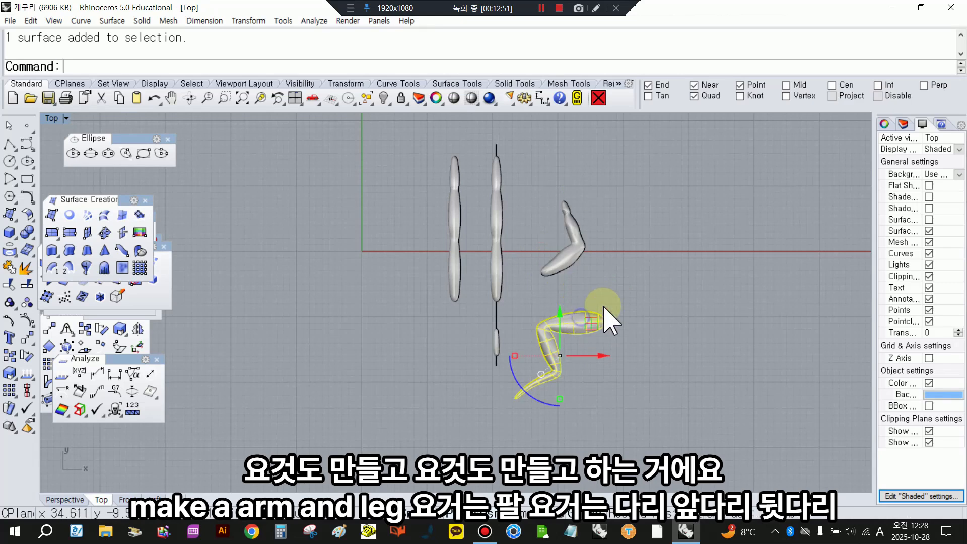
Step: Move the original straight limb surface to the empty area beyond the bent arm and turn on its control points
scroll(466, 258, up, 2)
click(454, 252)
scroll(454, 252, up, 2)
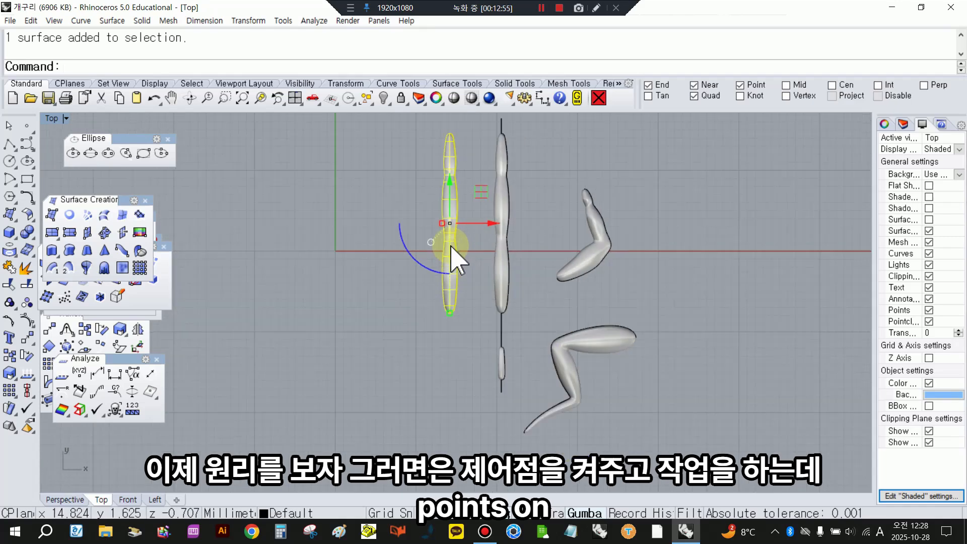
drag(475, 229, 707, 229)
right_drag(707, 230, 568, 247)
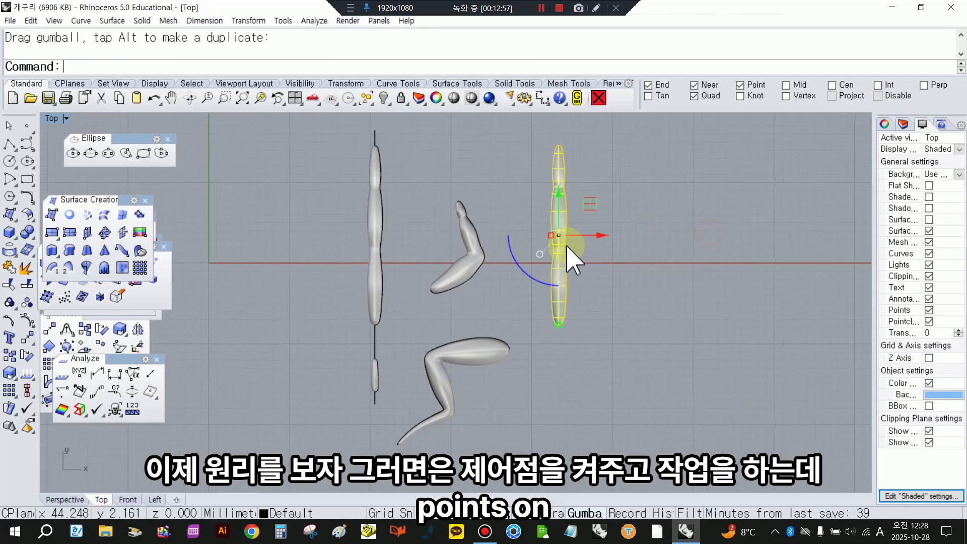
key(F10)
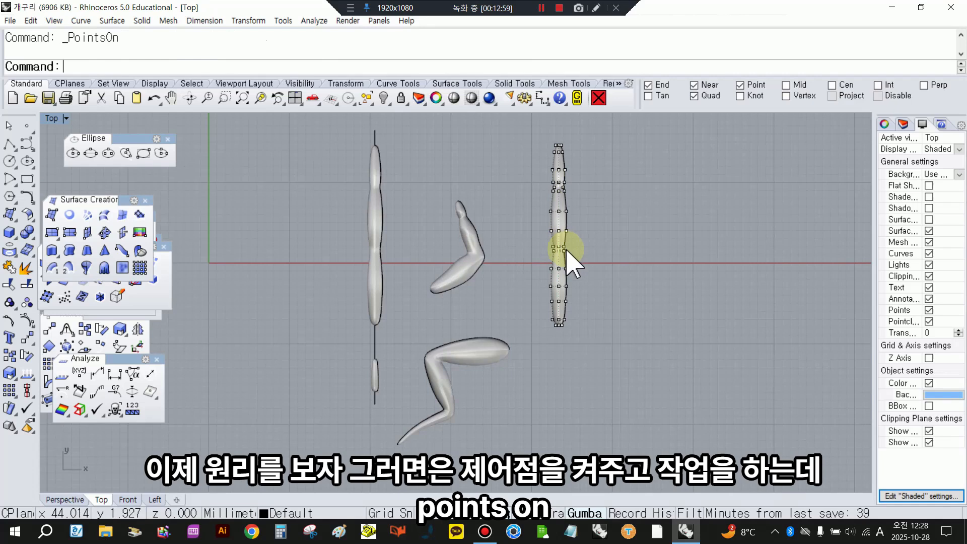
right_drag(623, 244, 585, 344)
scroll(564, 317, up, 6)
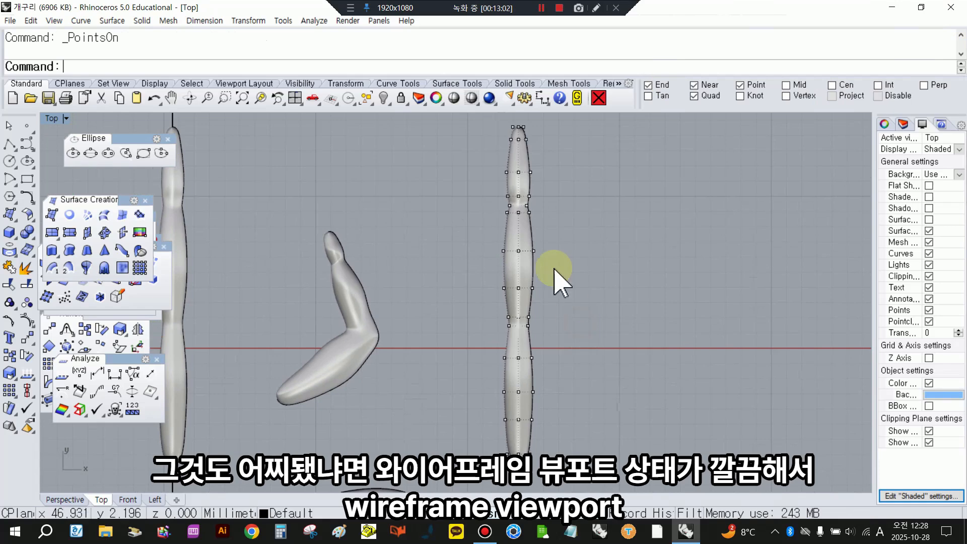
Step: Switch the Top viewport to Wireframe display mode
click(465, 87)
right_click(434, 87)
click(23, 84)
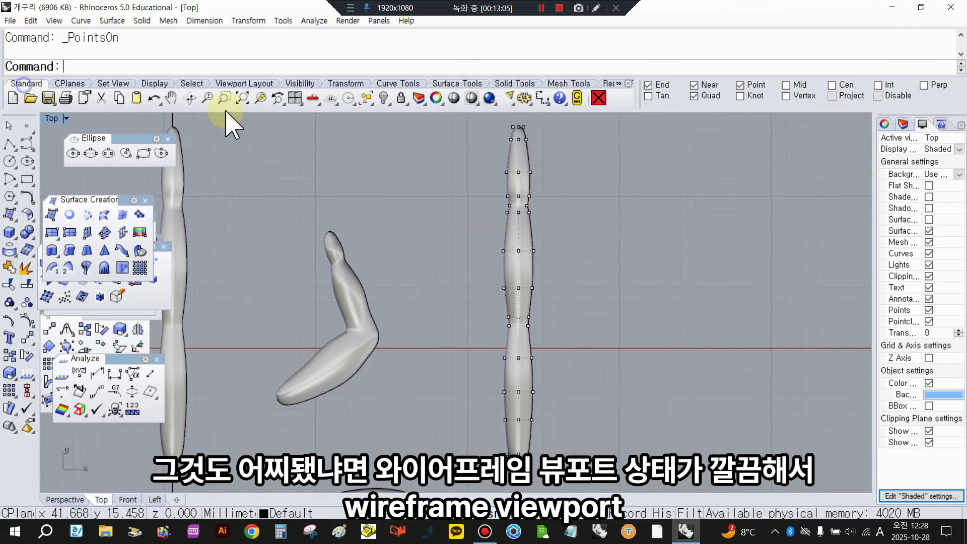
click(471, 99)
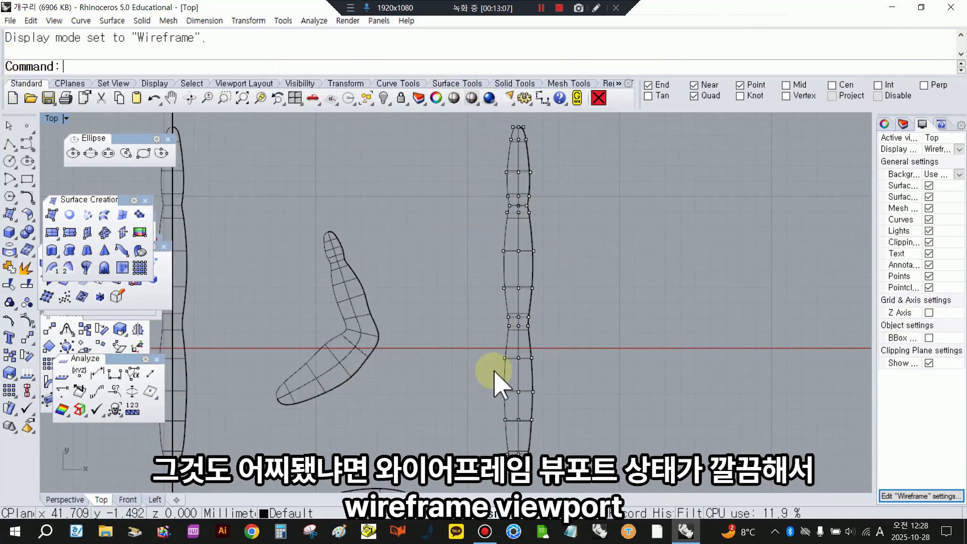
Step: Move the control points at the hand end of the straight limb surface down to shorten the finger part
scroll(499, 362, down, 2)
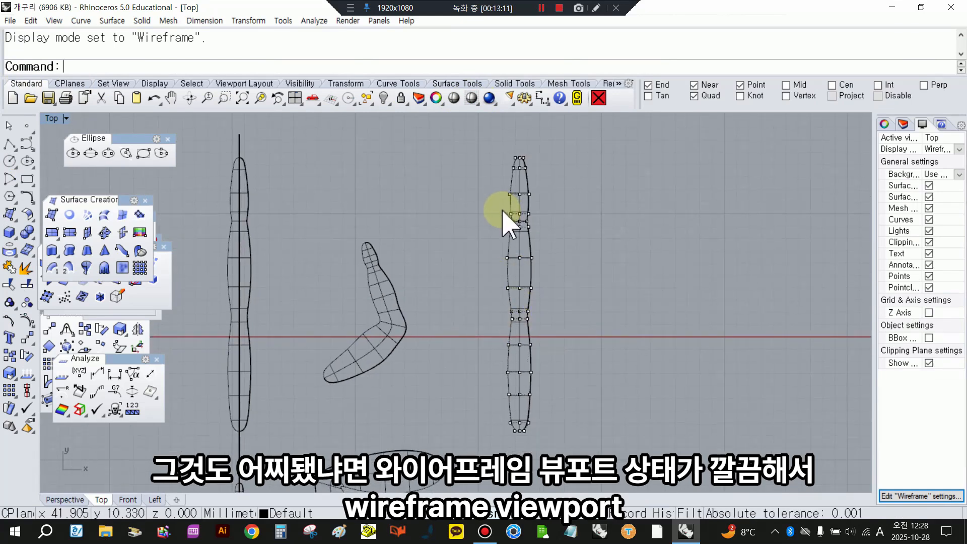
scroll(504, 251, down, 2)
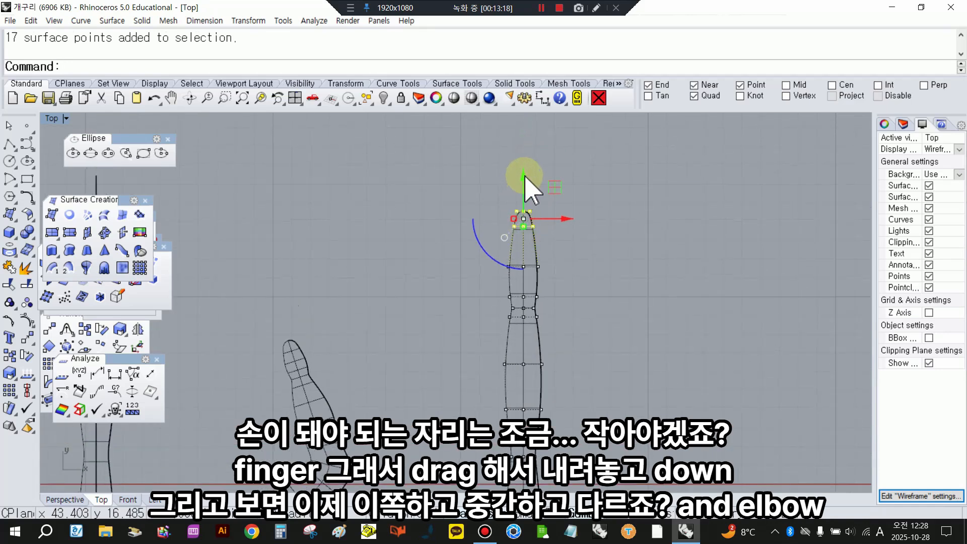
drag(524, 175, 557, 282)
drag(523, 208, 524, 224)
scroll(559, 328, down, 3)
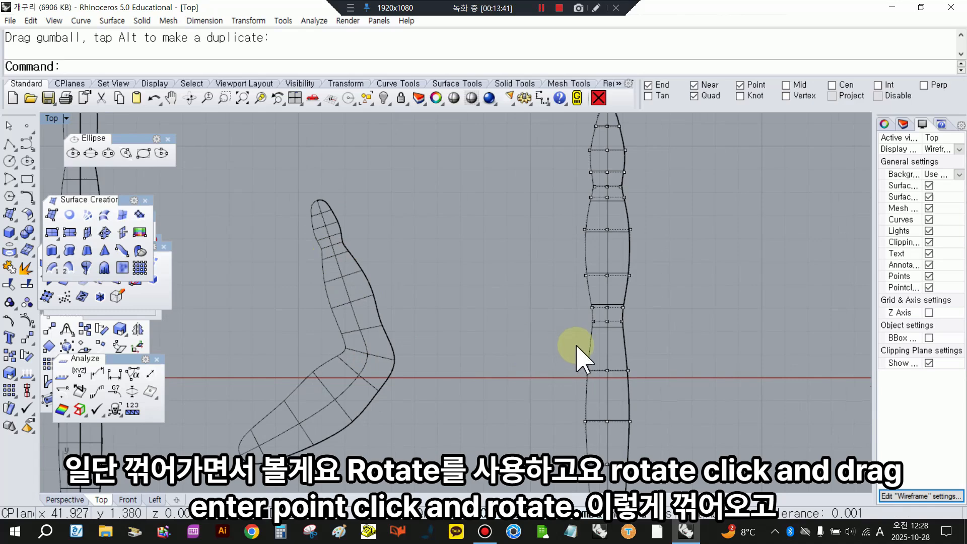
scroll(561, 320, down, 3)
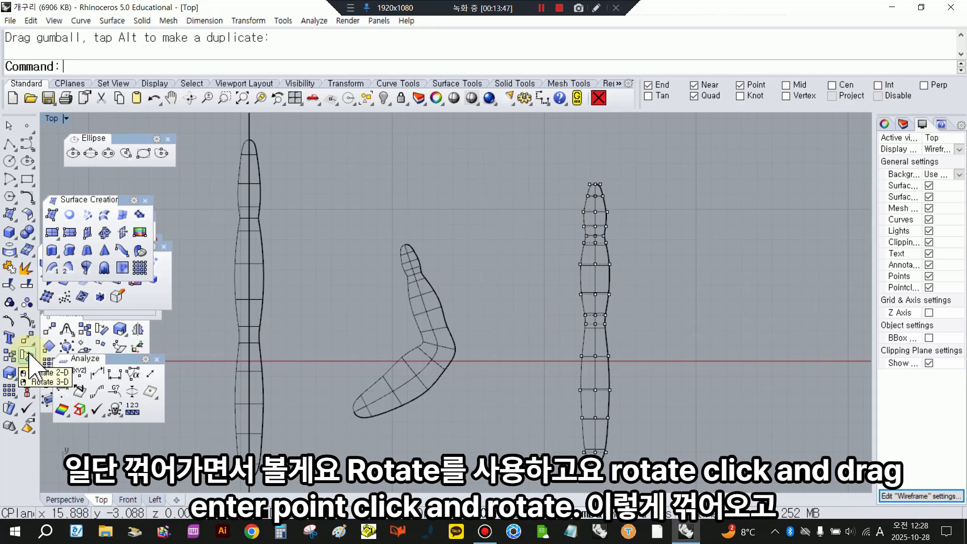
Step: Rotate the upper half of the limb's control points counterclockwise by about 40 degrees around the centre point at the elbow
click(28, 355)
drag(511, 153, 639, 310)
right_click(634, 329)
click(596, 314)
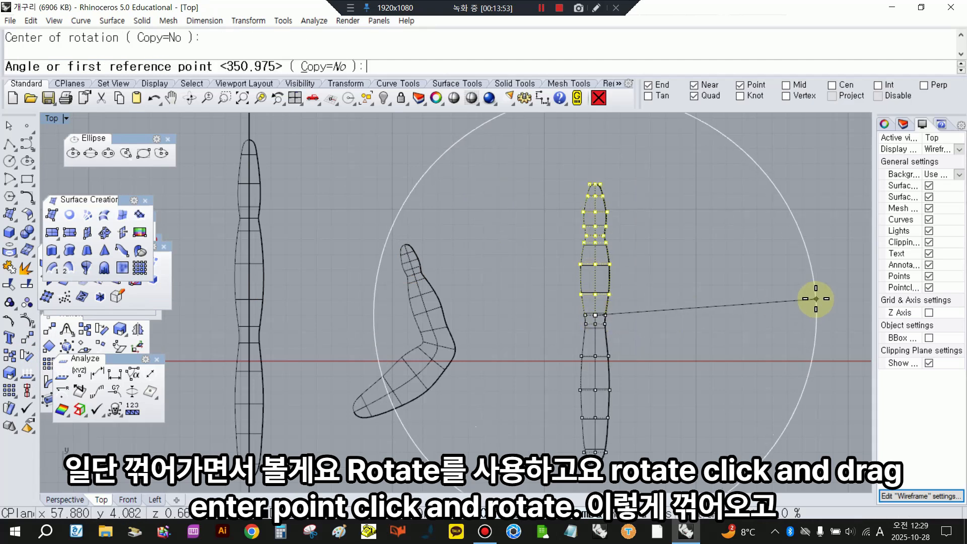
click(817, 299)
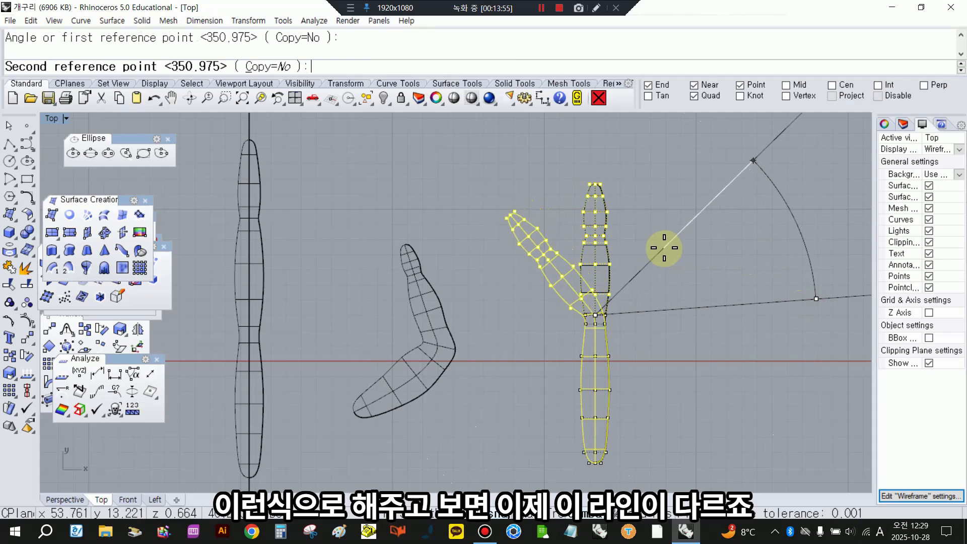
click(663, 306)
Step: Rotate the control points of the limb's hand and wrist end slightly further counterclockwise around a point on the upper section
drag(497, 169, 580, 293)
right_click(579, 290)
click(562, 276)
click(654, 206)
click(617, 225)
click(639, 360)
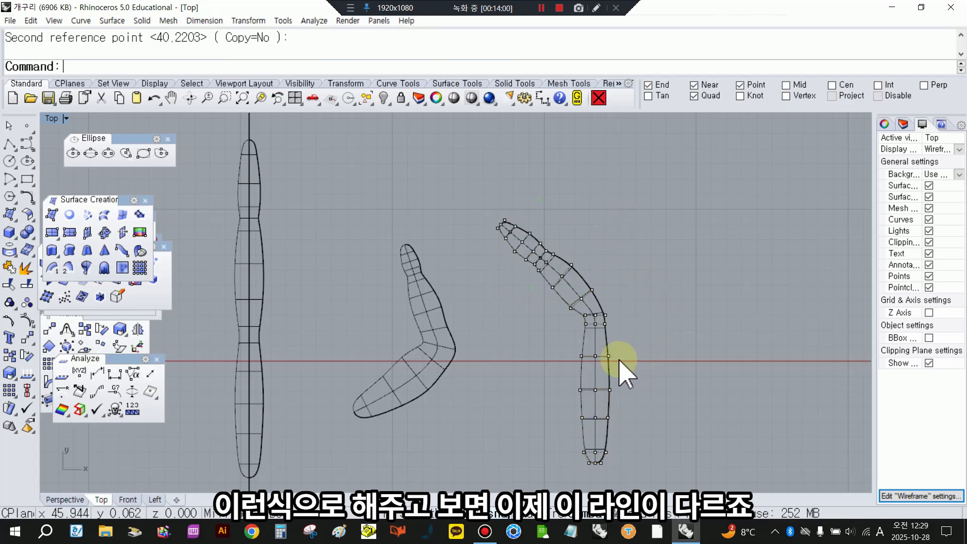
Step: Tilt the elbow row of control points to follow the bend and move the row just beneath it slightly down
scroll(497, 330, up, 3)
click(406, 313)
scroll(403, 282, up, 3)
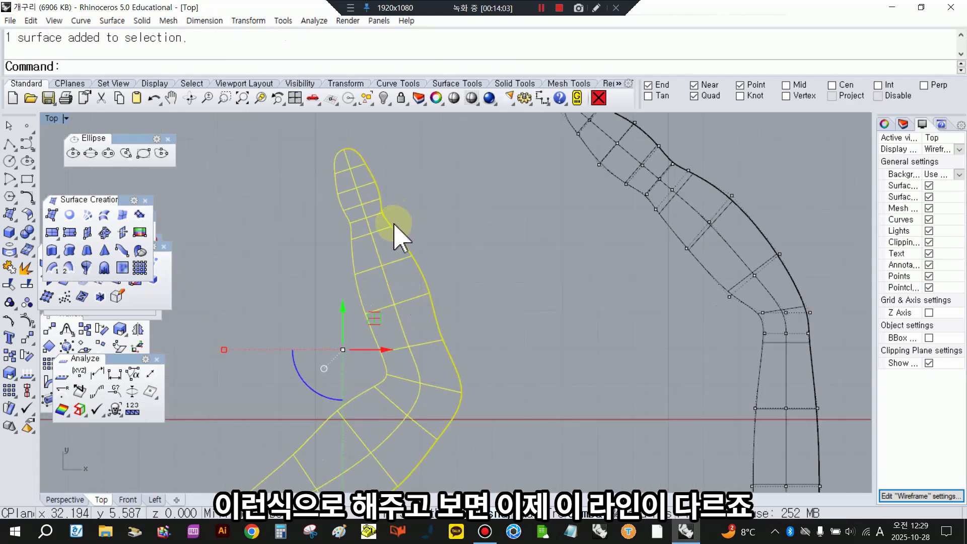
click(593, 340)
right_drag(720, 320, 672, 282)
drag(666, 273, 741, 292)
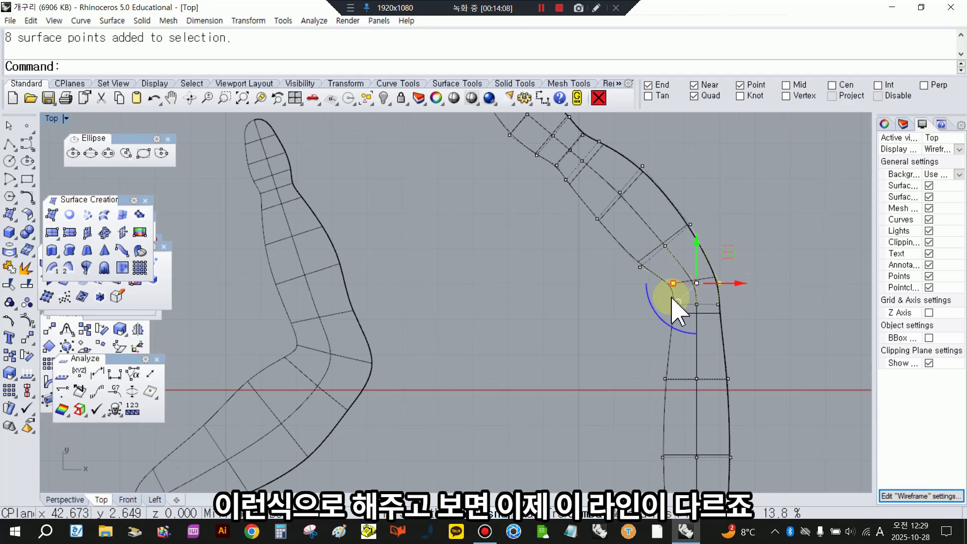
drag(654, 303, 779, 341)
click(836, 320)
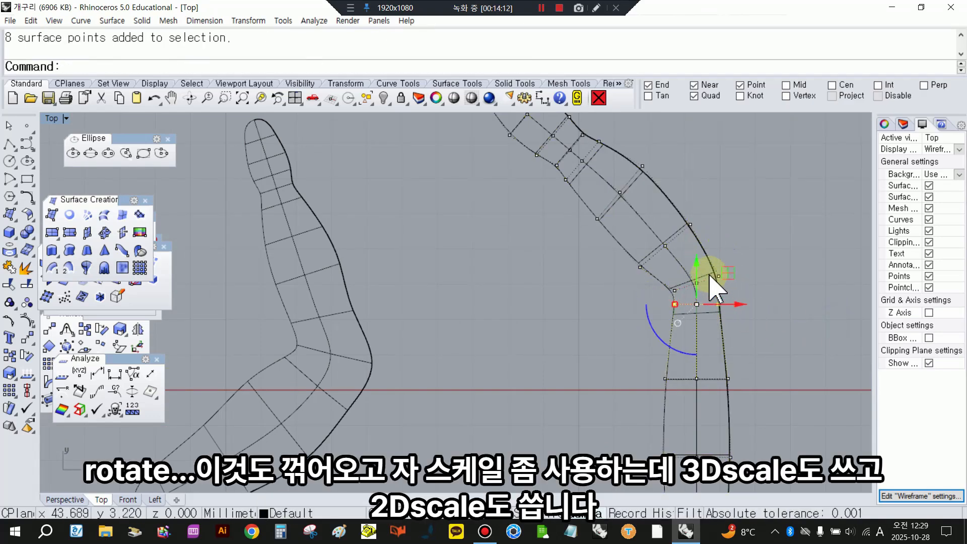
drag(697, 262, 697, 267)
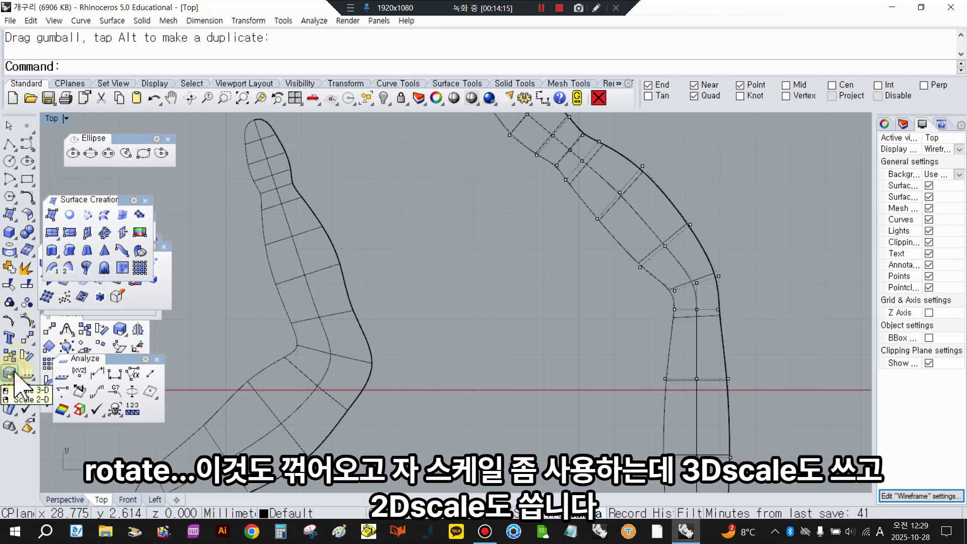
Step: Enlarge the elbow row of control points with Scale 2-D, using the row's centre point as origin
click(15, 374)
drag(31, 369, 407, 272)
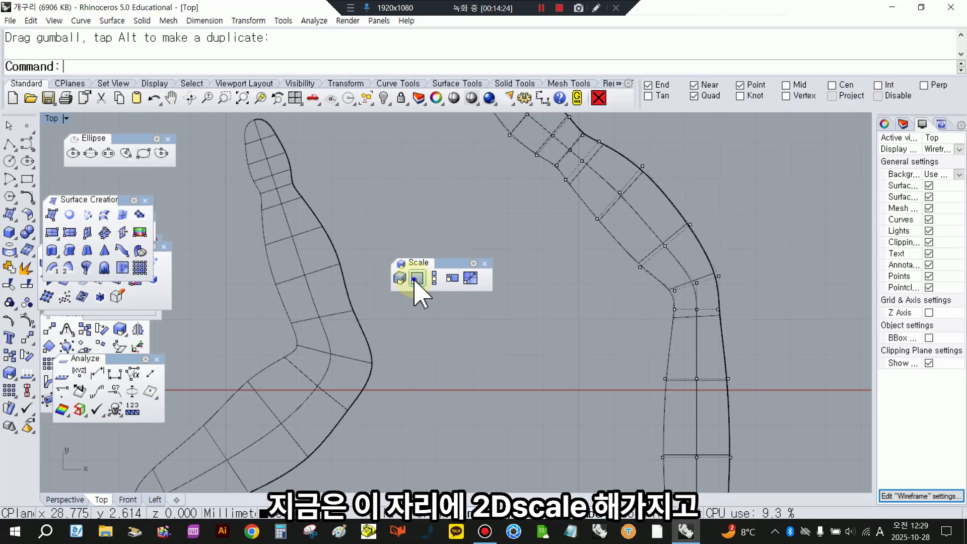
click(416, 278)
scroll(652, 309, down, 1)
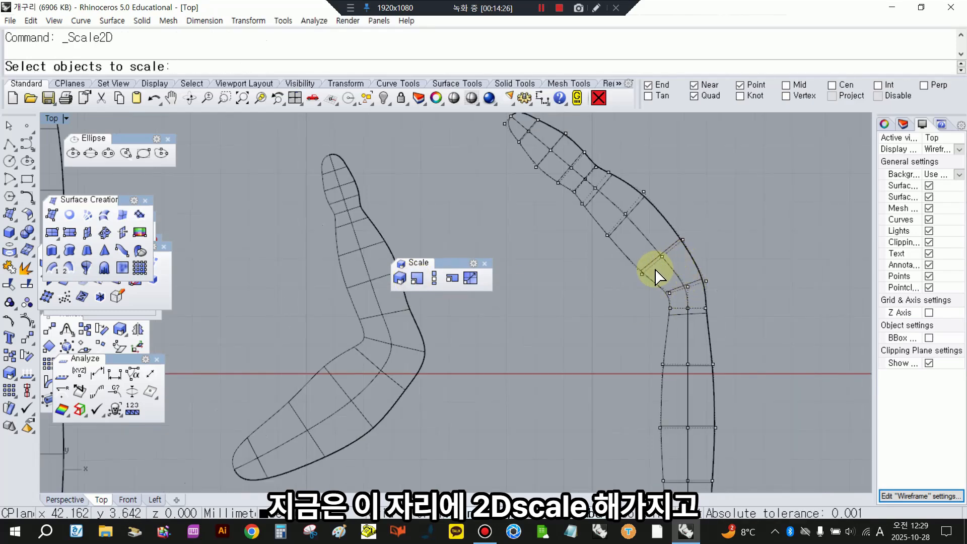
drag(656, 273, 731, 306)
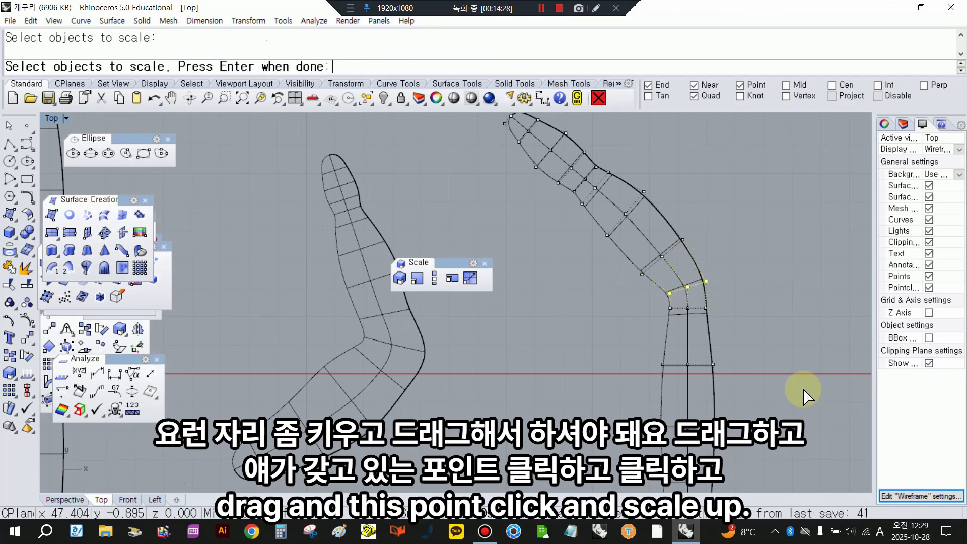
right_click(737, 278)
click(688, 289)
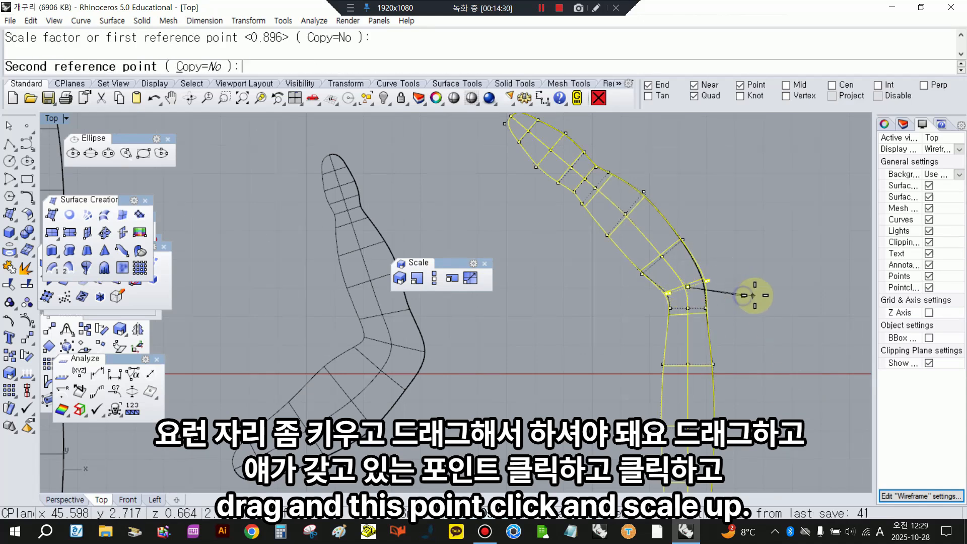
click(766, 295)
key(Escape)
Step: Push the outer control points of the elbow outward with Scale 2-D from the elbow's centre point
scroll(705, 242, up, 3)
drag(707, 220, 786, 308)
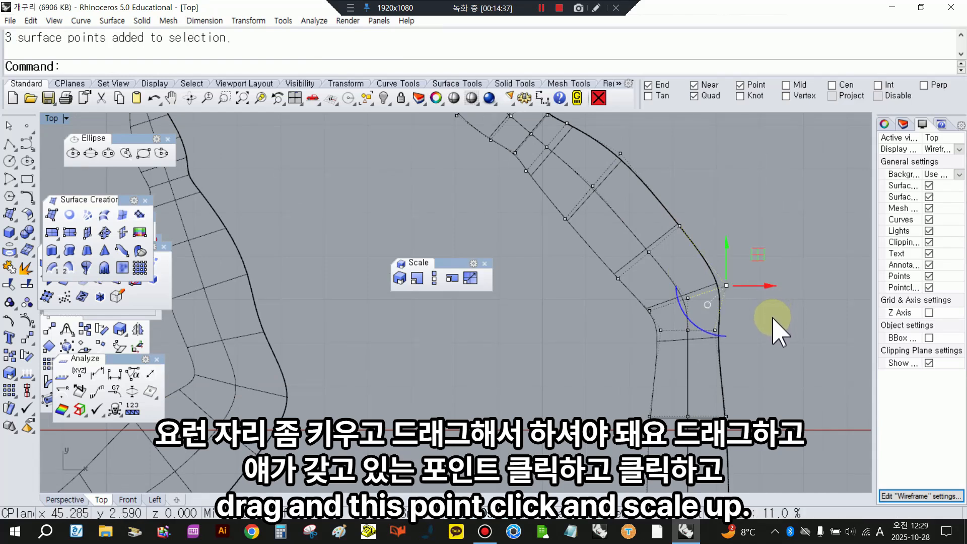
right_click(773, 318)
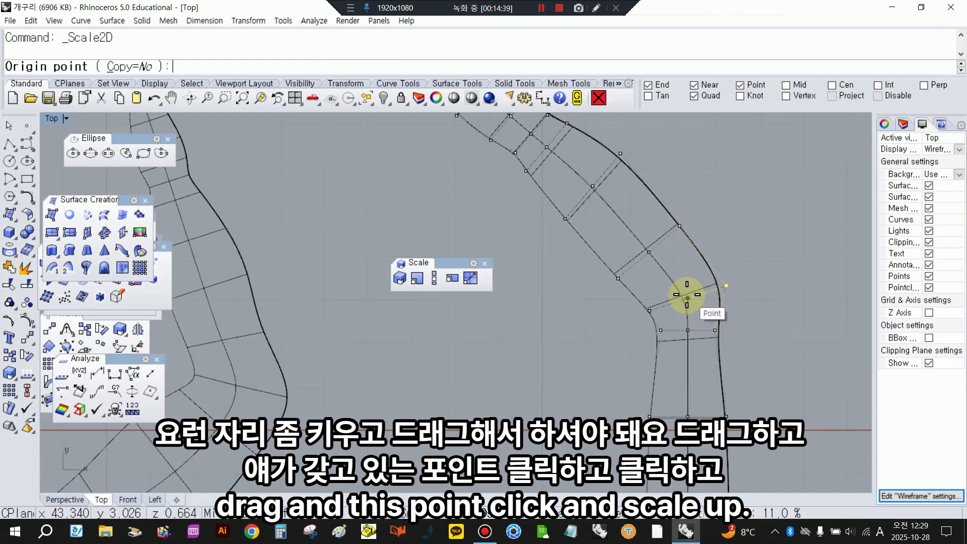
click(687, 298)
click(767, 316)
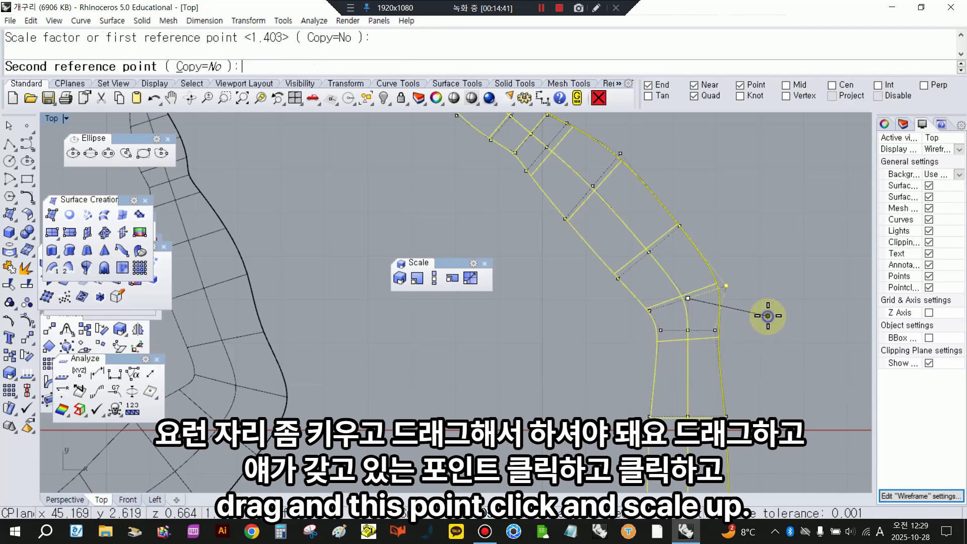
click(803, 313)
scroll(770, 333, down, 2)
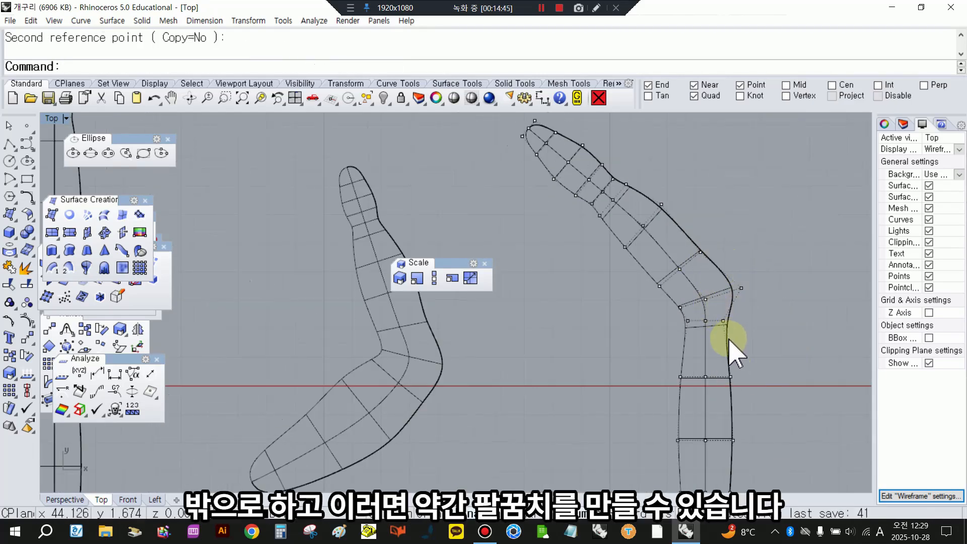
Step: Widen the control point row just below the elbow with Scale 2-D from its centre point
right_drag(727, 368, 707, 346)
scroll(703, 294, up, 3)
drag(600, 294, 660, 330)
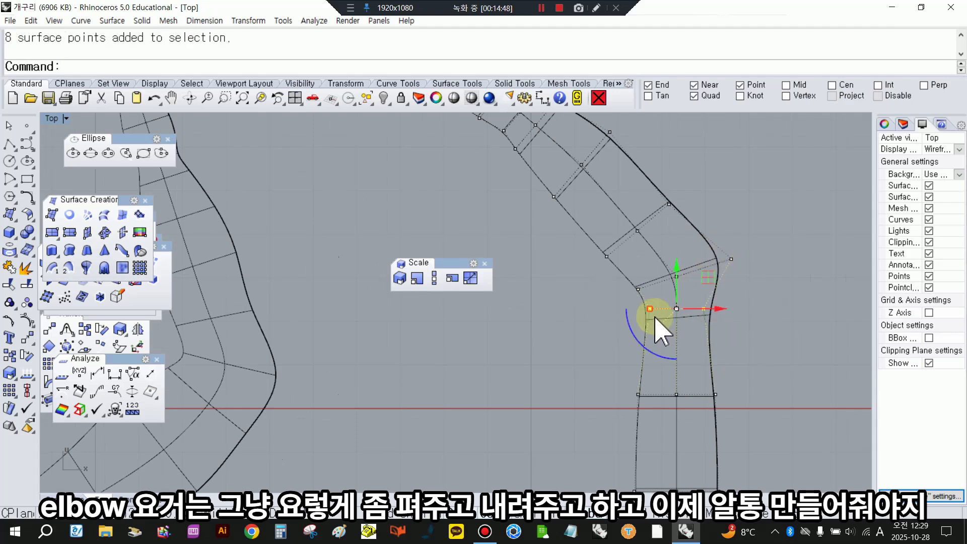
click(416, 280)
click(677, 309)
click(607, 331)
click(578, 345)
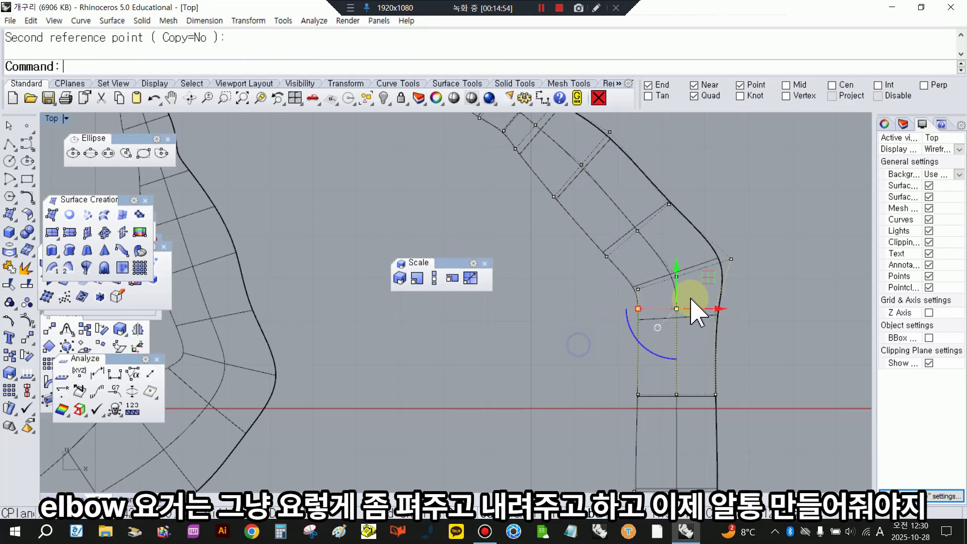
Step: Move the widened control point row below the elbow slightly down along the limb
drag(679, 287, 699, 332)
drag(678, 299, 677, 291)
click(779, 303)
scroll(680, 286, down, 8)
right_drag(676, 316, 679, 305)
scroll(653, 313, up, 2)
Step: Enlarge the second control point row below the elbow with Scale 2-D to form the muscle bulge
drag(654, 313, 763, 359)
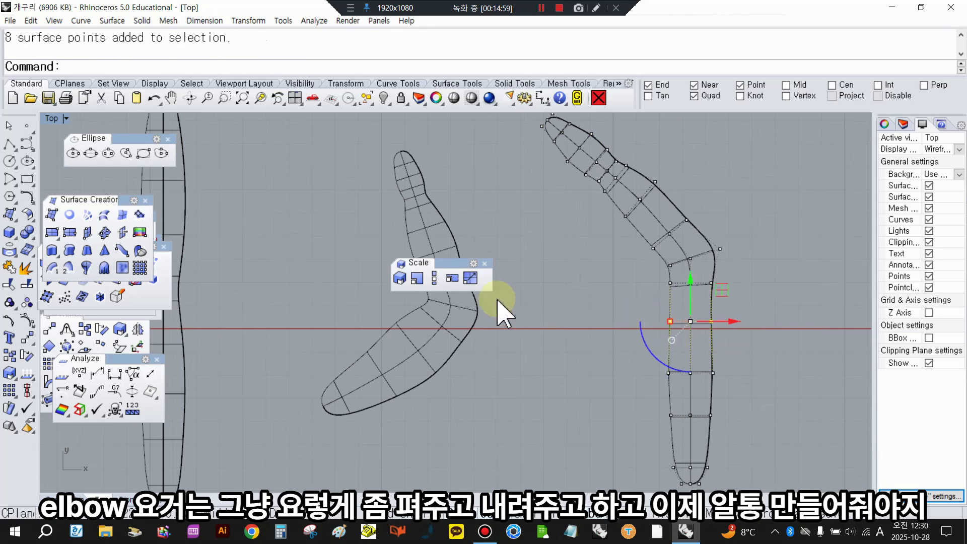
click(420, 278)
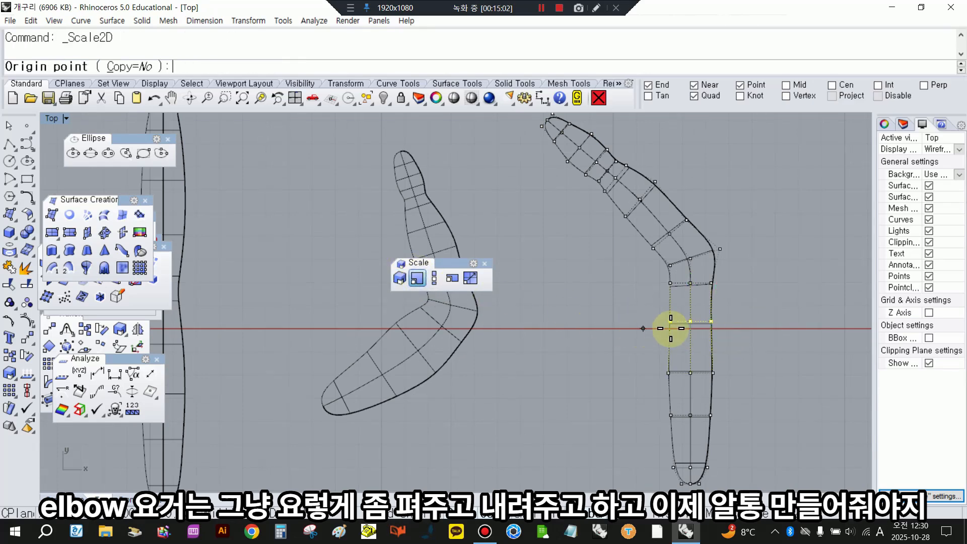
scroll(648, 329, up, 2)
click(701, 321)
click(638, 322)
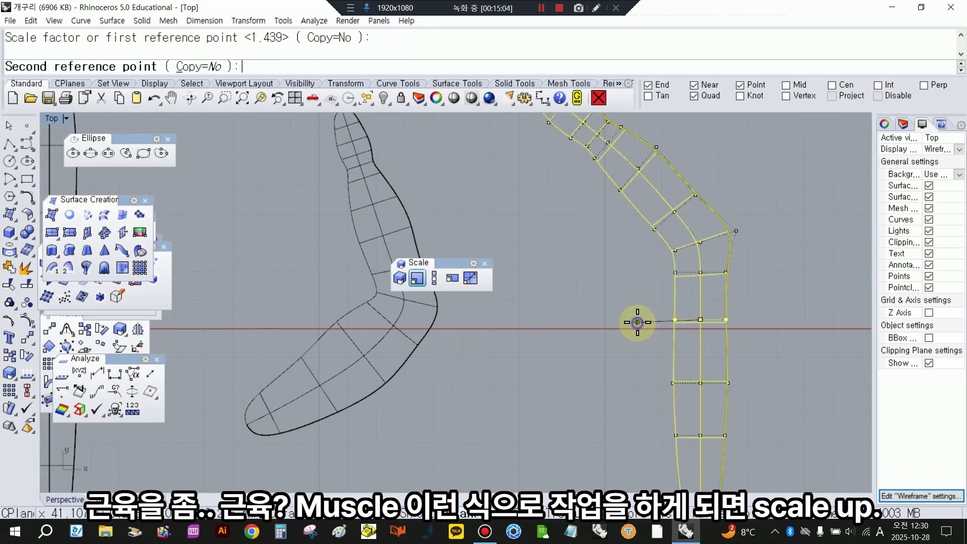
click(607, 328)
Step: Move the lower control point rows up to shorten the limb, and widen the row below the muscle bulge with Scale 2-D
right_drag(631, 370, 630, 327)
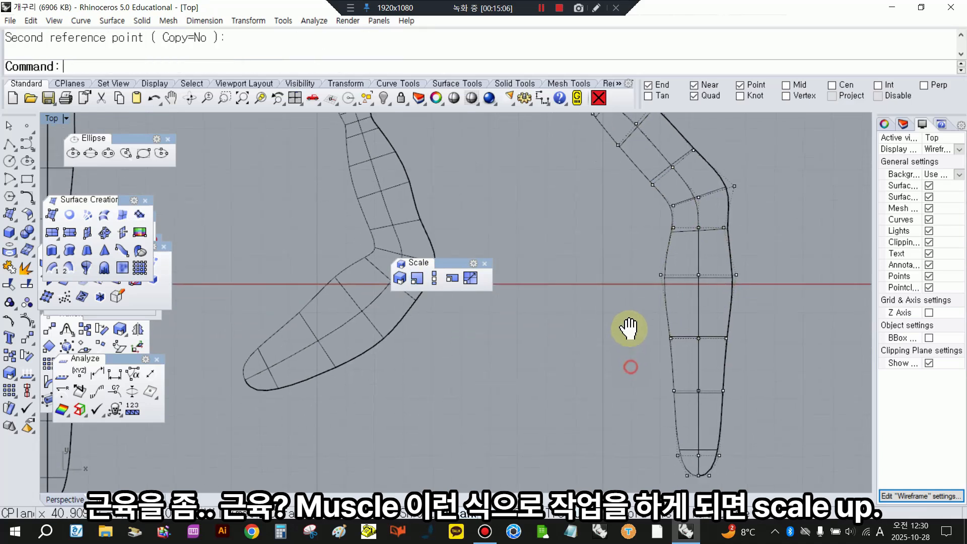
drag(623, 311, 745, 476)
drag(695, 395, 664, 336)
click(624, 302)
drag(625, 302, 735, 344)
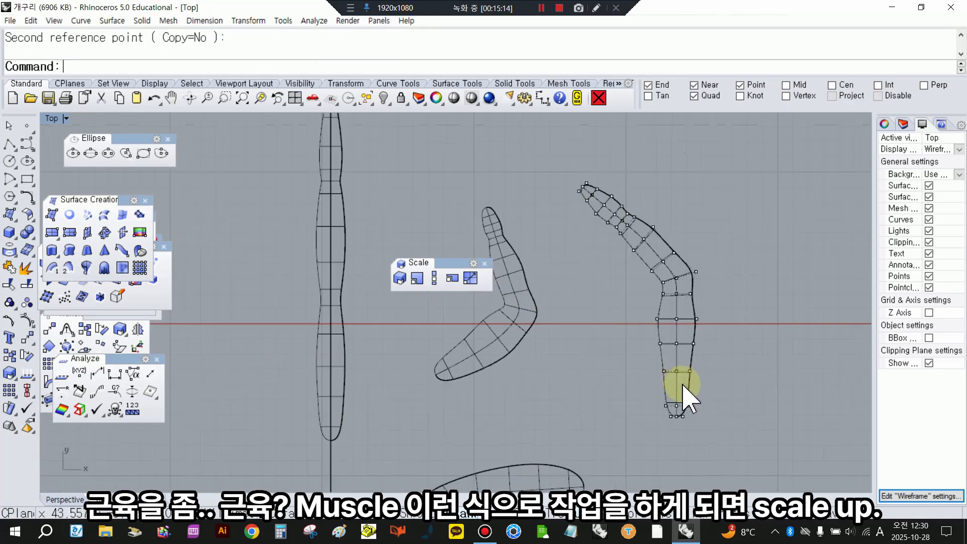
Step: Turn on the control points of the bent arm surface and the bent leg surface
right_drag(706, 409, 734, 430)
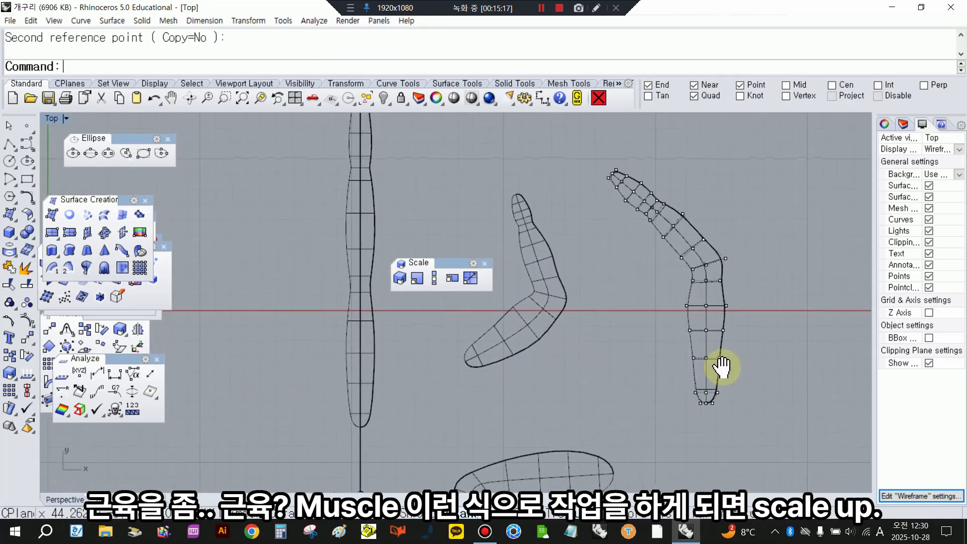
click(535, 337)
key(F10)
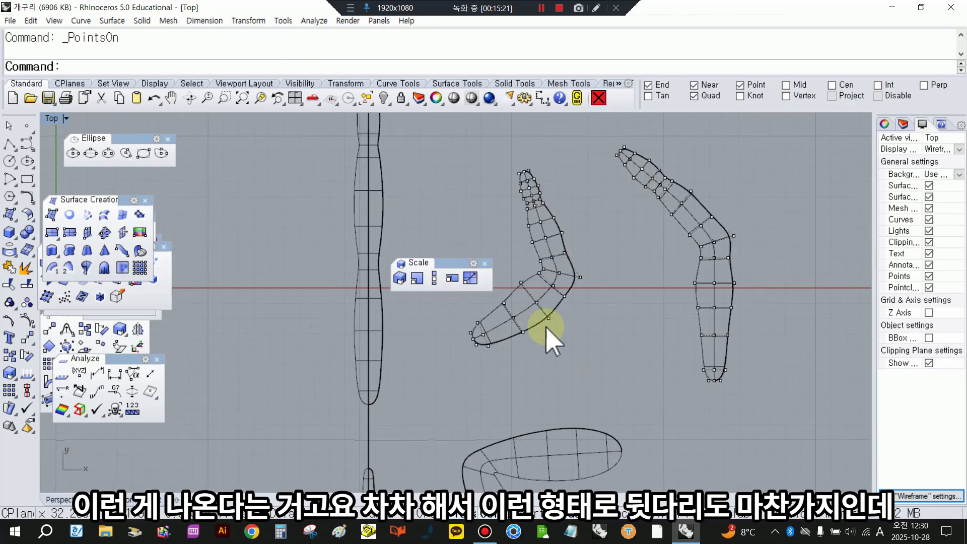
right_drag(548, 322, 560, 280)
scroll(650, 270, down, 2)
right_drag(618, 311, 594, 234)
click(588, 305)
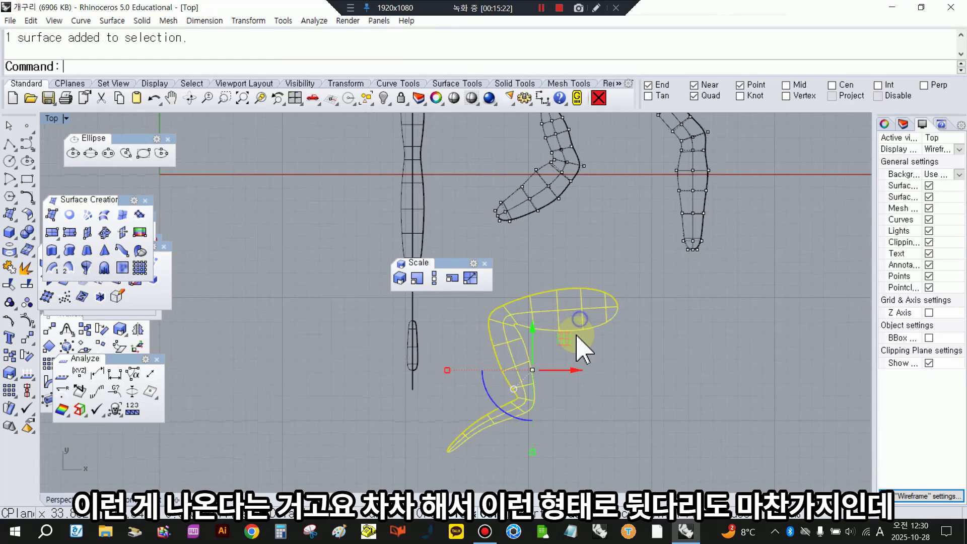
right_drag(552, 417, 632, 359)
key(F10)
Step: Examine the thigh section of the bent leg by selecting its control points, and clear the selection
scroll(589, 359, up, 2)
right_drag(684, 279, 653, 341)
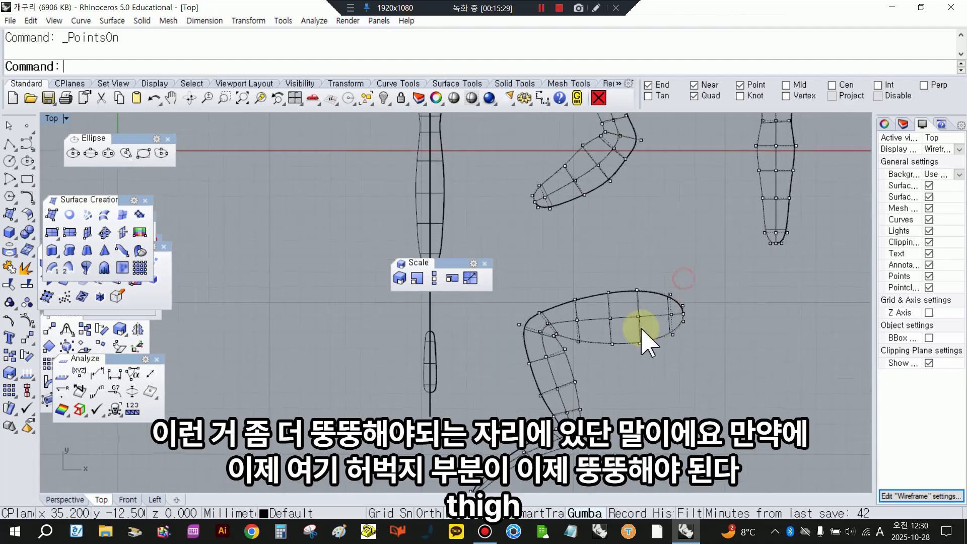
drag(619, 277, 721, 395)
scroll(648, 385, down, 3)
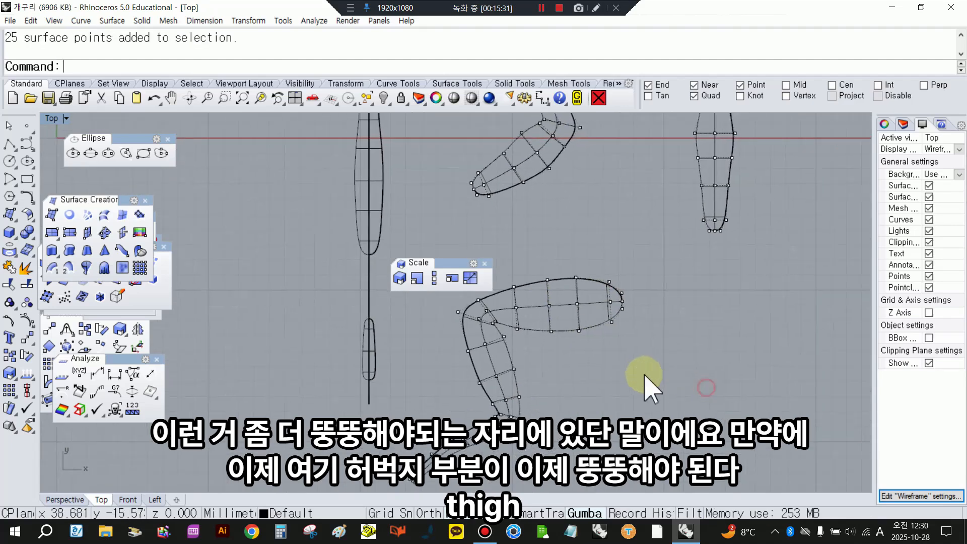
click(445, 329)
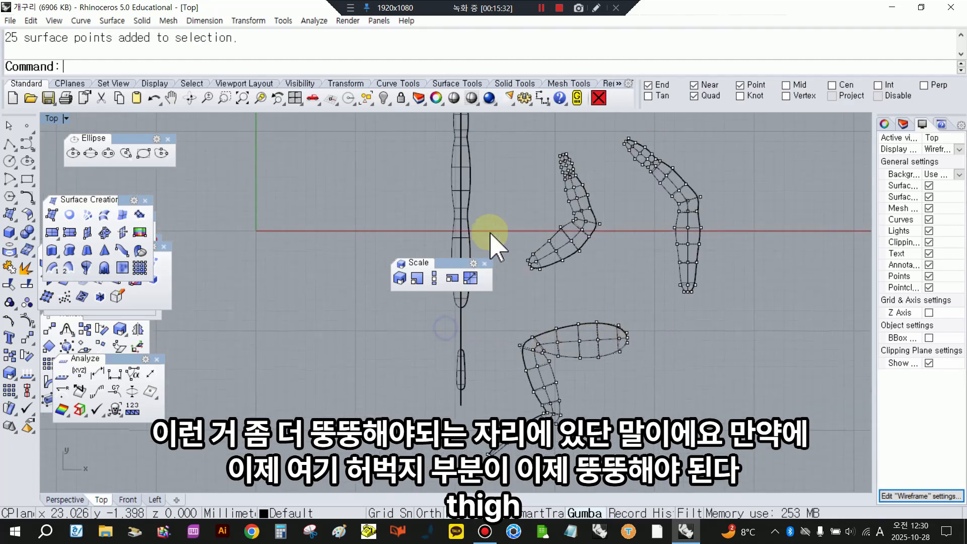
Step: Copy the straight leg surface to the empty area beside the bent arm and bent leg
click(476, 237)
click(447, 221)
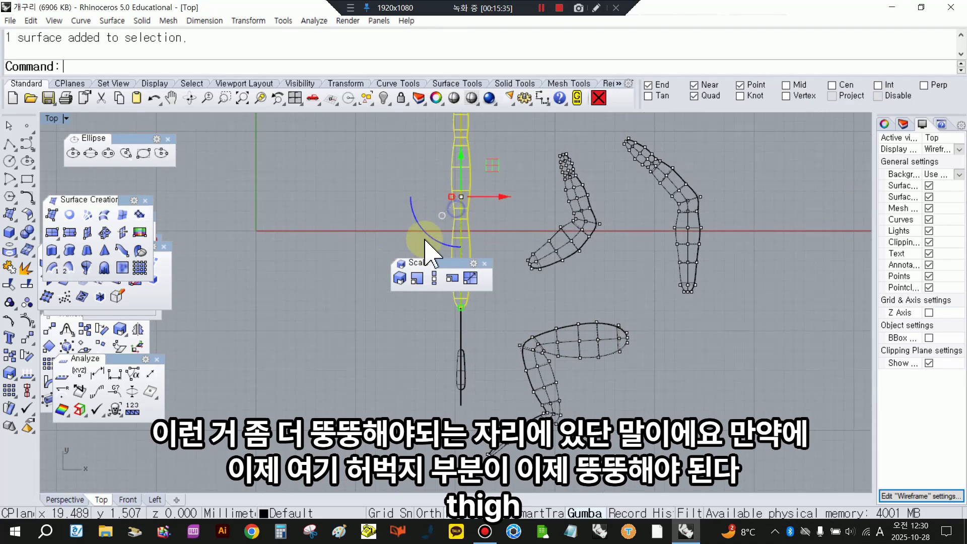
click(8, 351)
click(291, 228)
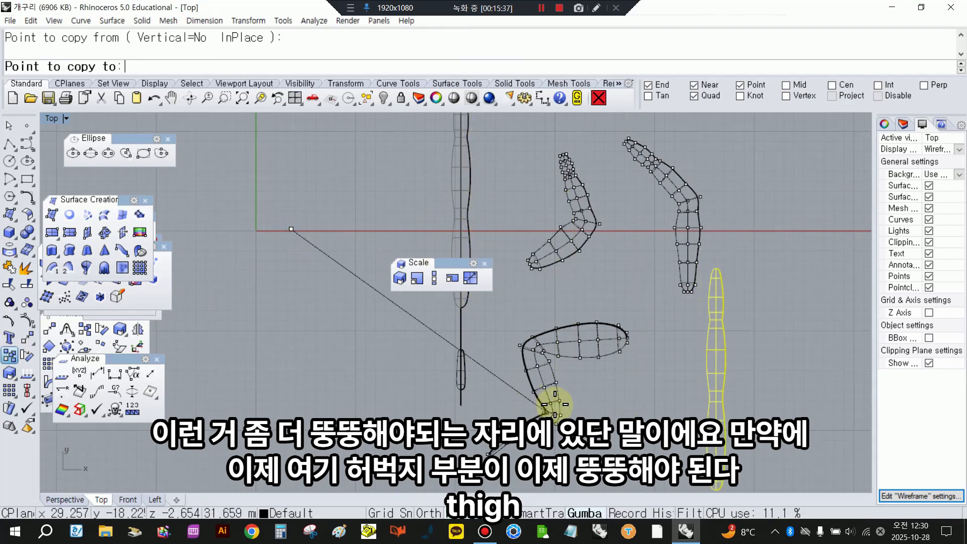
click(688, 361)
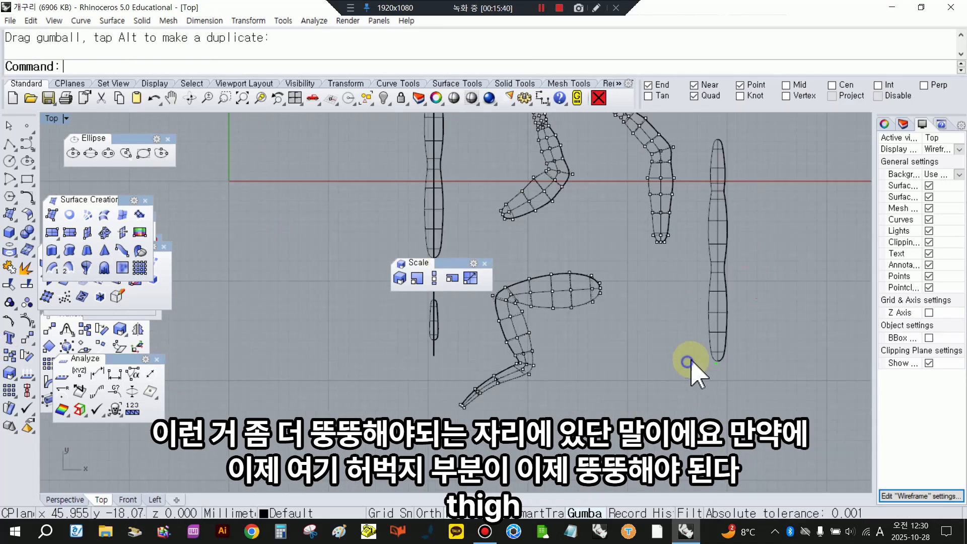
Step: Turn on the copied leg's control points and widen its lower thigh rows in one direction with the gumball
click(715, 325)
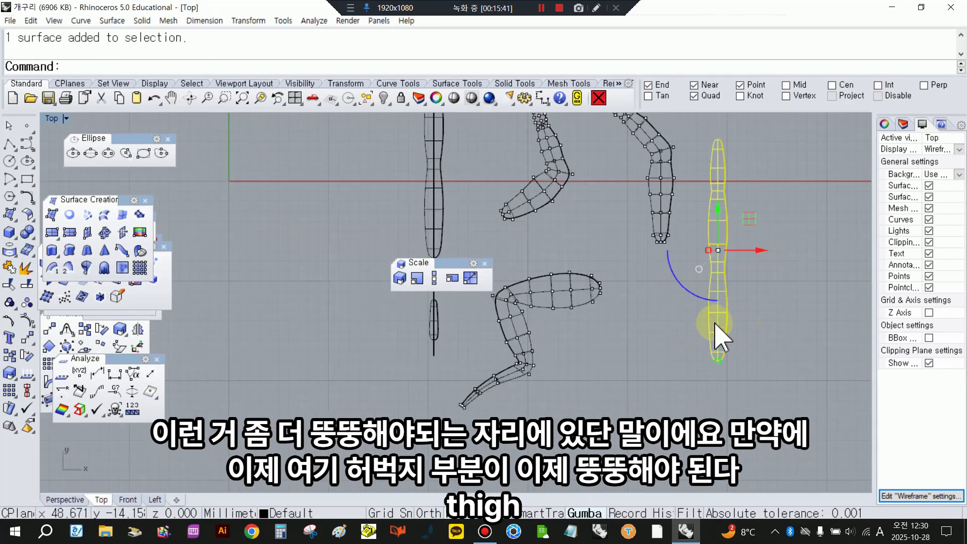
key(F10)
scroll(716, 328, up, 2)
drag(685, 276, 796, 408)
scroll(718, 351, up, 1)
drag(709, 326, 702, 329)
click(699, 422)
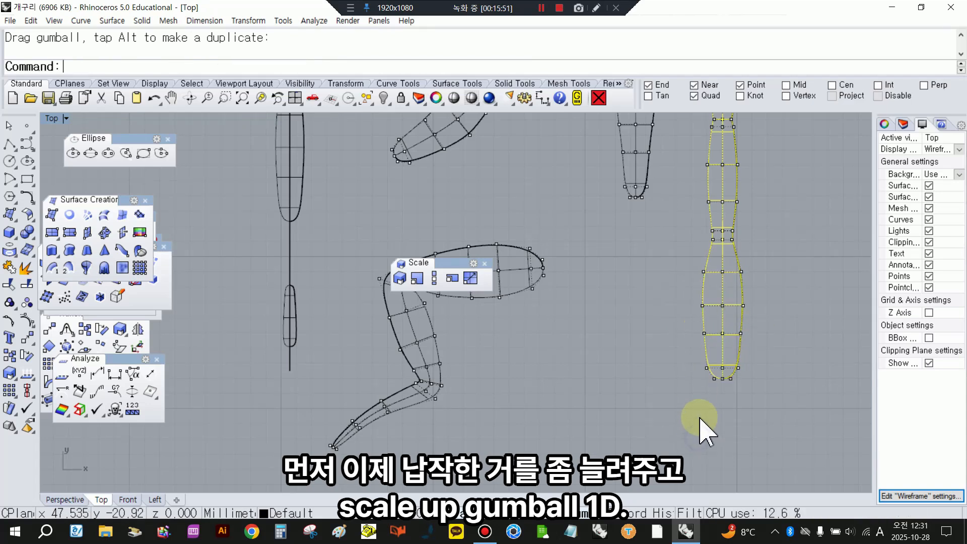
Step: Enlarge the middle thigh rows with 3-D Scale from the leg's lower end point, and nudge them slightly downward
drag(673, 265, 783, 360)
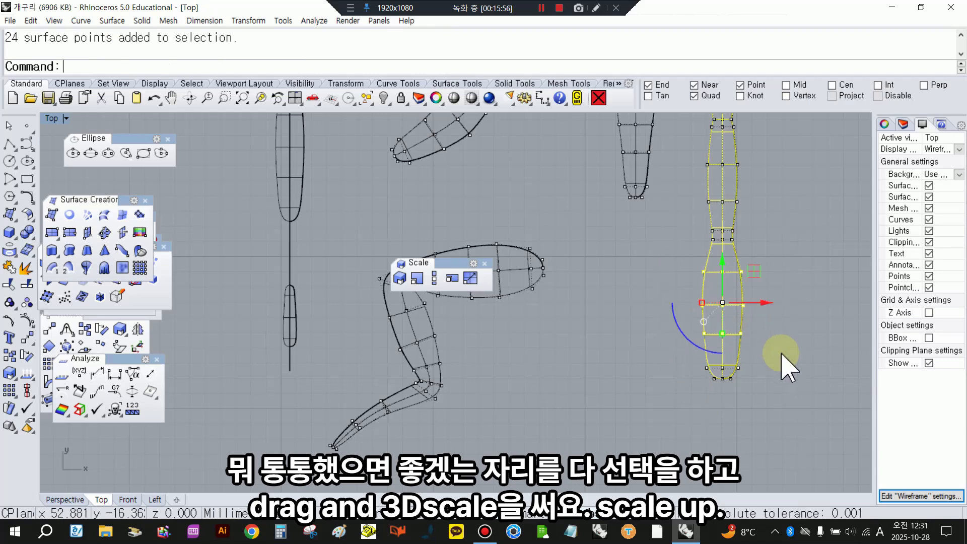
click(399, 279)
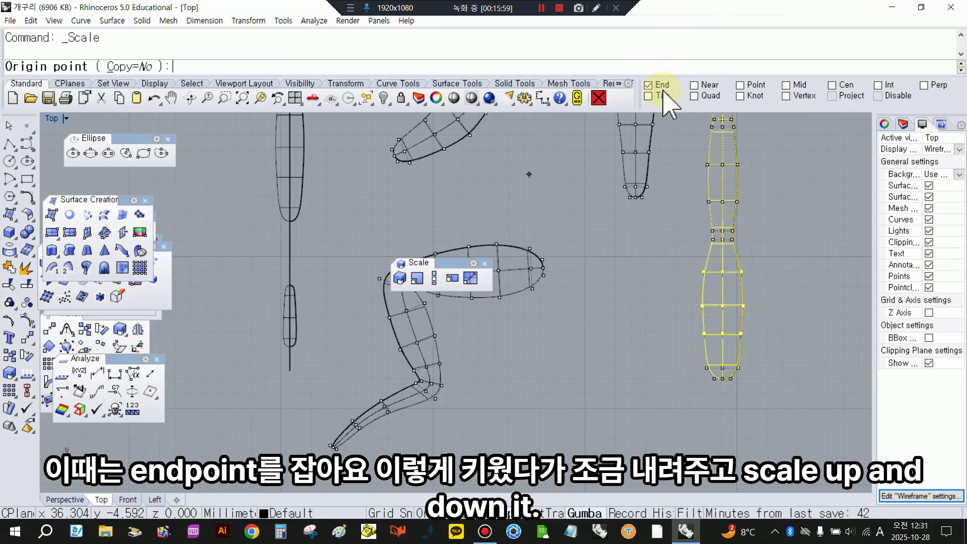
click(725, 386)
click(754, 402)
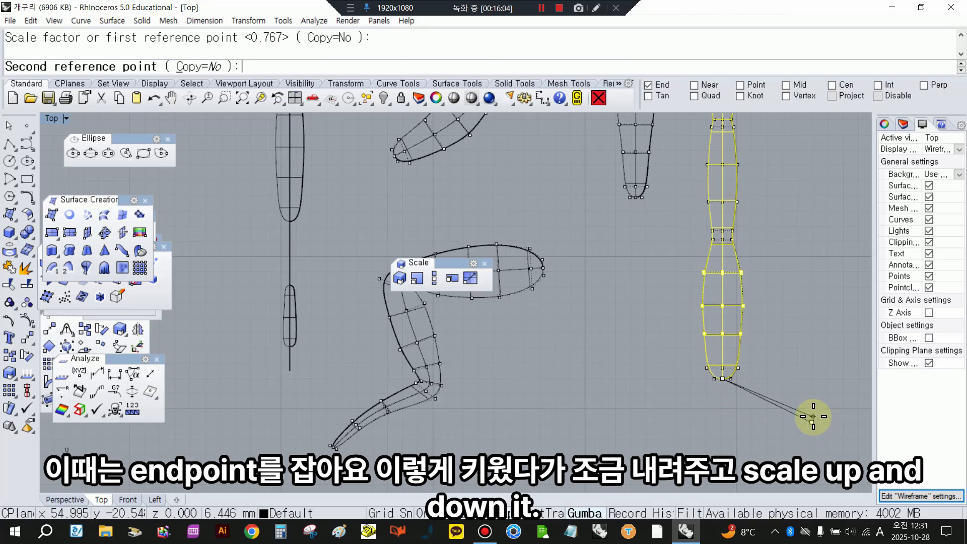
click(821, 420)
drag(724, 255, 727, 265)
click(810, 263)
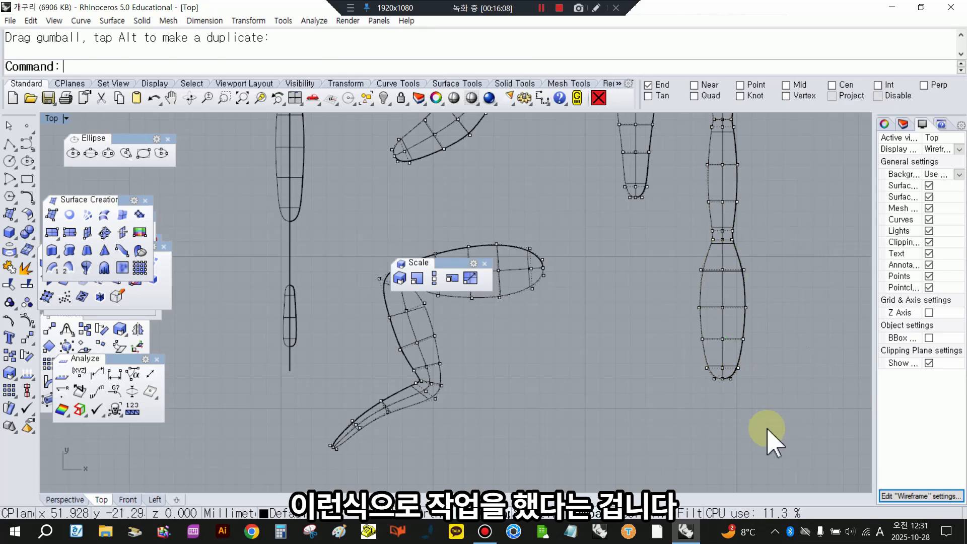
Step: Examine the control points of the bent leg from the thigh down to the toe end
right_drag(765, 315, 615, 406)
right_drag(479, 346, 566, 356)
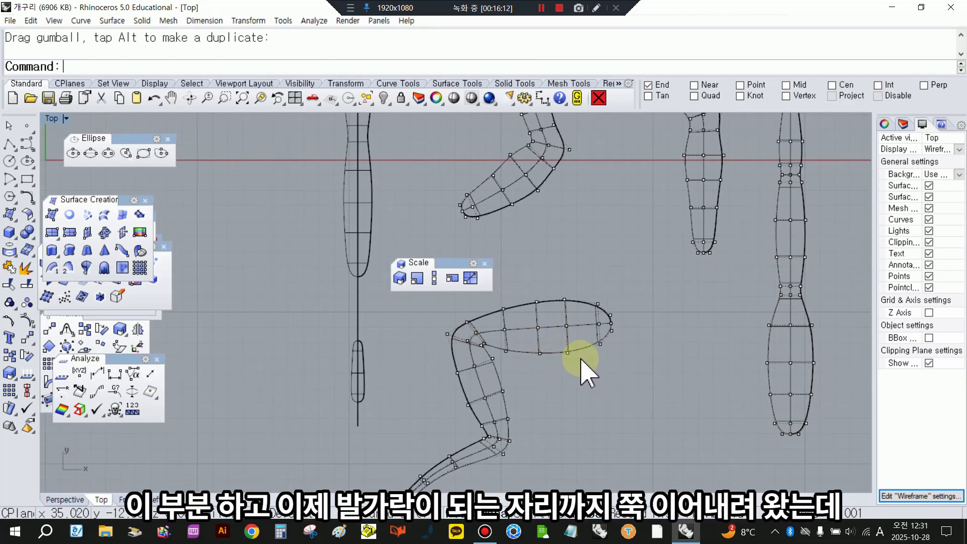
scroll(577, 358, down, 4)
right_drag(494, 421, 519, 369)
scroll(519, 368, up, 4)
scroll(497, 398, up, 4)
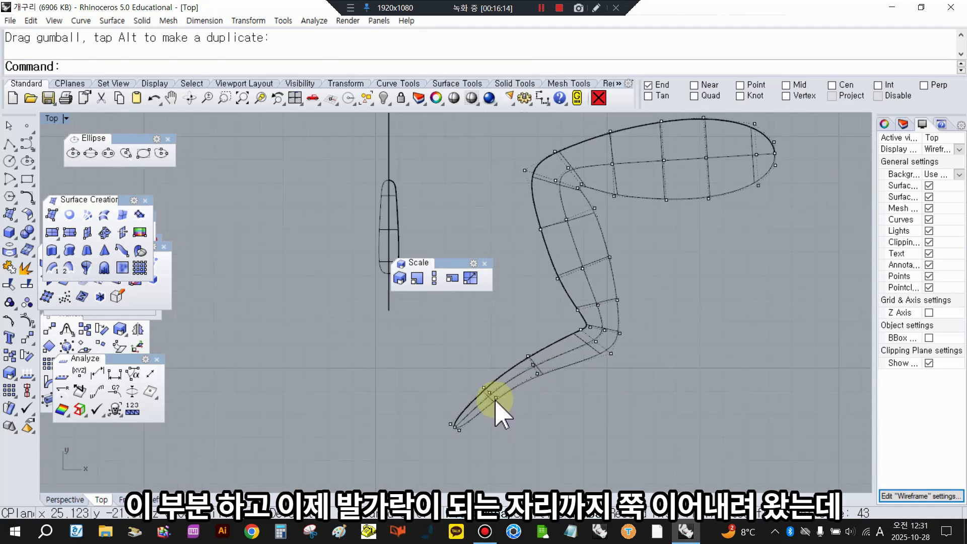
click(496, 398)
click(485, 389)
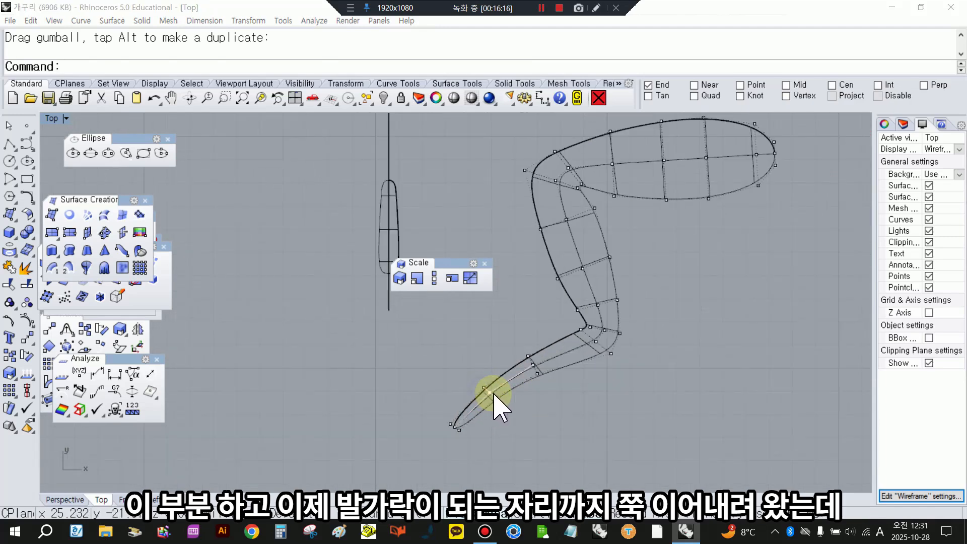
click(504, 404)
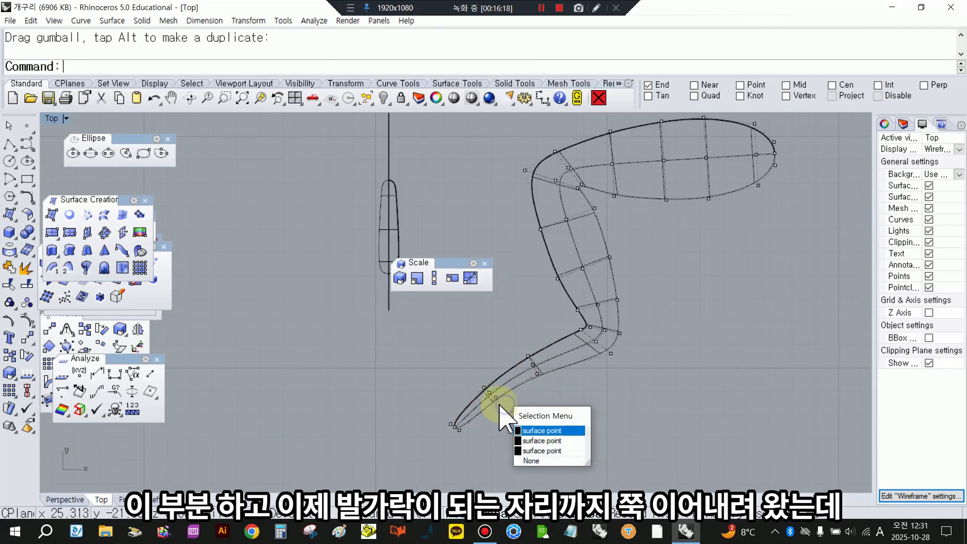
scroll(579, 384, down, 5)
right_drag(655, 359, 640, 377)
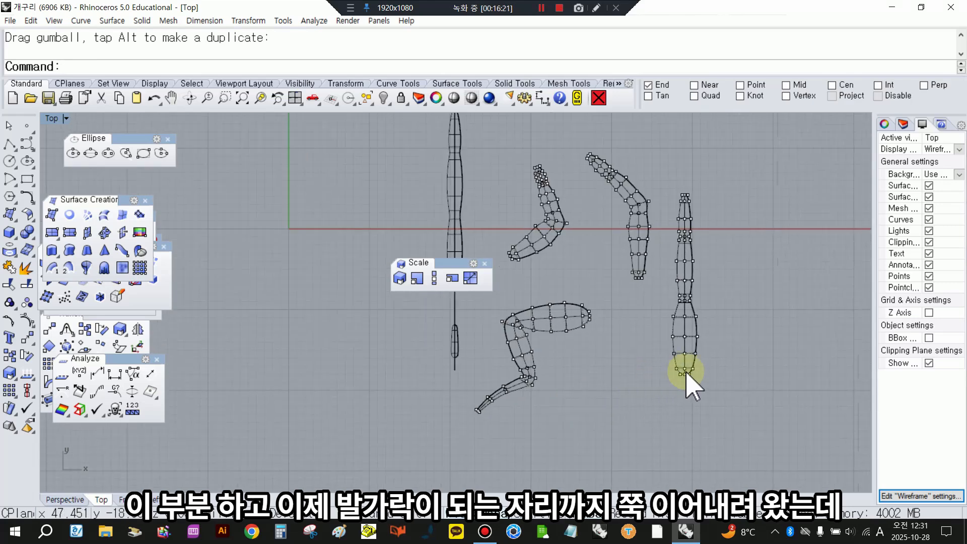
Step: Rotate the copied leg so its thin end points diagonally downward, and turn on its control points
click(700, 214)
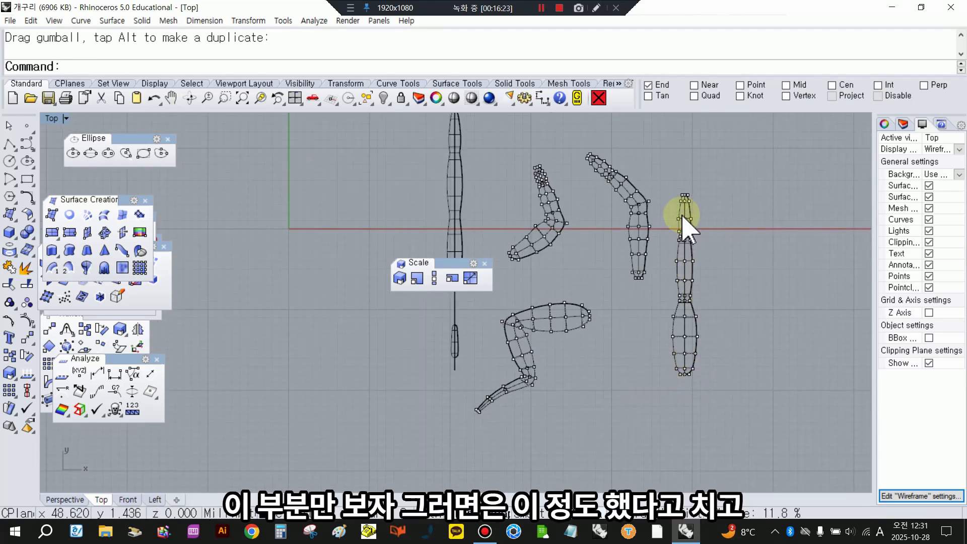
click(686, 259)
drag(658, 324, 637, 338)
scroll(604, 381, up, 6)
right_drag(634, 369, 654, 350)
key(F10)
scroll(643, 356, up, 2)
Step: Thin the control point row near the foot end with 3-D Scale from the tip's end point
drag(633, 302, 684, 337)
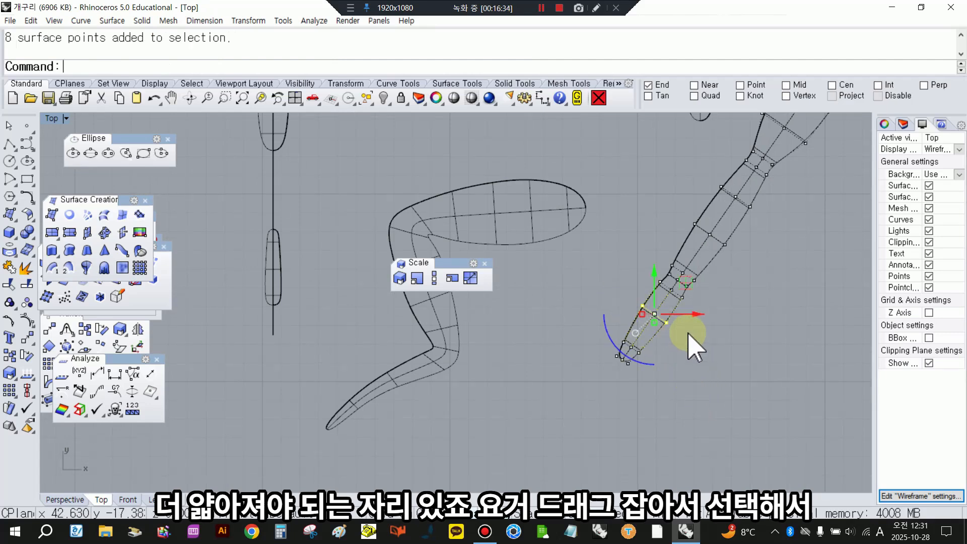
click(400, 278)
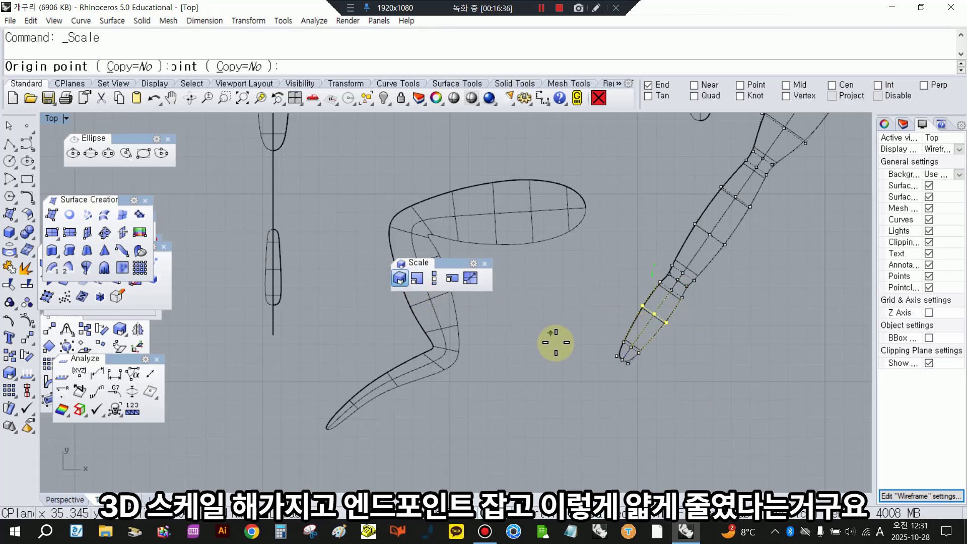
click(628, 365)
click(807, 407)
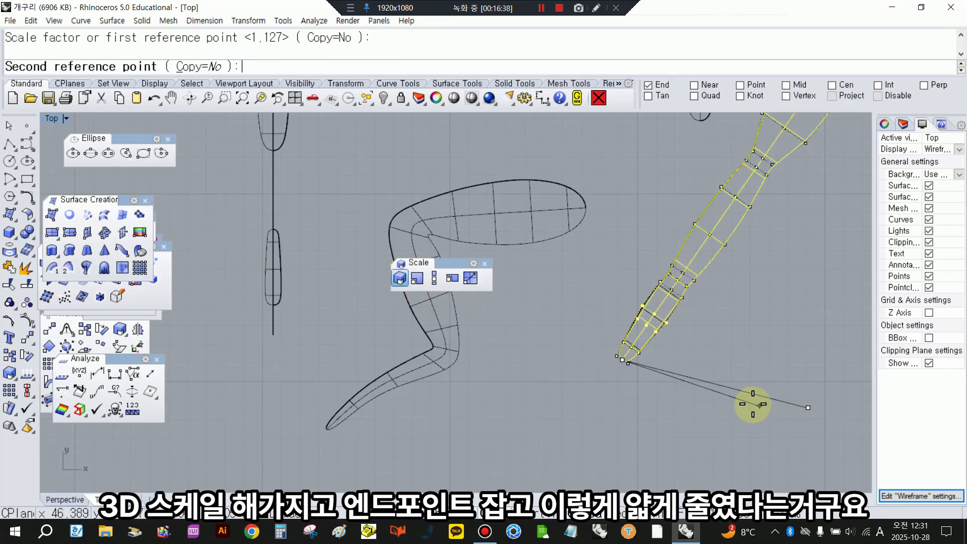
click(733, 398)
Step: Pull the tip control points downward to lengthen the foot, and rotate them with the gumball
scroll(620, 373, up, 3)
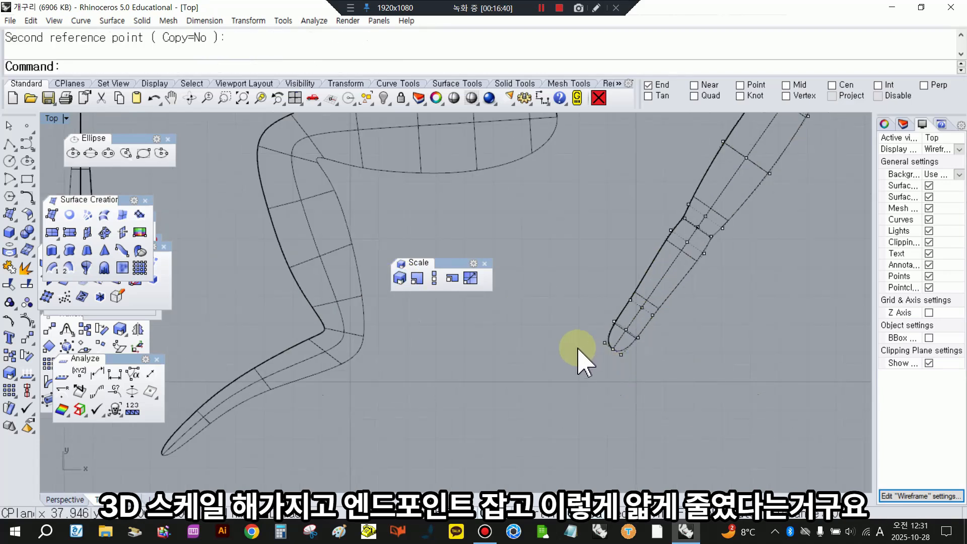
drag(623, 372, 624, 374)
drag(619, 317, 612, 408)
drag(654, 446, 541, 462)
drag(571, 426, 628, 459)
drag(539, 460, 552, 472)
click(704, 465)
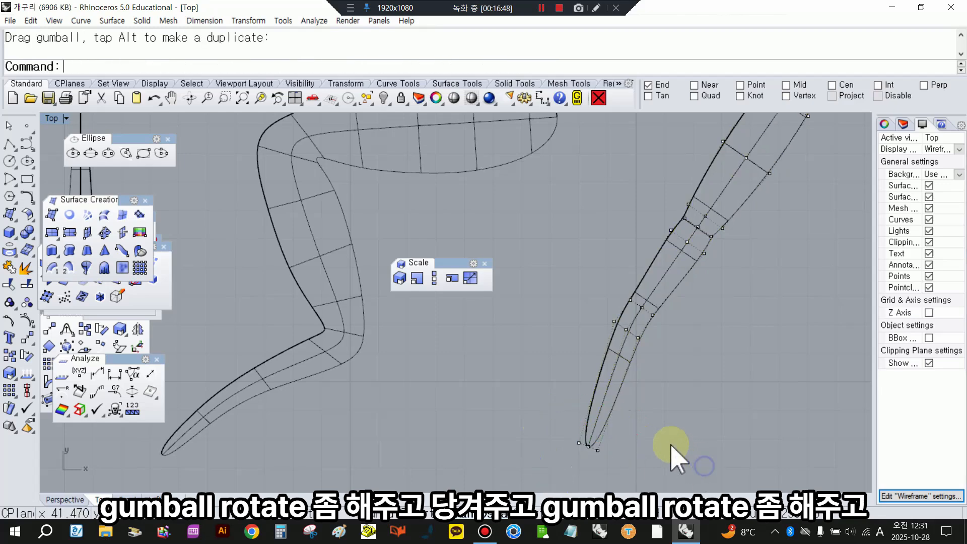
Step: Move the control point row above the tip down along the foot and rotate it to follow the curve
right_drag(673, 456, 669, 420)
drag(575, 276, 639, 347)
drag(623, 267, 600, 346)
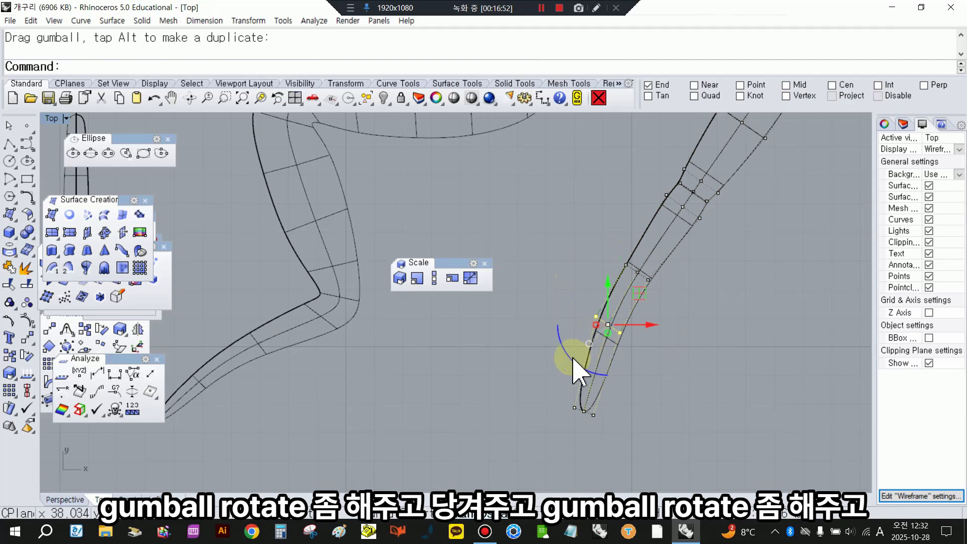
drag(565, 302, 628, 348)
drag(575, 363, 587, 376)
scroll(611, 384, down, 2)
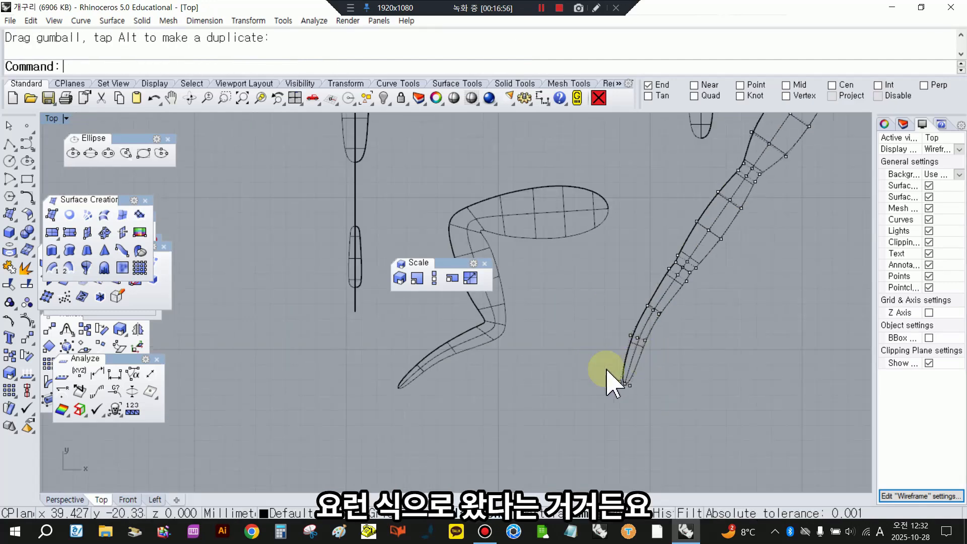
Step: Return to the four-viewport layout and delete the copied leg and the bent arm next to it
click(418, 372)
key(F10)
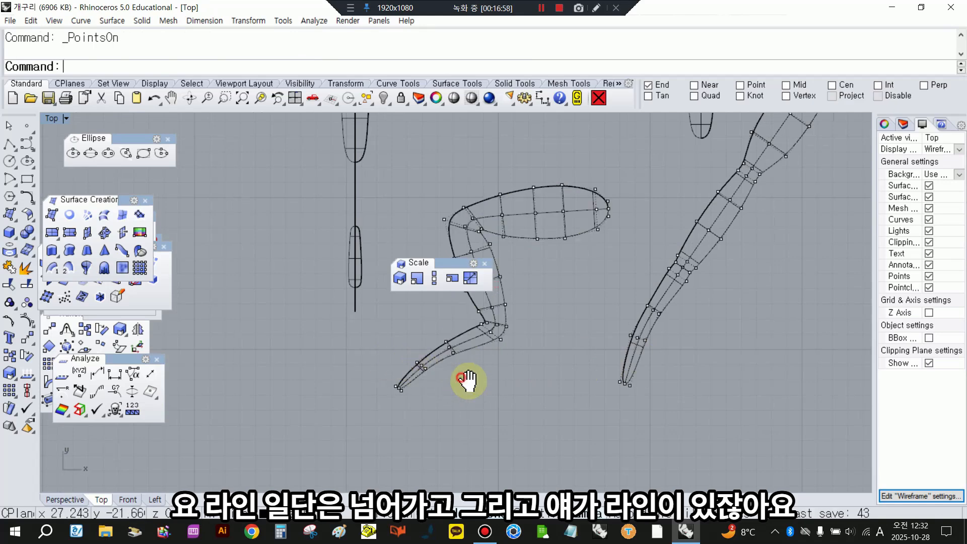
right_drag(460, 385, 554, 390)
key(Escape)
key(ctrl+m)
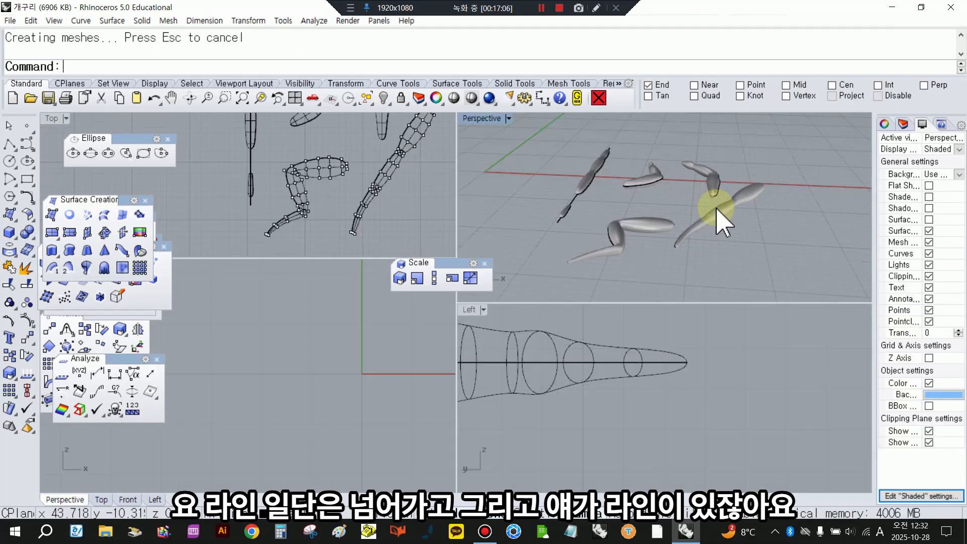
click(718, 212)
key(Delete)
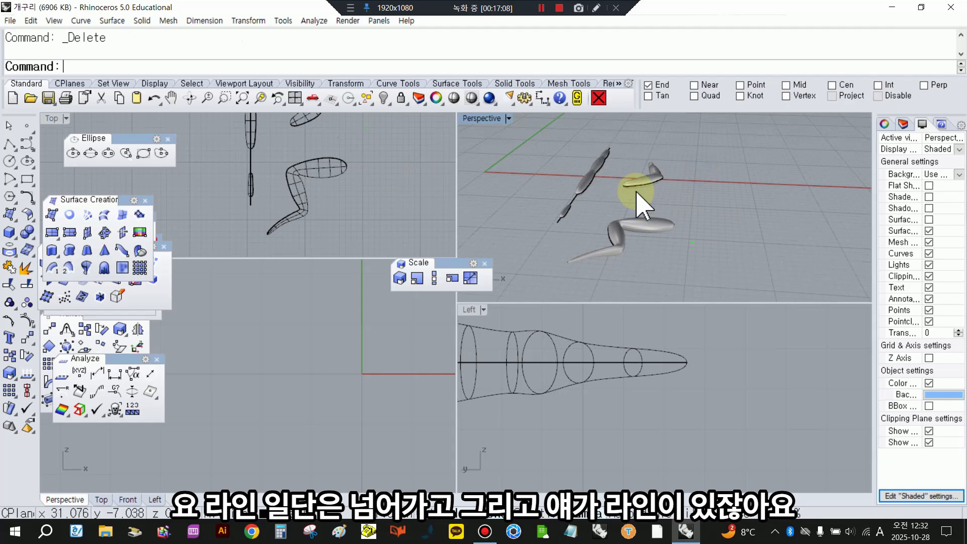
Step: Examine how flat the remaining arm and leg lie in the Perspective and Front views
scroll(645, 199, up, 2)
right_drag(648, 196, 677, 260)
drag(627, 201, 700, 233)
right_drag(346, 209, 291, 403)
scroll(327, 389, down, 10)
right_drag(415, 389, 238, 393)
scroll(380, 401, up, 5)
right_drag(380, 401, 290, 404)
click(330, 404)
scroll(324, 386, up, 4)
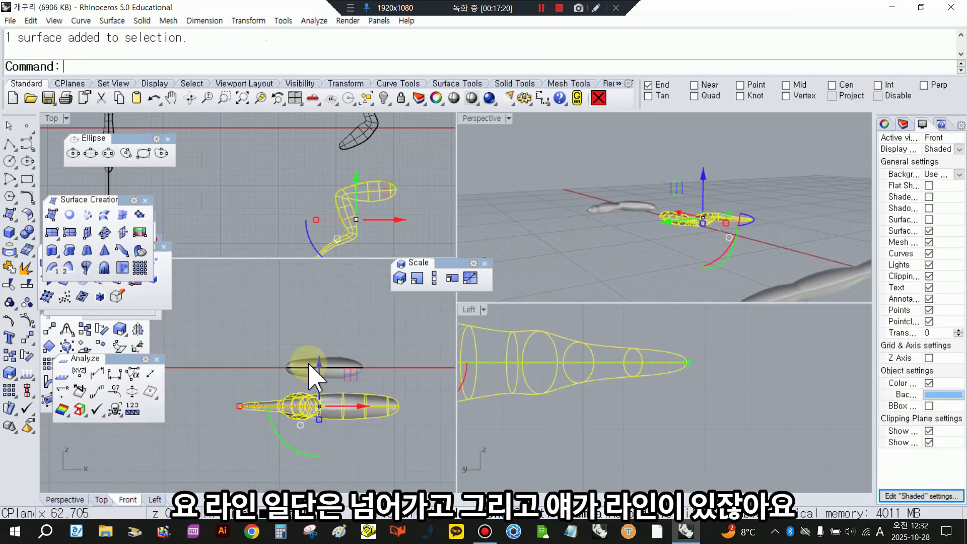
click(304, 362)
click(405, 458)
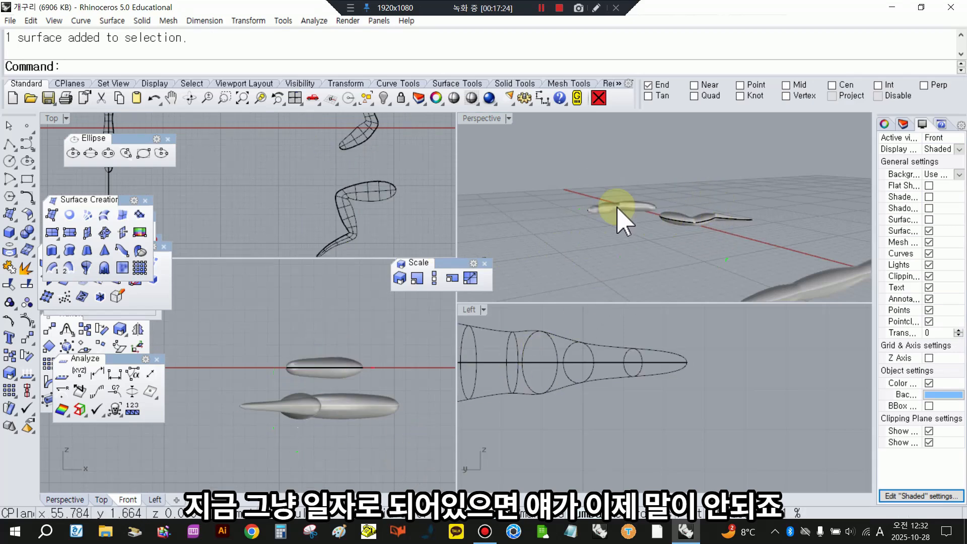
Step: Maximize the Perspective viewport, turn on the bent arm's control points, and move the Scale toolbar out of the way
double_click(484, 119)
right_drag(503, 211, 459, 348)
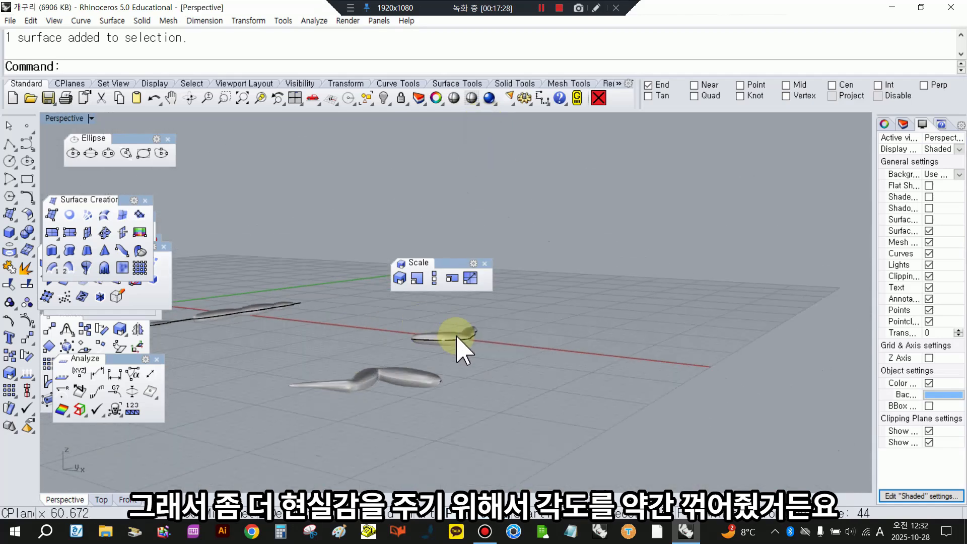
key(F10)
right_drag(539, 371, 388, 370)
right_drag(307, 308, 445, 410)
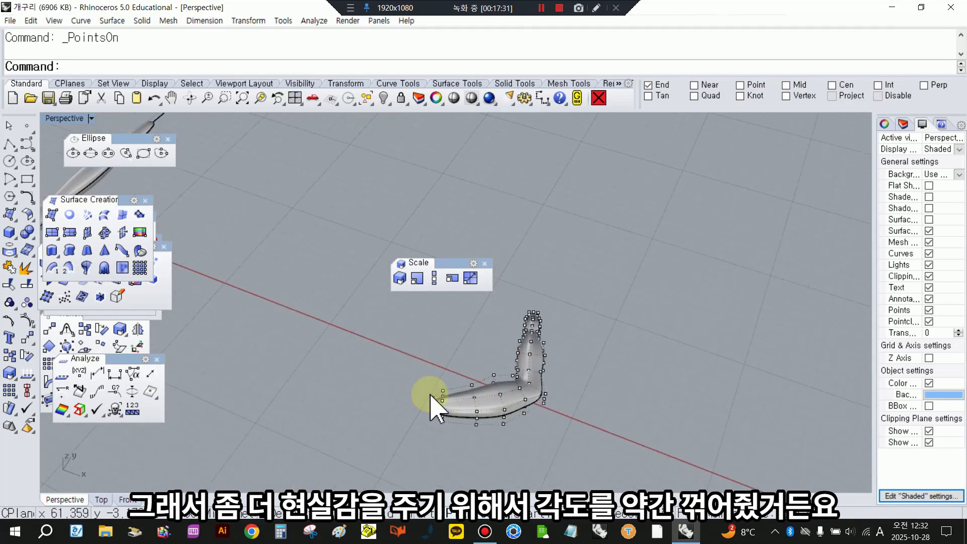
drag(462, 264, 316, 267)
scroll(493, 427, up, 6)
right_drag(490, 429, 474, 391)
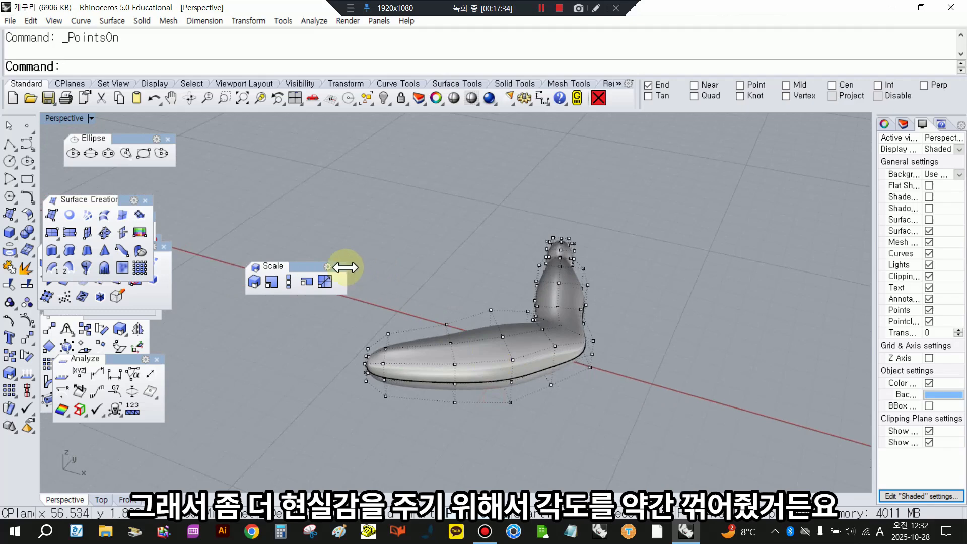
drag(307, 264, 233, 234)
Step: Raise the control points at one end of the bent arm slightly with the gumball
right_drag(339, 327, 312, 267)
drag(312, 267, 403, 379)
drag(362, 285, 446, 376)
click(405, 260)
drag(425, 283, 425, 272)
click(488, 402)
Step: Adjust the control points at the other end of the arm with the gumball to angle it out of plane
right_drag(495, 407, 391, 324)
right_drag(627, 257, 594, 247)
drag(535, 221, 592, 320)
drag(568, 225, 529, 205)
right_drag(529, 205, 345, 291)
right_drag(615, 406, 775, 368)
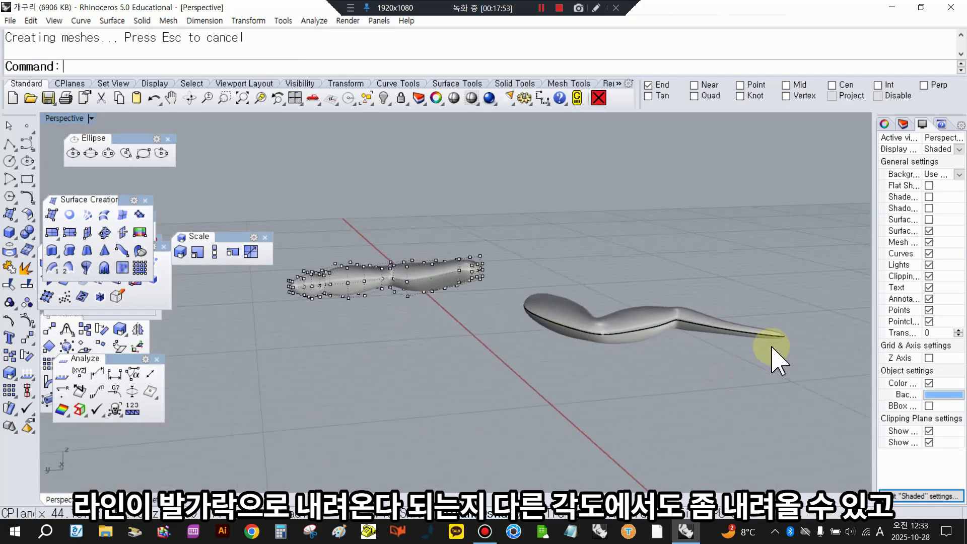
Step: Turn on the bent leg's control points and bend the foot-end rows downward
click(761, 331)
scroll(764, 328, up, 3)
key(F10)
scroll(775, 338, up, 2)
drag(786, 296, 807, 318)
drag(712, 292, 766, 379)
click(708, 283)
drag(739, 297, 824, 407)
right_drag(570, 365, 575, 394)
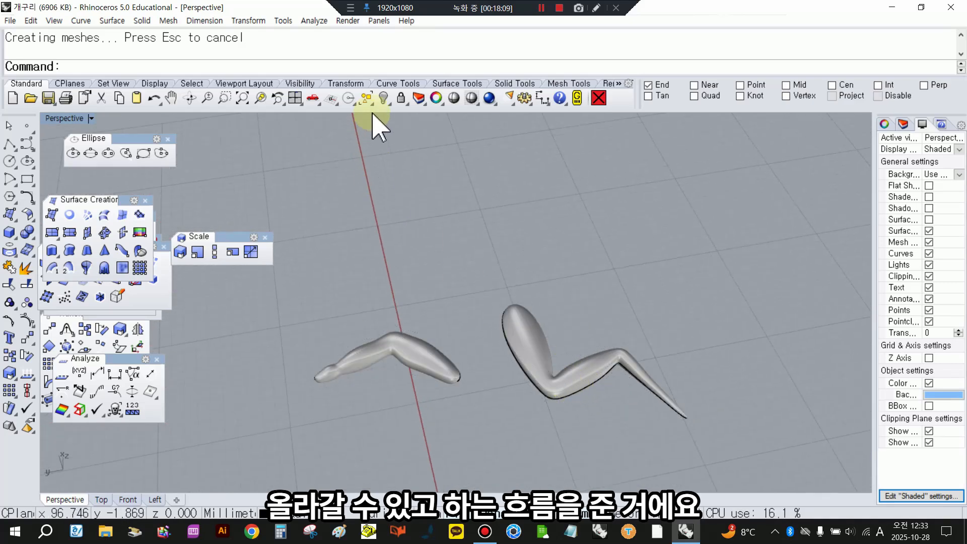
Step: Show the hidden finished frog models and shade the Perspective viewport around them
click(397, 84)
right_click(396, 84)
click(12, 84)
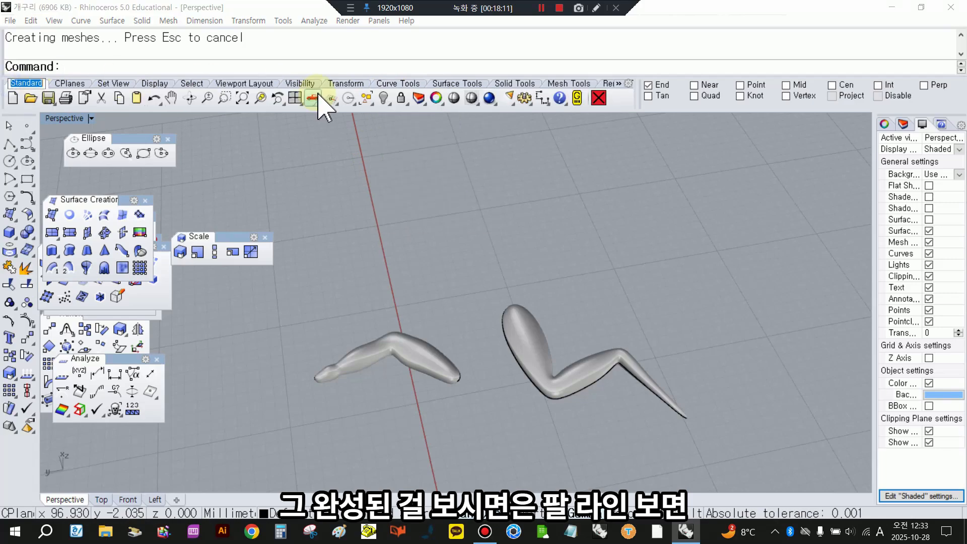
right_click(383, 98)
right_drag(539, 280, 323, 280)
scroll(349, 276, up, 3)
scroll(478, 308, down, 7)
right_drag(486, 311, 462, 119)
scroll(353, 333, up, 8)
click(455, 98)
Step: Examine how the finished green frog's arms and hind toes bend downward
right_drag(578, 267, 592, 319)
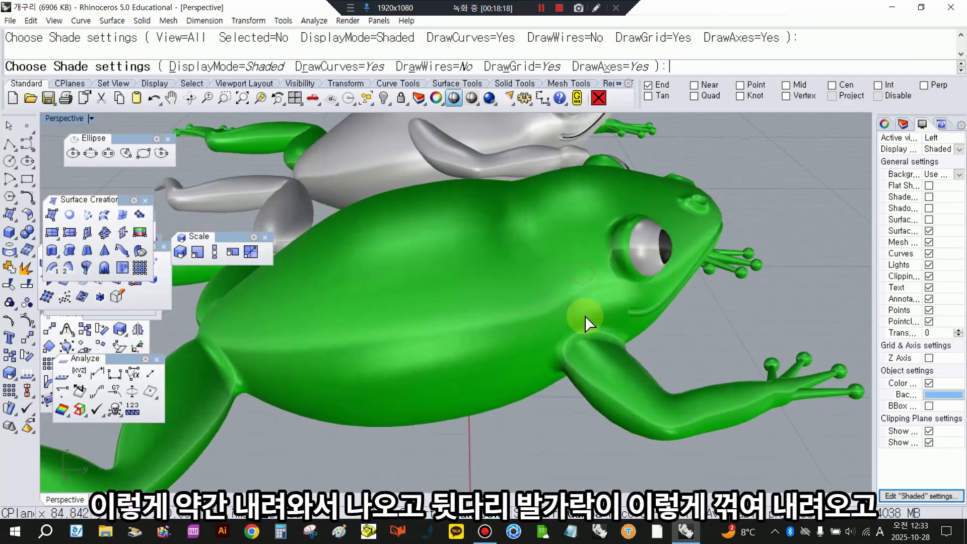
right_drag(767, 419, 771, 360)
scroll(771, 360, down, 6)
right_drag(486, 377, 383, 388)
right_drag(302, 379, 553, 315)
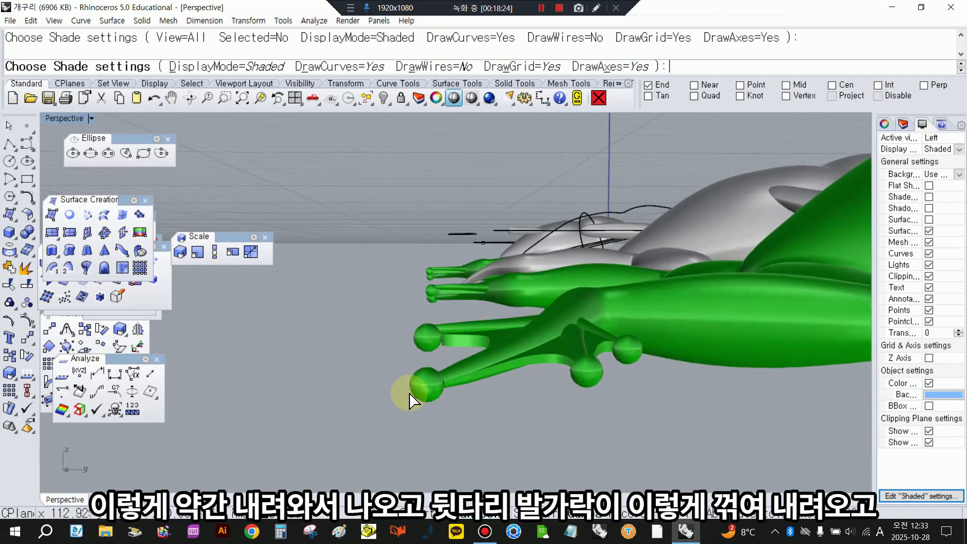
Step: Examine the fingers on the frog's green arm and the small revolved piece they were made from
right_drag(633, 296, 417, 281)
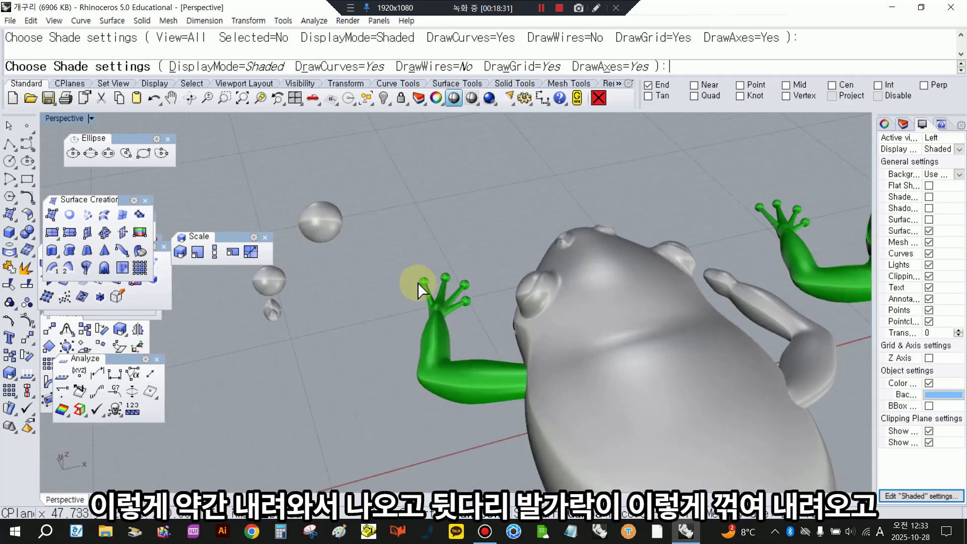
click(420, 344)
right_drag(414, 344, 541, 338)
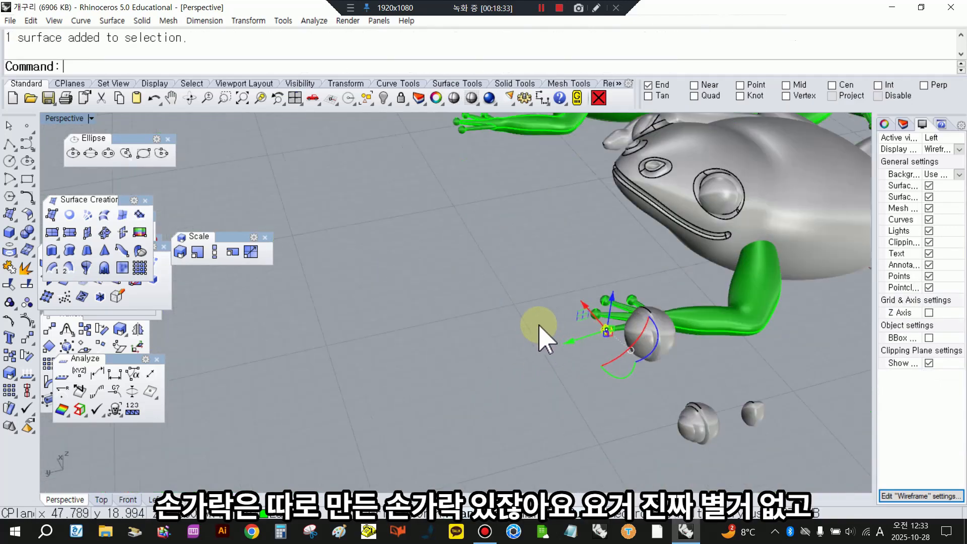
scroll(610, 343, up, 2)
scroll(612, 330, down, 6)
right_drag(532, 290, 481, 333)
scroll(482, 332, down, 4)
right_drag(490, 406, 387, 411)
scroll(438, 399, up, 8)
Step: Turn on the short revolved finger surface's control points and move its upper tip row outward in the Top view
click(433, 411)
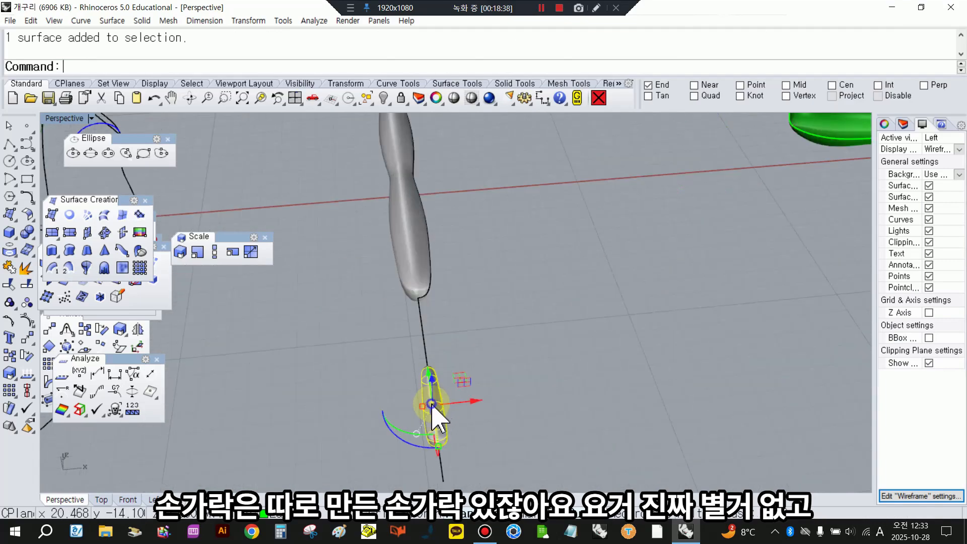
double_click(62, 118)
double_click(56, 118)
scroll(406, 328, down, 3)
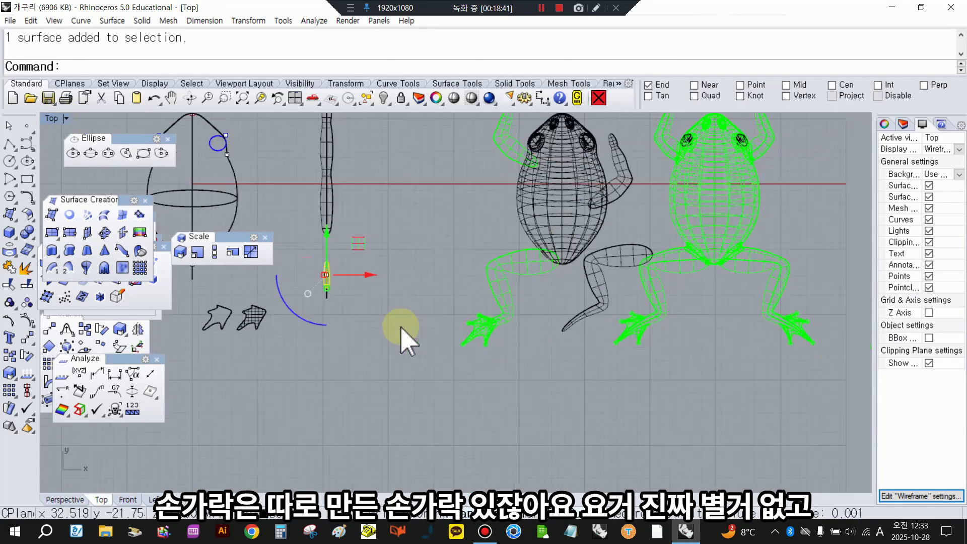
scroll(393, 242, up, 8)
click(462, 208)
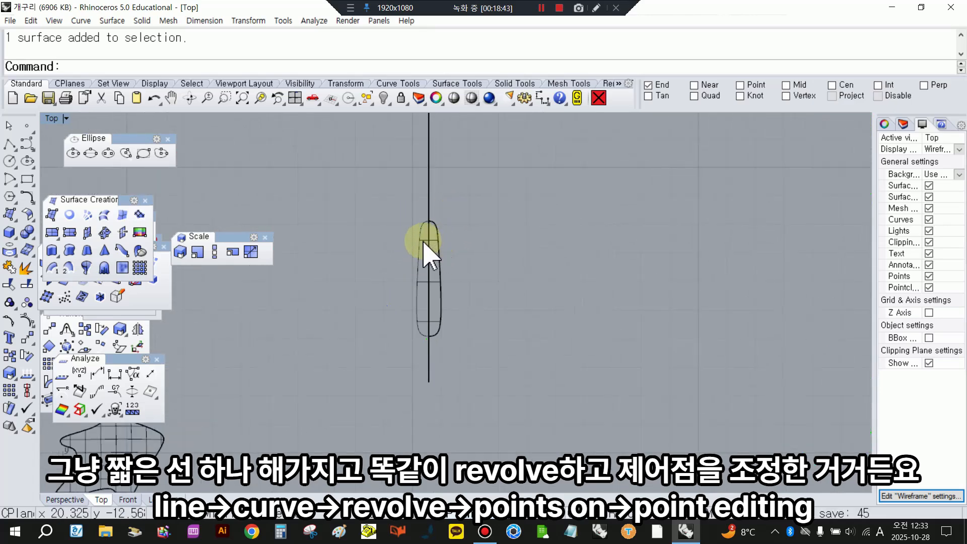
scroll(424, 255, up, 2)
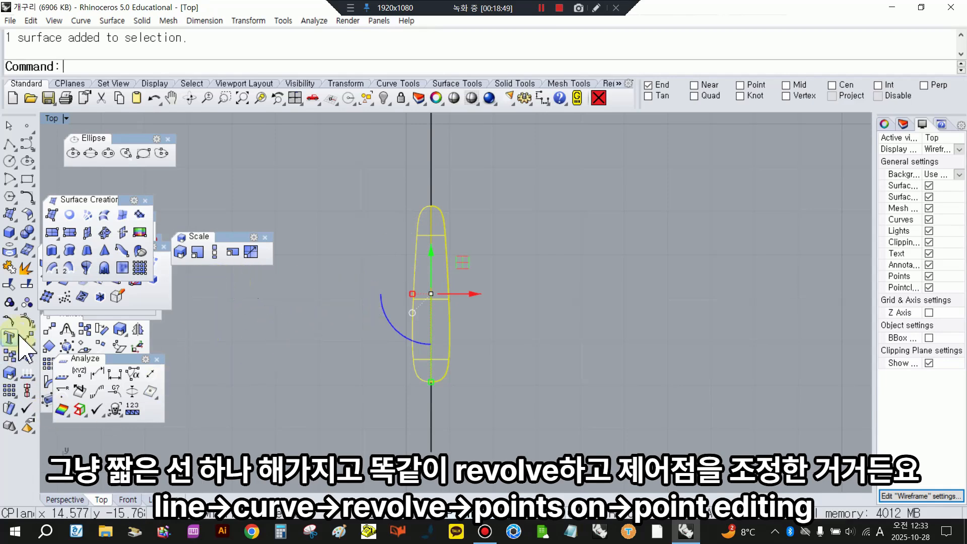
click(27, 321)
drag(457, 218, 458, 218)
right_drag(457, 218, 473, 262)
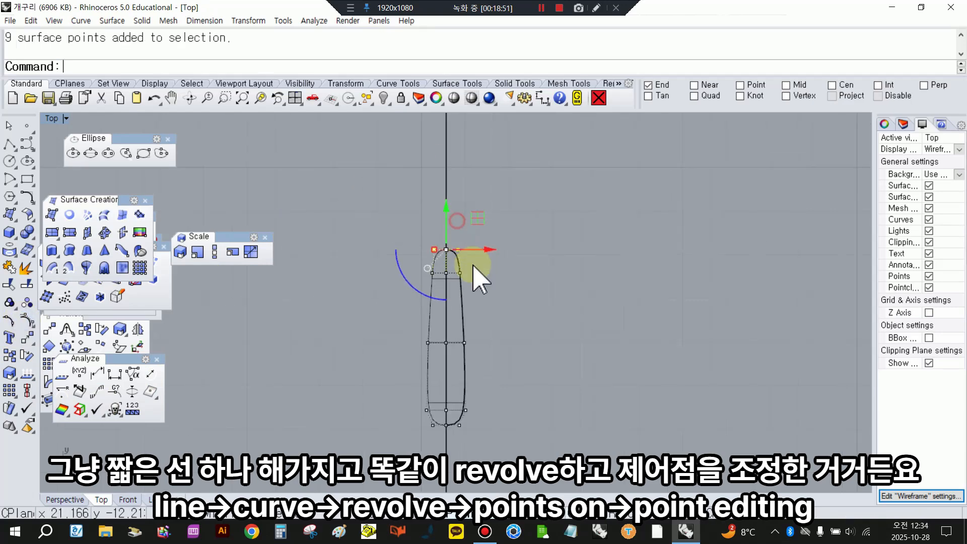
drag(447, 214, 448, 185)
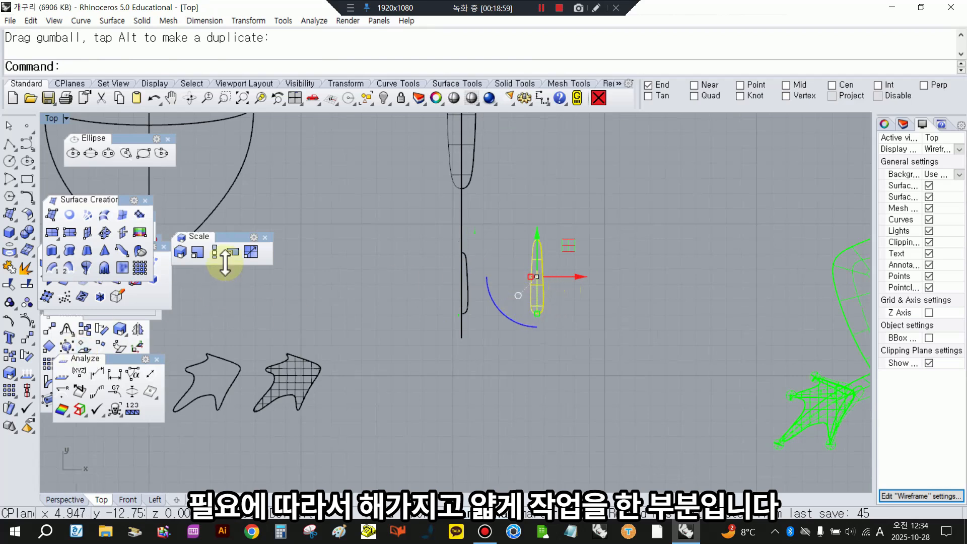
Step: Scale the separate finger surface down from its upper tip and adjust it with the gumball
click(179, 254)
click(539, 238)
click(537, 240)
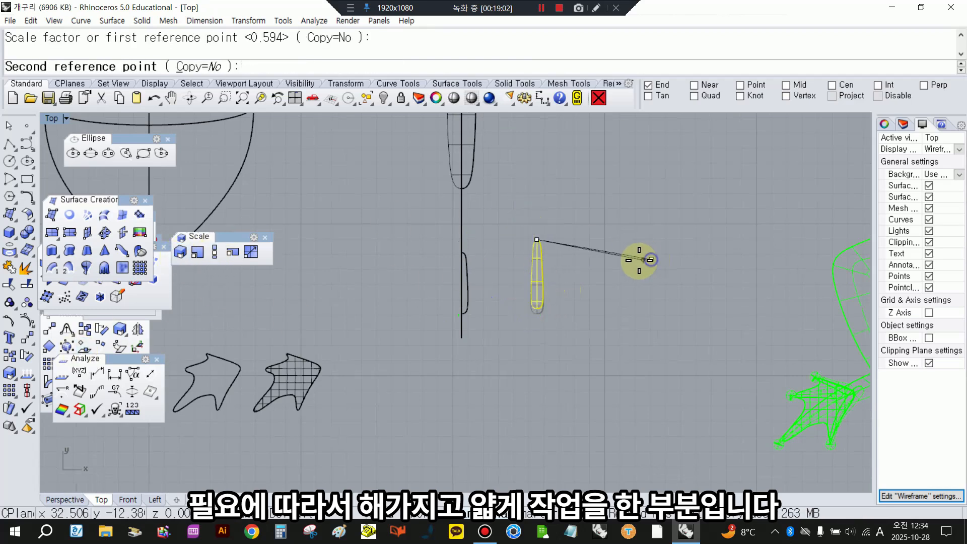
click(604, 266)
drag(537, 285, 538, 295)
click(562, 303)
right_drag(561, 303, 438, 323)
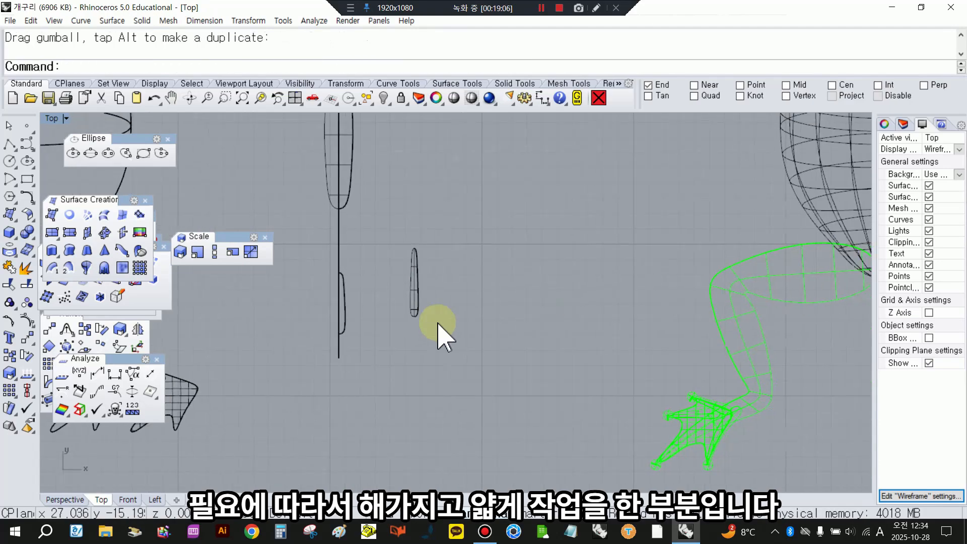
Step: Examine the spheres placed on the finger ends of the green hand in the Top view
click(414, 302)
scroll(554, 312, down, 5)
scroll(630, 270, up, 8)
click(586, 257)
scroll(579, 261, down, 7)
click(451, 289)
scroll(343, 292, up, 4)
right_drag(323, 291, 419, 285)
scroll(403, 280, up, 3)
click(363, 270)
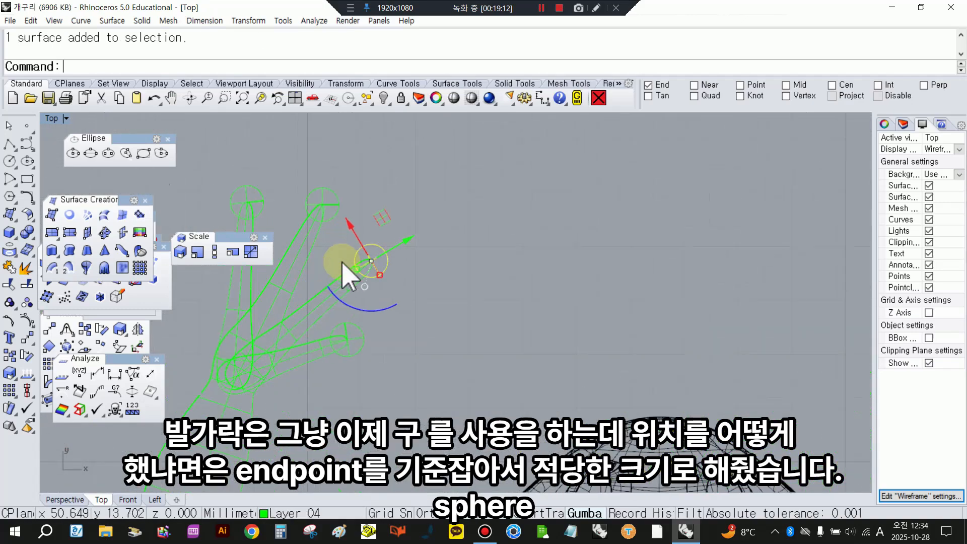
scroll(341, 259, up, 5)
click(526, 272)
scroll(527, 276, down, 5)
scroll(536, 279, up, 4)
click(541, 255)
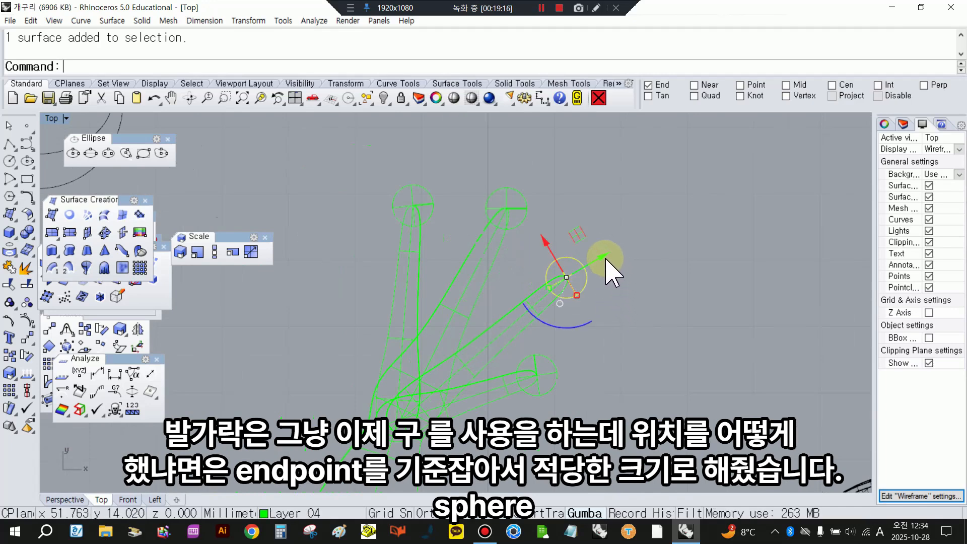
Step: Move one fingertip sphere away to expose the end of its finger
drag(607, 259, 693, 281)
click(595, 271)
scroll(595, 271, up, 8)
click(549, 284)
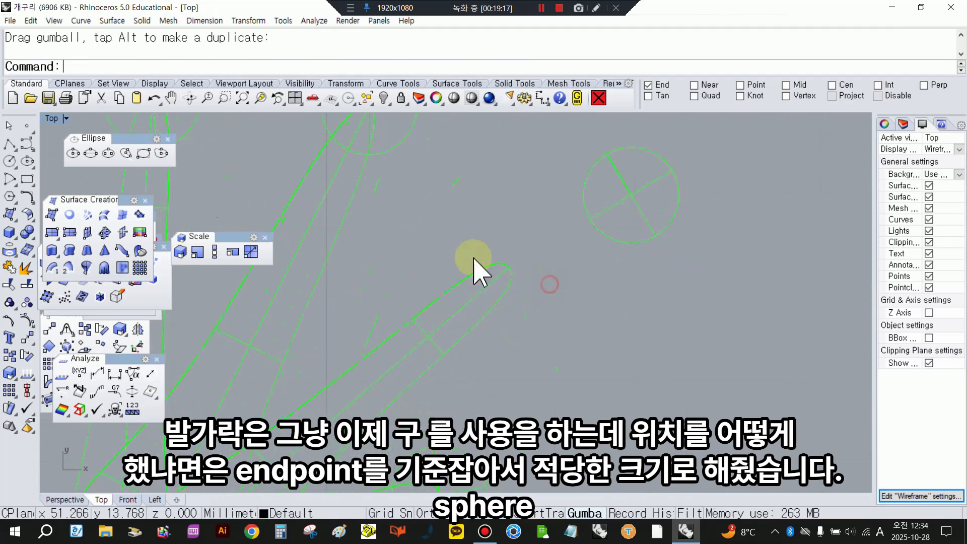
Step: Create a sphere centred on the exposed finger's end point, wider than the fingertip
click(9, 233)
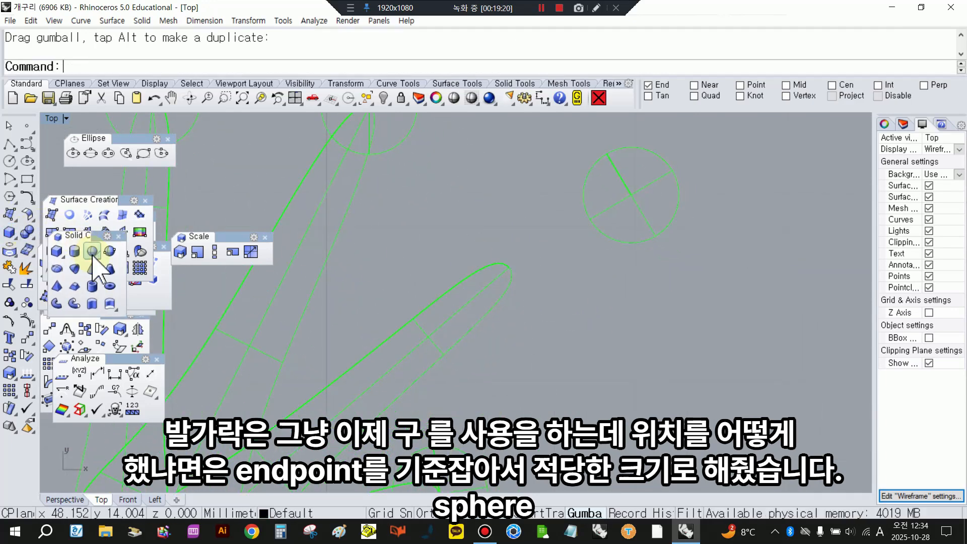
click(92, 250)
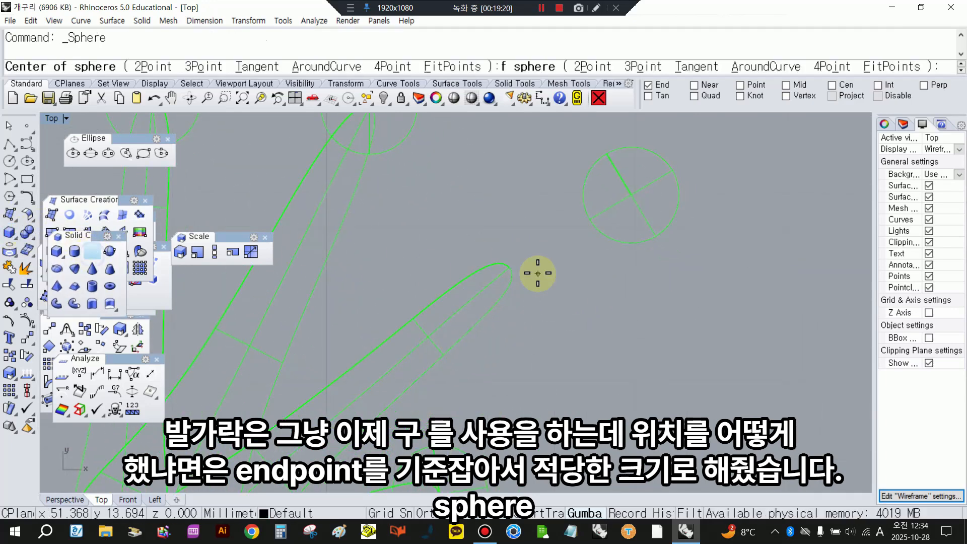
click(508, 268)
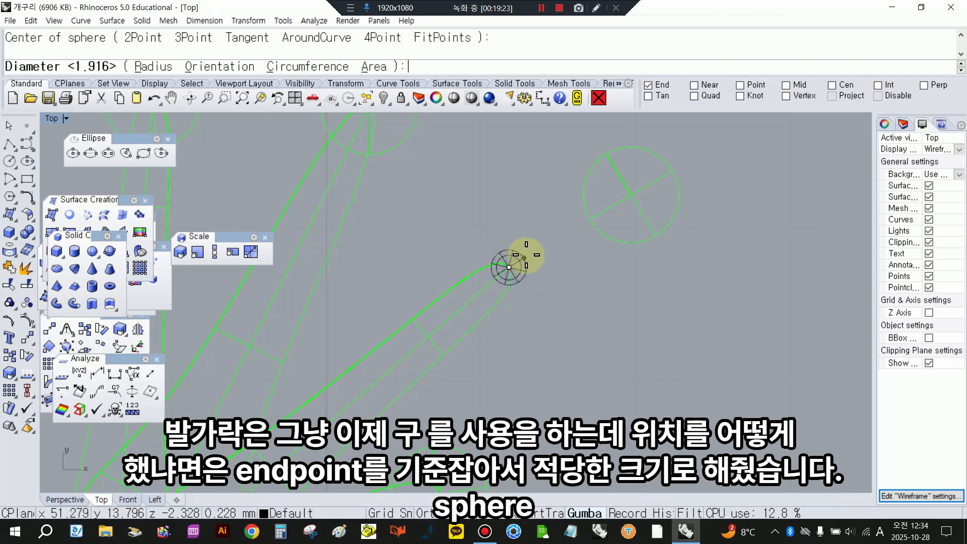
click(556, 240)
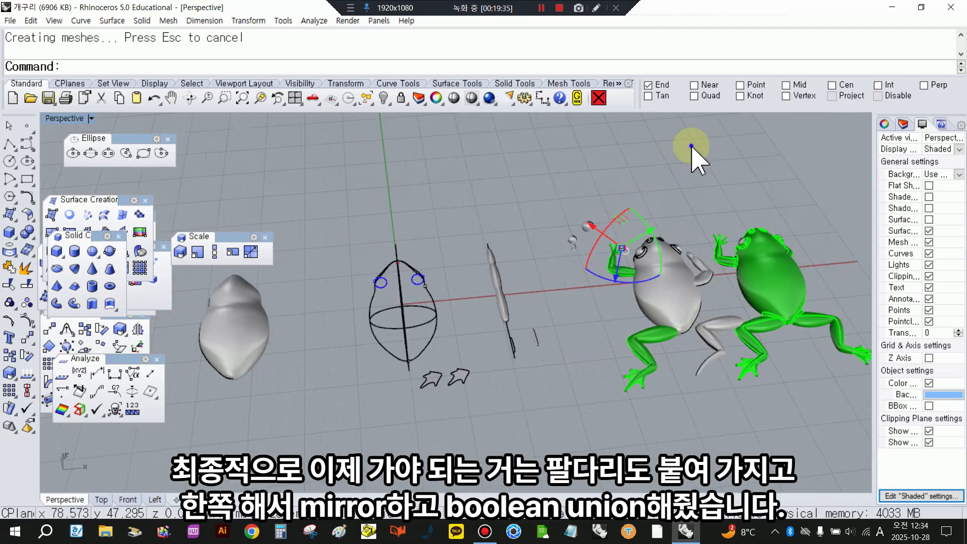
Step: Examine how the arms and legs join the shaded green frog's body, including the filleted edges
right_drag(692, 146, 355, 390)
scroll(355, 379, up, 8)
right_drag(412, 357, 557, 389)
scroll(556, 390, up, 5)
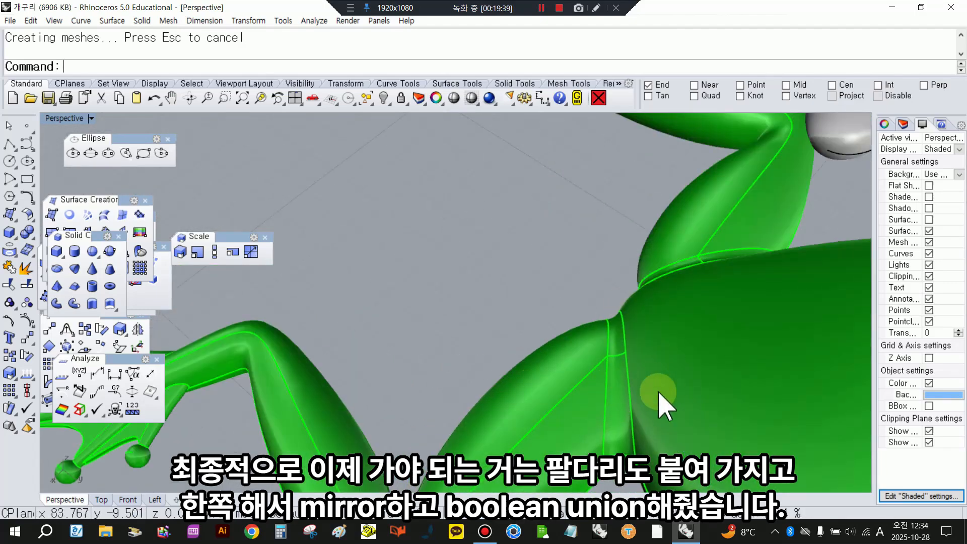
scroll(500, 250, down, 7)
right_drag(768, 377, 642, 437)
scroll(501, 341, down, 6)
right_drag(605, 402, 463, 121)
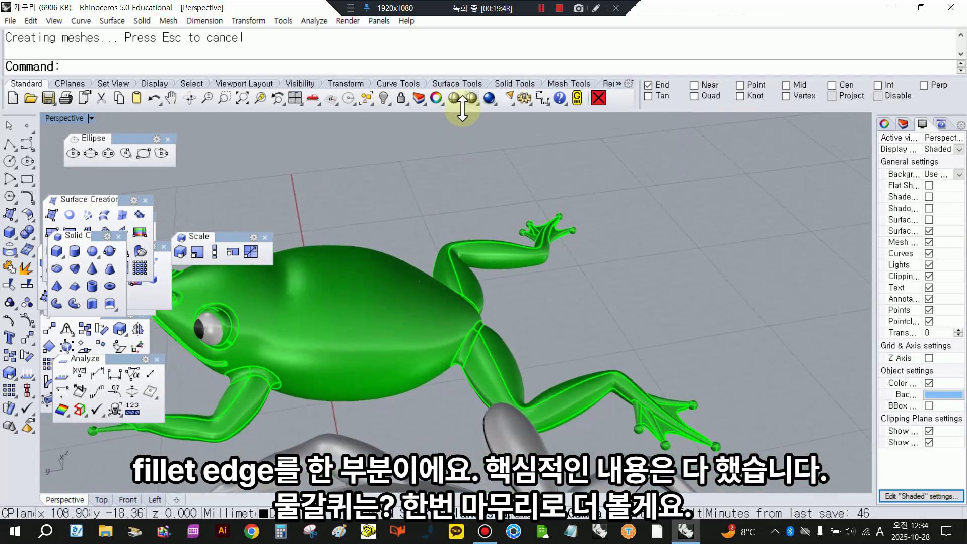
scroll(465, 379, up, 5)
right_drag(556, 328, 635, 277)
scroll(635, 276, down, 10)
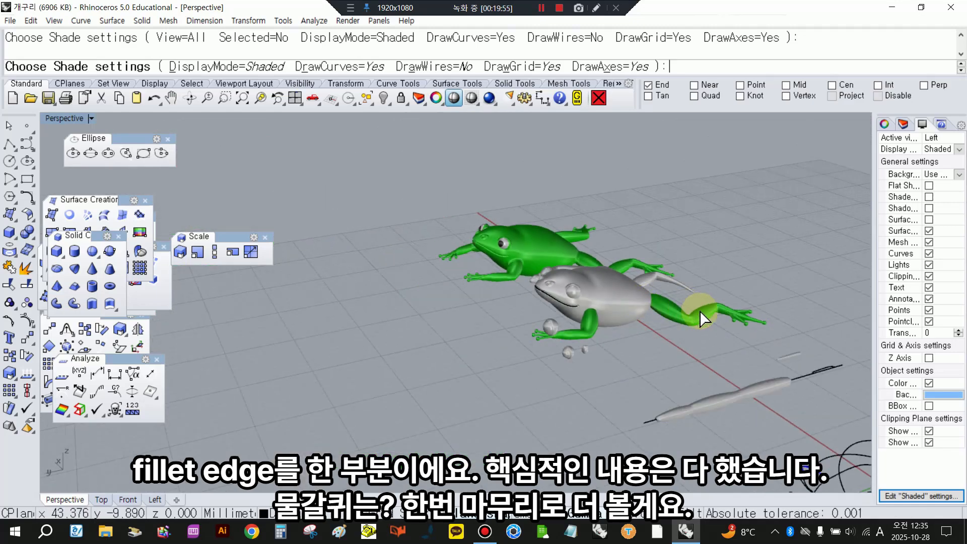
right_drag(761, 310, 566, 324)
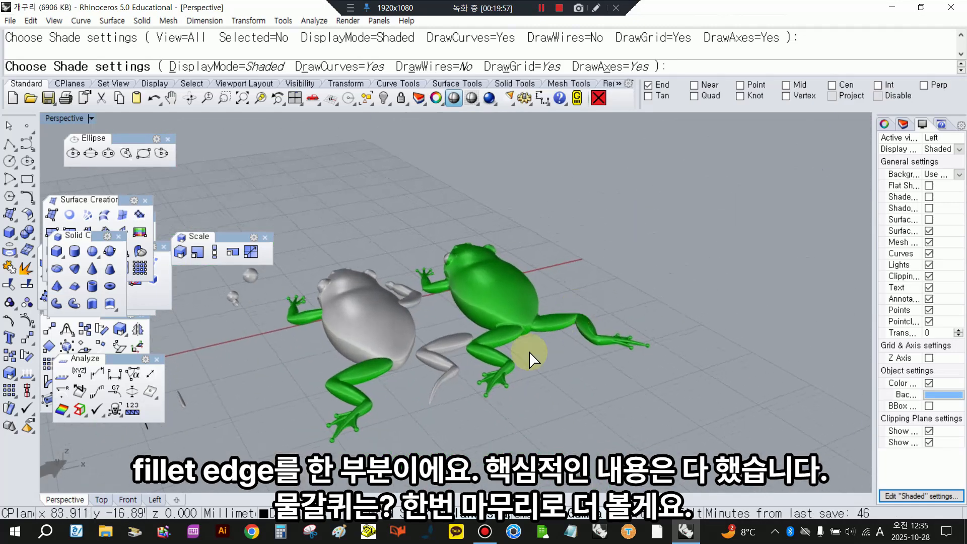
Step: Examine the hind foot's webbing and how it fits between the toes in the Perspective view
scroll(516, 373, up, 8)
scroll(516, 370, up, 5)
click(556, 343)
click(681, 307)
scroll(681, 307, down, 11)
right_drag(527, 335, 488, 339)
scroll(351, 347, up, 6)
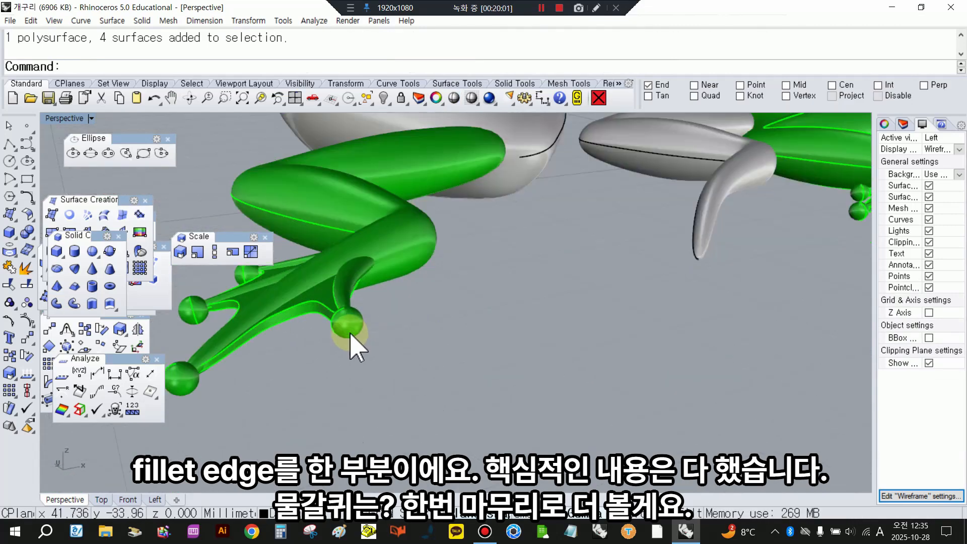
click(319, 310)
scroll(557, 285, down, 4)
scroll(414, 333, up, 3)
scroll(408, 320, up, 6)
right_drag(409, 320, 450, 325)
Step: Hide the hind foot's web surface in the Top view, leaving only the toes as a tracing guide
double_click(60, 119)
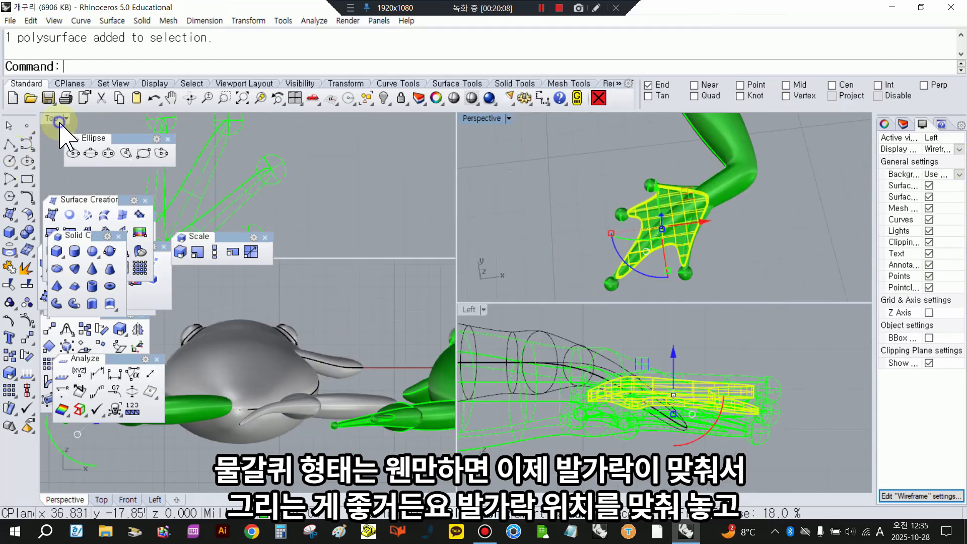
double_click(58, 120)
scroll(473, 207, down, 5)
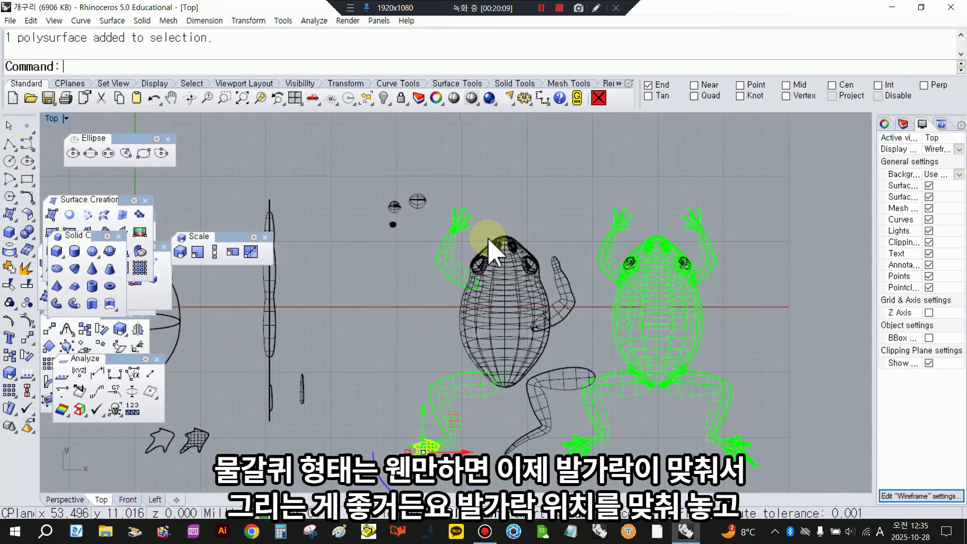
scroll(384, 341, up, 10)
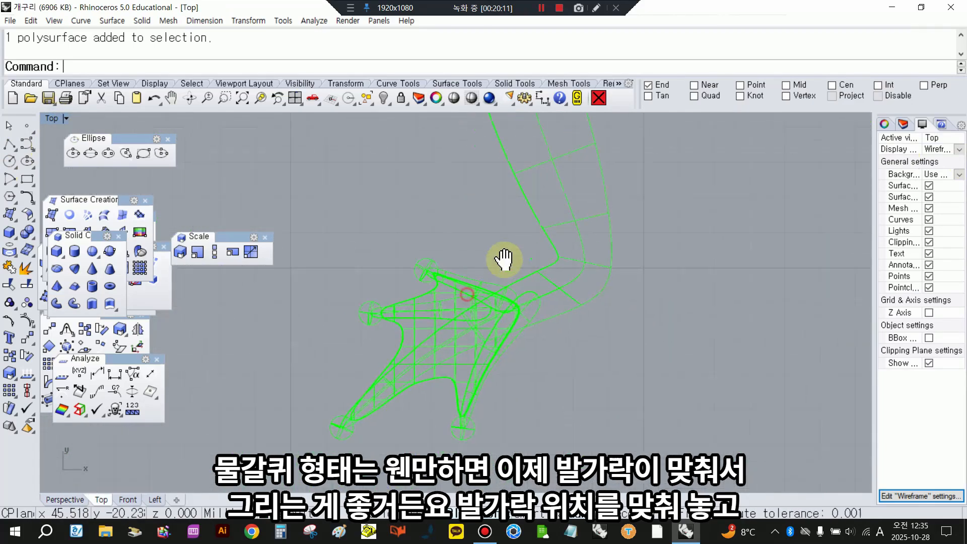
click(446, 302)
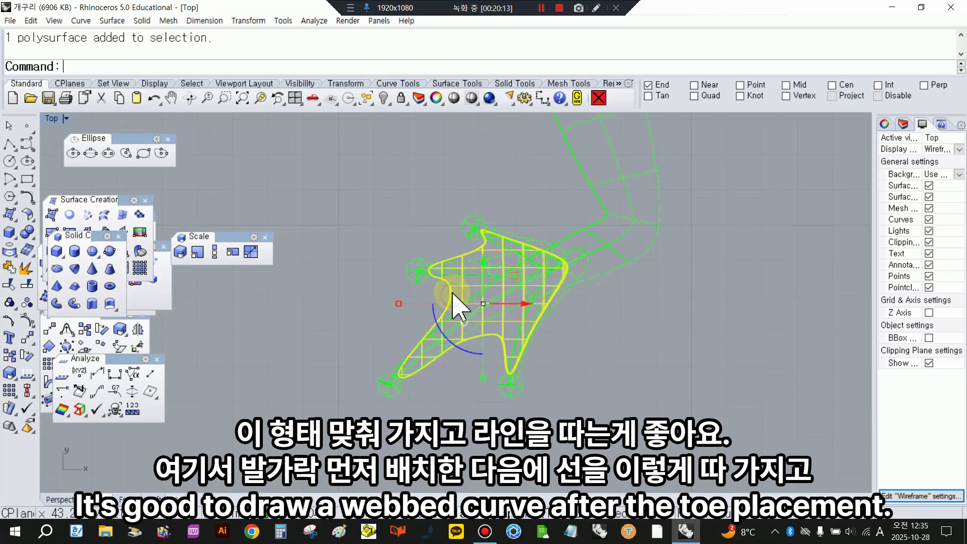
scroll(463, 262, up, 2)
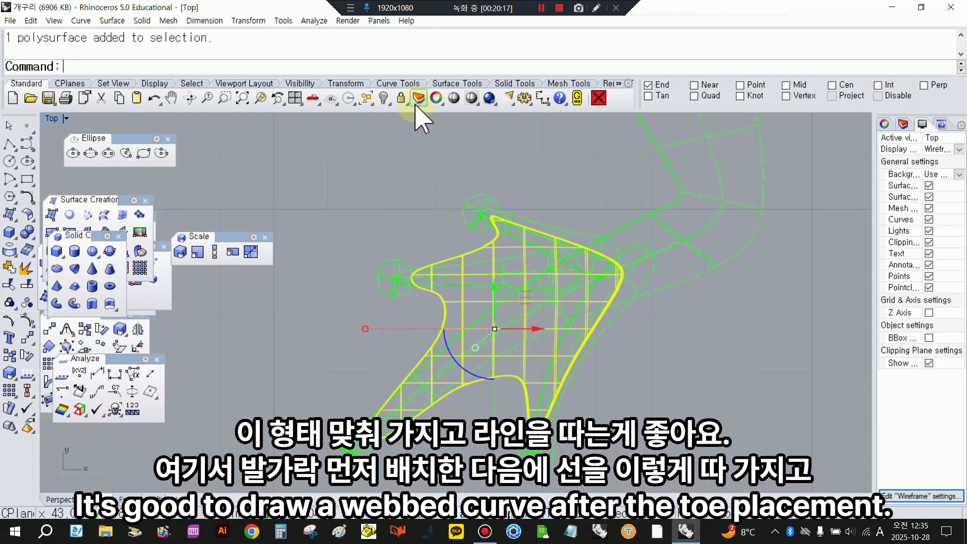
click(384, 98)
scroll(562, 251, down, 1)
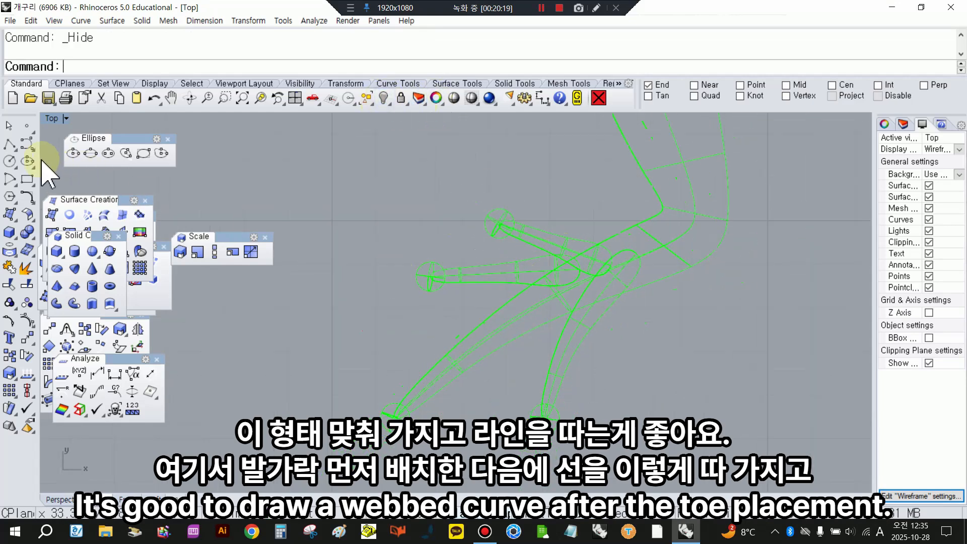
Step: Start a degree 3 control point curve at the hind foot's heel and trace along the first toe around its tip
click(27, 144)
scroll(619, 267, up, 3)
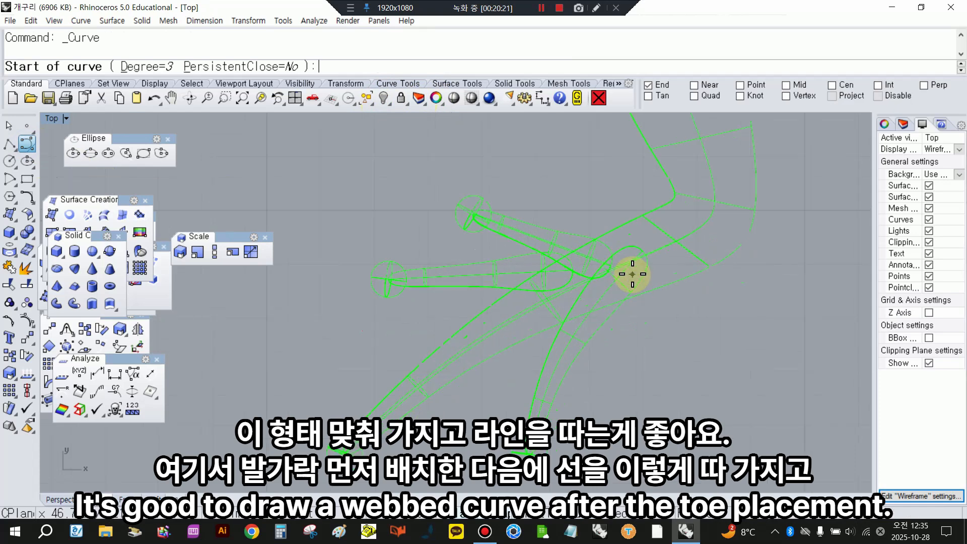
click(628, 271)
scroll(494, 214, up, 1)
click(463, 206)
scroll(449, 205, up, 2)
click(367, 175)
click(380, 198)
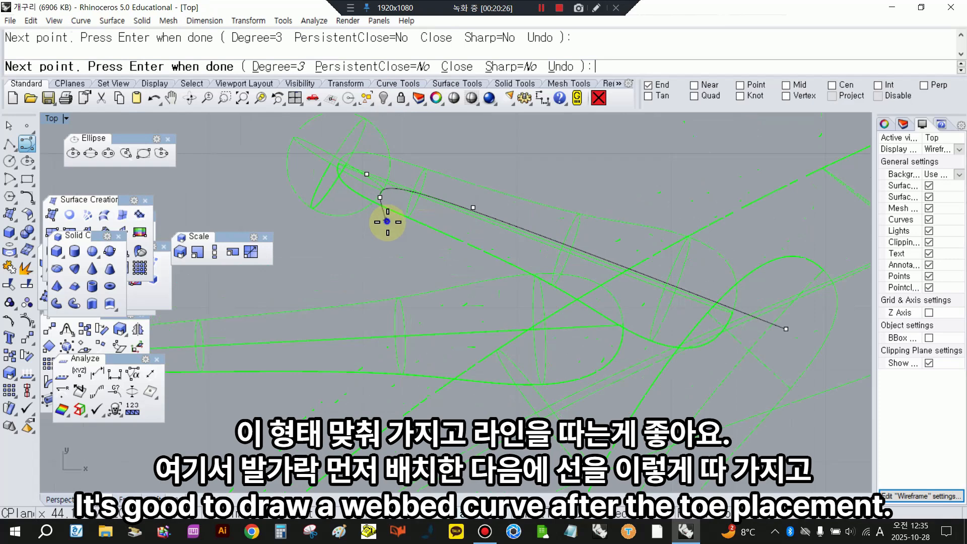
Step: Continue the web outline inward between the toes, around the second toe's tip and out along the longest toe
right_drag(333, 280, 544, 259)
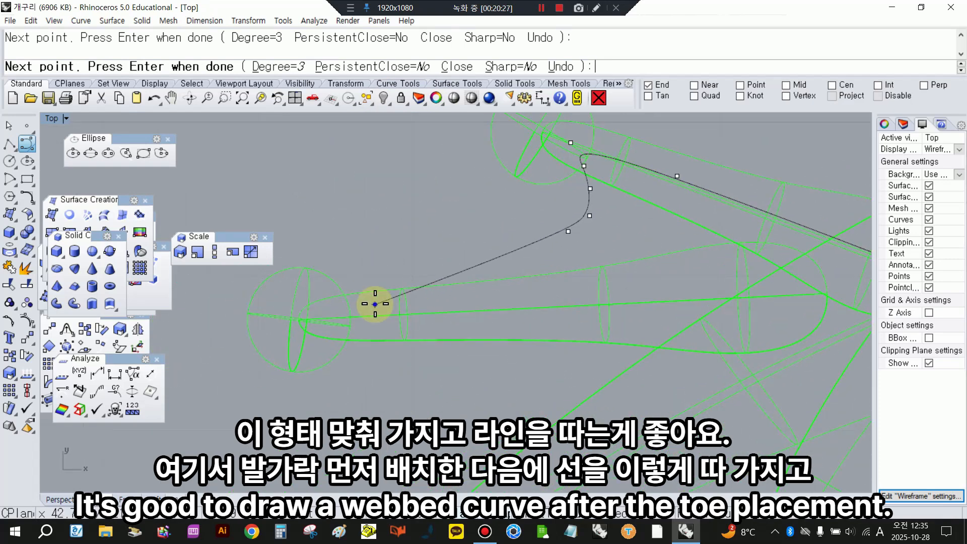
click(366, 337)
right_drag(520, 411, 461, 350)
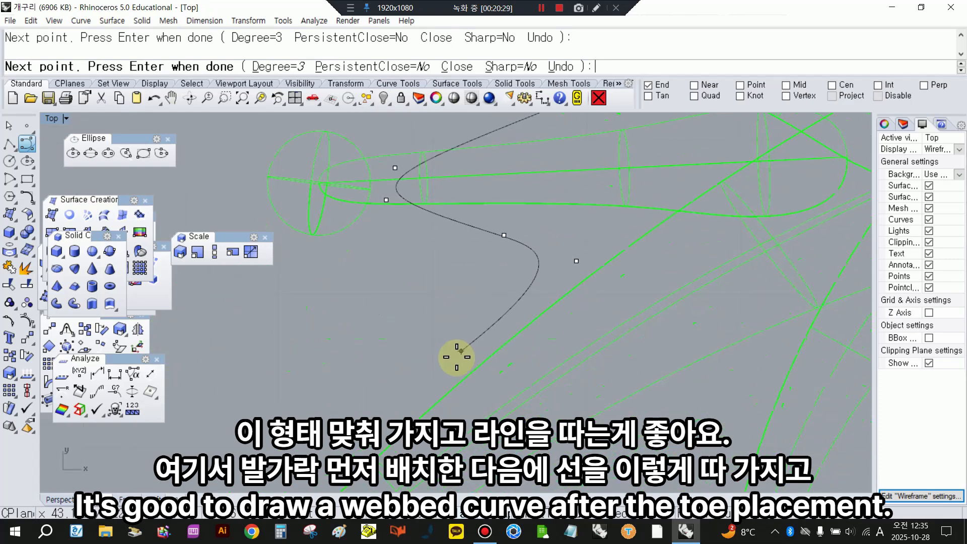
click(449, 391)
right_drag(422, 440, 435, 288)
click(349, 393)
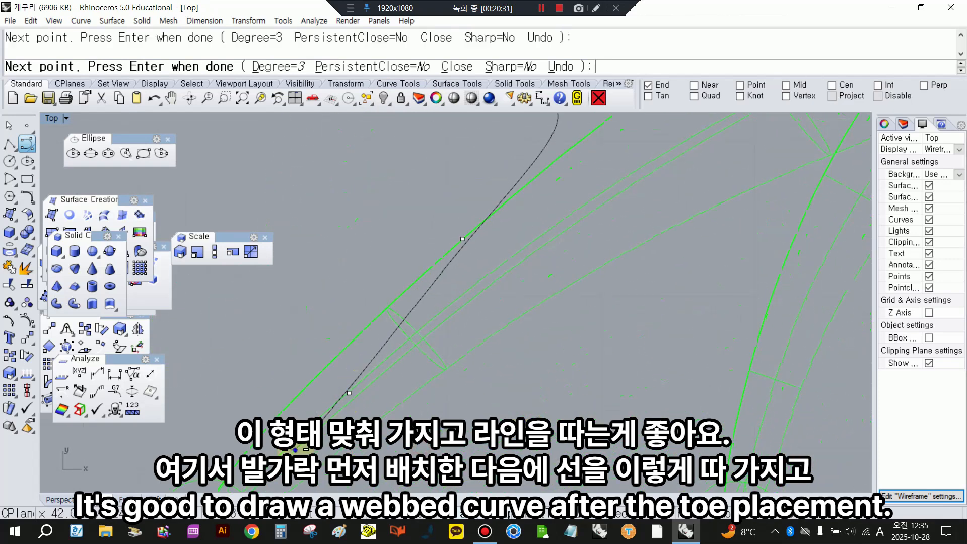
click(295, 450)
Step: Carry the web outline across to the last toe, around its tip and back to close it at the heel
click(577, 357)
scroll(675, 317, down, 5)
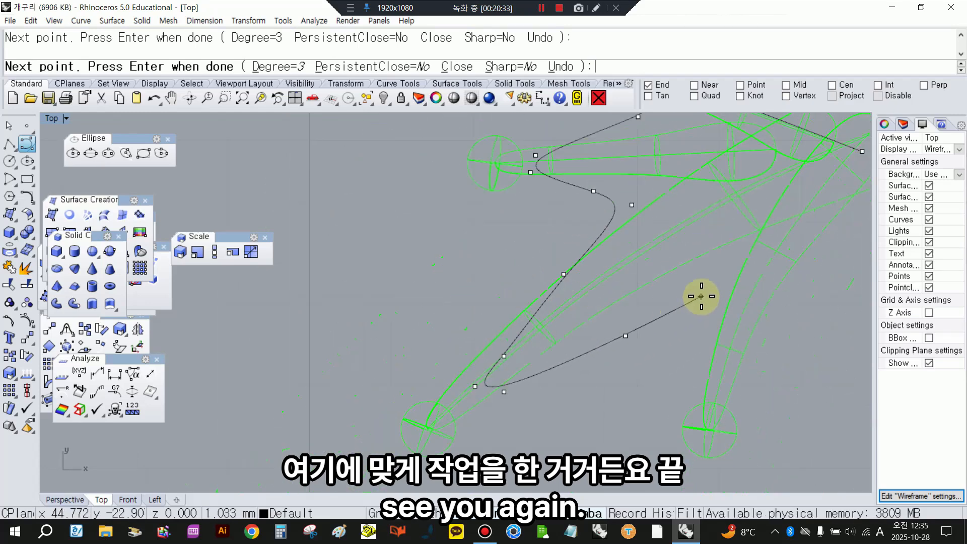
click(727, 354)
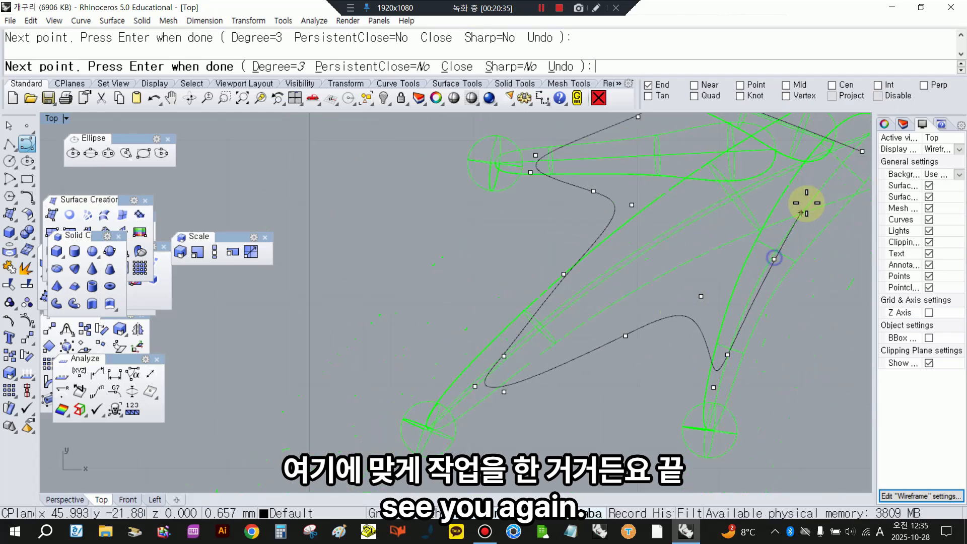
click(862, 159)
right_drag(862, 159, 746, 204)
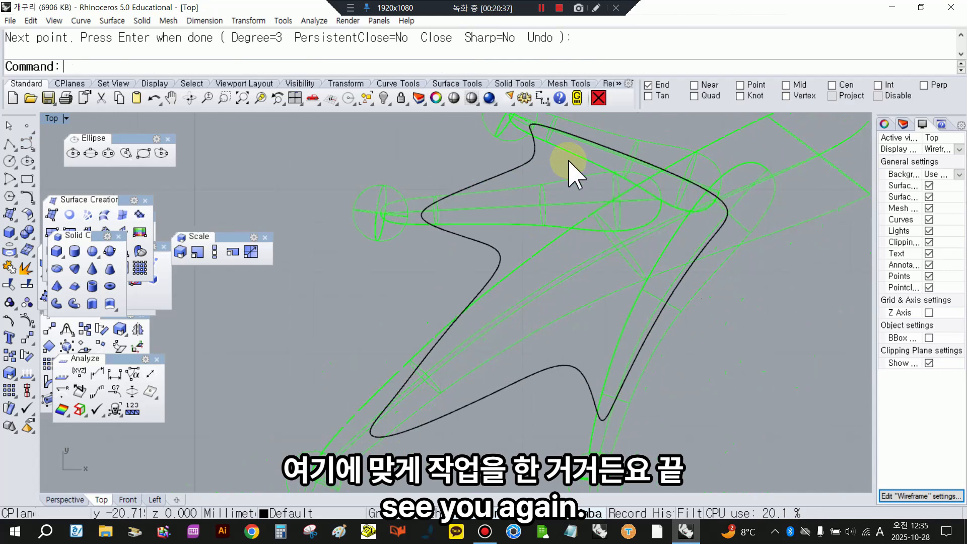
Step: Delete the traced web outline, show the hidden web surface and return to the four-viewport layout
click(535, 160)
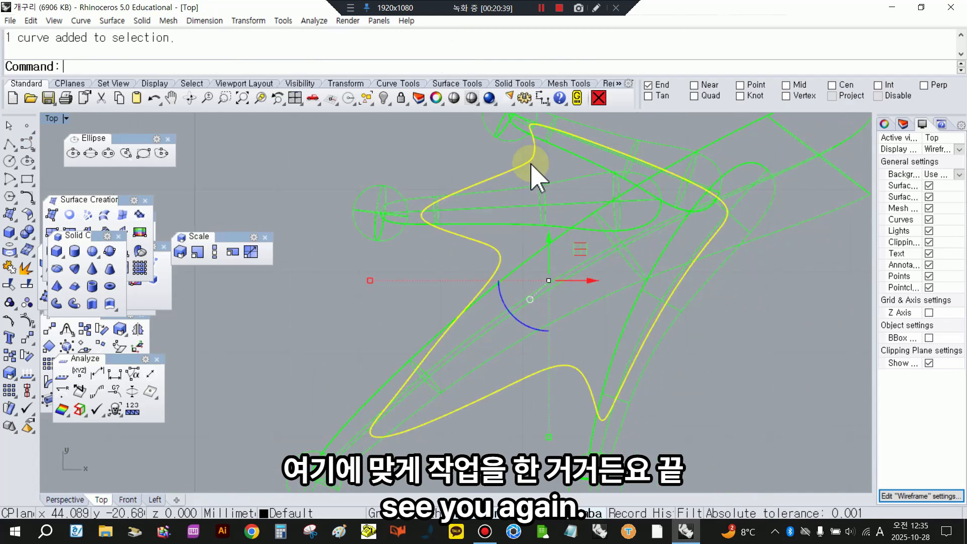
key(Delete)
right_click(383, 101)
scroll(410, 313, down, 3)
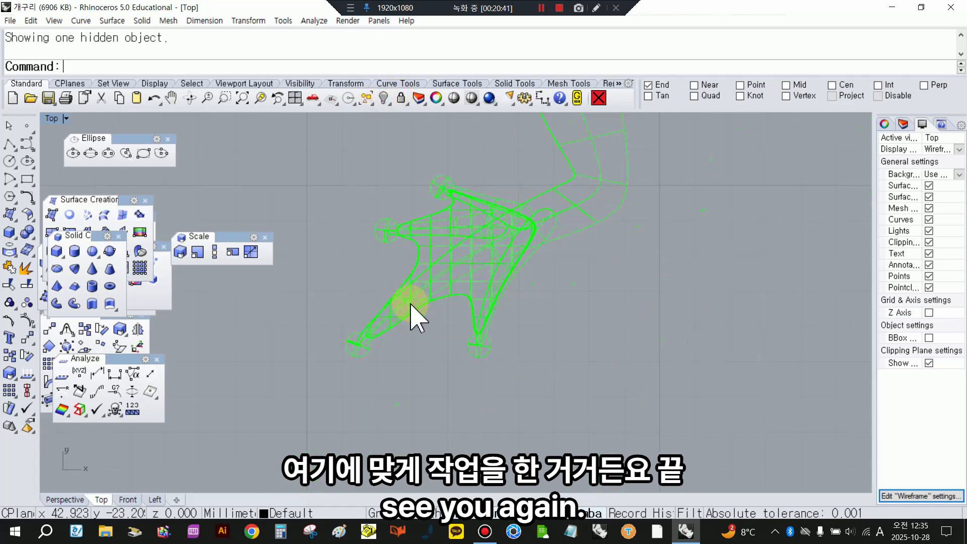
scroll(504, 352, up, 5)
double_click(52, 120)
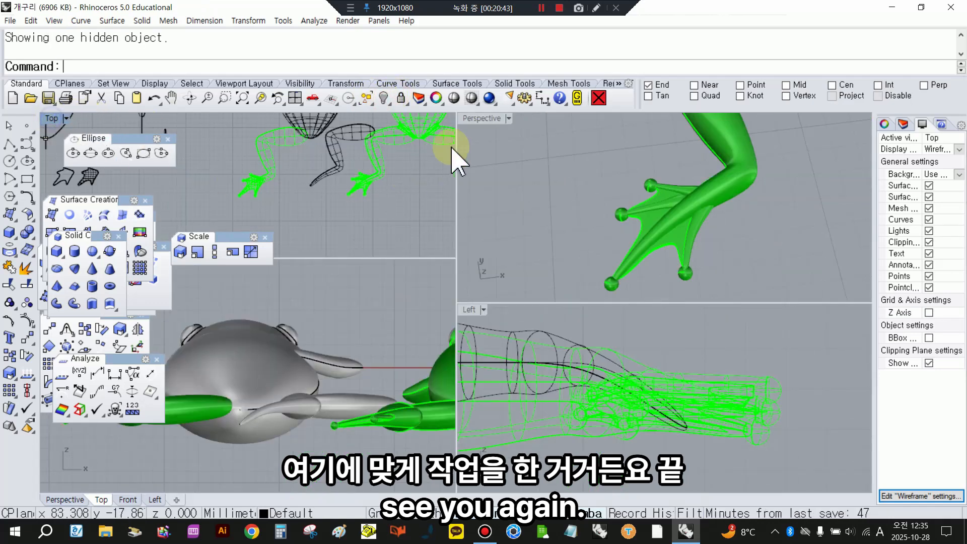